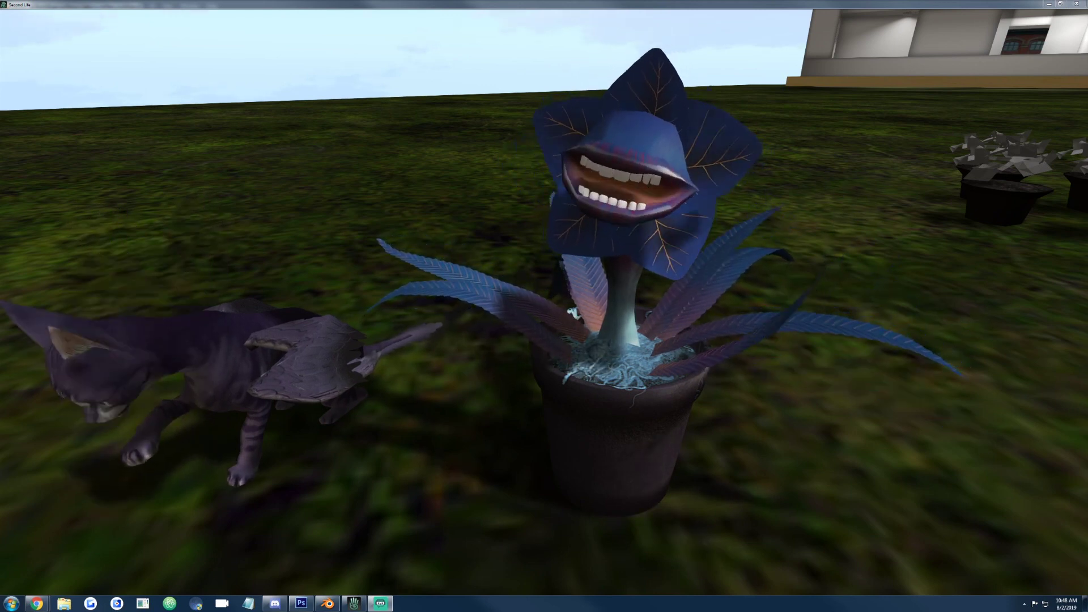
Switch to Second Life and examine the finished nasturtium plant from several angles beside the potted plant.
left_click(334, 604)
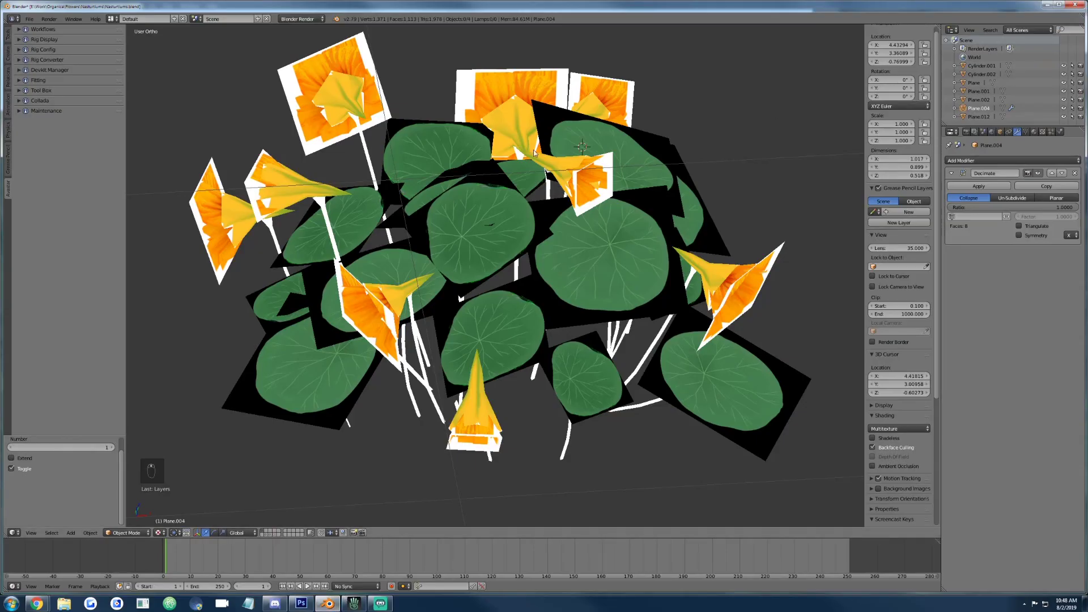
key("Right")
key("alt+Tab")
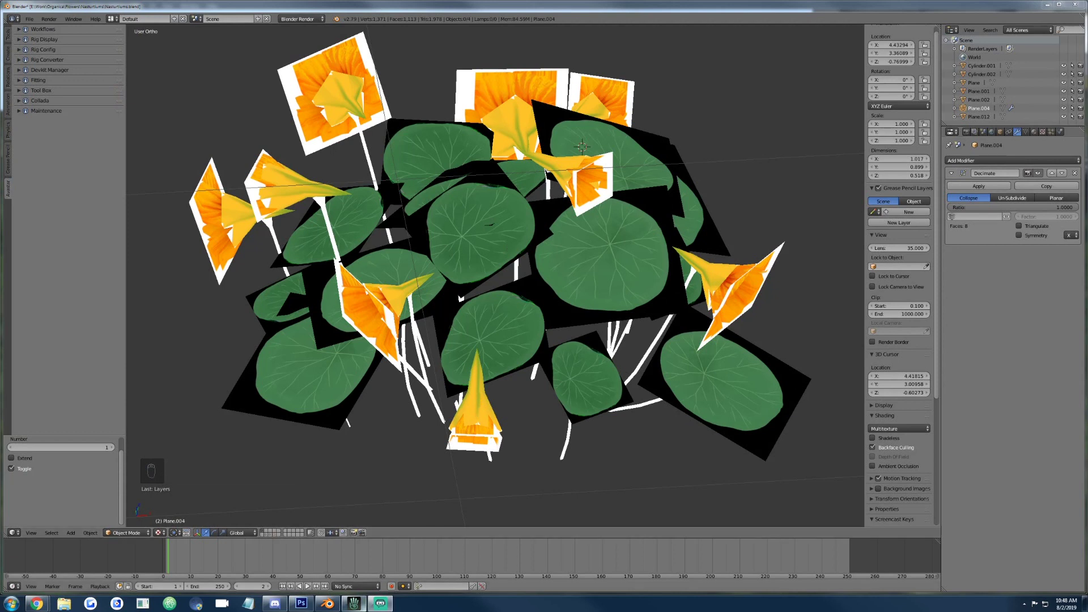
left_click(354, 602)
left_click_drag(379, 563, 272, 312, "alt")
key("Right")
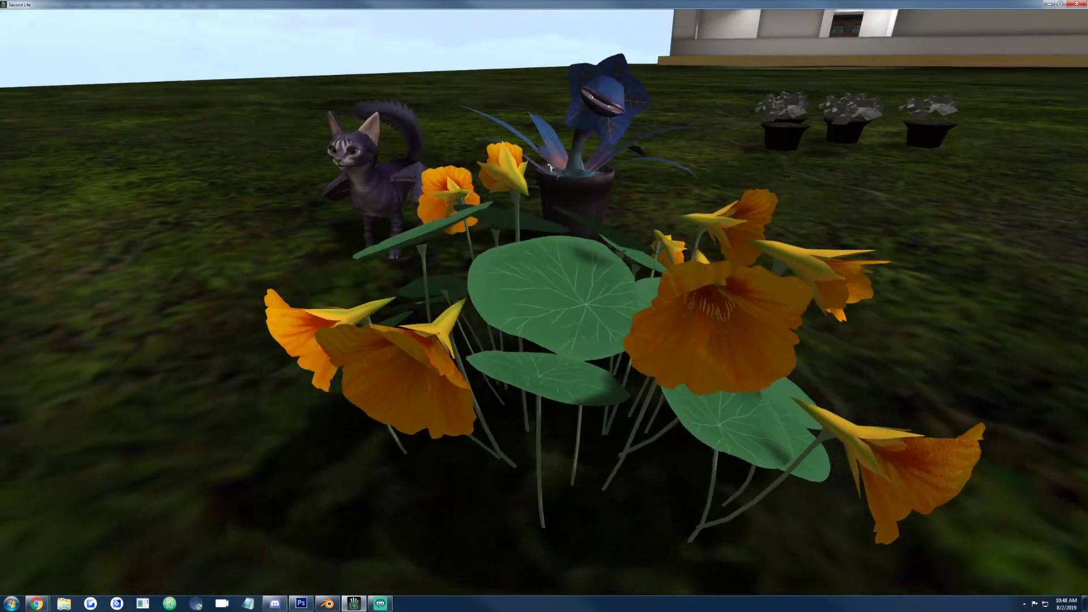
left_click_drag(544, 306, 363, 300, "ctrl+alt")
key("Left")
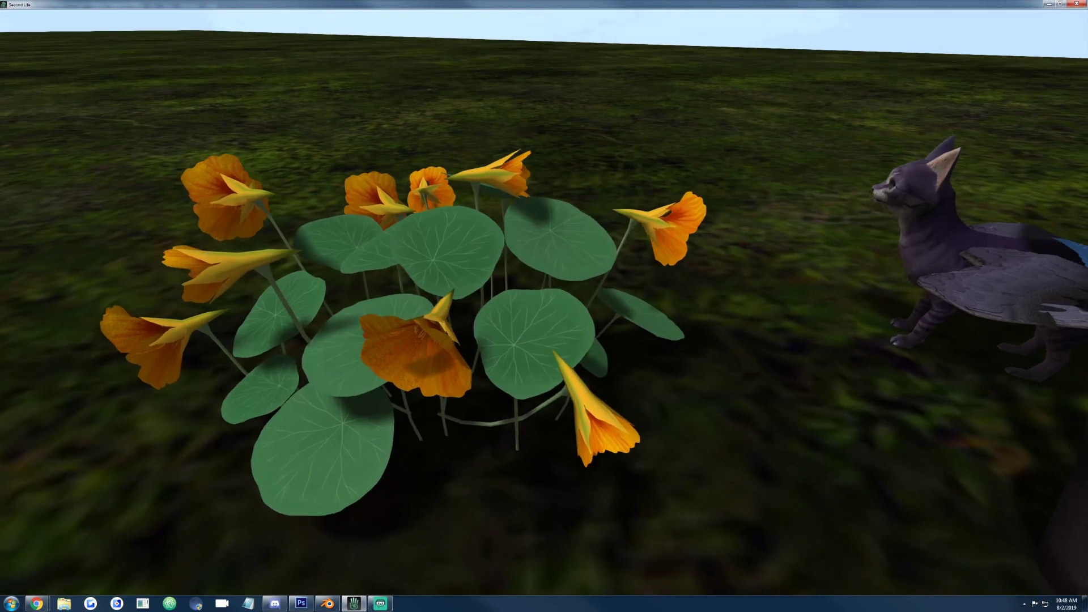
left_click_drag(539, 304, 538, 278, "alt")
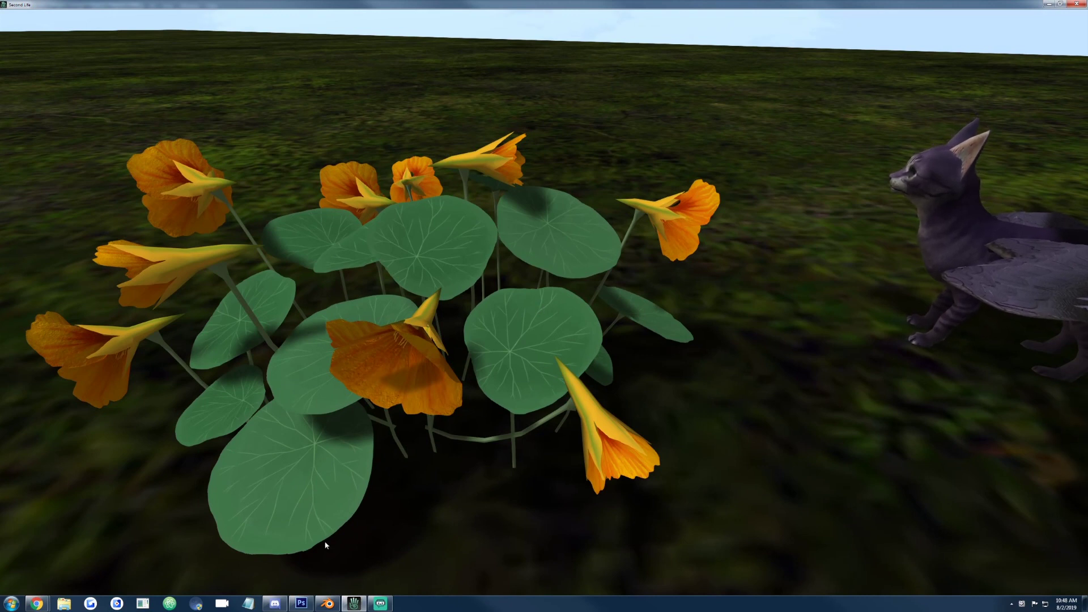
Switch to Blender and select the joined nasturtium mesh containing the leaves, stems and flowers.
left_click(328, 603)
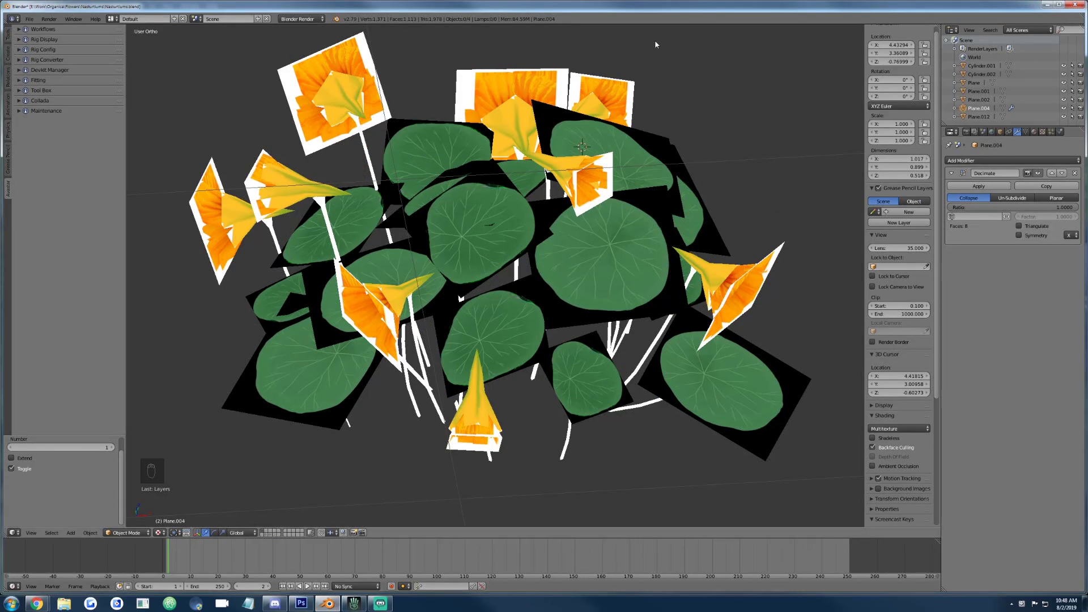
right_click(631, 199)
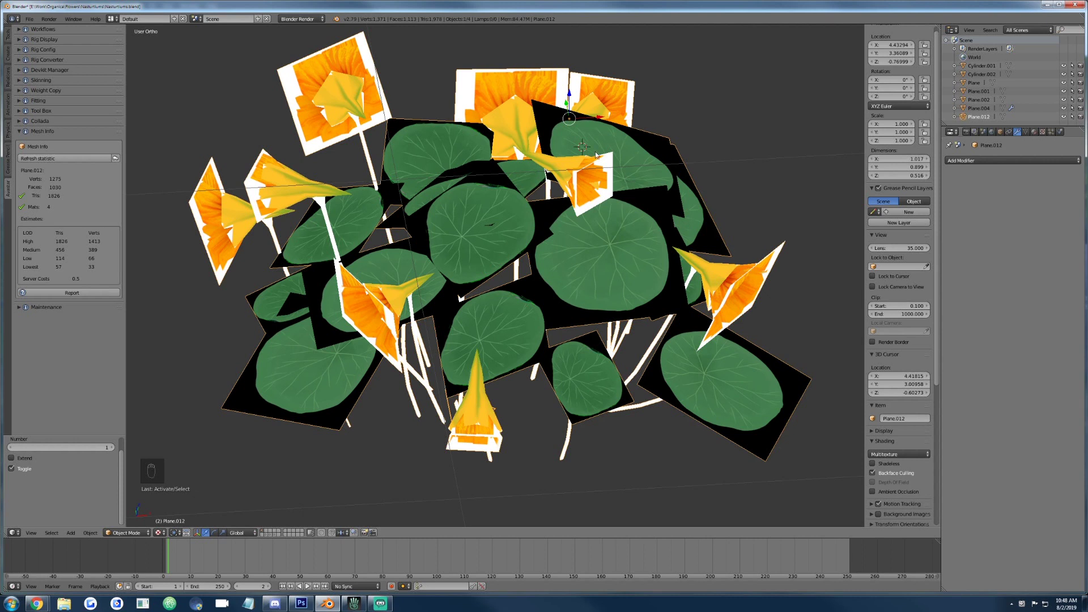
middle_click_drag(597, 153, 597, 180, "shift")
scroll(597, 179, "down", 2)
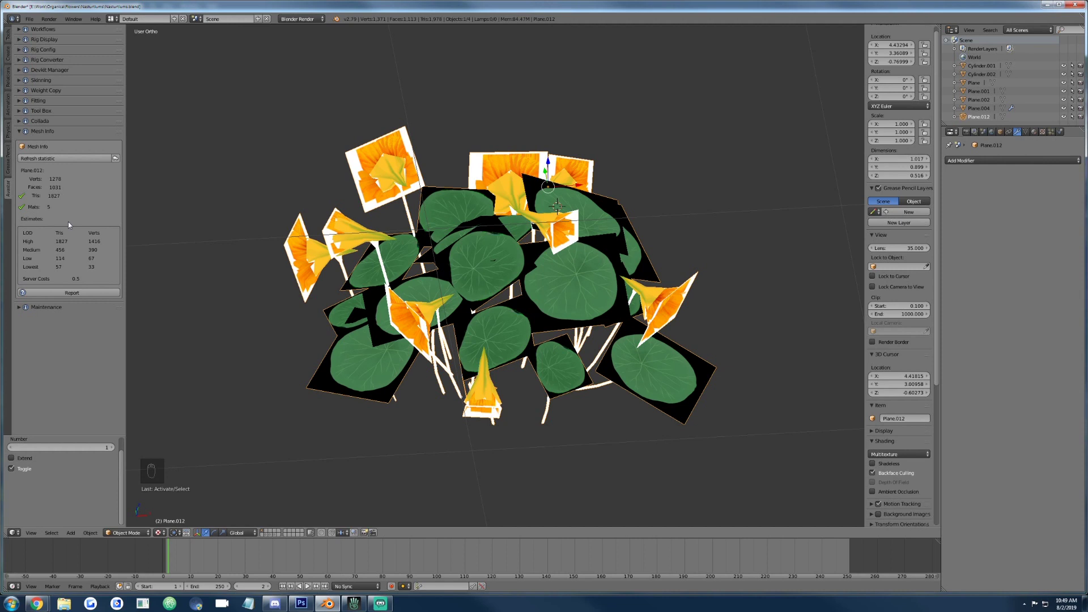
Duplicate the nasturtium mesh in place and move the copy to layer 2, with that layer displayed.
key("shift+d")
key("g")
key("shift+d")
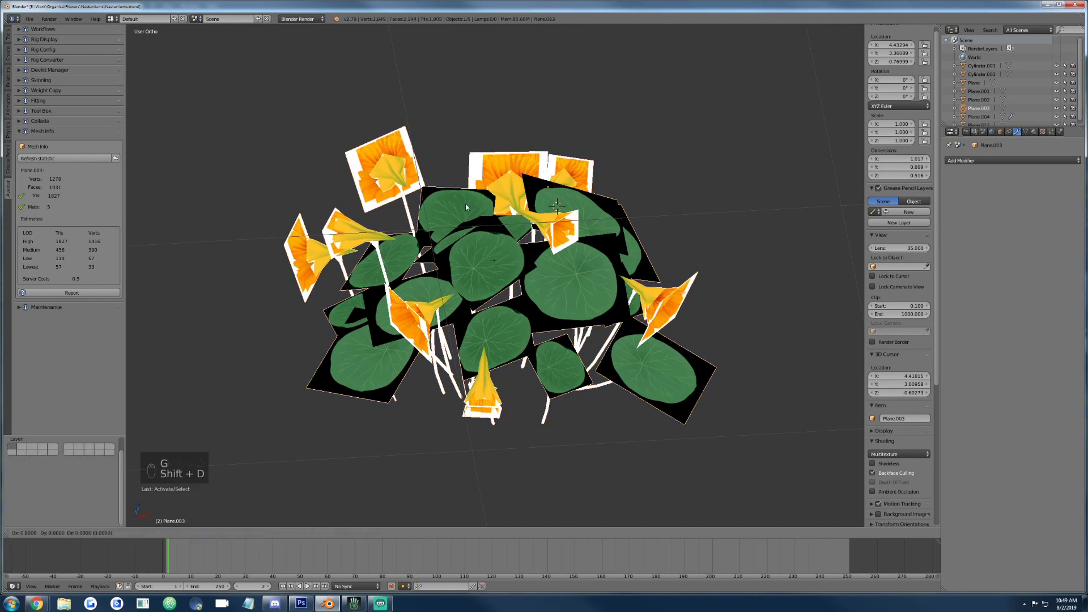
left_click(465, 204)
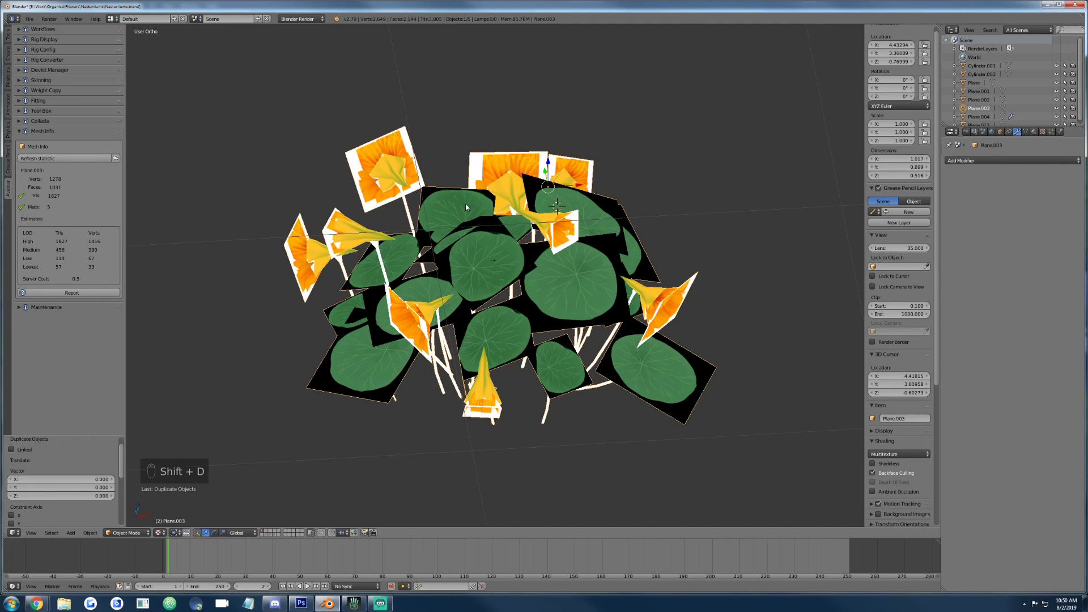
key("m")
key("2")
key("Return")
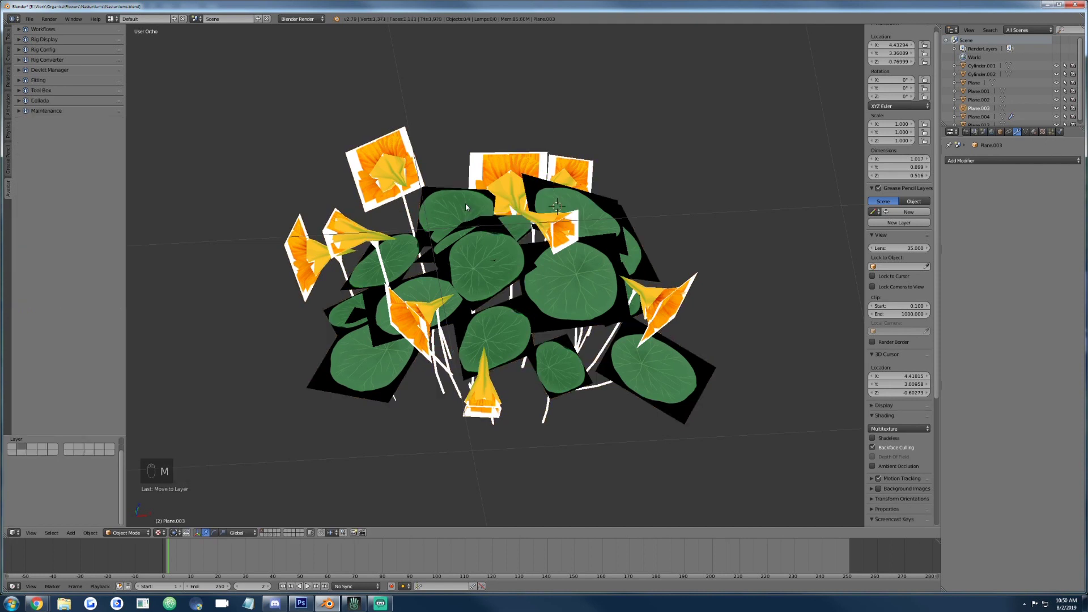
key("2")
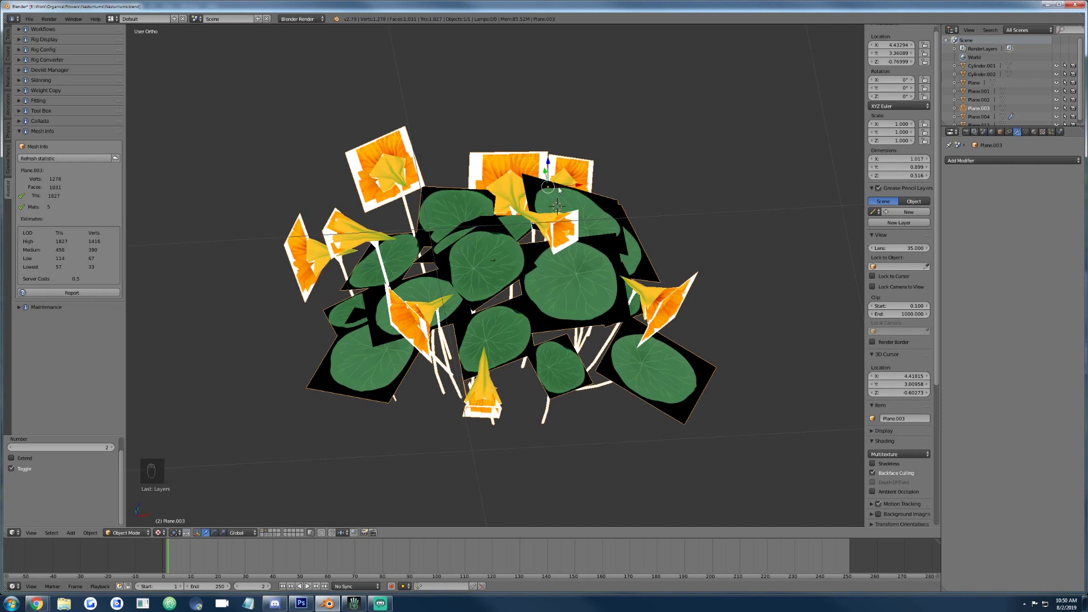
Enter Edit Mode on the duplicated nasturtium and deselect all of its geometry.
key("Tab")
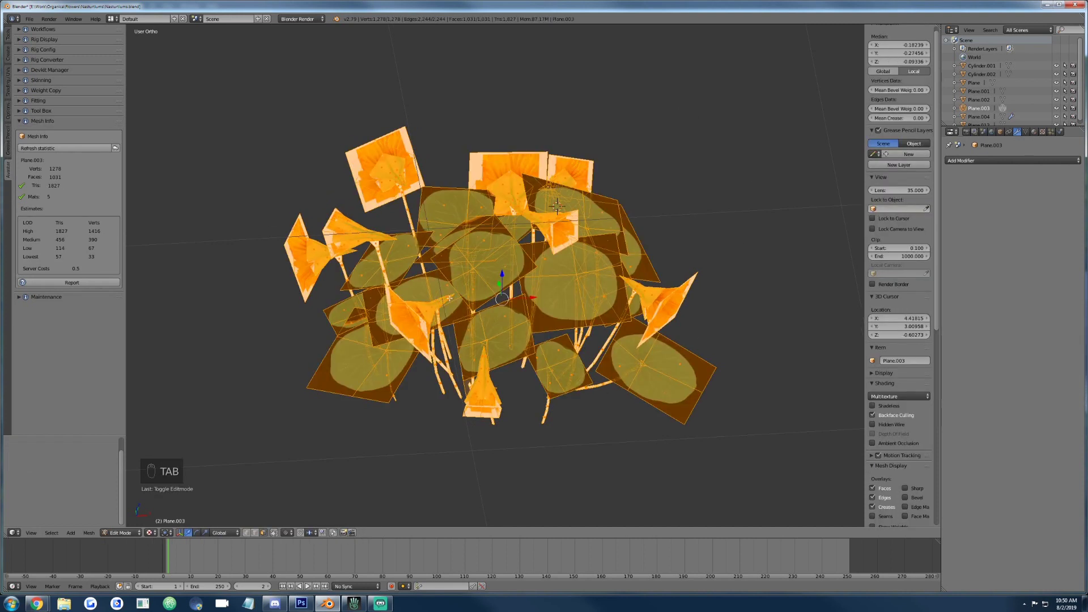
middle_click_drag(563, 387, 539, 359)
key("a")
key("a")
key("a")
scroll(899, 283, "down", 5)
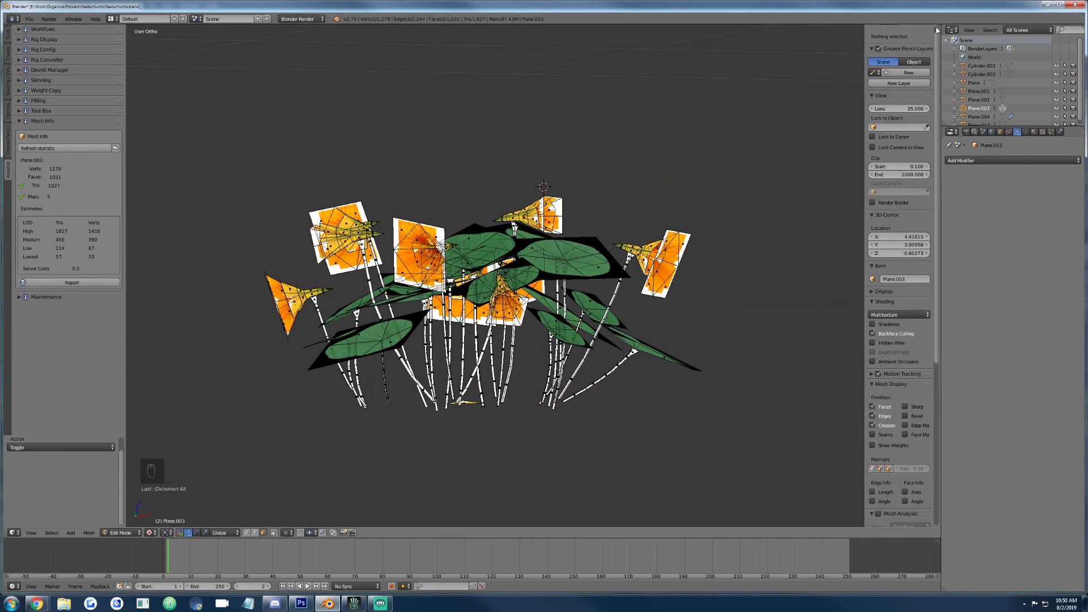
Split the 3D view in two and turn the new area into a UV/Image Editor without its side panels.
scroll(911, 25, "up", 3)
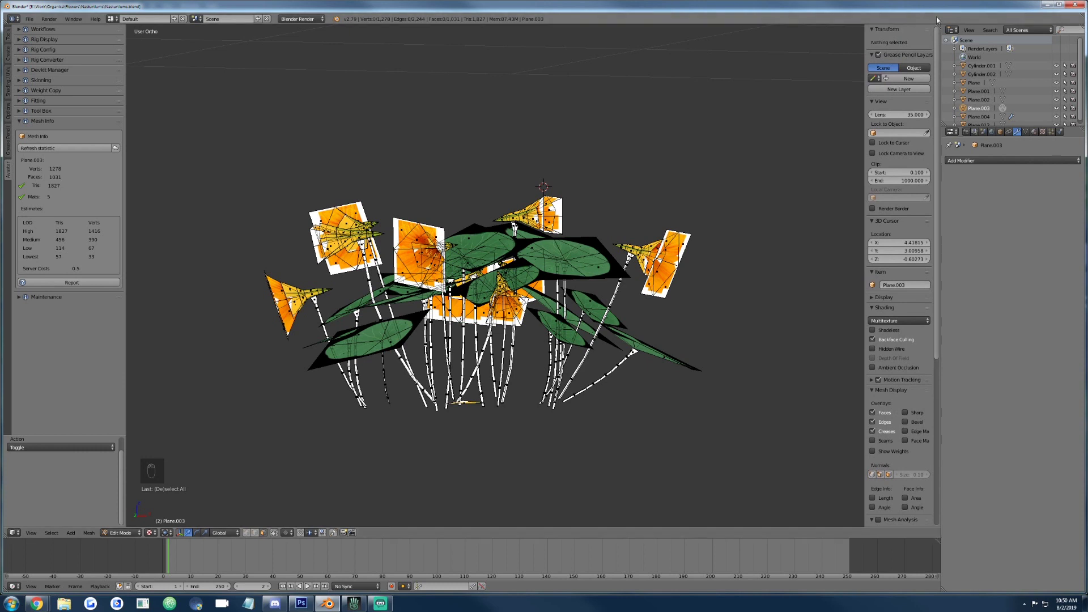
left_click_drag(939, 26, 565, 31)
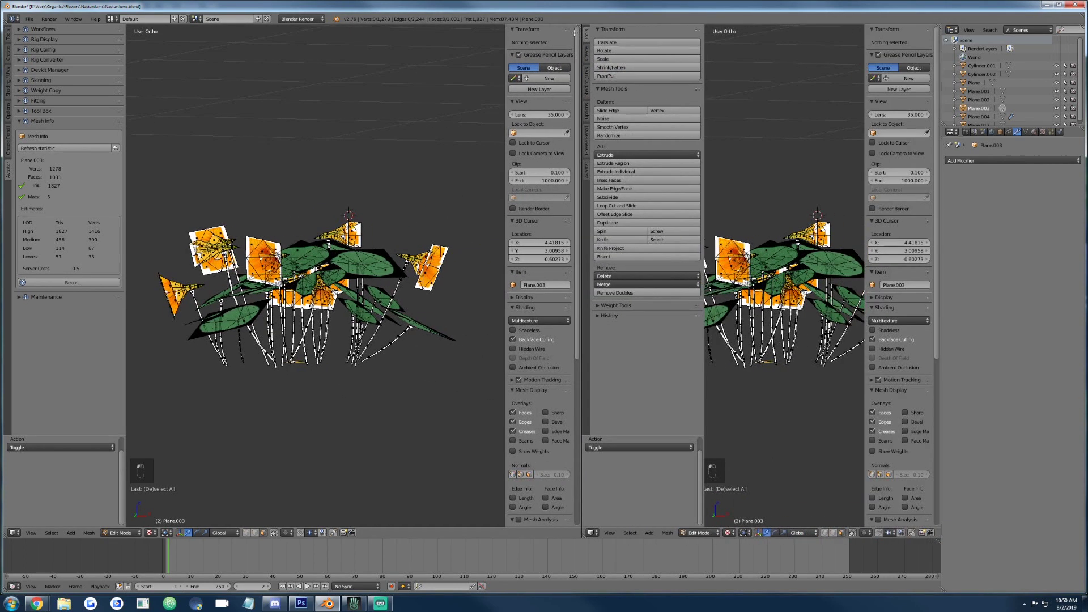
key("n")
key("t")
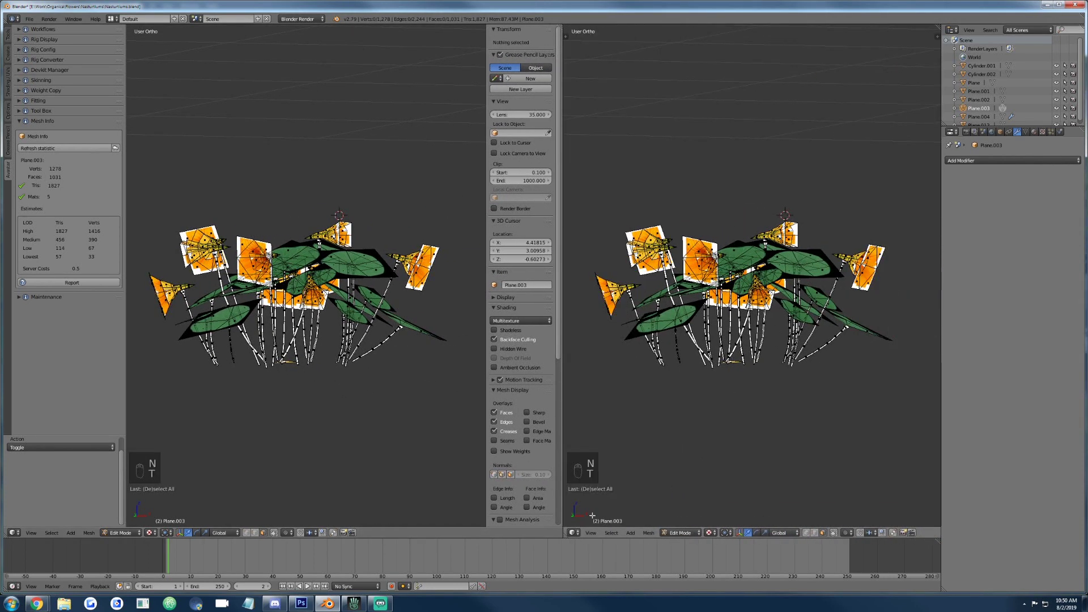
left_click(573, 533)
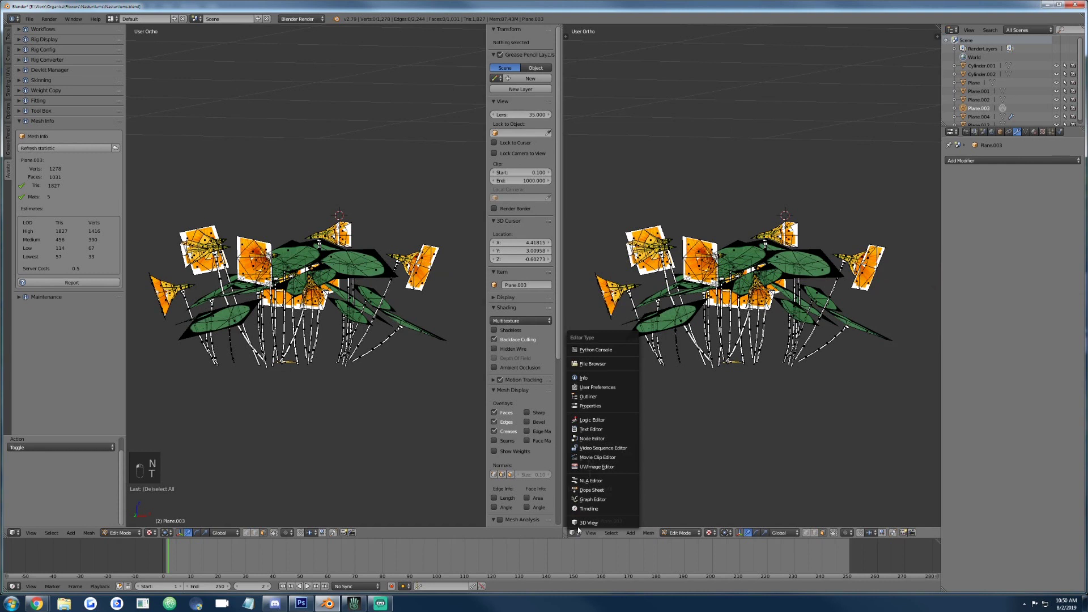
left_click(596, 467)
scroll(684, 319, "down", 5)
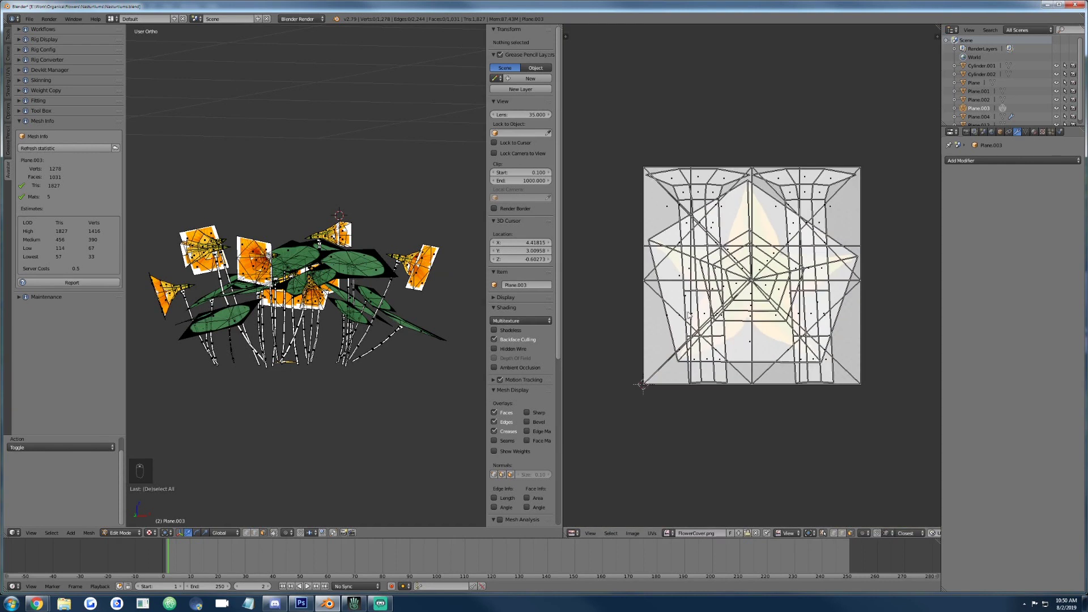
Turn off the UV and mesh selection sync and select the whole mesh to compare how its UV layout displays.
scroll(283, 306, "up", 2)
scroll(284, 306, "down", 4)
scroll(283, 306, "up", 3)
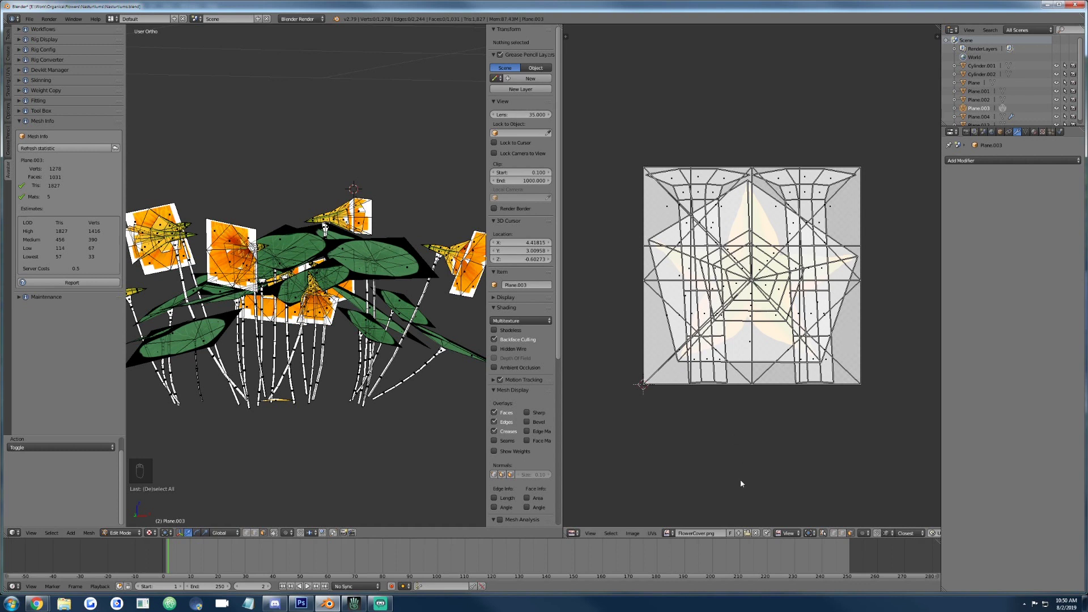
left_click(822, 533)
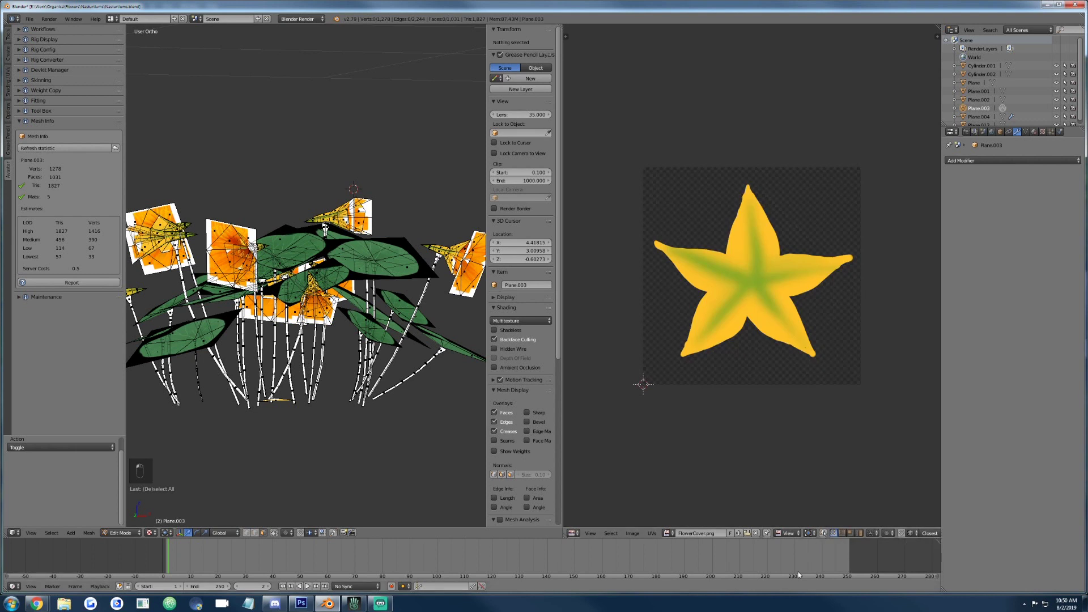
key("a")
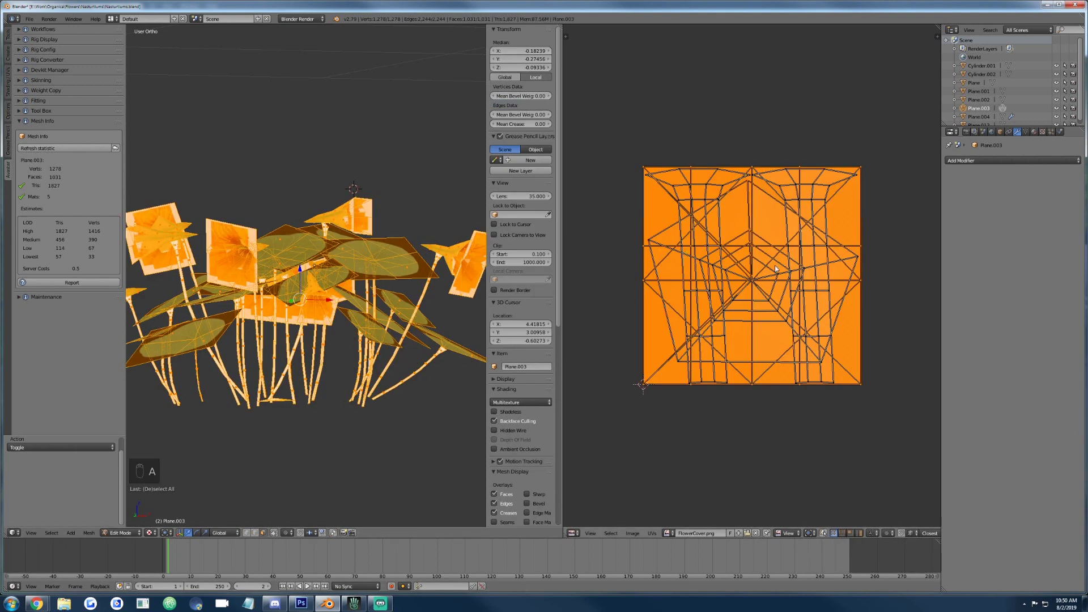
right_click(731, 262)
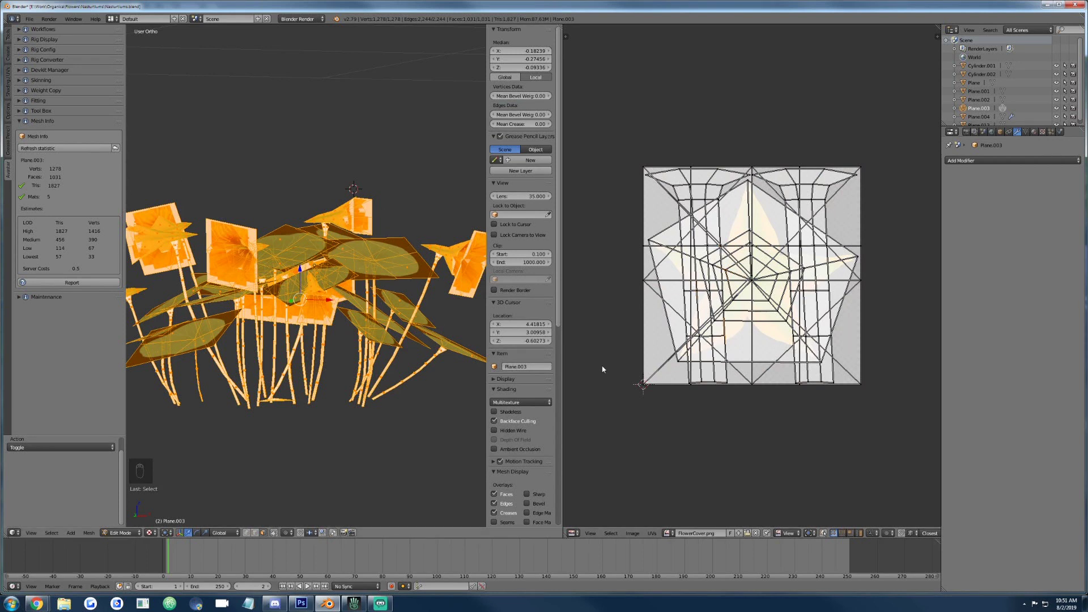
key("a")
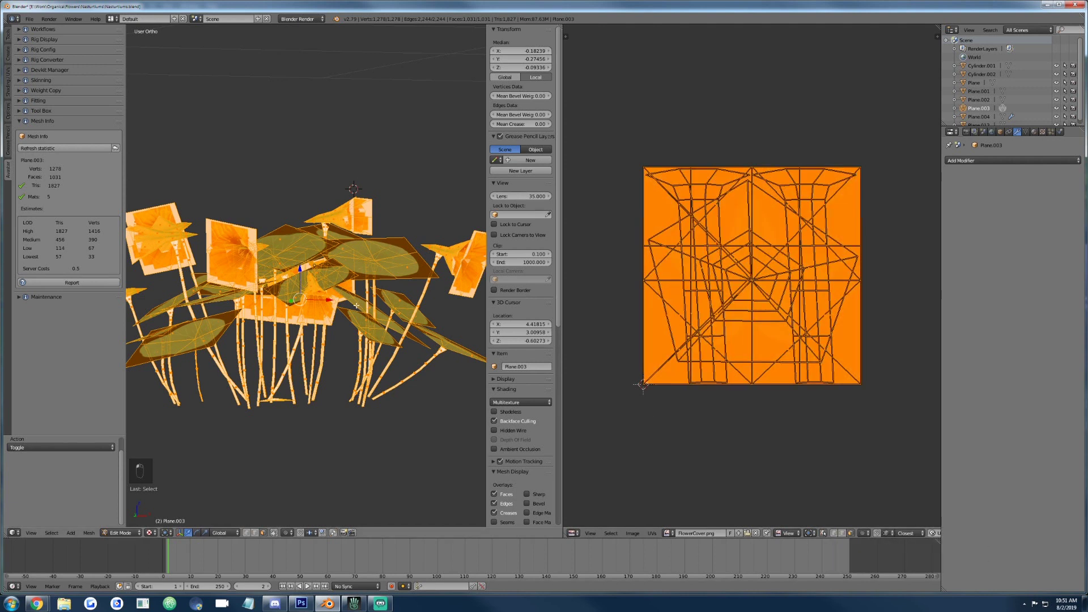
key("a")
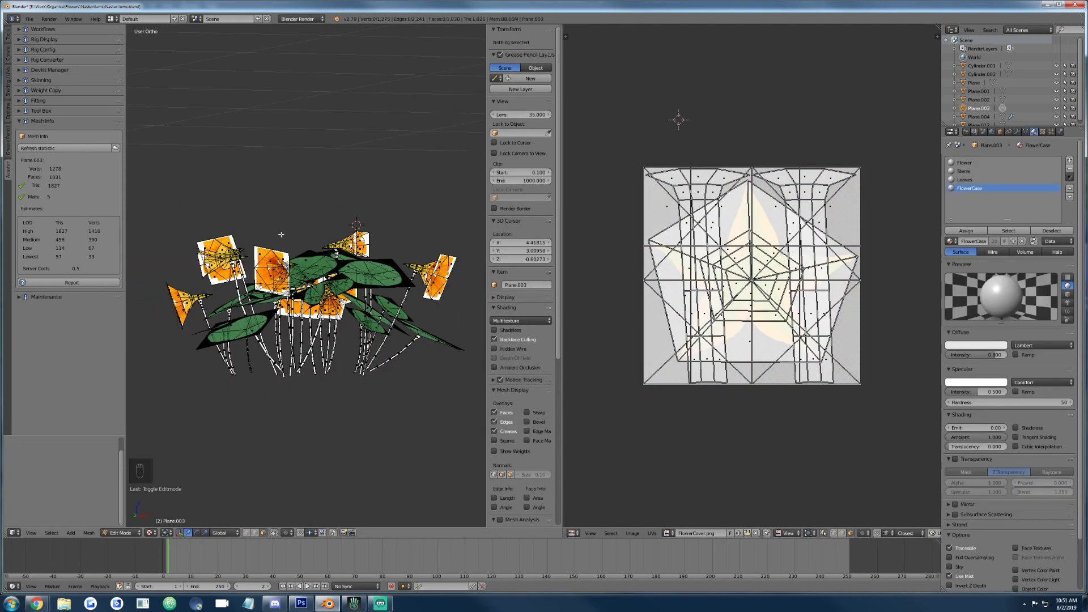
Select all faces using the Stems material in front view and separate them into their own object.
key("KP_1")
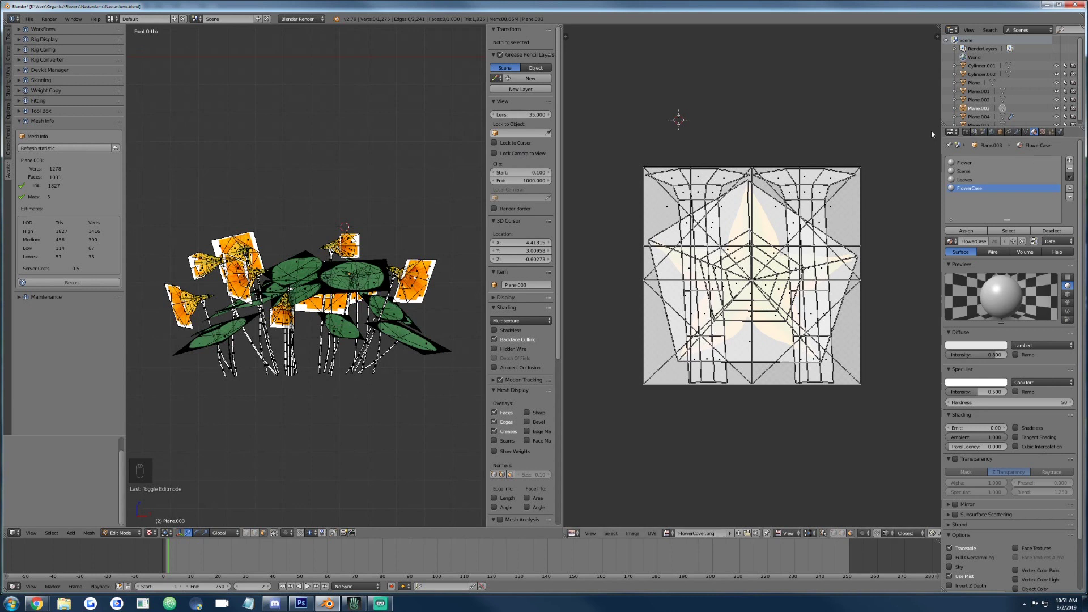
left_click(968, 170)
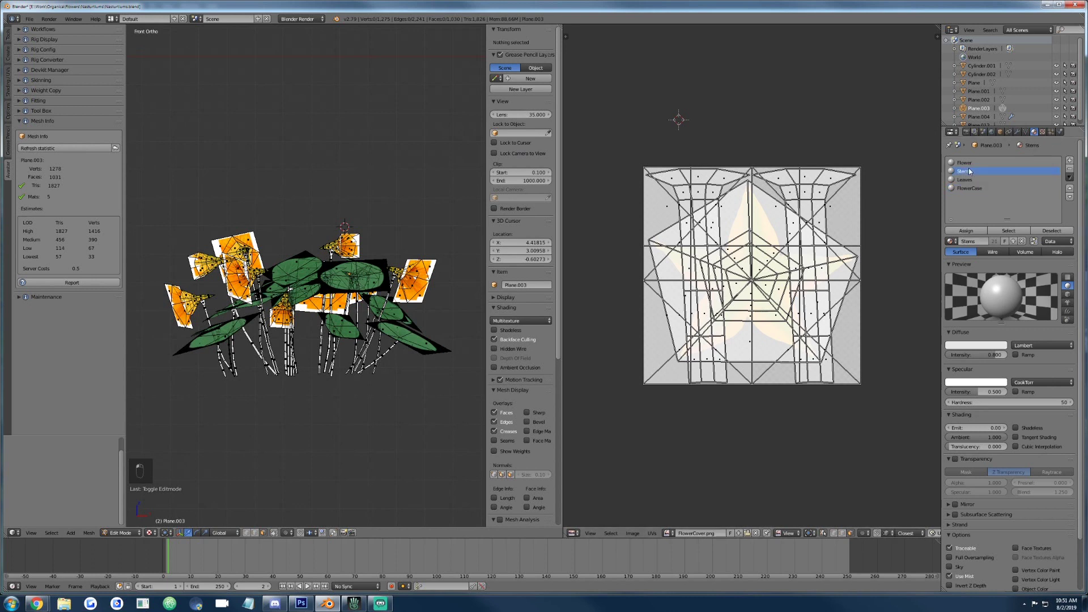
left_click(1007, 230)
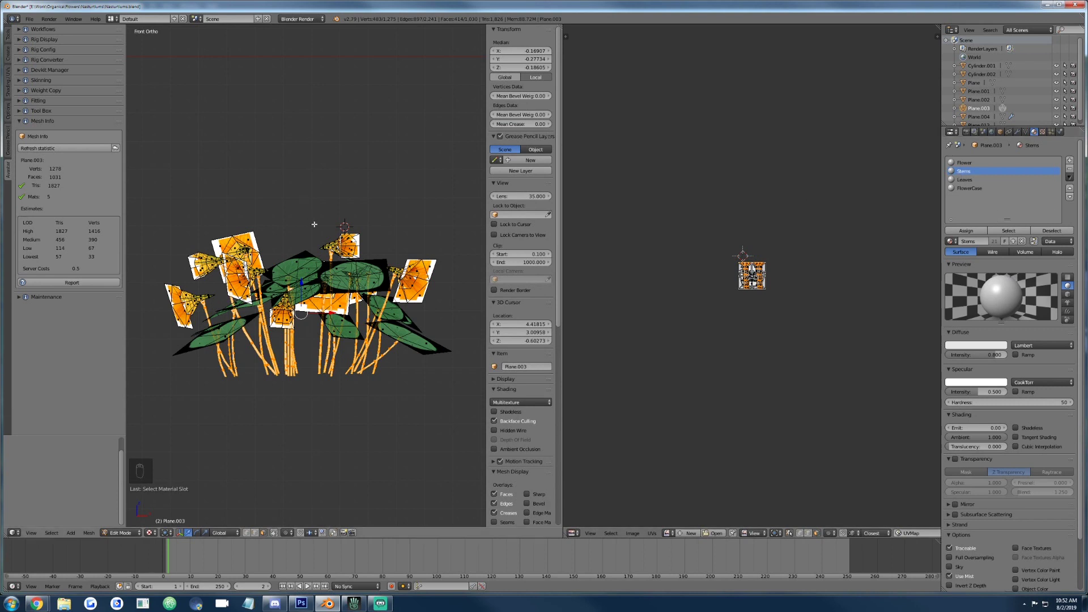
key("p")
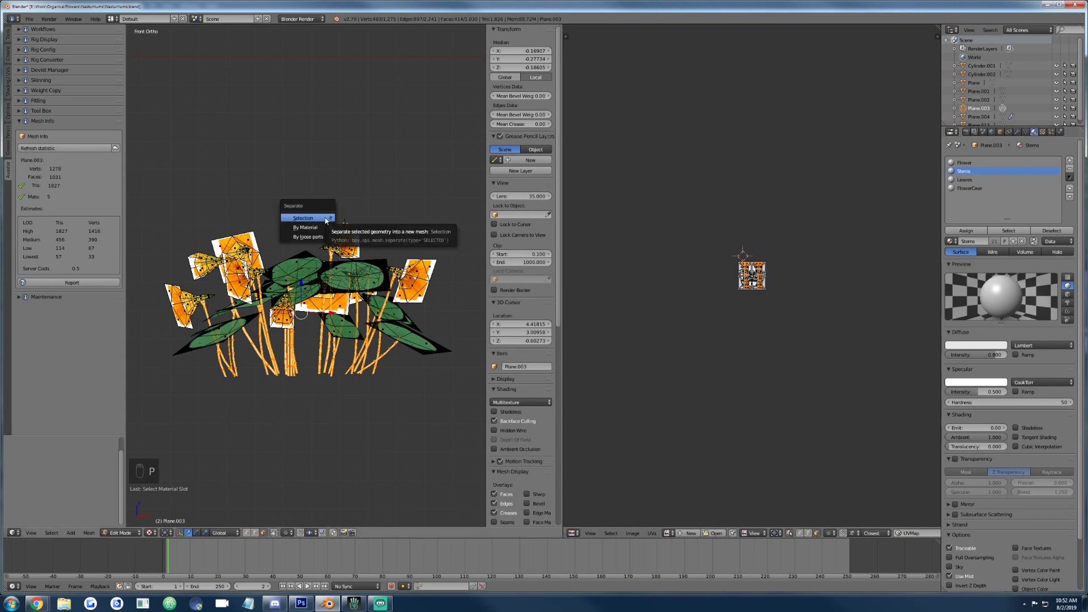
left_click(308, 219)
Select the separated stems object and enter Edit Mode on it to show its UV layout.
key("Tab")
right_click(368, 368)
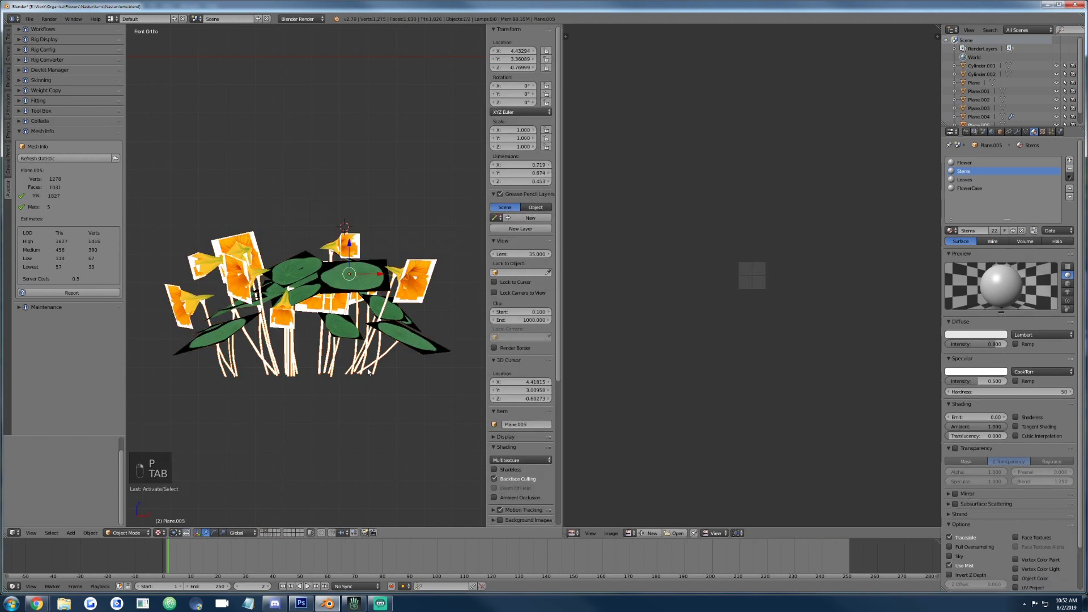
key("Tab")
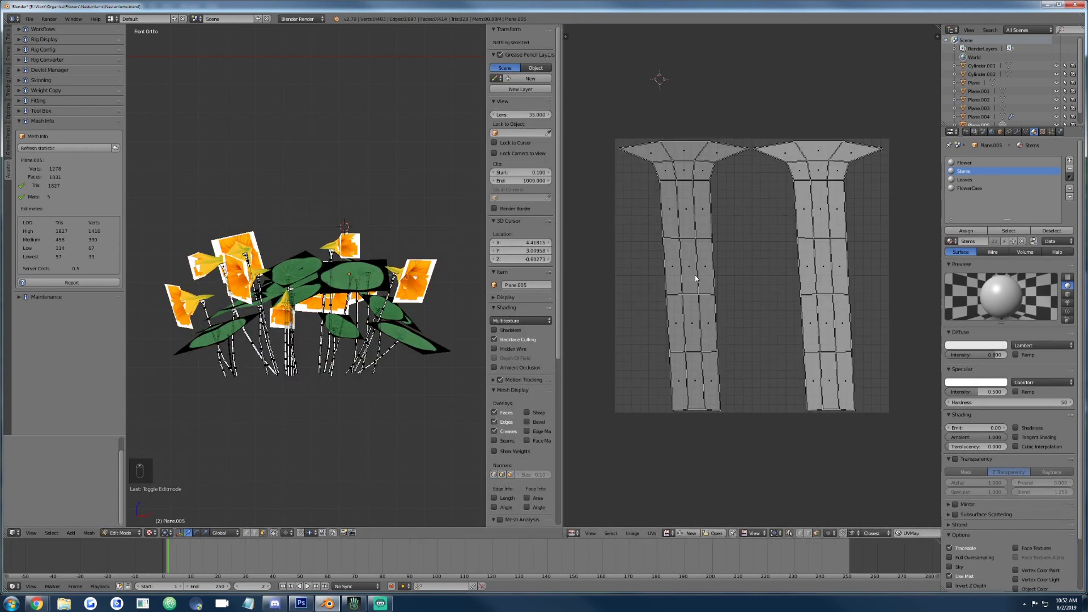
left_click_drag(835, 157, 859, 193)
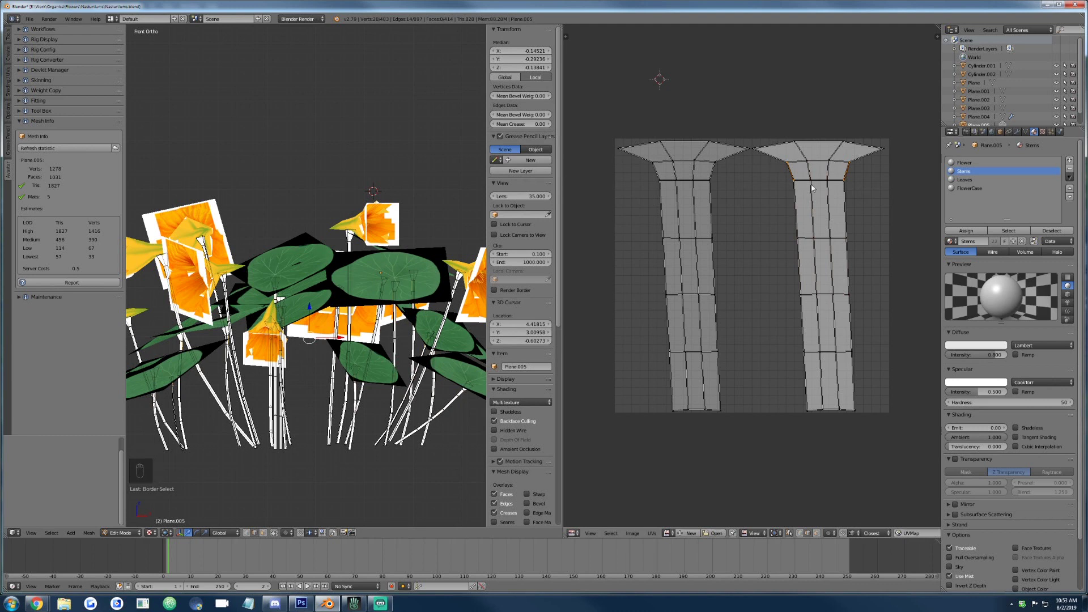
key("b")
left_click_drag(827, 233, 841, 310)
key("b")
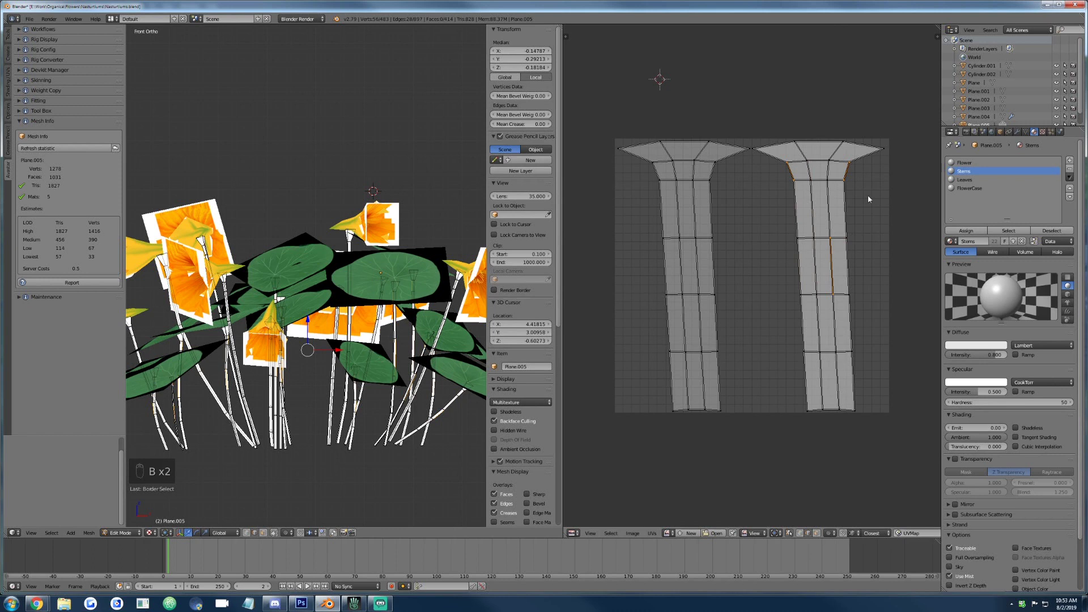
key("a")
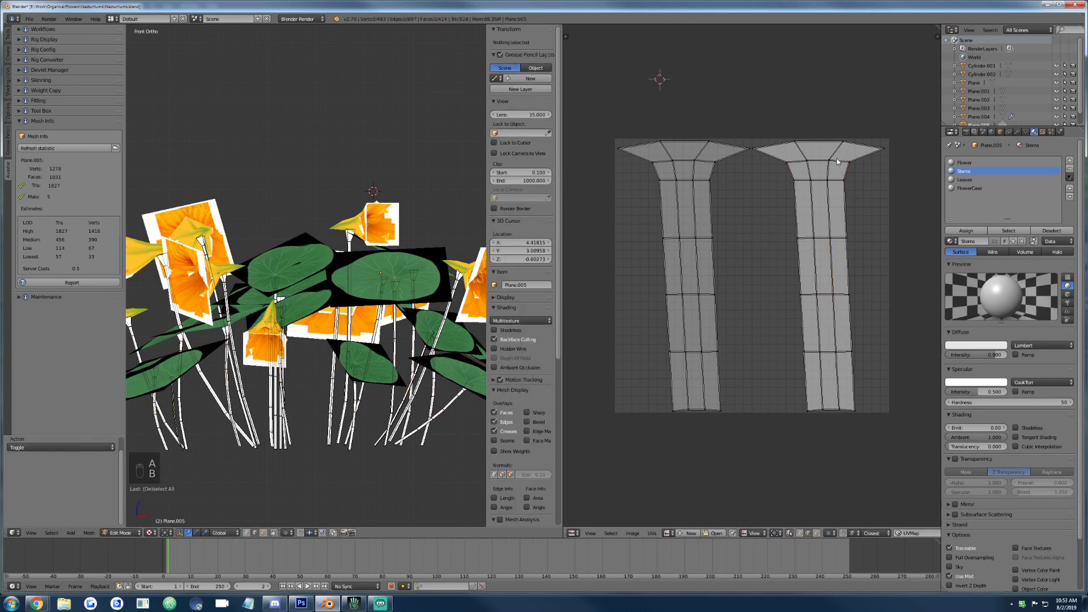
left_click_drag(866, 183, 867, 184)
key("b")
left_click_drag(846, 229, 886, 330)
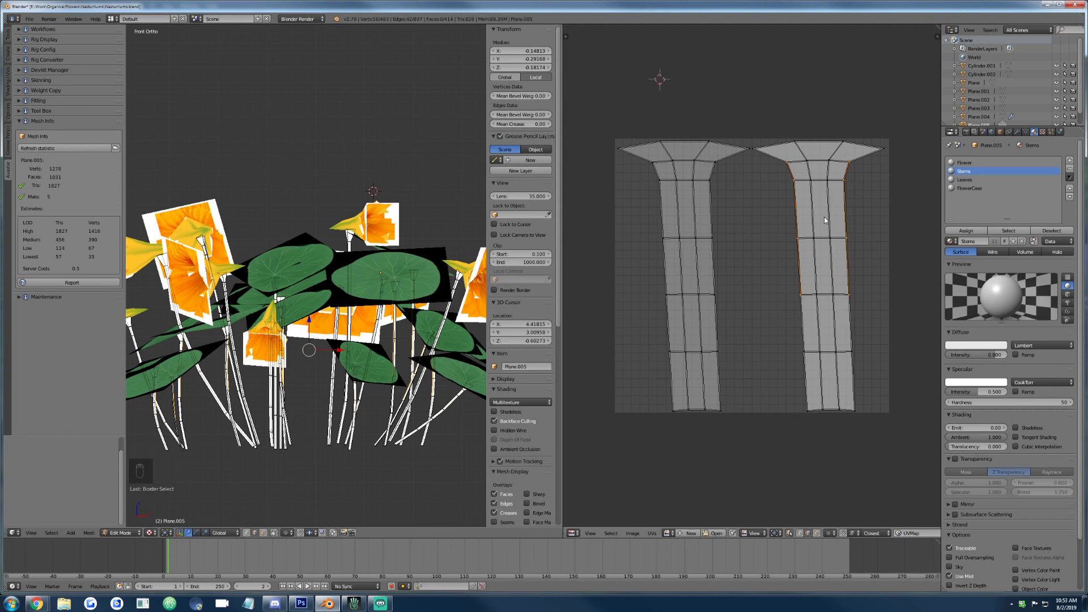
key("a")
Box-select one lengthwise edge in the second and fourth bands from the top of both stem islands in the UV layout.
key("b")
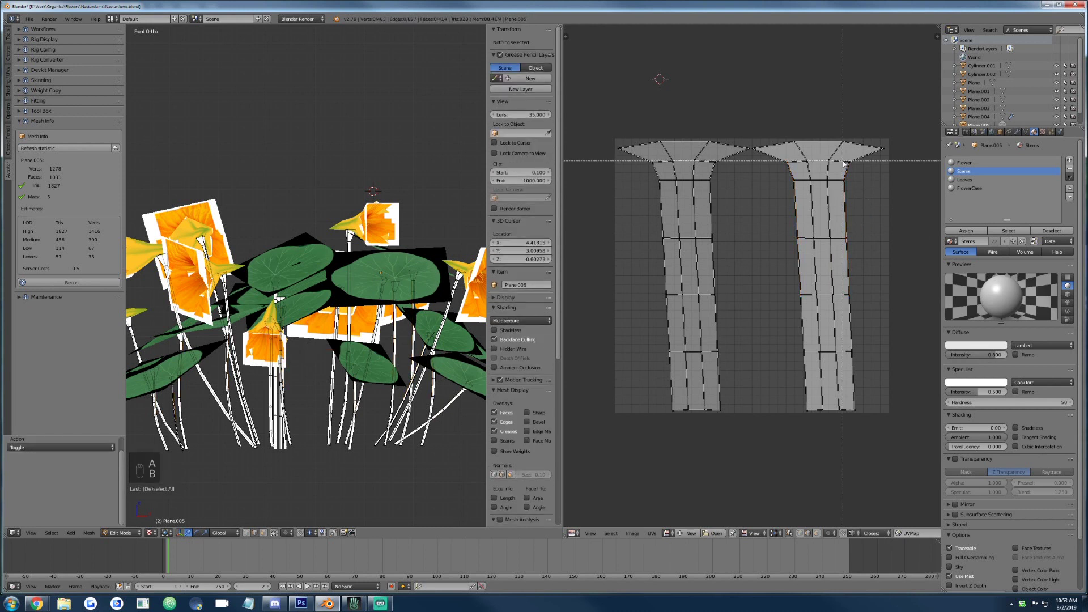
left_click_drag(842, 161, 868, 204)
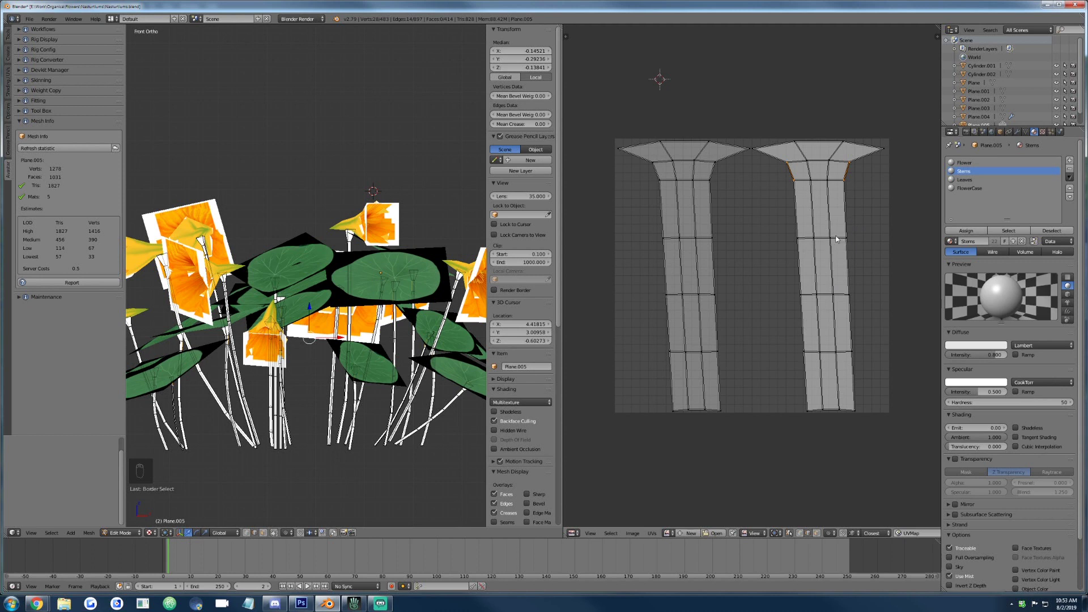
key("b")
left_click_drag(829, 246, 838, 307)
key("b")
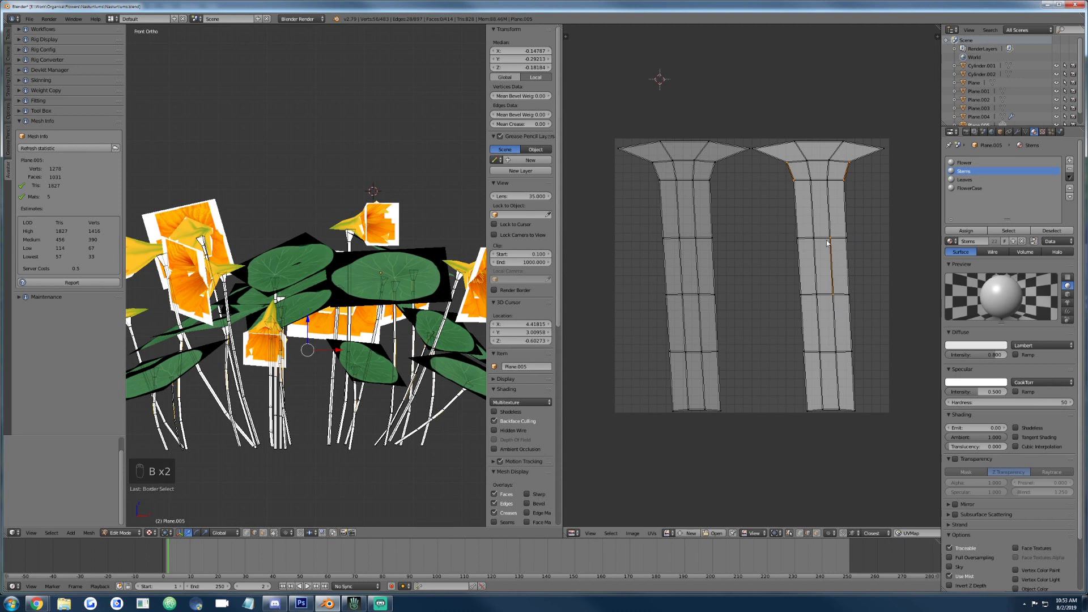
key("b")
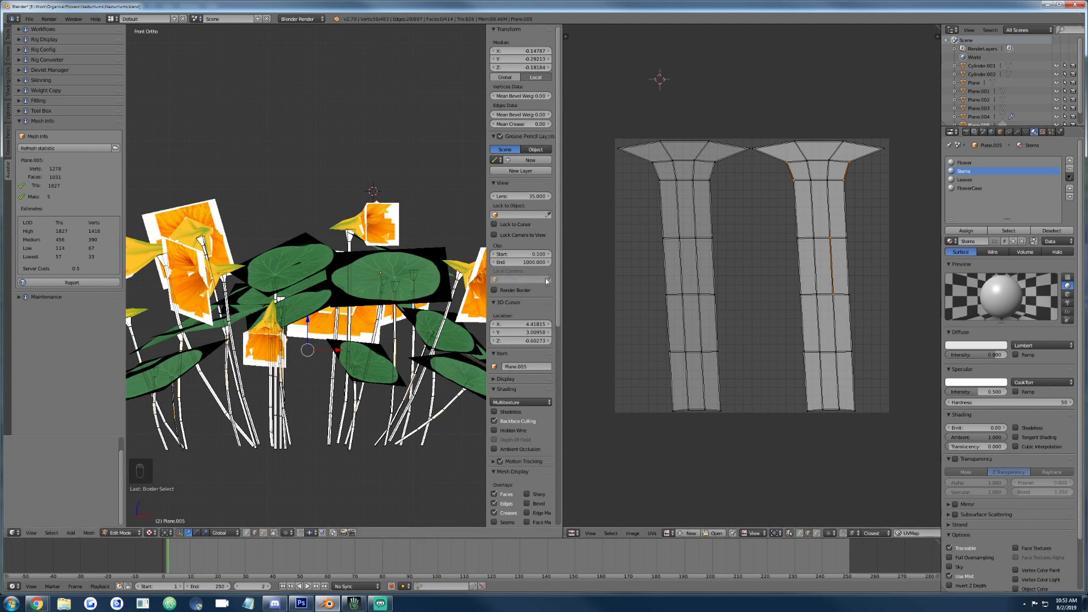
left_click_drag(710, 157, 727, 193)
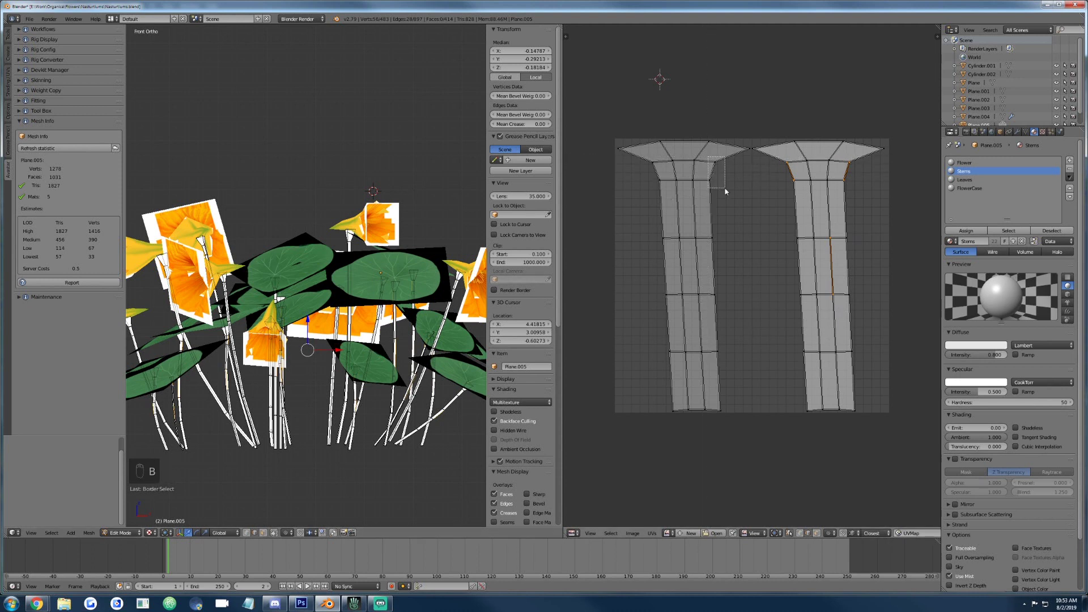
key("b")
left_click_drag(687, 233, 705, 308)
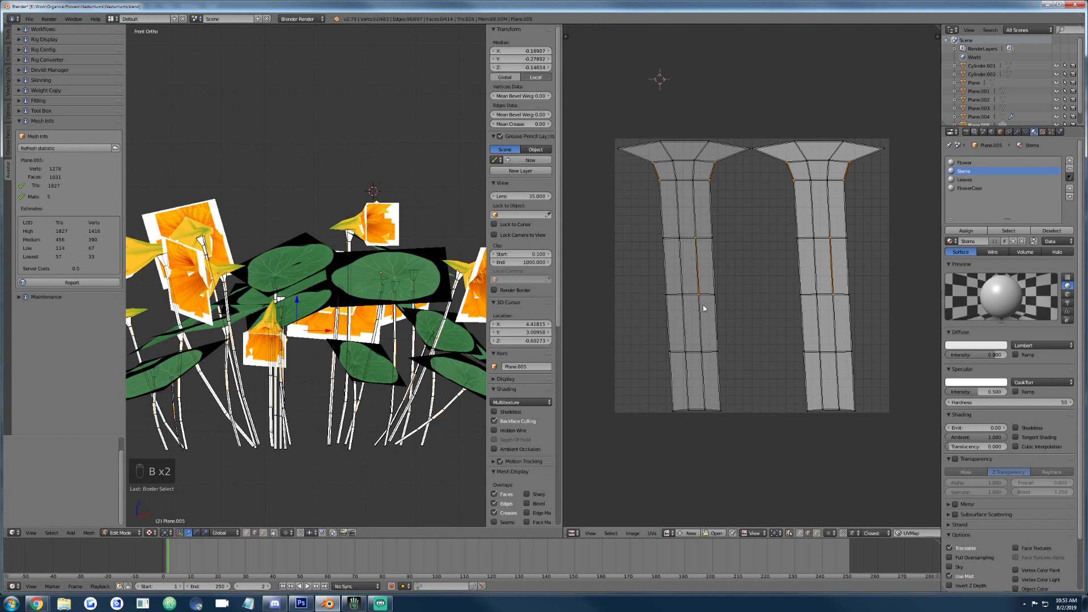
Extend the selected stem edges to full edge rings and merge them with Collapse.
key("ctrl+e")
left_click(349, 321)
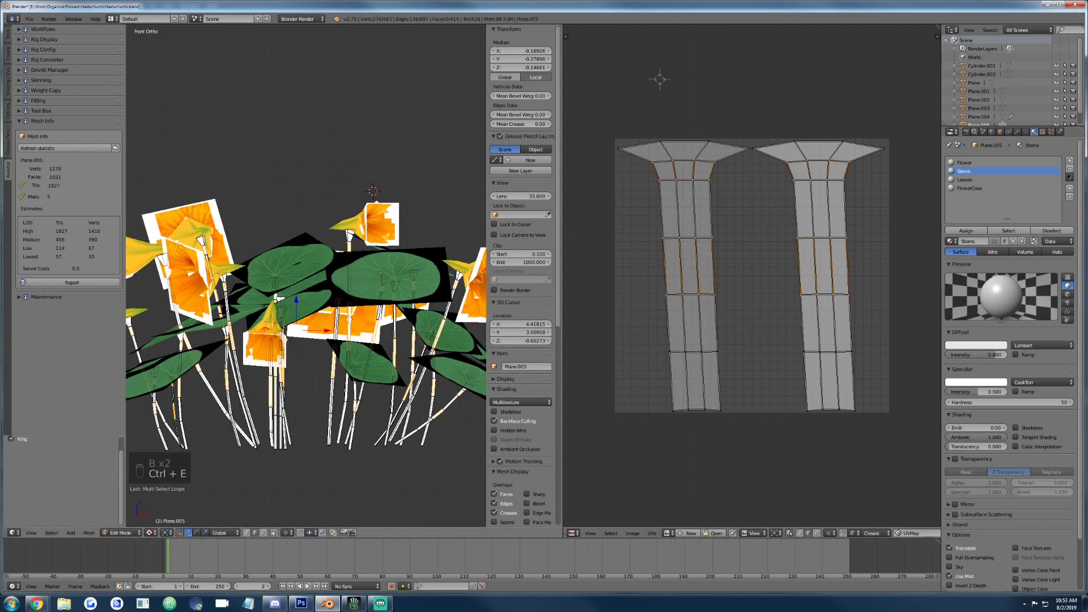
key("alt+m")
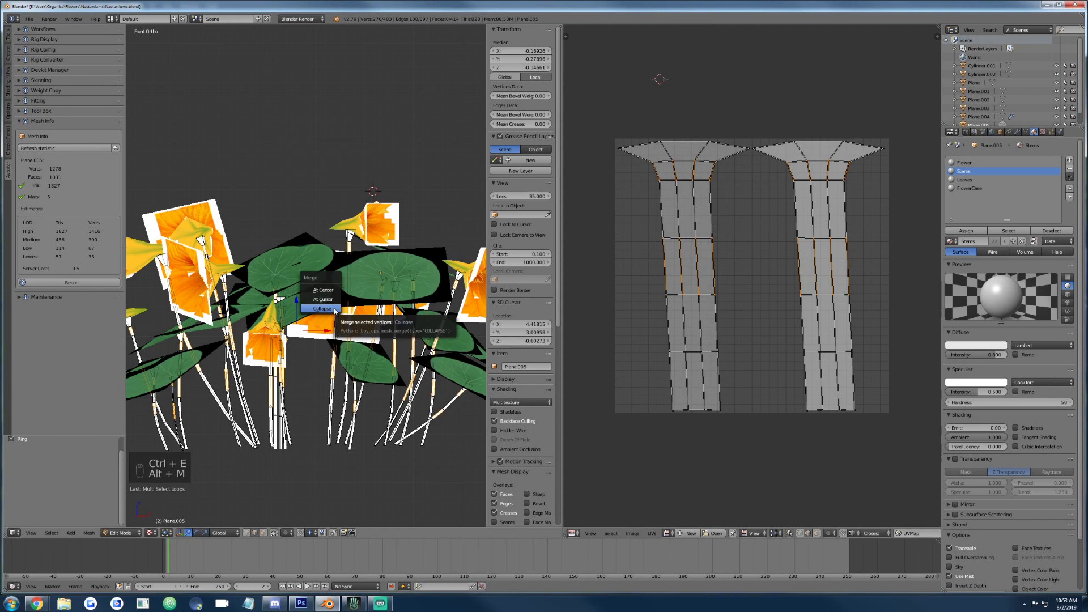
left_click(322, 309)
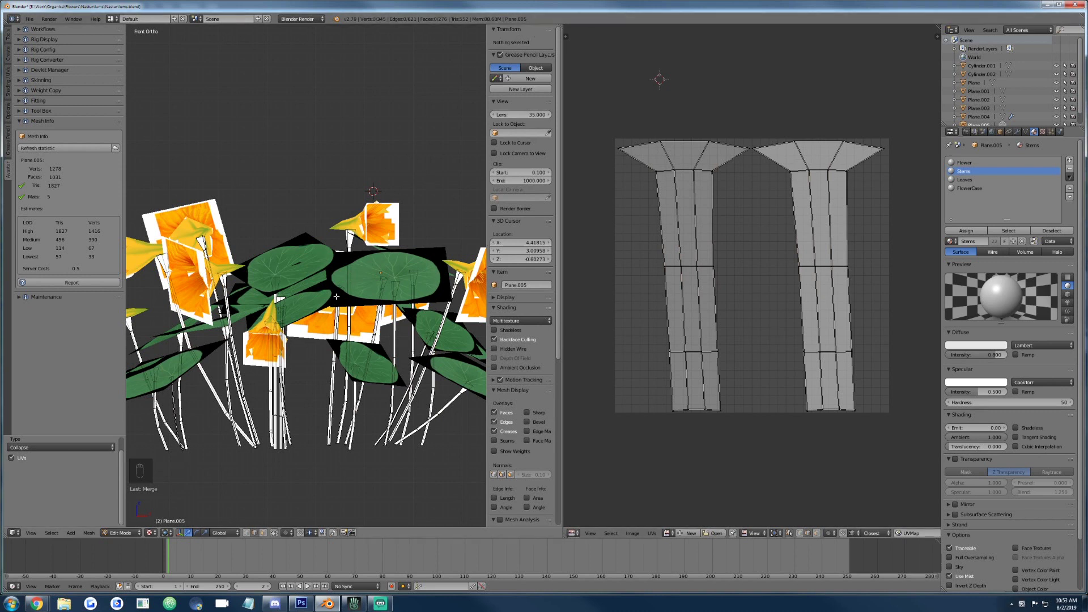
Leave Edit Mode and join the simplified stems back into the main plant object.
key("Tab")
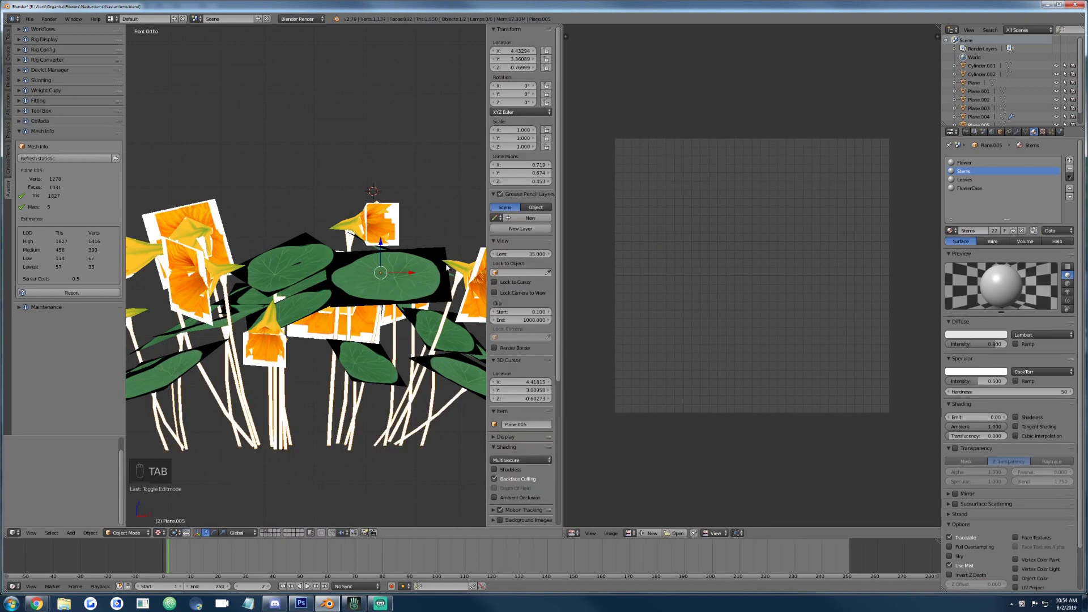
right_click(441, 261, "shift")
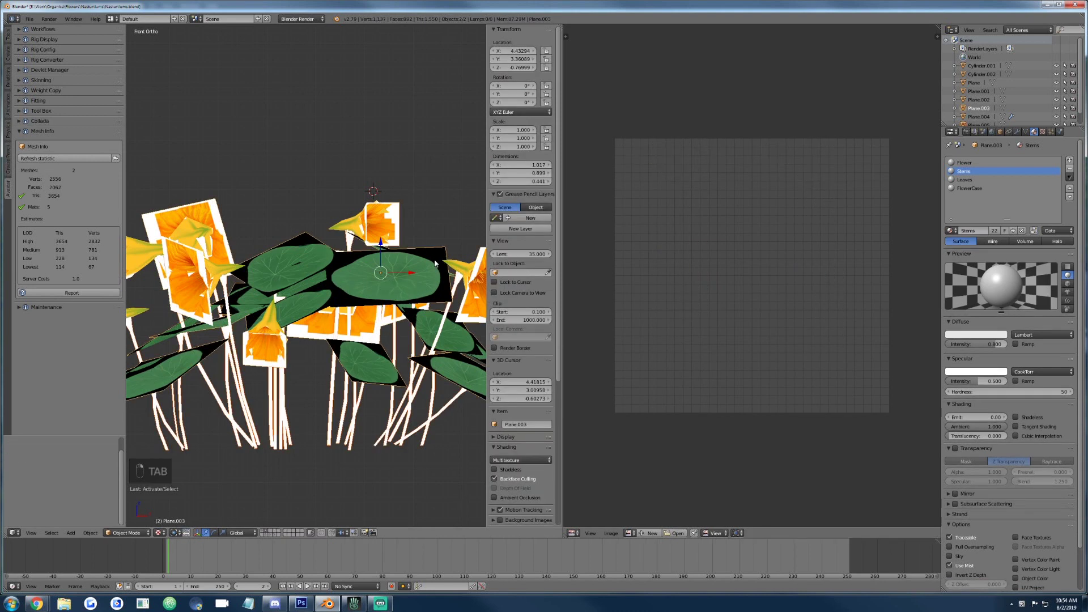
key("ctrl+j")
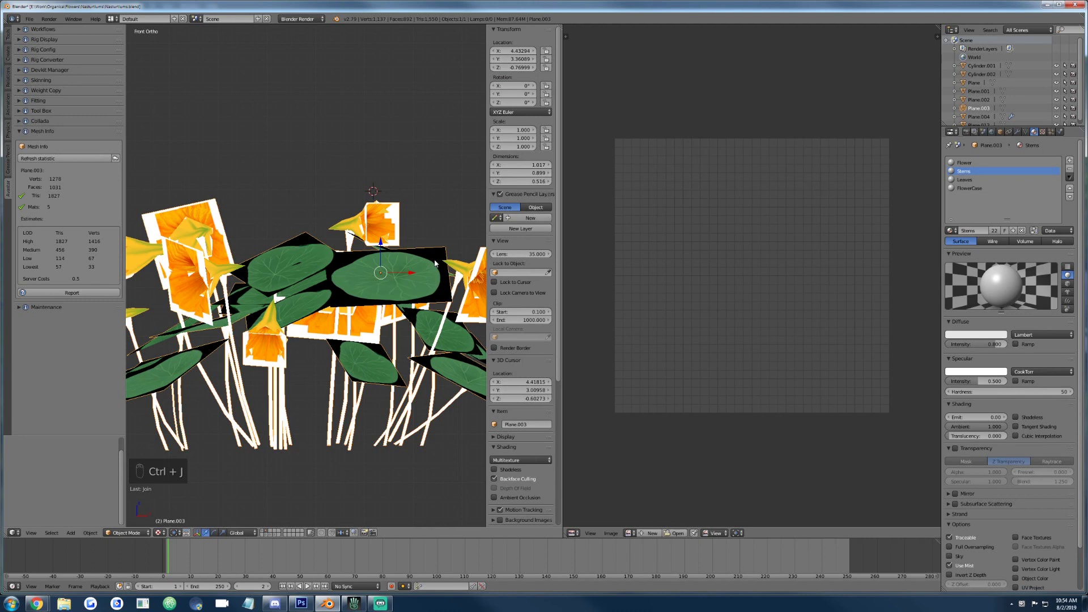
Select all faces of the plant that use the FlowerCase material and separate them into their own object.
key("Tab")
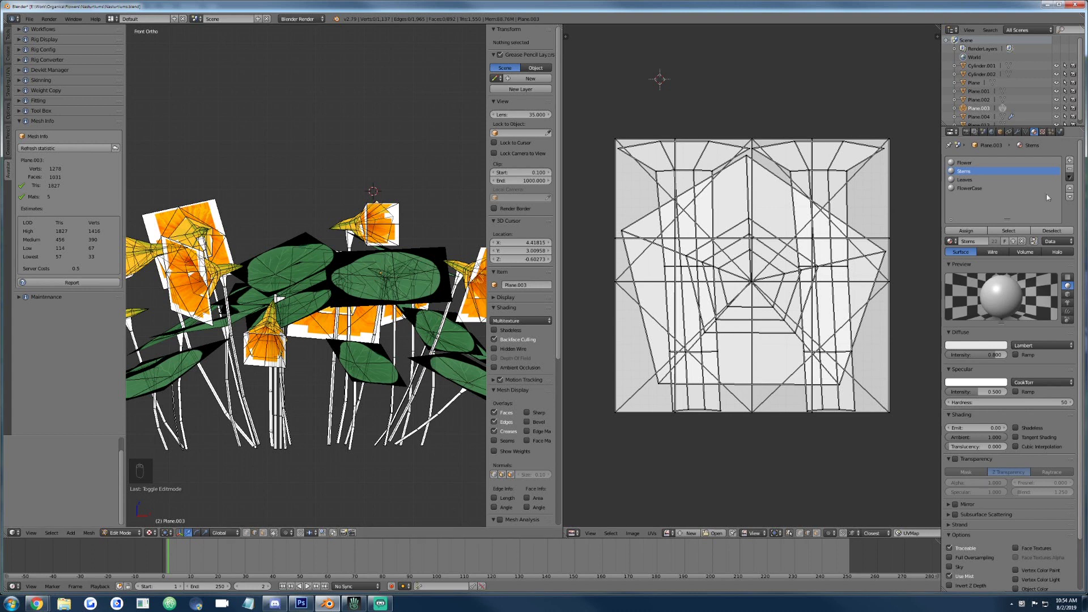
left_click(970, 188)
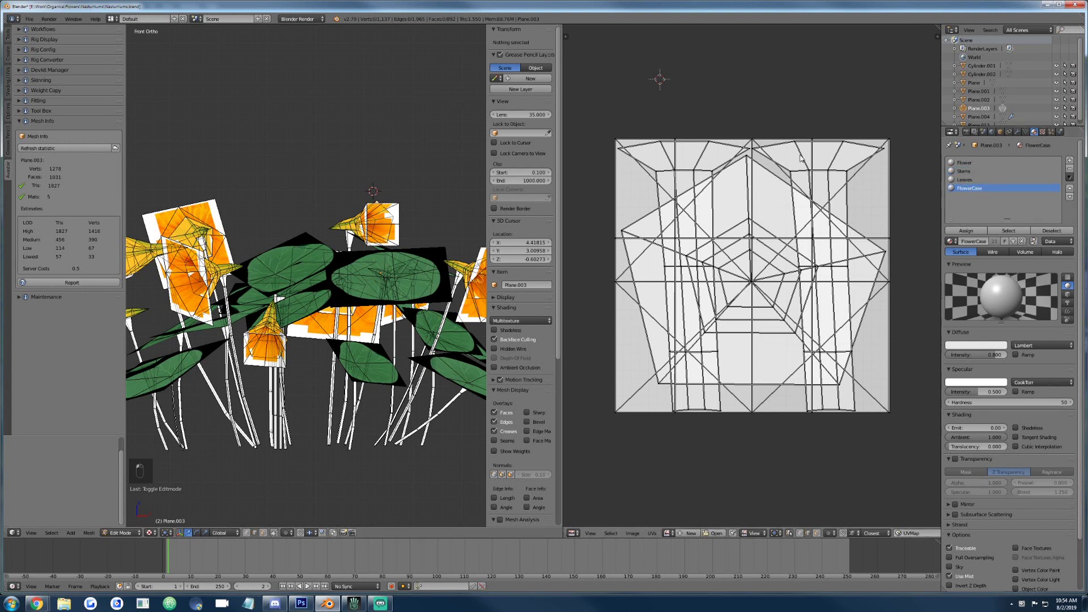
key("Tab")
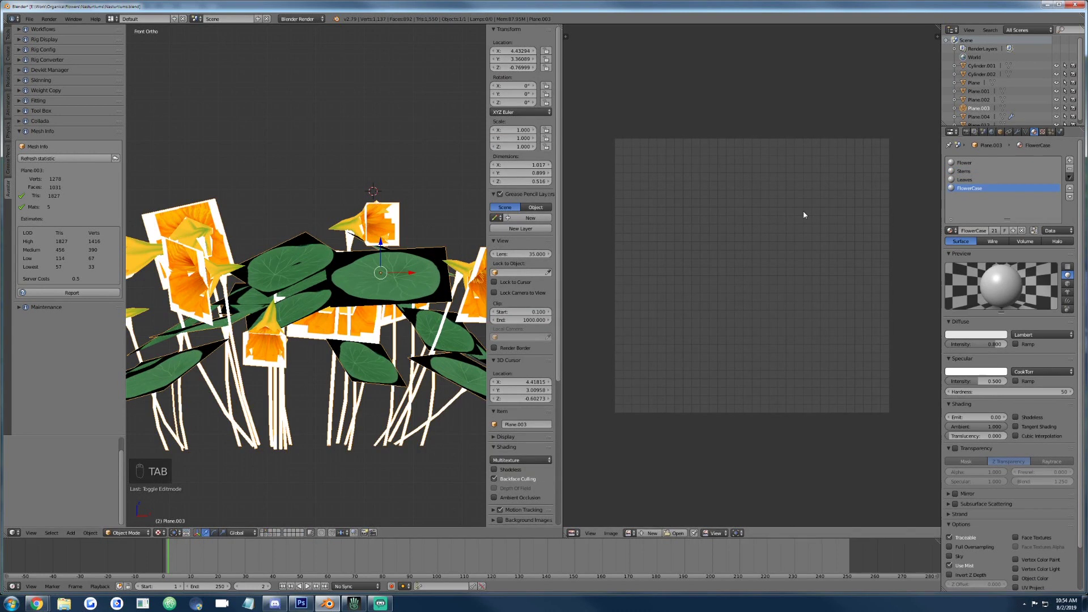
key("Tab")
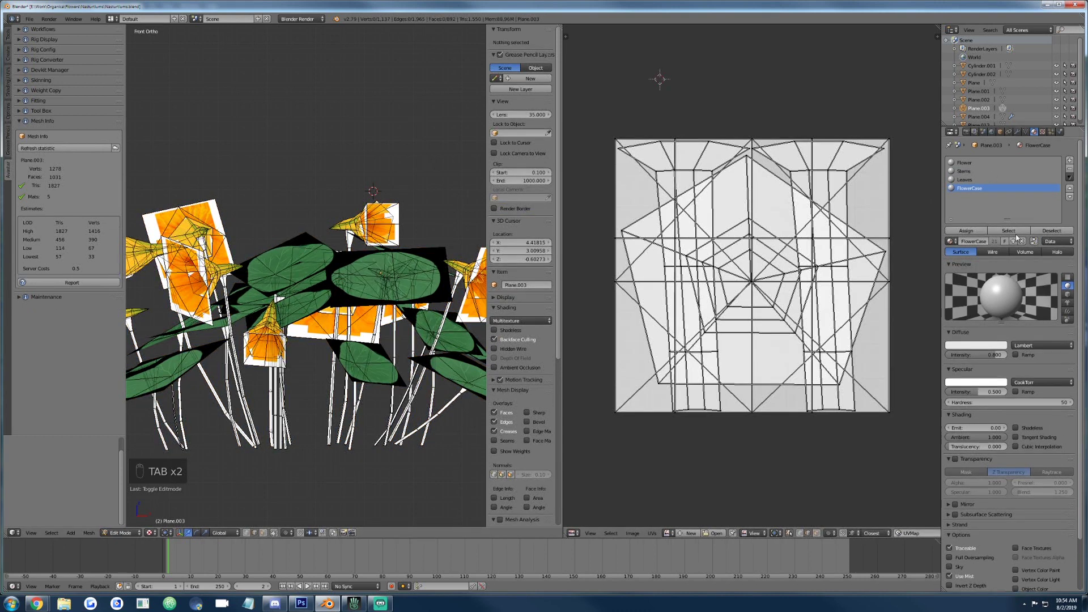
left_click(1010, 230)
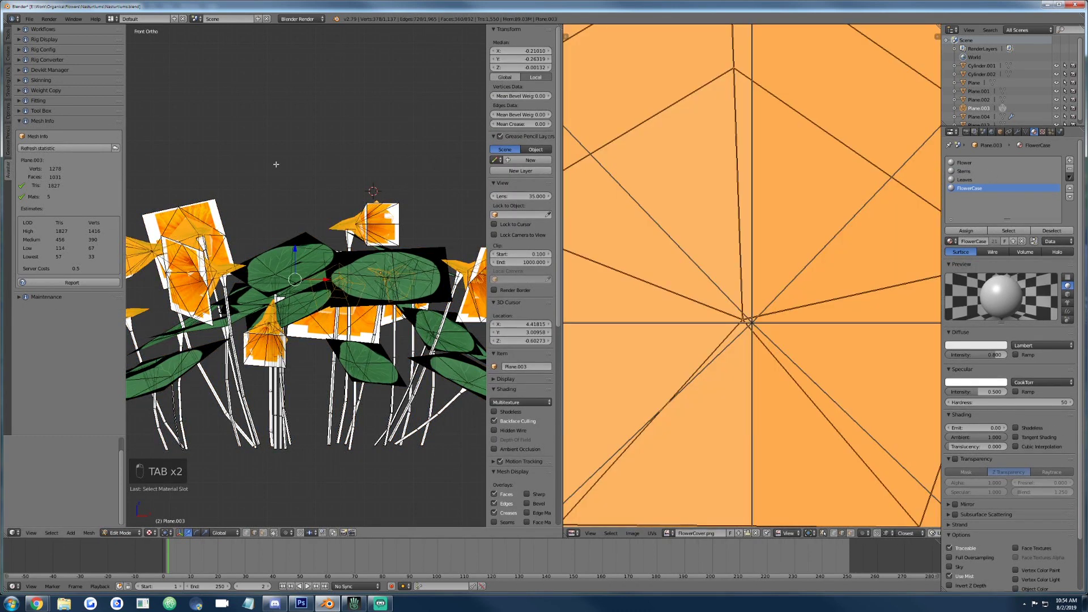
scroll(790, 277, "down", 6)
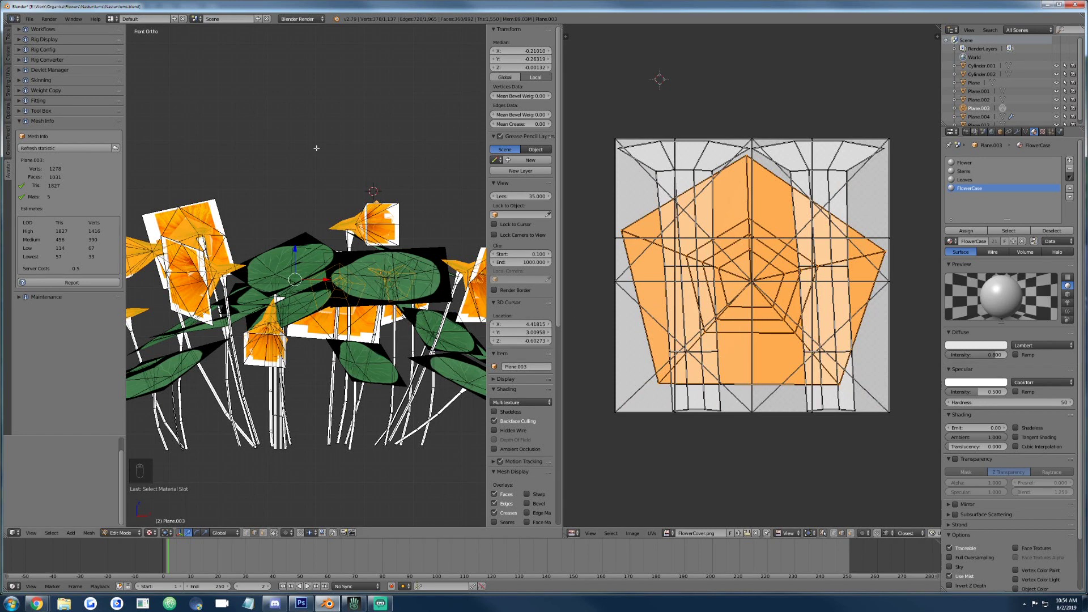
key("p")
left_click(316, 150)
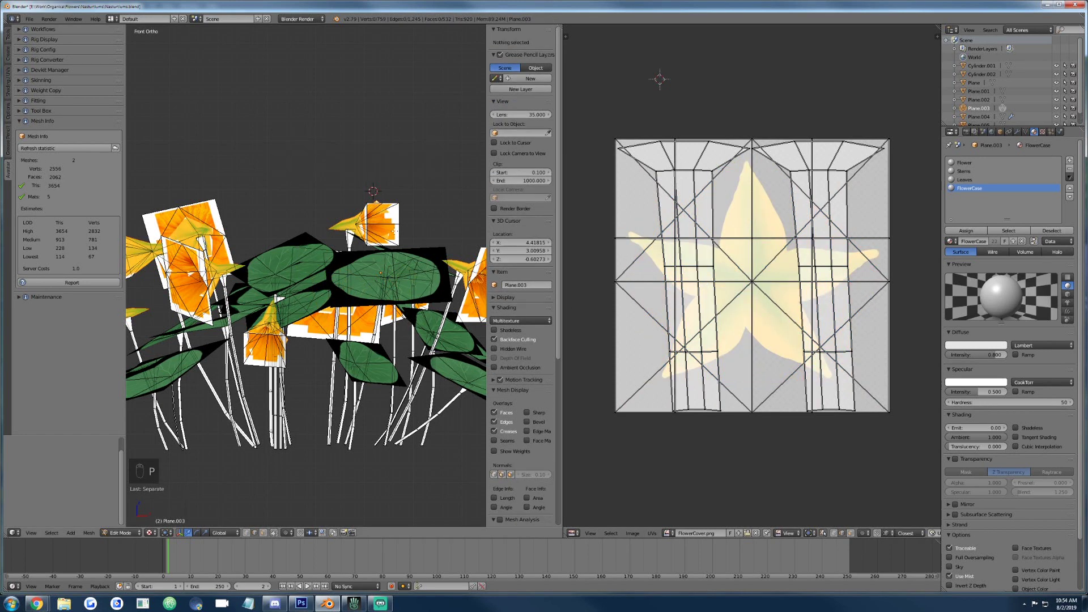
Select the separated flower case object and enter Edit Mode on it.
key("Tab")
right_click(356, 220)
key("Tab")
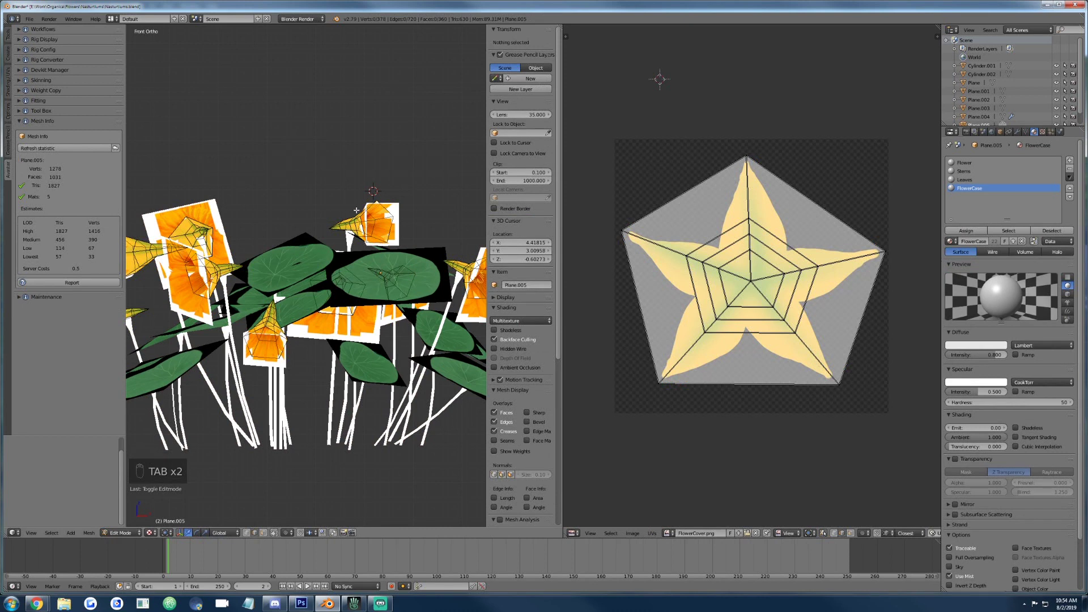
Select the whole flower case mesh and apply Remove Doubles to it.
middle_click_drag(356, 210, 491, 268)
scroll(453, 255, "up", 4)
middle_click_drag(442, 244, 337, 325, "shift")
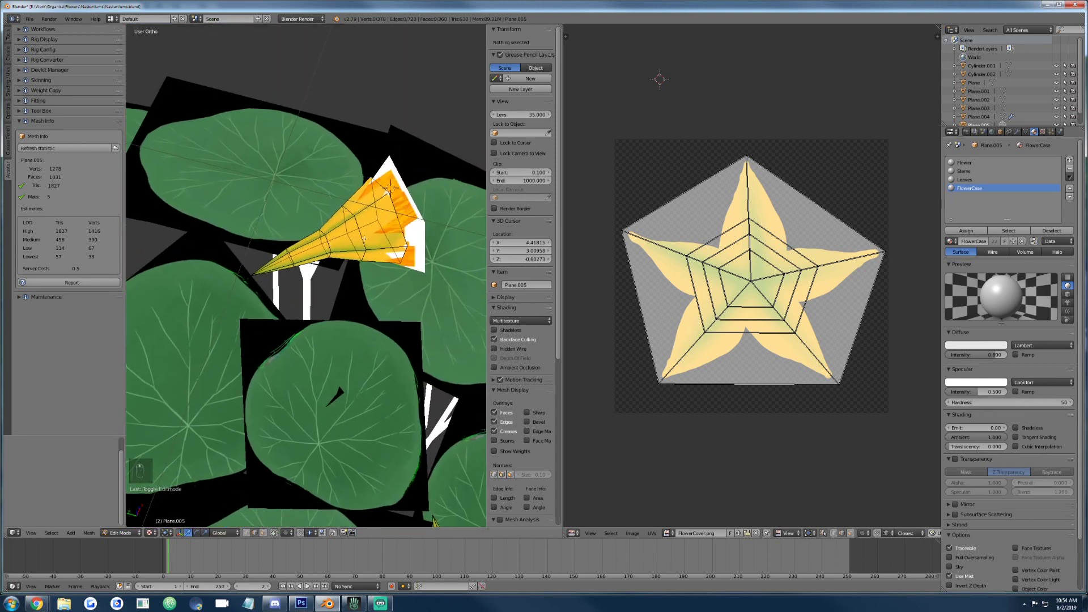
key("Home")
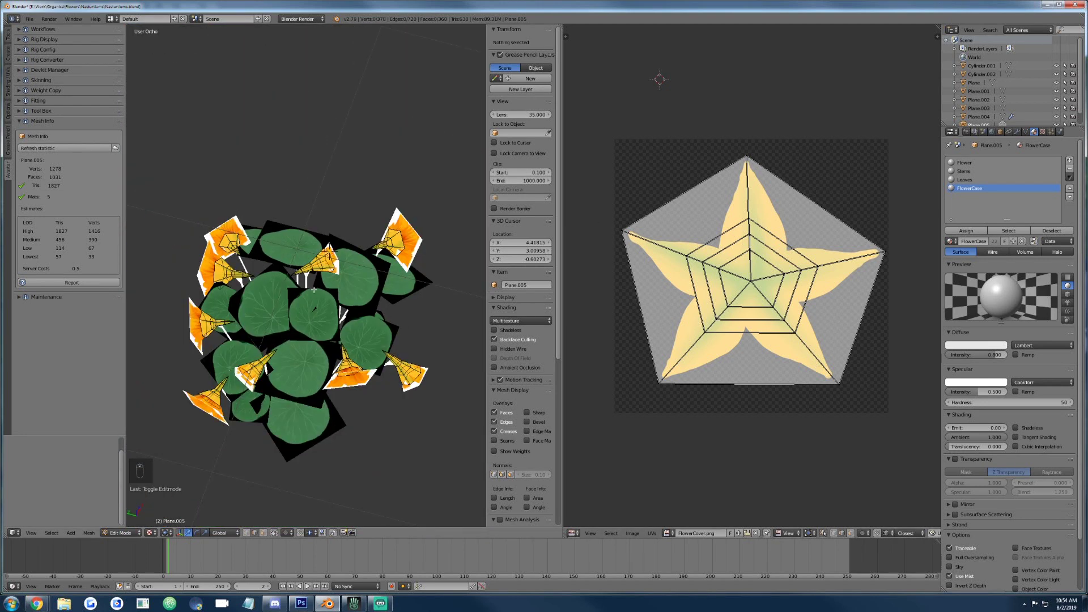
scroll(314, 290, "up", 5)
scroll(328, 287, "down", 4)
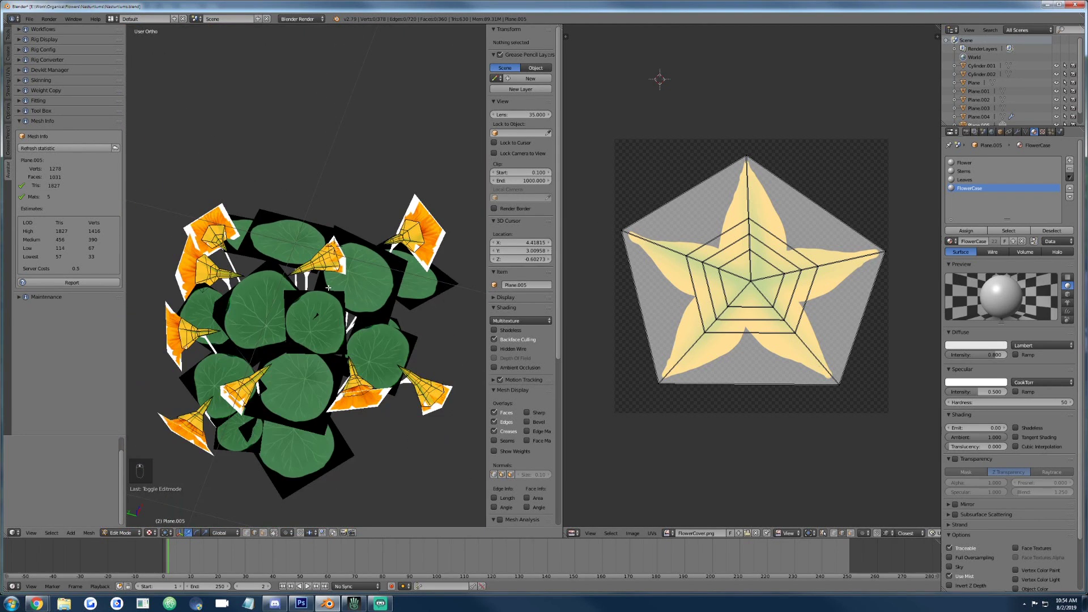
scroll(328, 287, "up", 2)
key("a")
key("a")
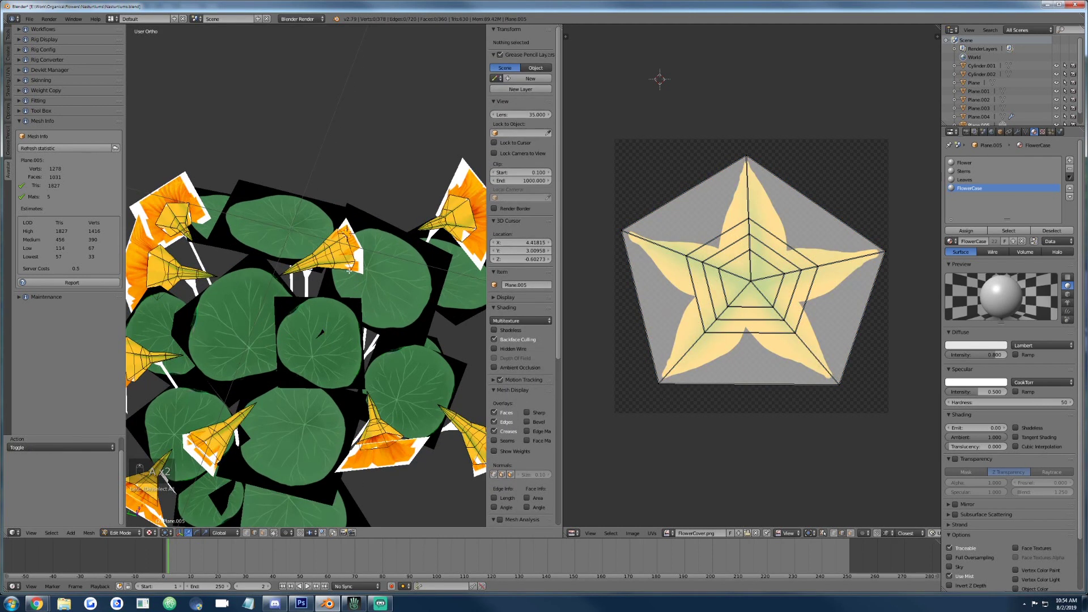
key("a")
key("w")
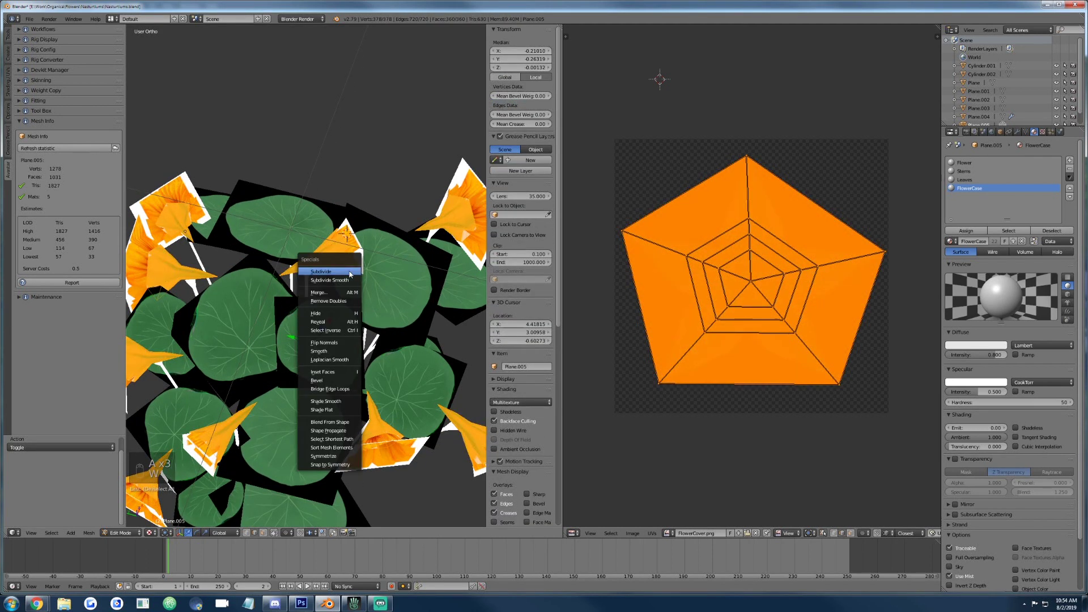
left_click(322, 303)
Switch the 3D view to Solid shading and inspect which way the flower case faces point.
middle_click_drag(318, 328, 369, 275)
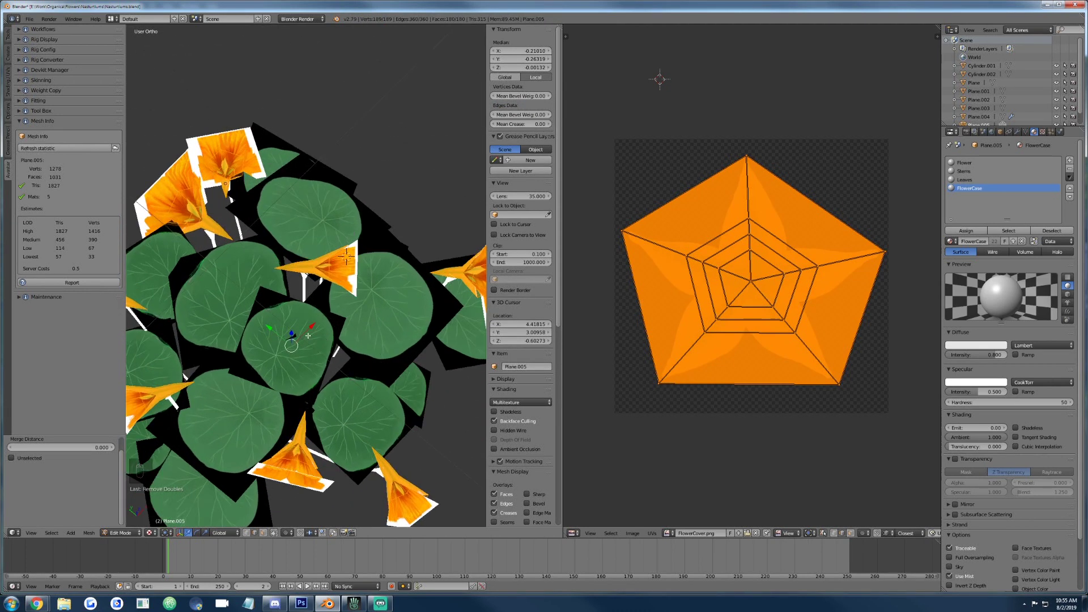
left_click(150, 532)
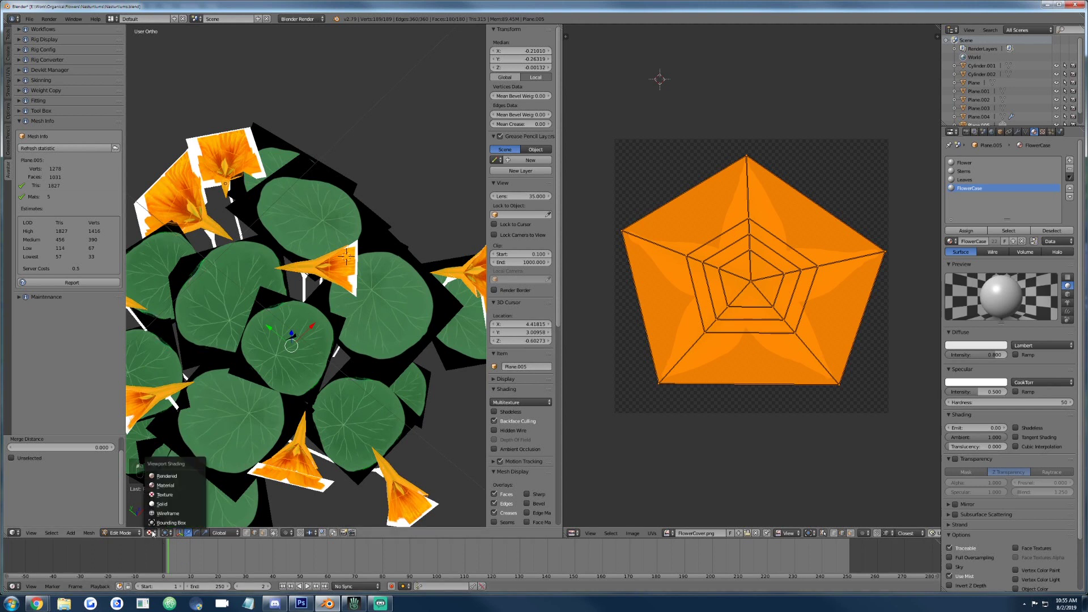
left_click(179, 504)
scroll(335, 354, "down", 2)
mouse_move(335, 354)
middle_mouse_down()
mouse_move(339, 397)
mouse_move(321, 363)
middle_mouse_up()
scroll(320, 363, "up", 5)
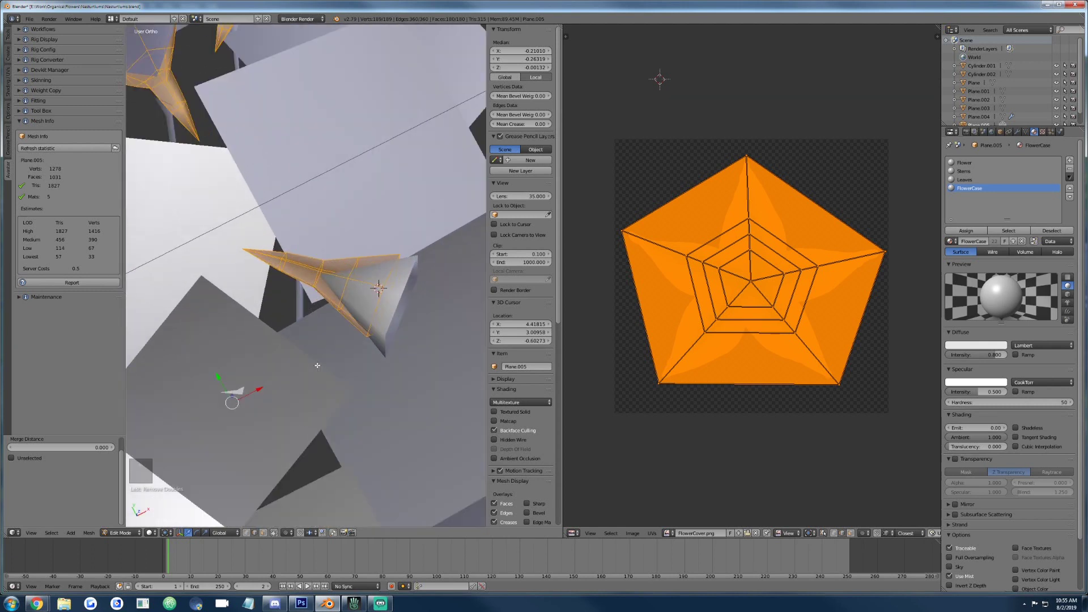
scroll(346, 352, "down", 4)
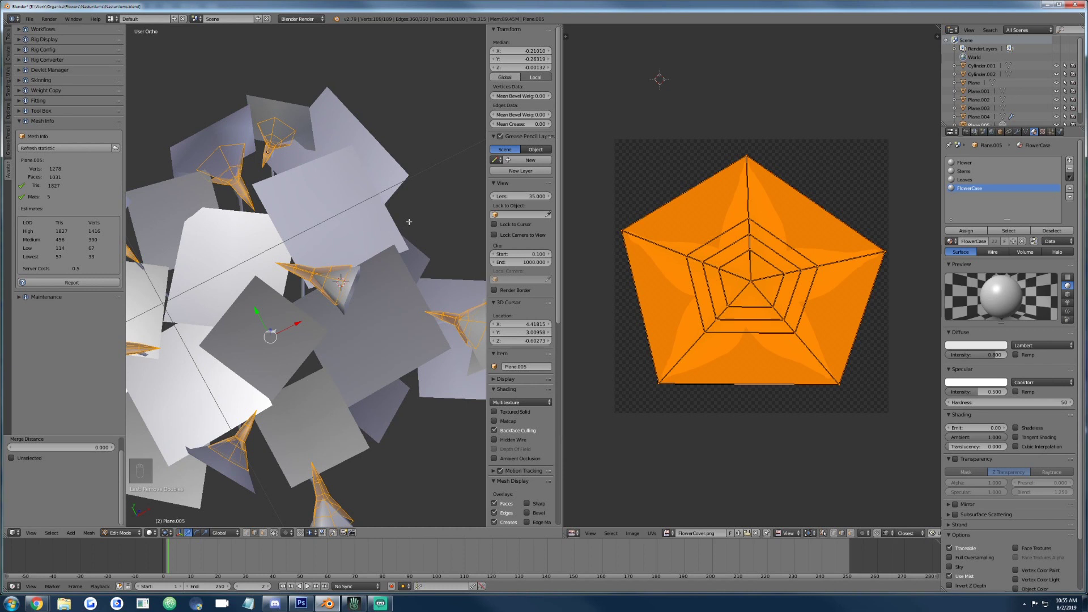
Flip the normals of all selected flower case faces and check the flowers in the 3D view.
key("ctrl+f")
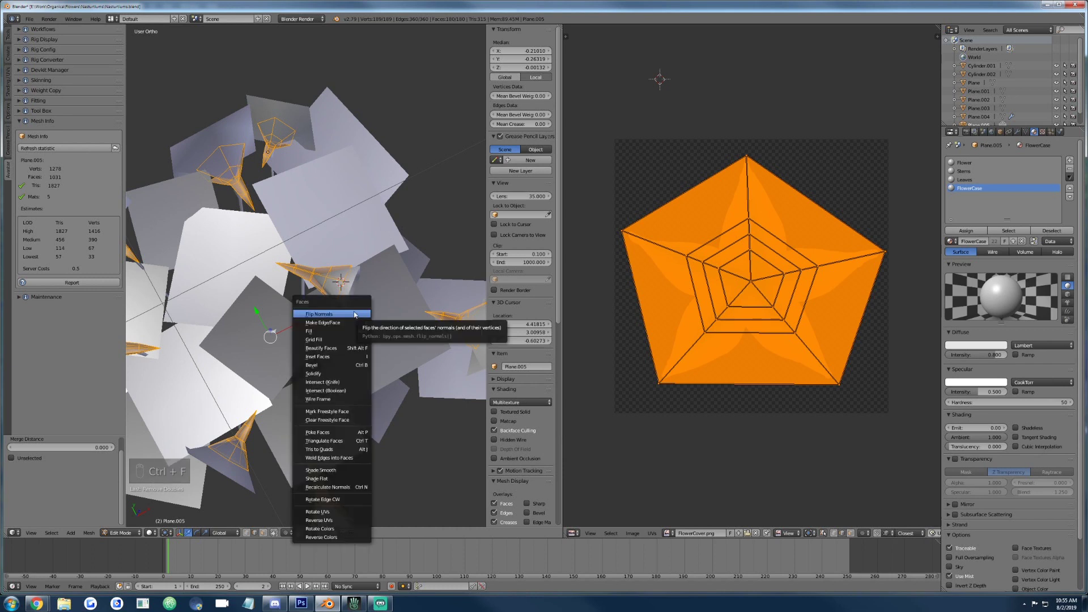
left_click(354, 311)
middle_click_drag(303, 319, 378, 318)
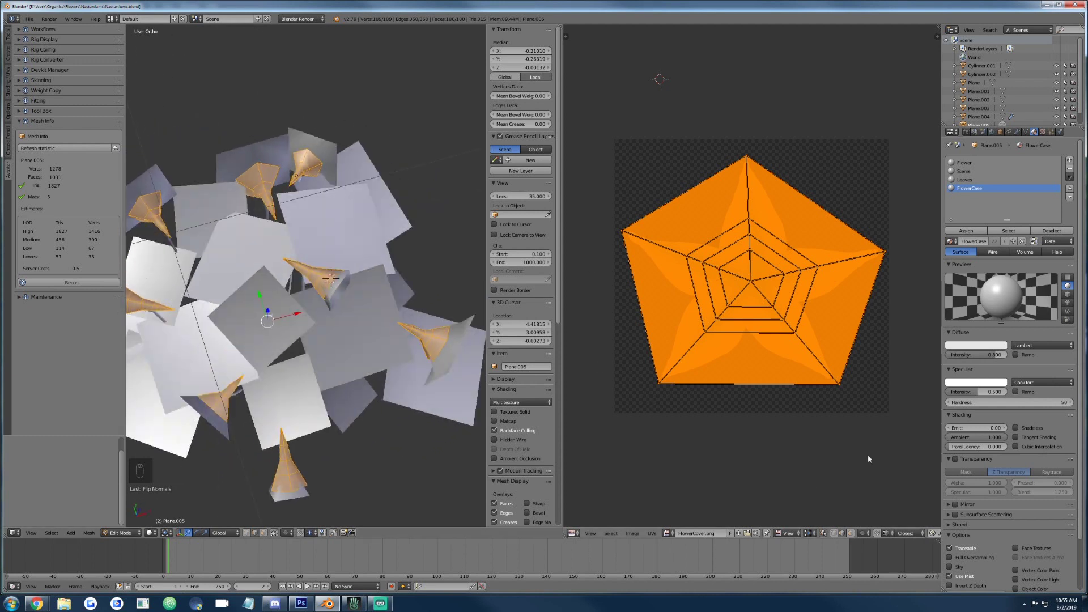
scroll(369, 420, "down", 2)
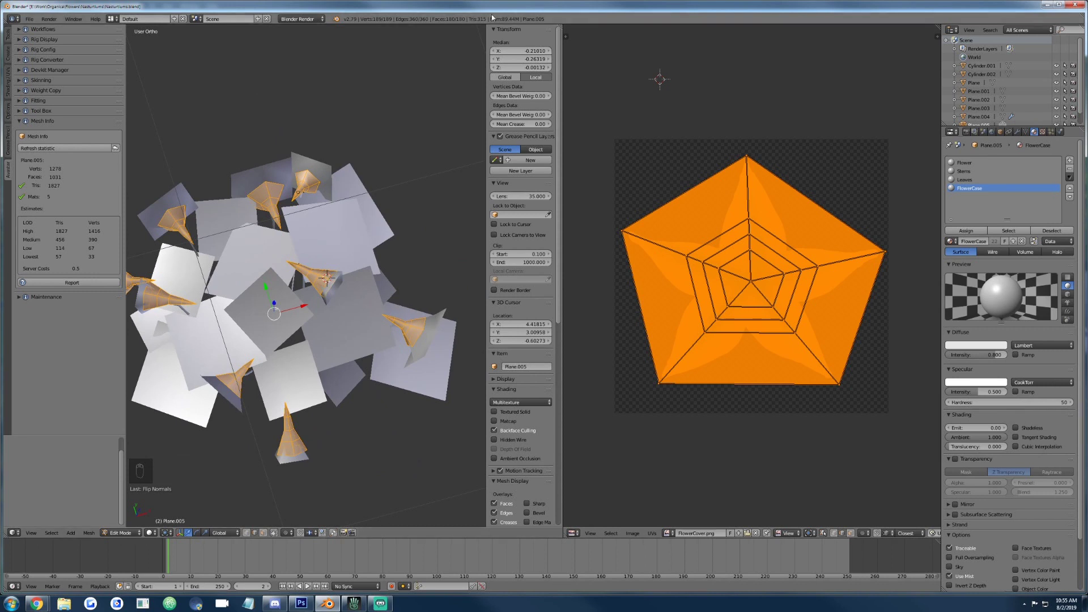
Re-enter Edit Mode on the flower case and box-select a radial edge between the UV layout's inner rings.
key("Tab")
key("Tab")
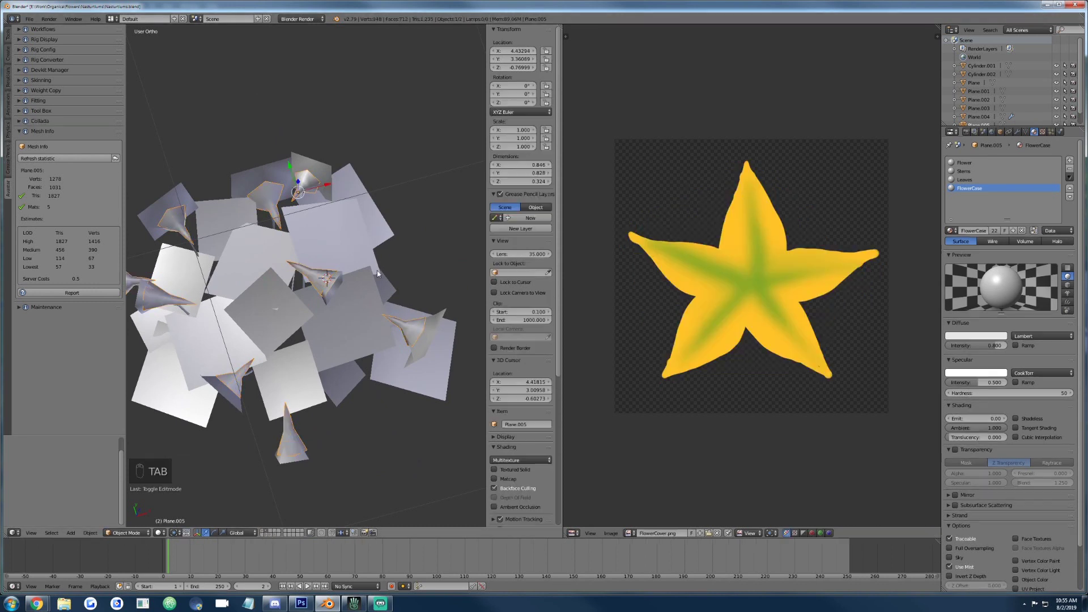
key("a")
key("a")
key("a")
key("b")
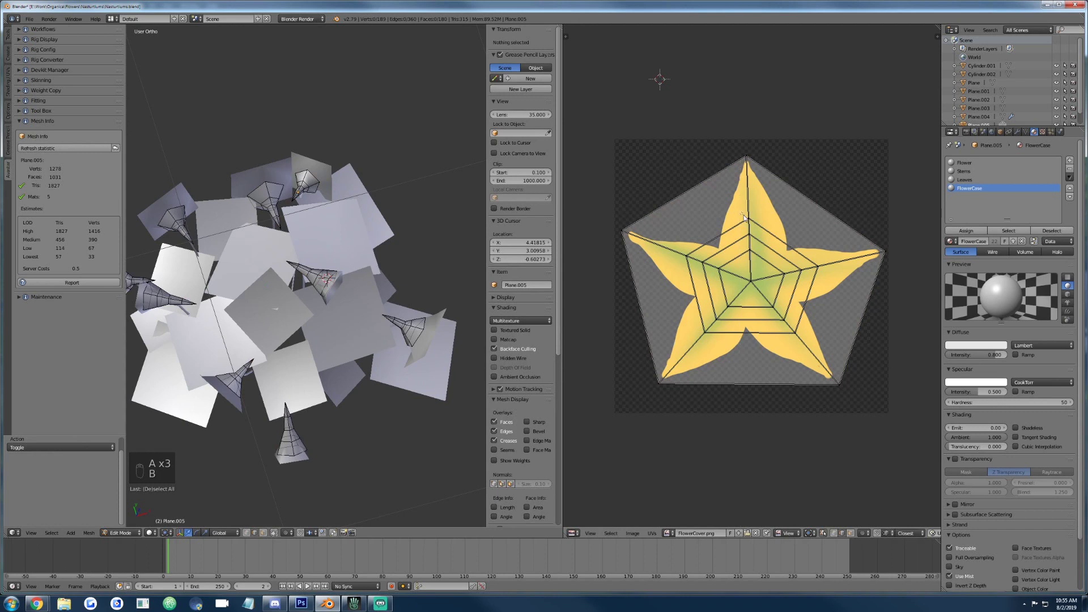
left_click_drag(764, 239, 763, 236)
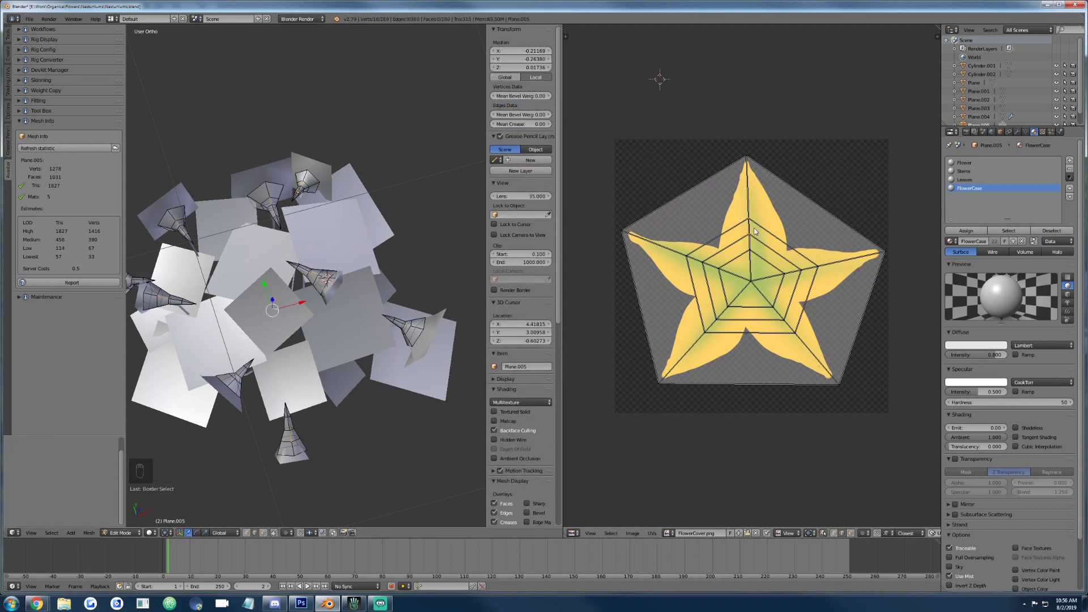
Extend the selection to Edge Rings and merge it with Collapse.
key("ctrl+e")
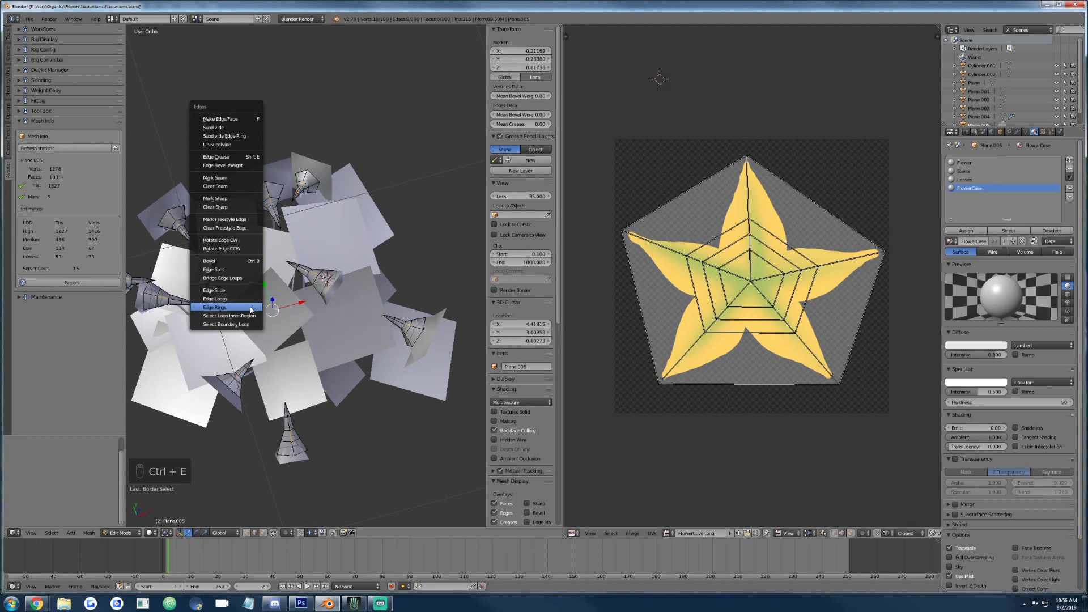
left_click(249, 307)
key("alt+m")
left_click(250, 307)
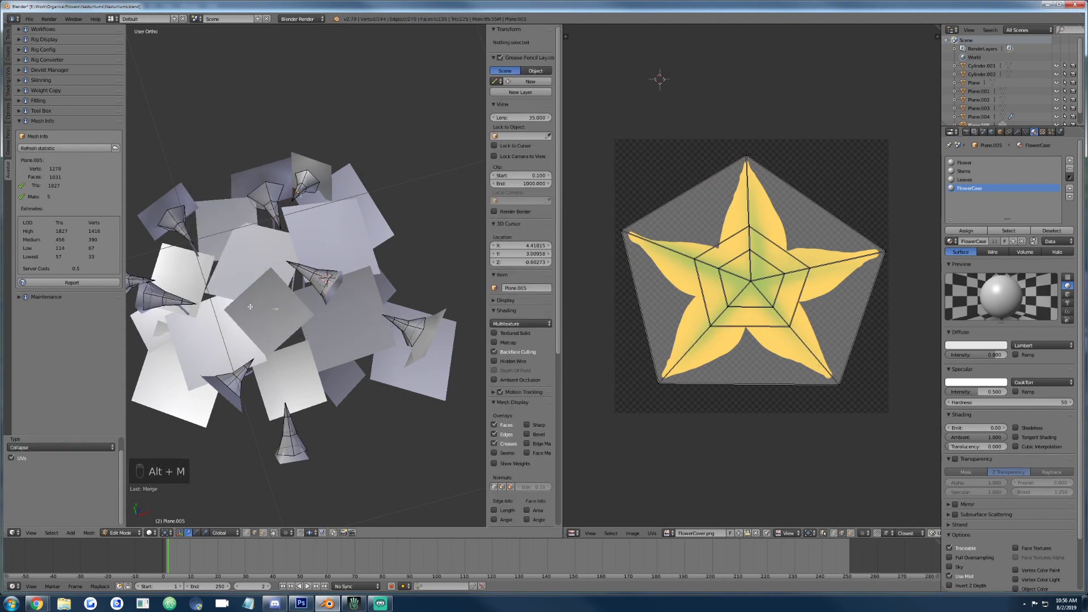
Box-select the radial edge between the two remaining inner pentagons, extend it to Edge Rings and collapse it.
key("a")
key("a")
key("a")
key("b")
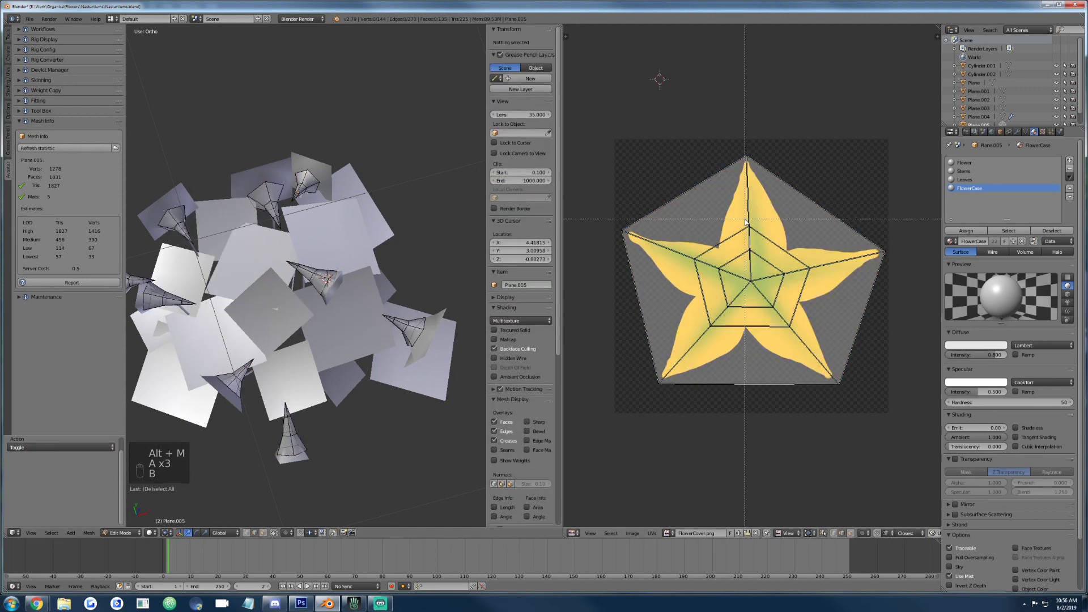
left_click_drag(746, 219, 760, 254)
key("ctrl+e")
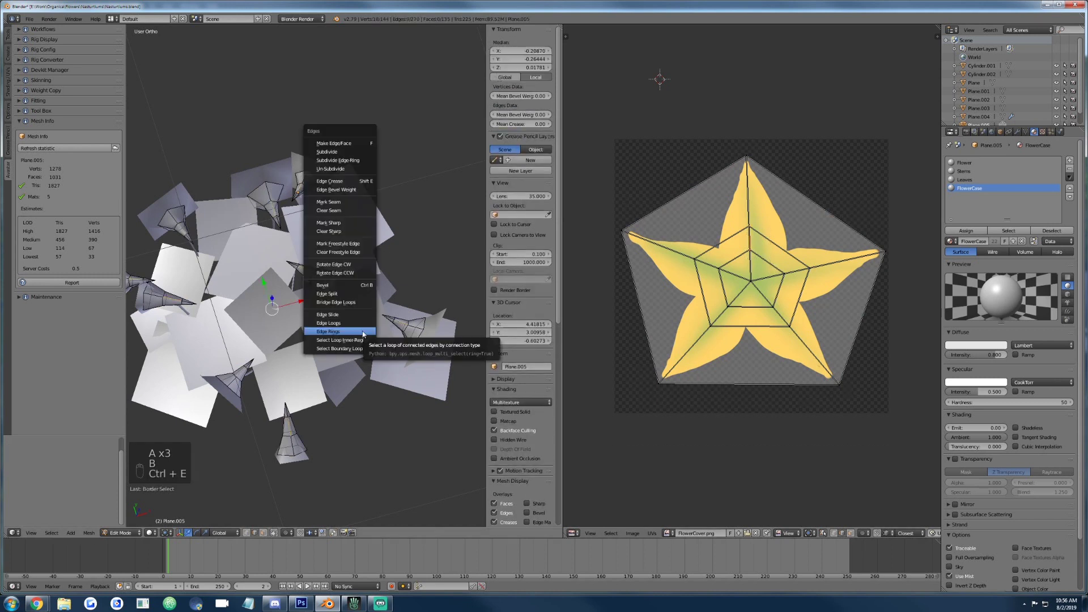
left_click(335, 333)
key("alt+m")
left_click(376, 300)
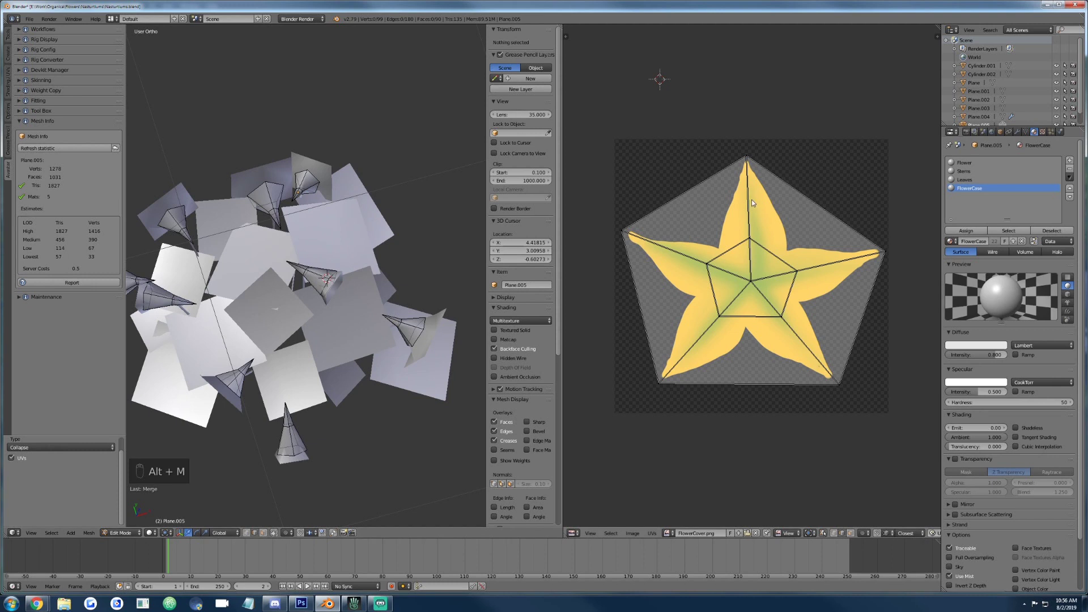
Box-select edges of the remaining inner pentagon in the UV layout and extend them to full Edge Loops.
key("a")
key("a")
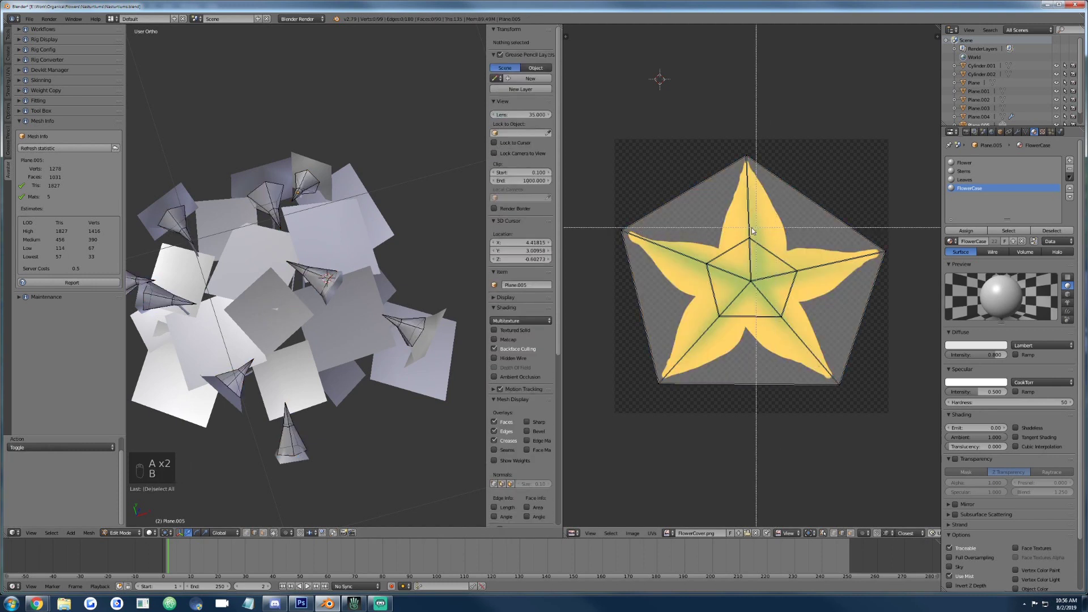
key("b")
left_click_drag(739, 227, 812, 289)
key("b")
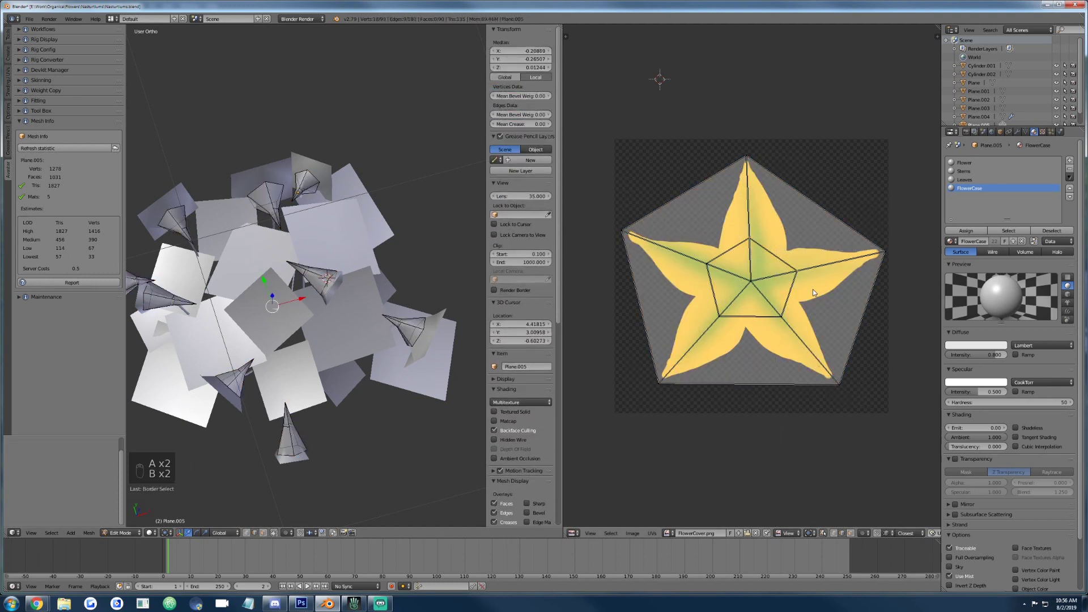
key("b")
left_click(771, 316)
key("ctrl+e")
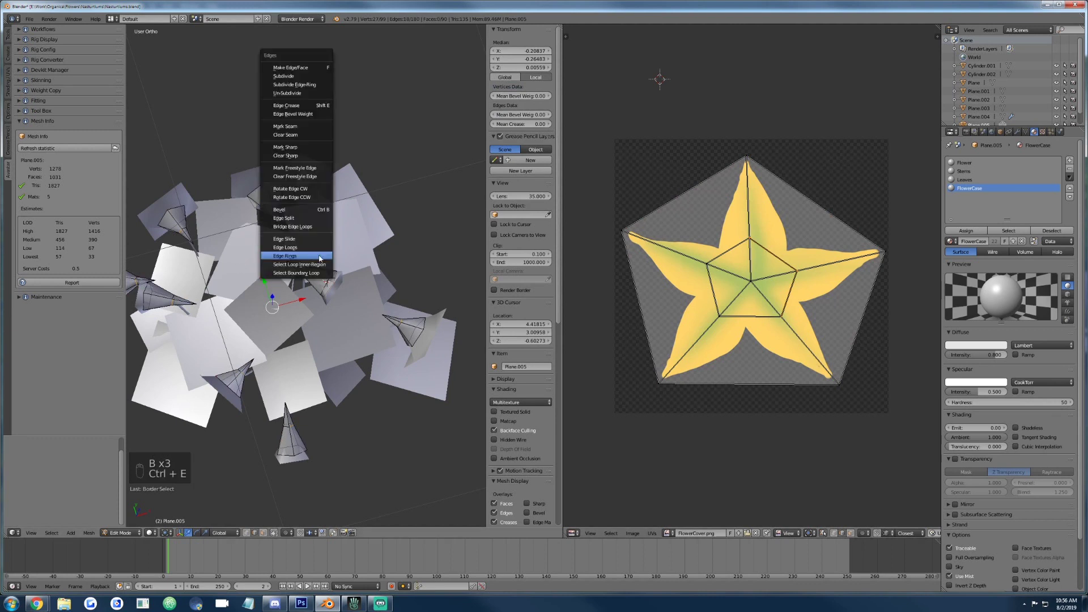
left_click(315, 247)
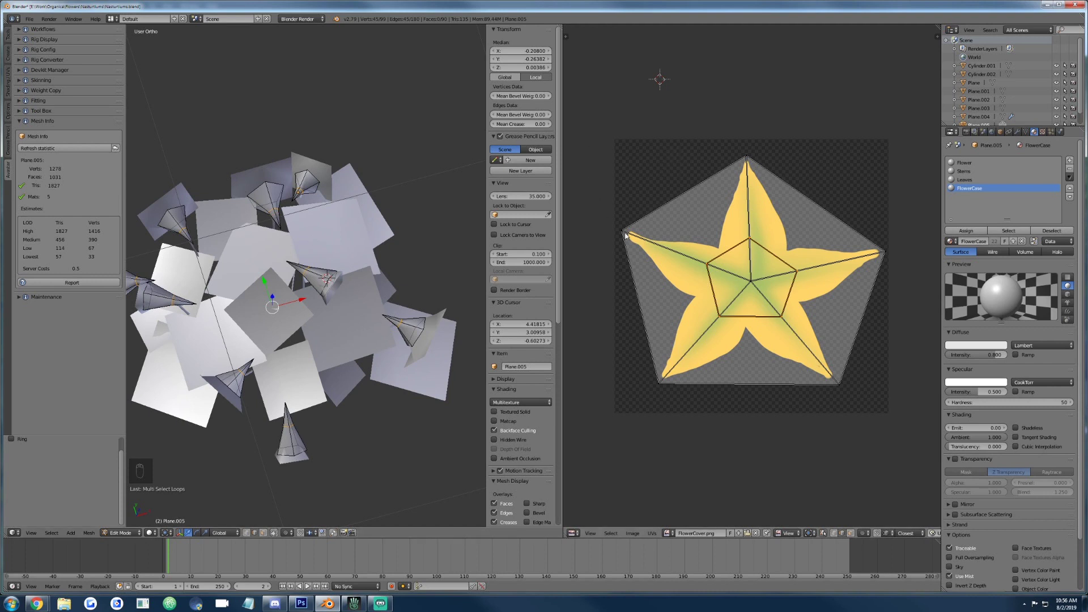
Edge Slide the selected loops all the way to the outer rim of the flower cases, with a factor of -1.
middle_click_drag(283, 296, 318, 274, "shift")
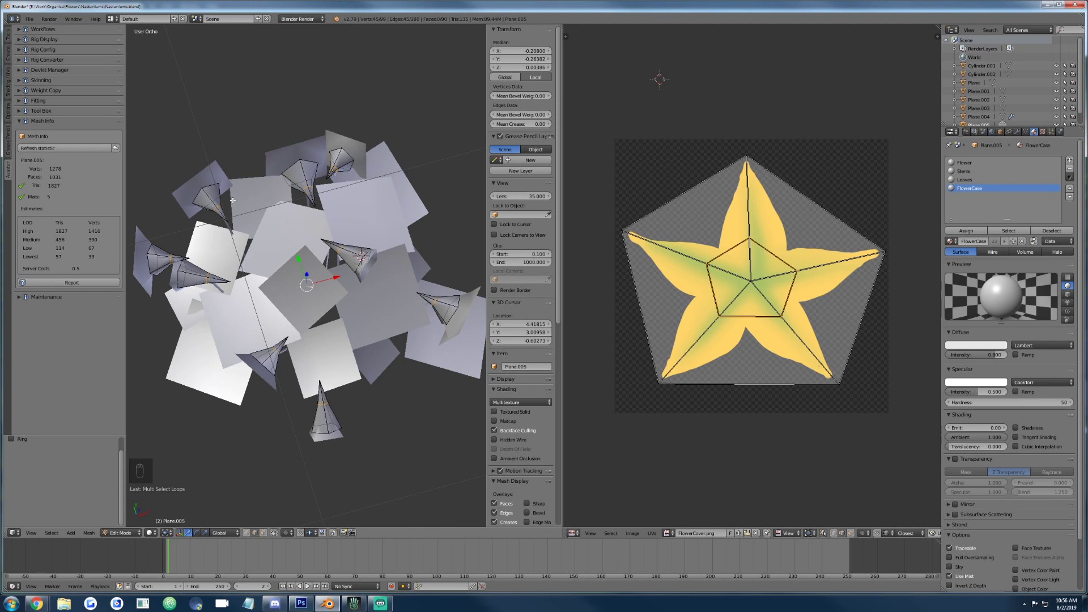
key("ctrl+e")
left_click(169, 334)
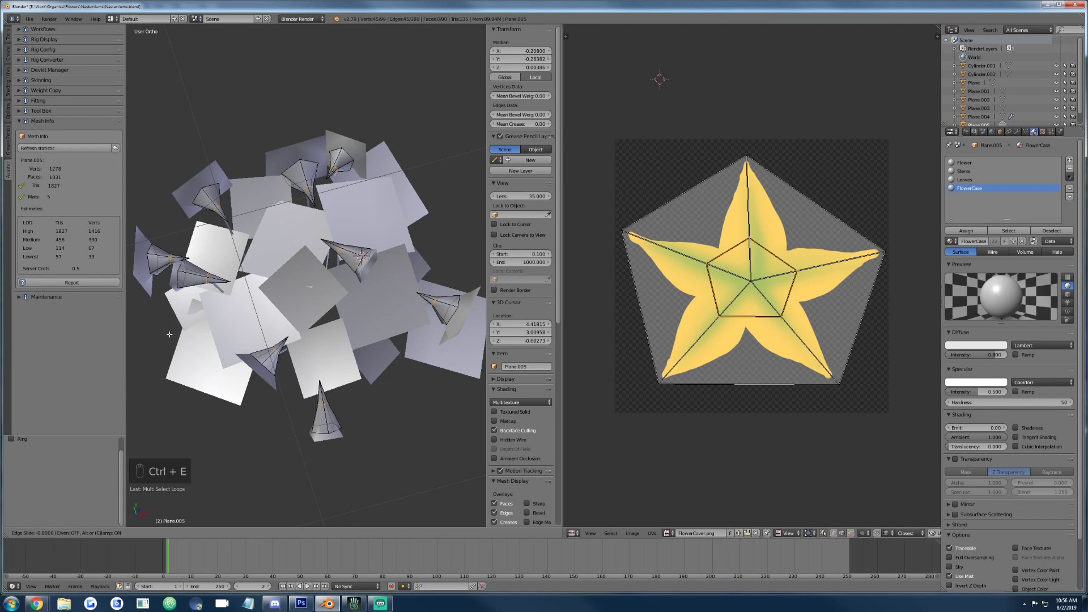
left_click(391, 247)
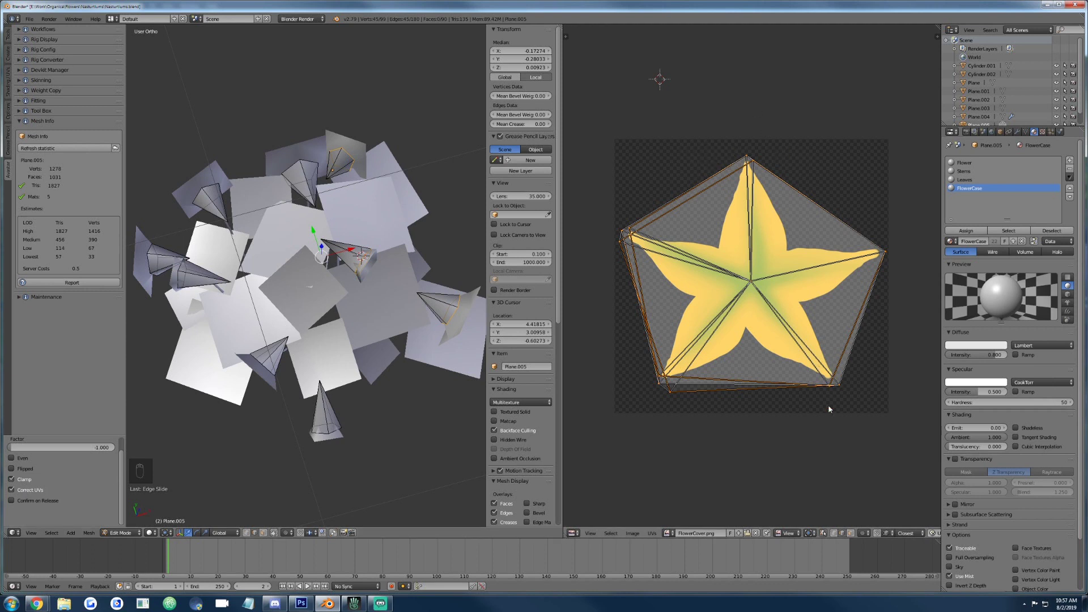
Select the stray UV vertices near the pentagon's lower-right corner and set the UV snap element to Vertex.
scroll(844, 391, "up", 1)
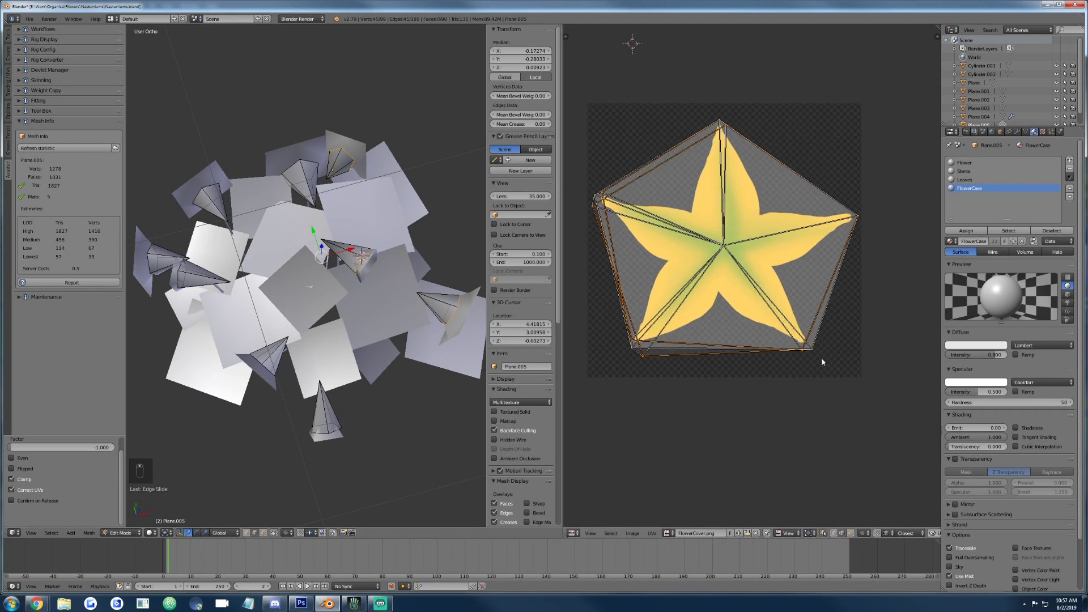
scroll(844, 383, "up", 2)
middle_click_drag(863, 416, 790, 364)
key("a")
key("b")
left_click_drag(764, 357, 789, 404)
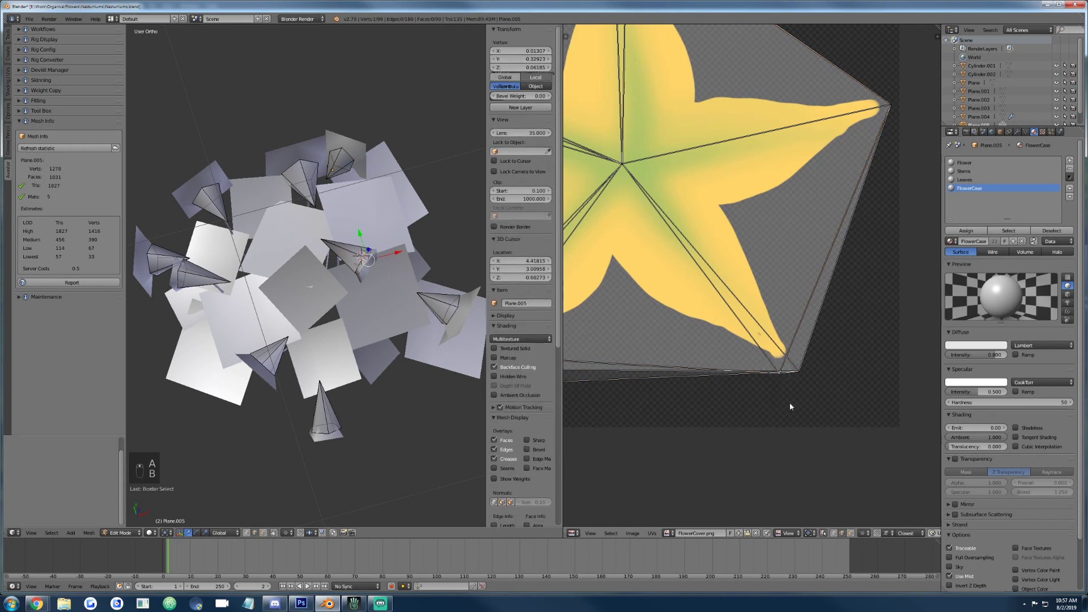
left_click(886, 533)
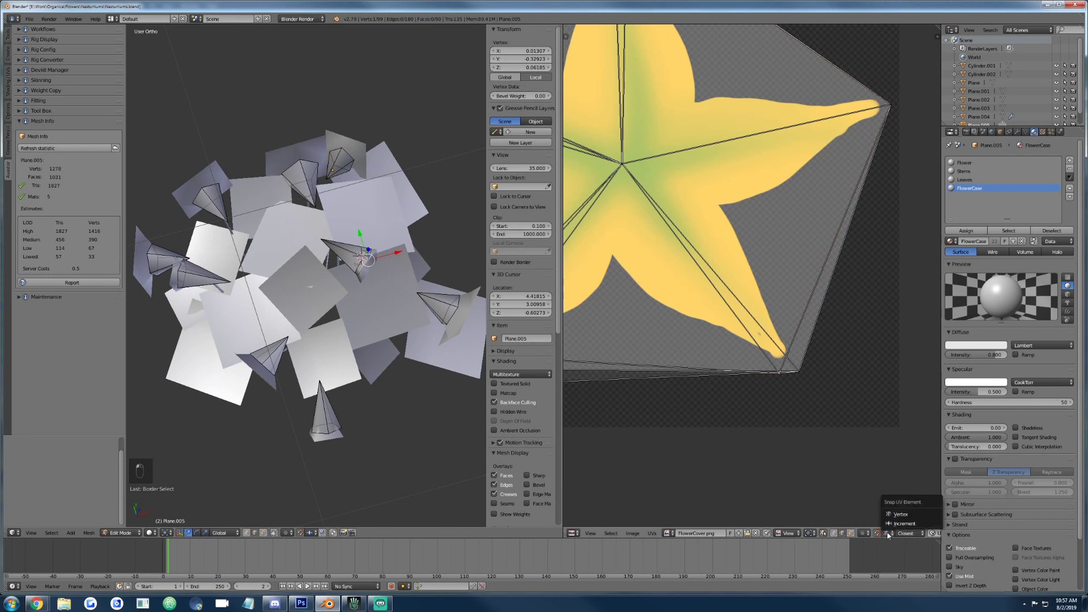
left_click(890, 516)
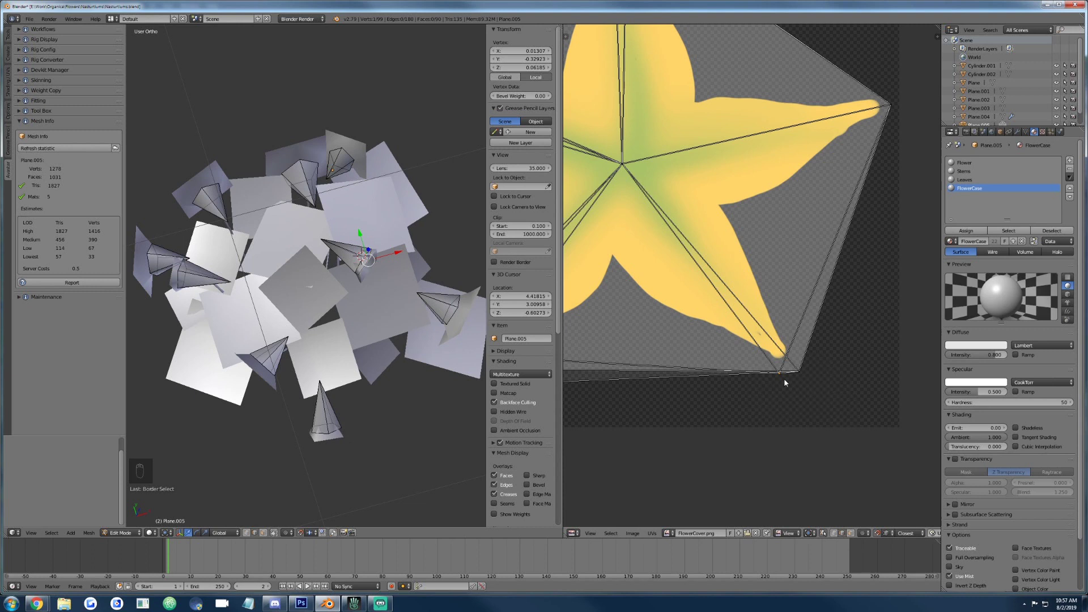
Reselect the stray UV vertices and move them onto the pentagon's lower-right corner with vertex snapping.
left_click(841, 533)
key("a")
key("b")
left_click_drag(762, 365, 792, 395)
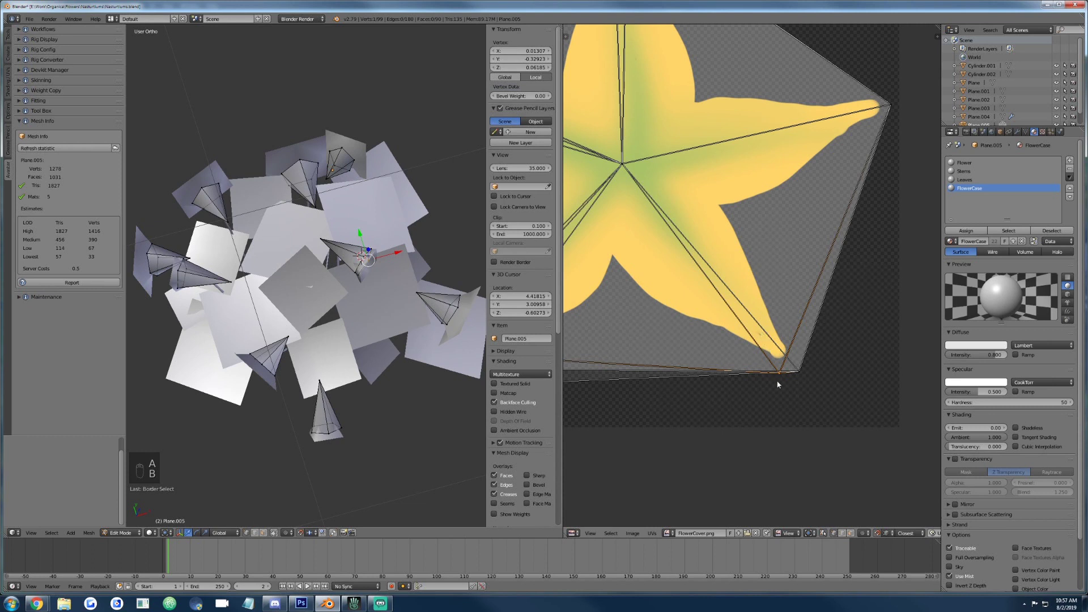
left_click(790, 377)
key("g")
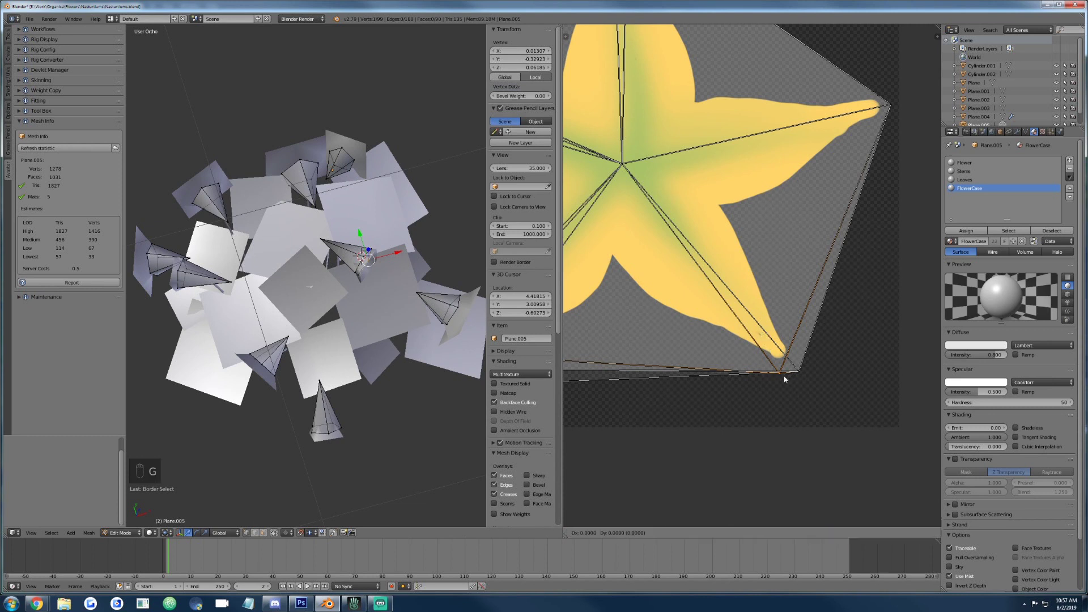
left_click(795, 374)
Select the stray UV vertices just inside the pentagon's lower-left corner and snap them onto that corner.
middle_click_drag(684, 364, 905, 348)
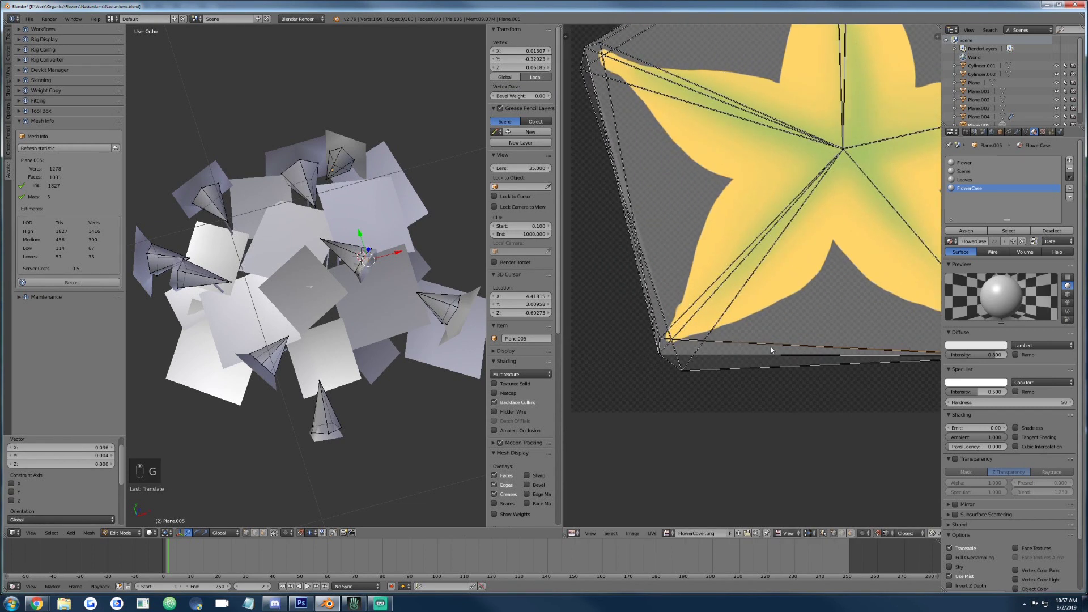
key("a")
key("b")
left_click_drag(638, 333, 685, 374)
key("b")
key("g")
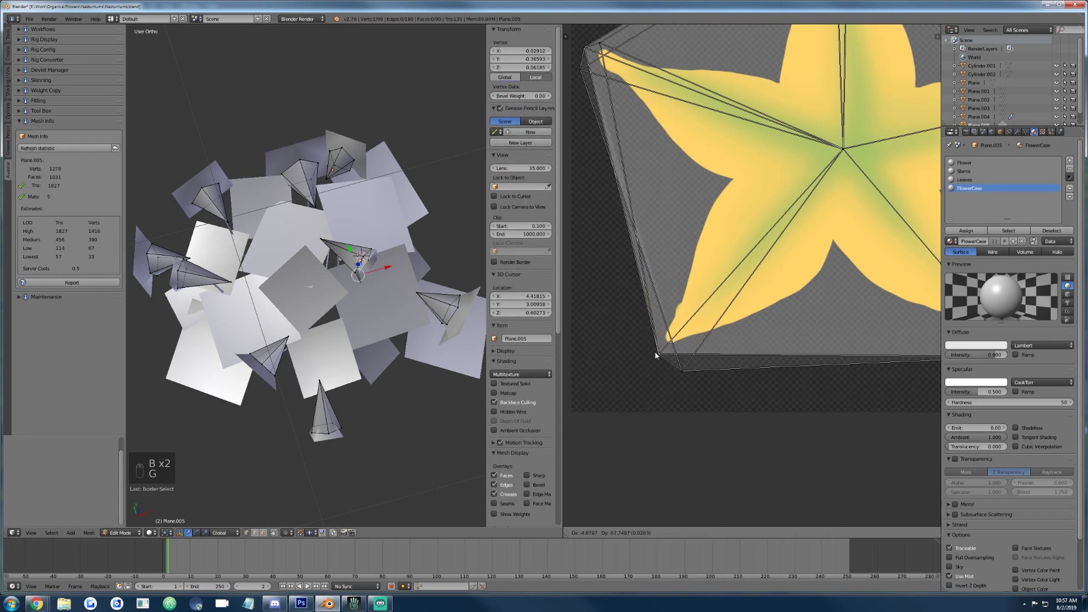
left_click(671, 367)
Snap the remaining stray UV vertices below the pentagon's lower-left corner onto that corner.
key("a")
key("b")
left_click_drag(673, 369, 705, 386)
key("g")
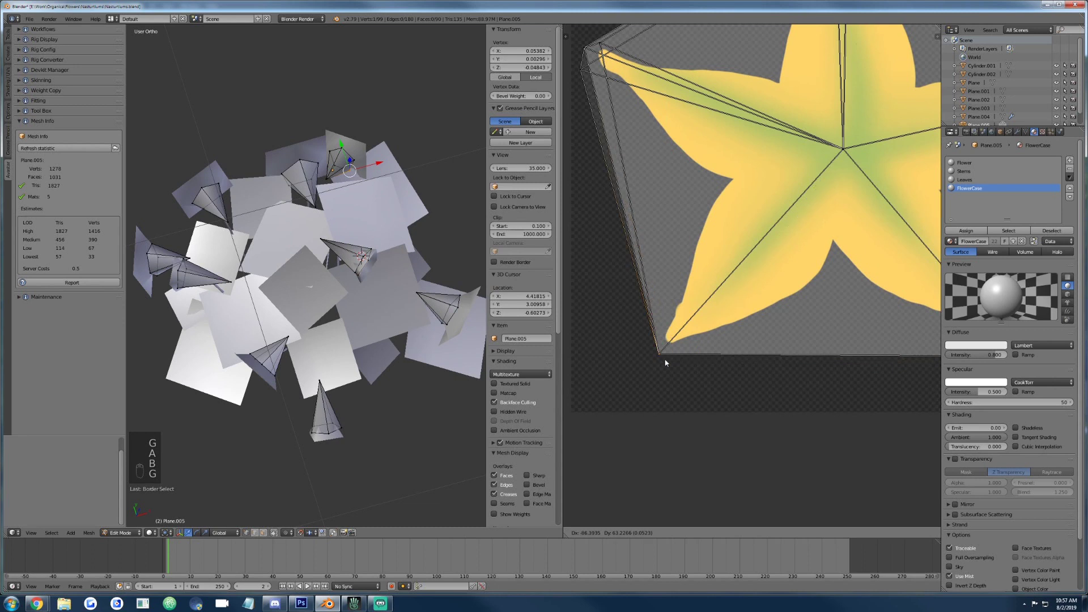
left_click(663, 361)
Select the stray UV vertices just below the pentagon's upper-left corner and snap them onto that corner.
middle_click_drag(662, 358, 729, 611)
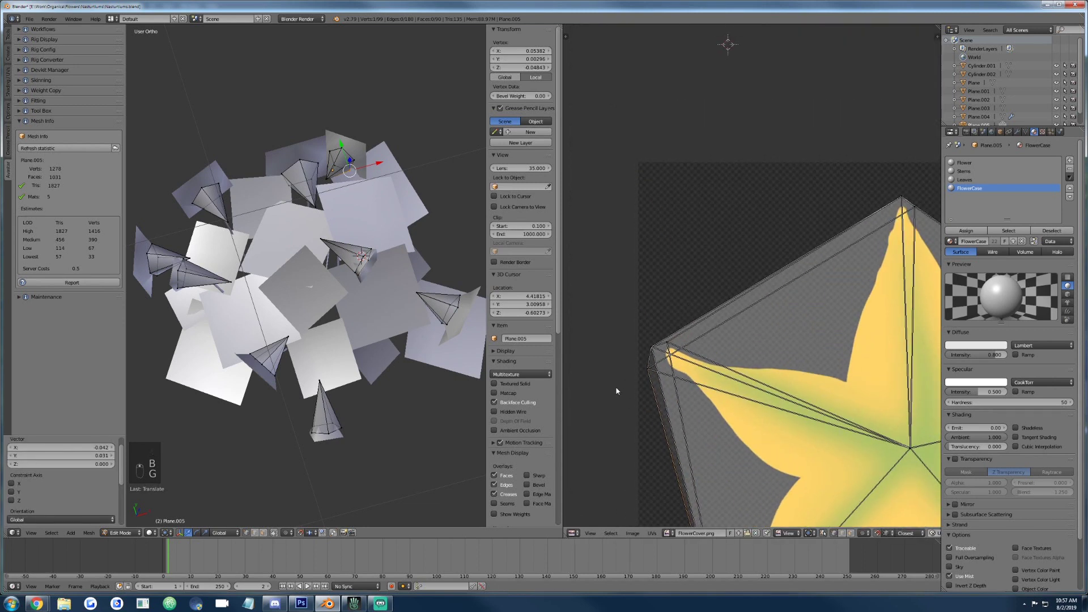
key("a")
key("b")
left_click_drag(628, 367, 676, 405)
key("g")
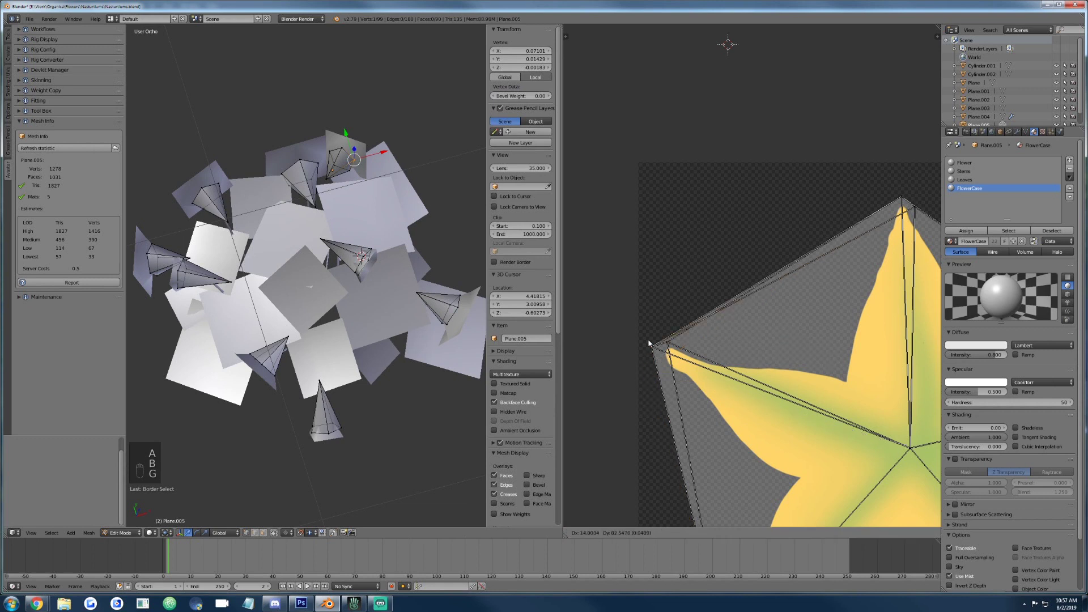
left_click(649, 342)
Snap the remaining stray UV vertices inside the pentagon's upper-left corner onto that corner.
key("a")
key("b")
left_click_drag(672, 324, 678, 354)
key("b")
key("g")
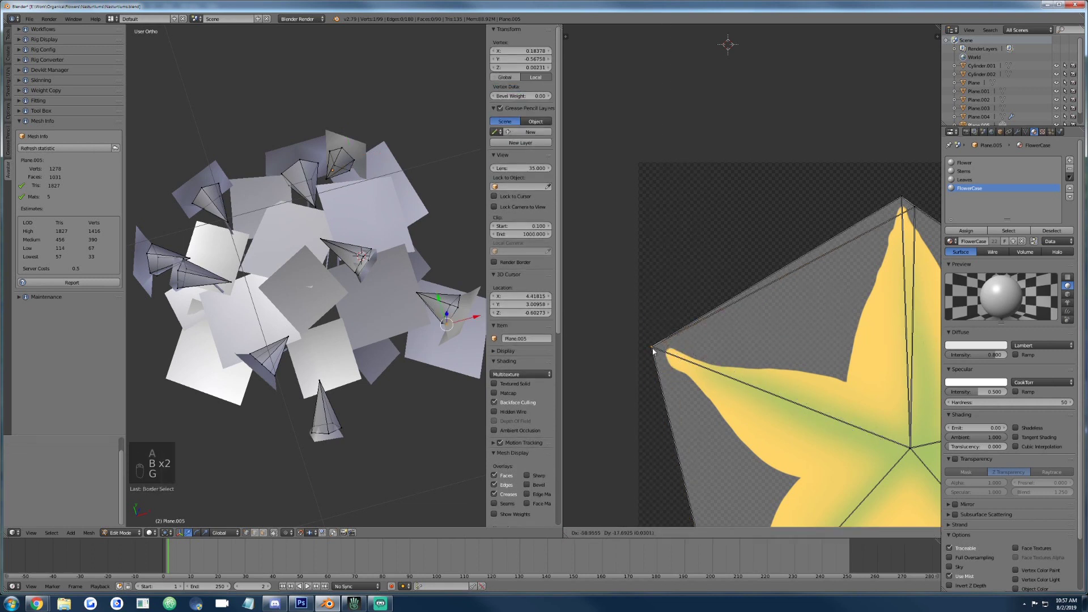
left_click(661, 355)
Select the stray UV vertices beside the pentagon's top corner and snap them onto that corner.
middle_click_drag(895, 256, 690, 381)
key("a")
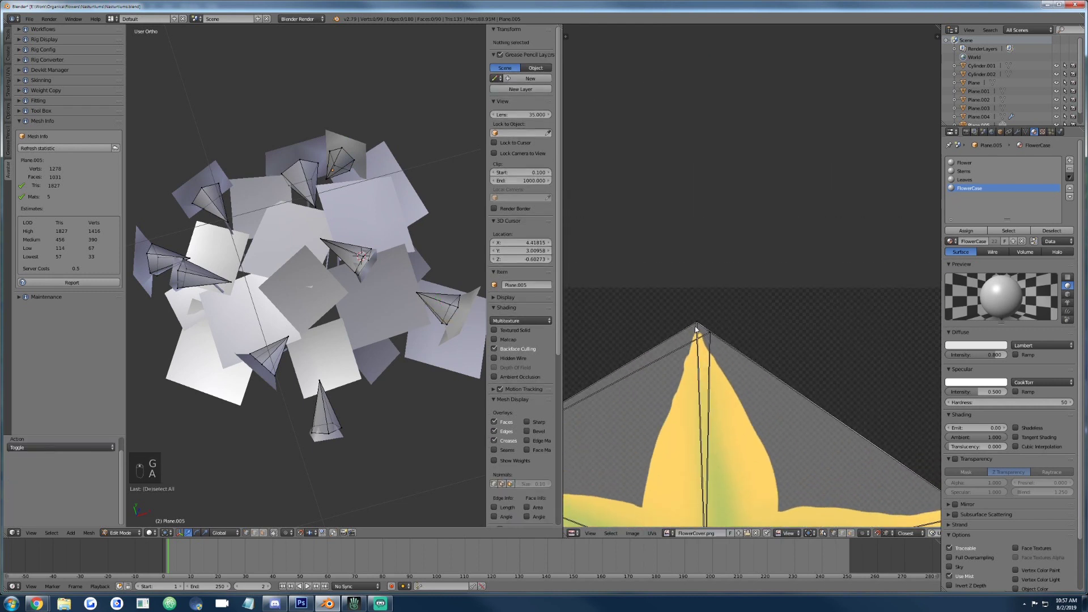
key("b")
left_click_drag(695, 325, 718, 347)
key("g")
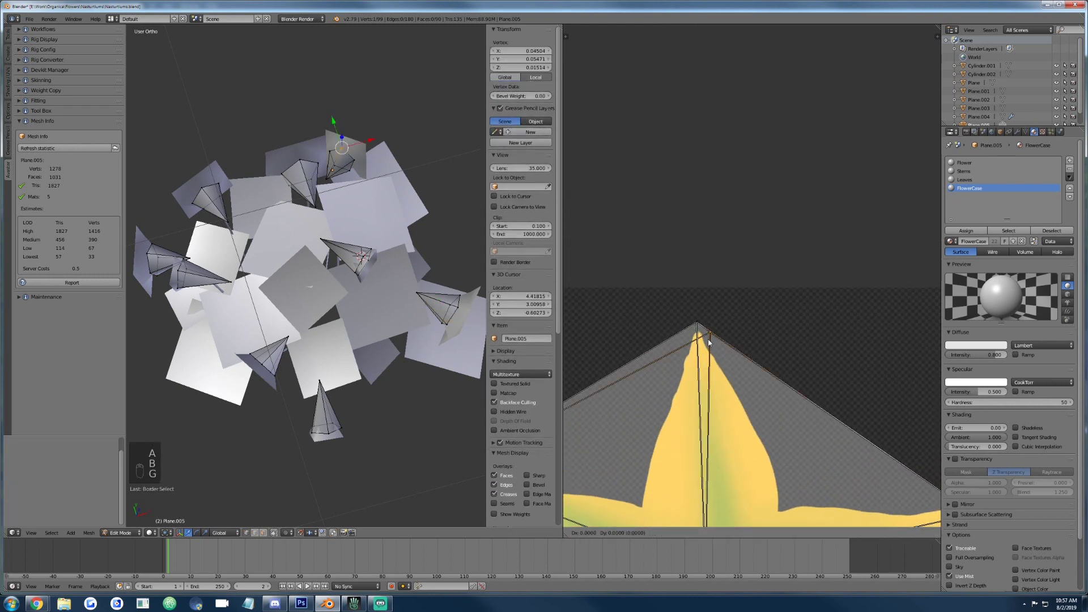
left_click(701, 327)
Select the whole flower case mesh, apply Remove Doubles to it and return to Object Mode.
scroll(702, 326, "down", 5)
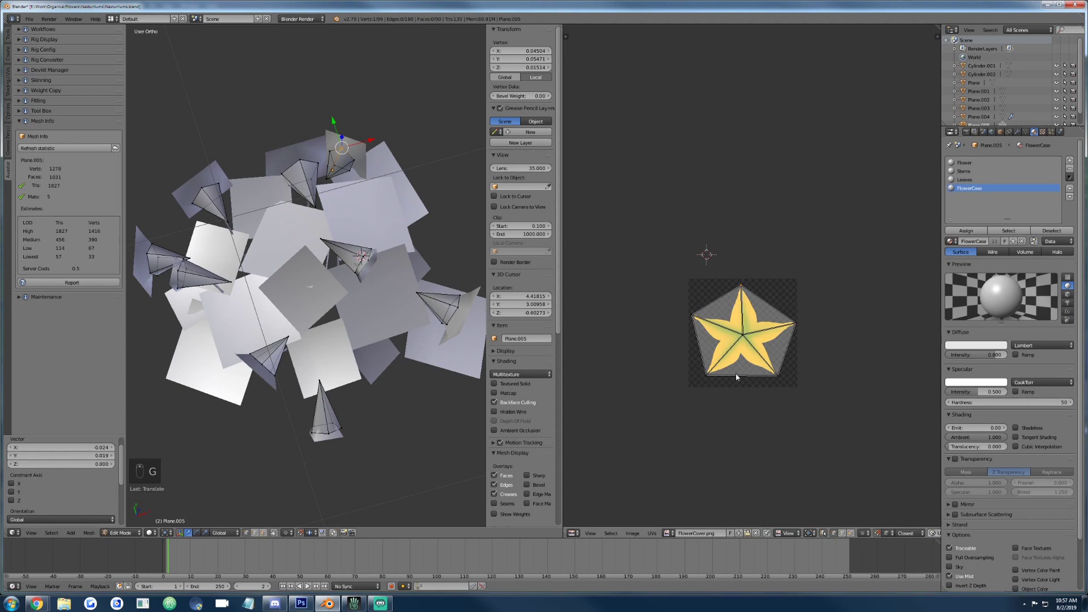
scroll(737, 376, "up", 3)
middle_click_drag(737, 376, 736, 257)
key("a")
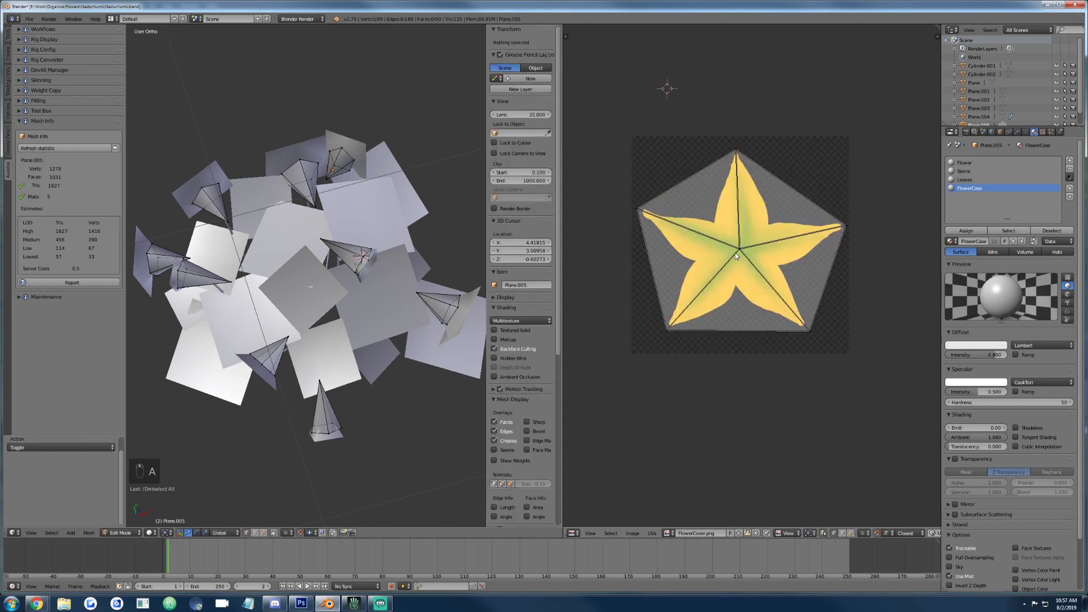
key("Tab")
key("Tab")
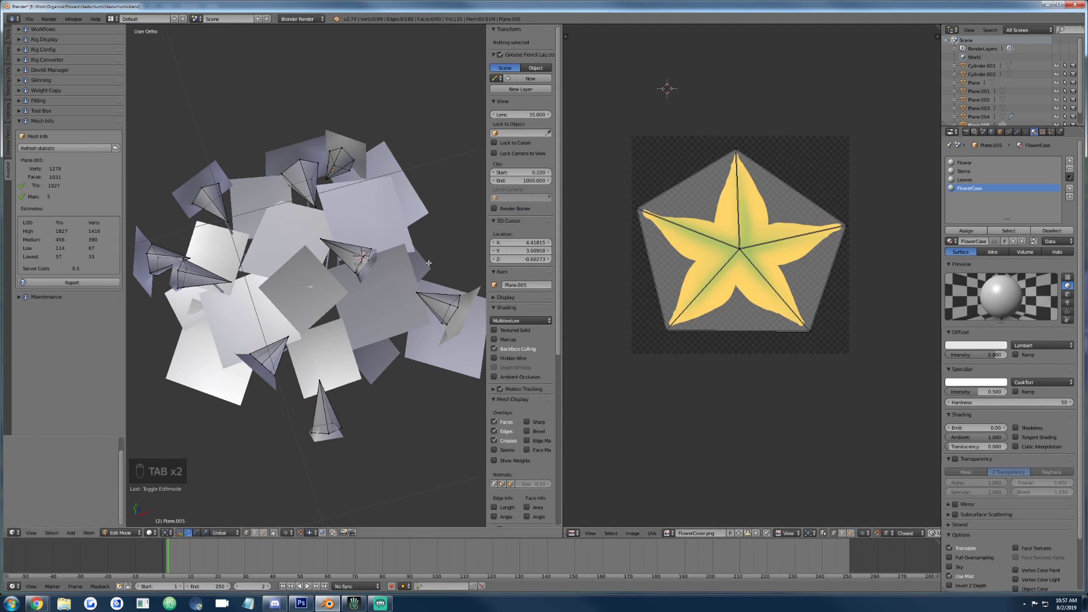
key("a")
key("w")
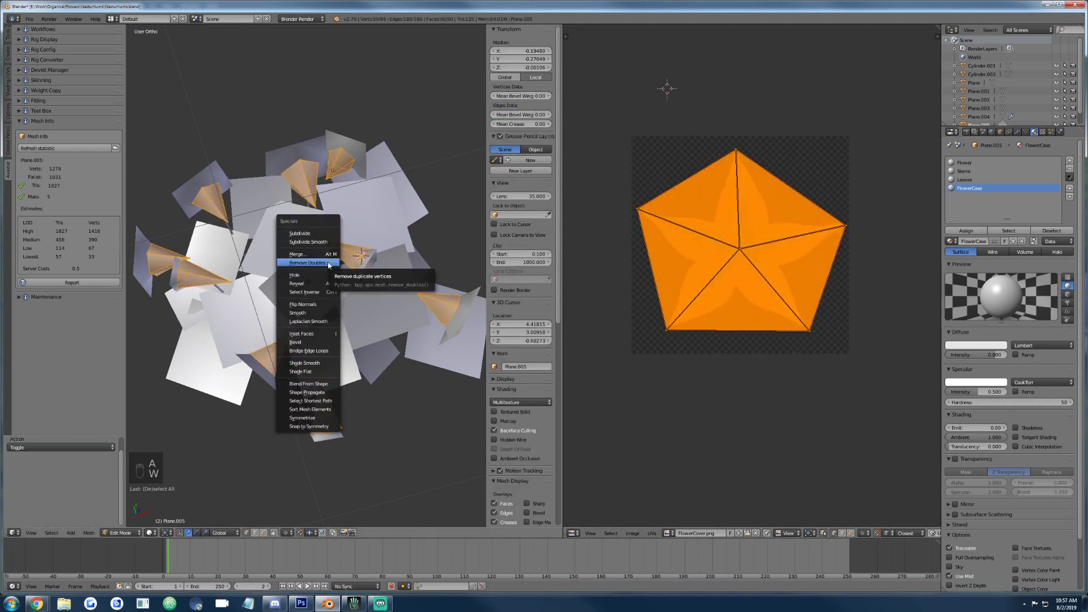
left_click(309, 263)
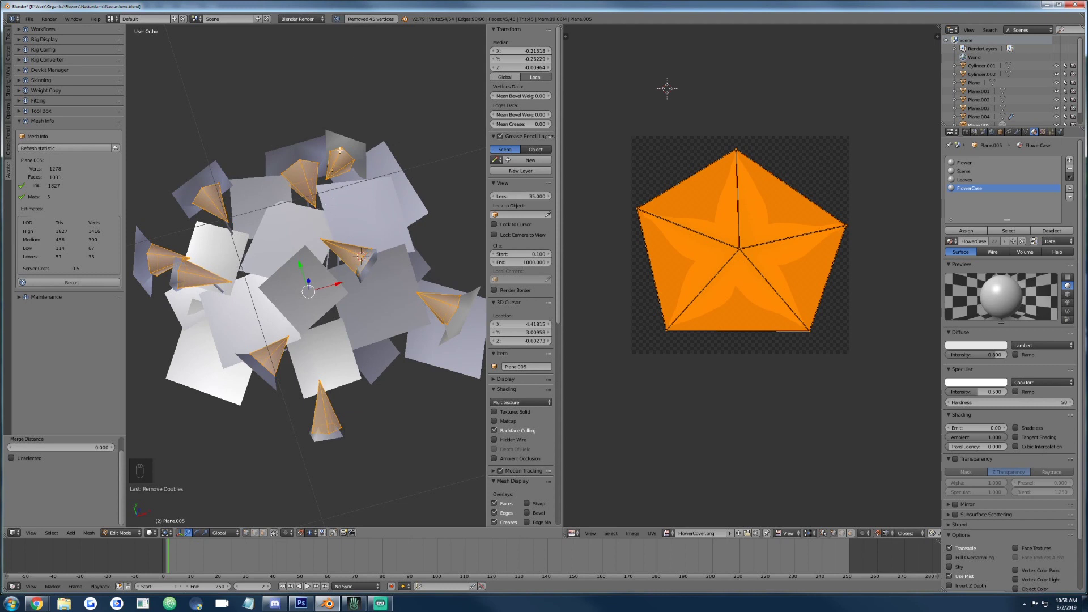
key("Tab")
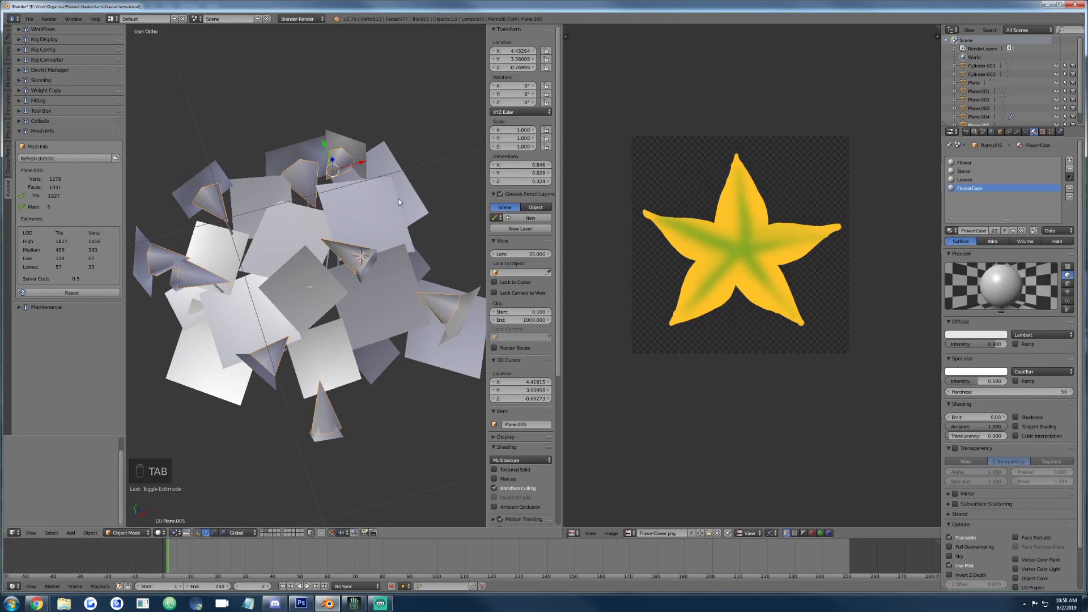
Join the flower case mesh back into the rest of the plant and check the joined mesh in Edit Mode.
right_click(364, 148, "shift")
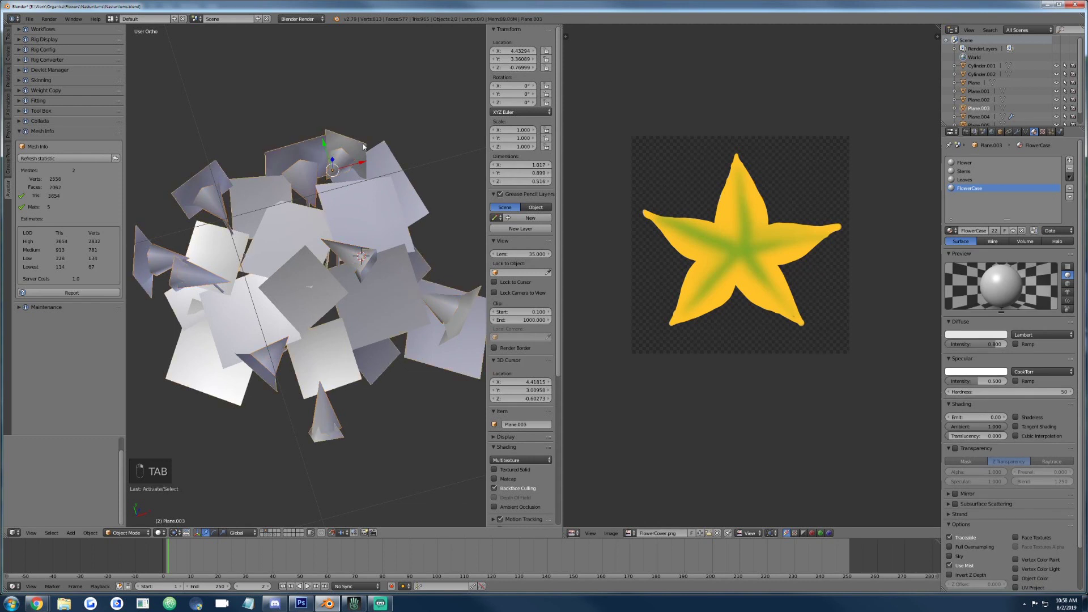
key("ctrl+j")
key("Tab")
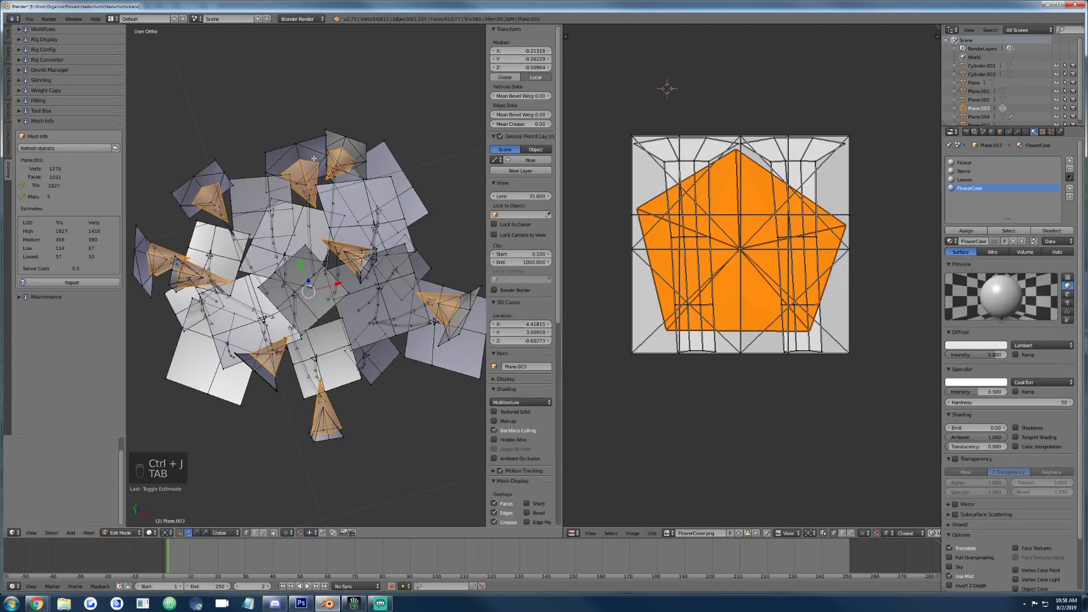
key("Tab")
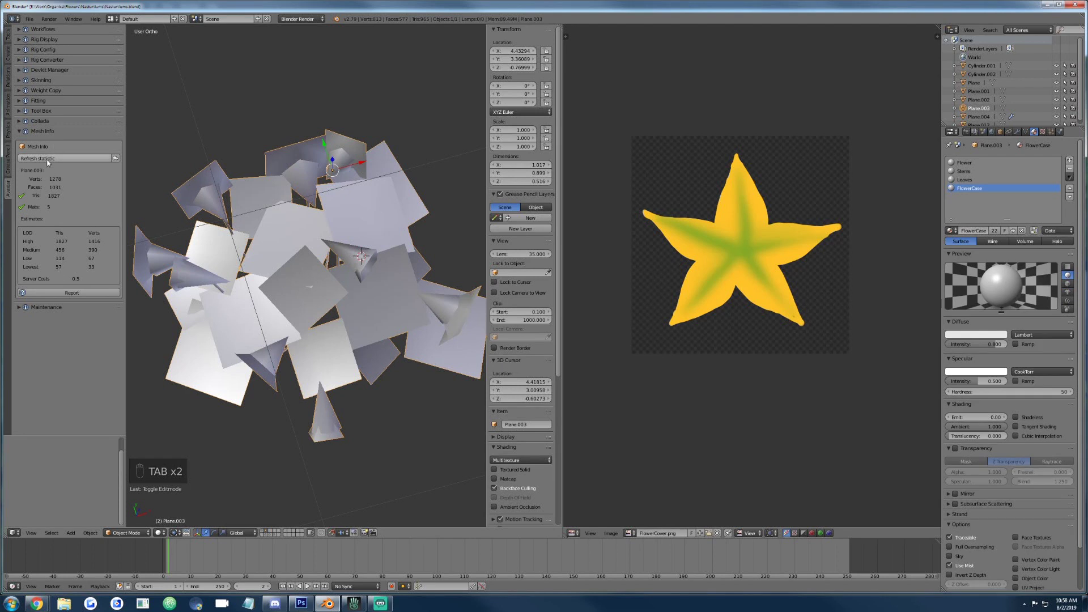
Refresh the joined plant's mesh statistics and compare it with the original plant on layer 1, returning to layer 2.
left_click(27, 159)
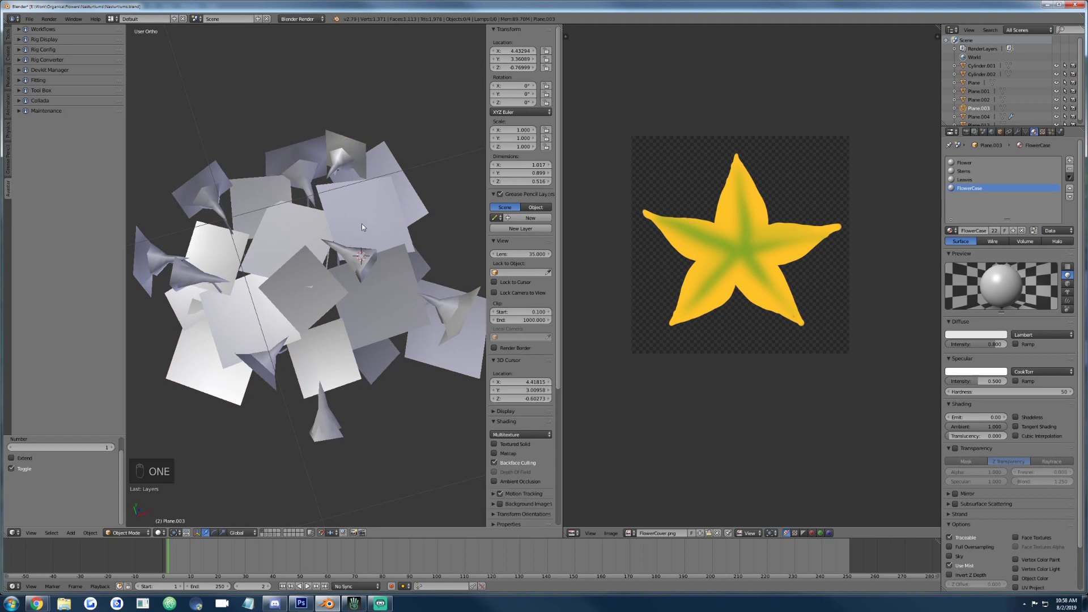
key("1")
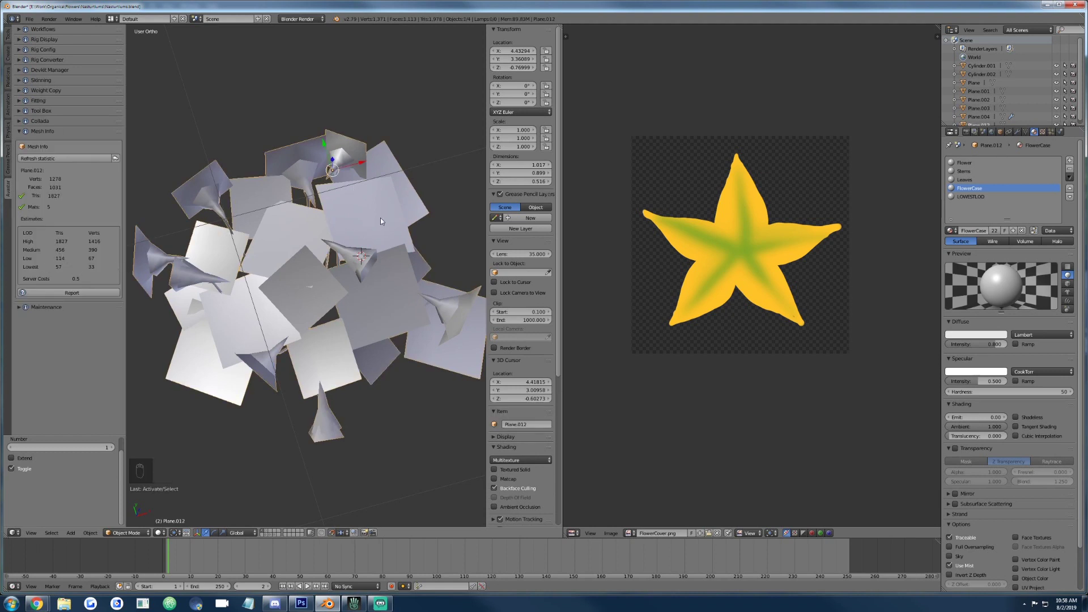
key("2")
Separate the faces assigned to the Leaves material into their own object and open that object in Edit Mode.
key("Tab")
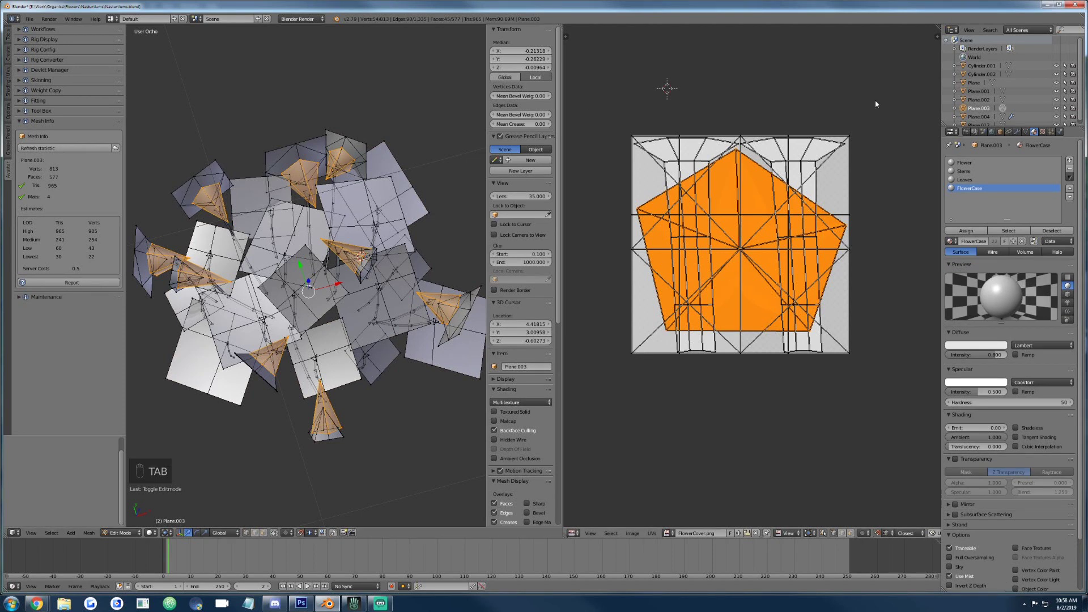
key("a")
scroll(521, 170, "down", 2)
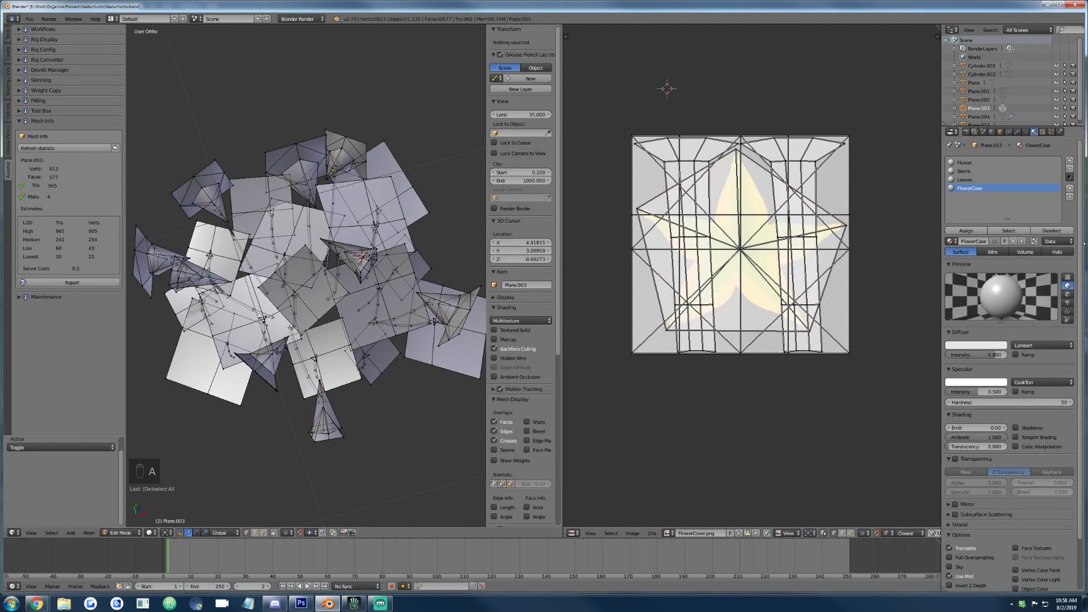
left_click(966, 180)
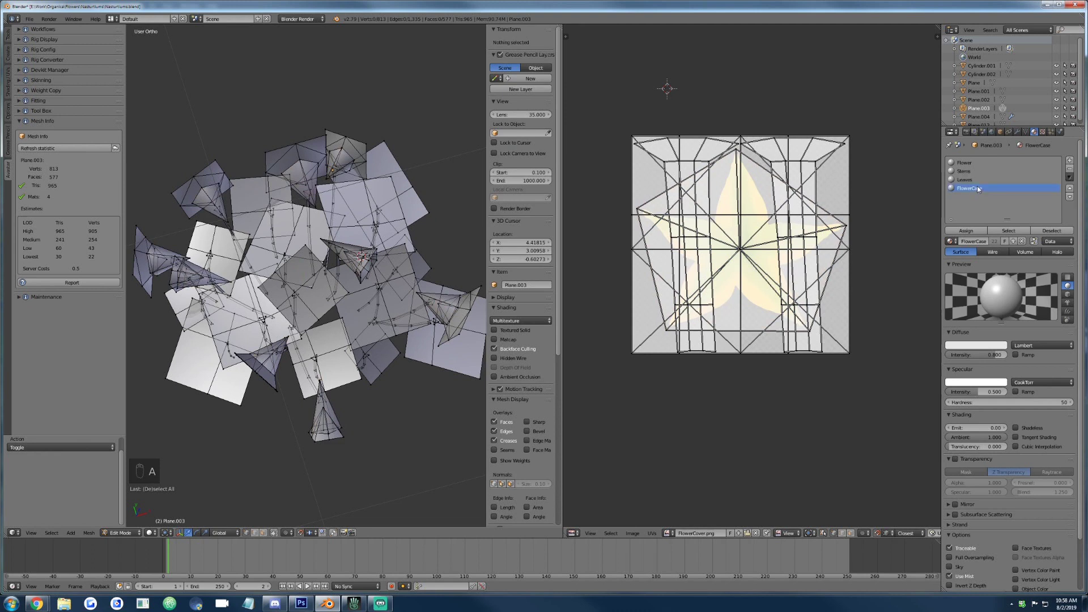
left_click(1008, 231)
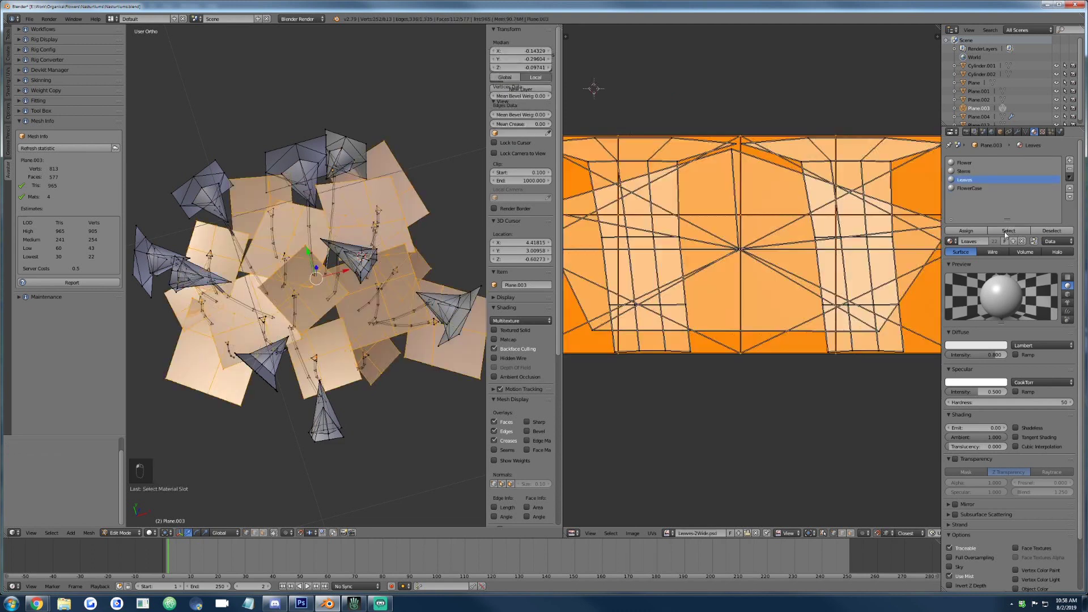
key("p")
left_click(287, 160)
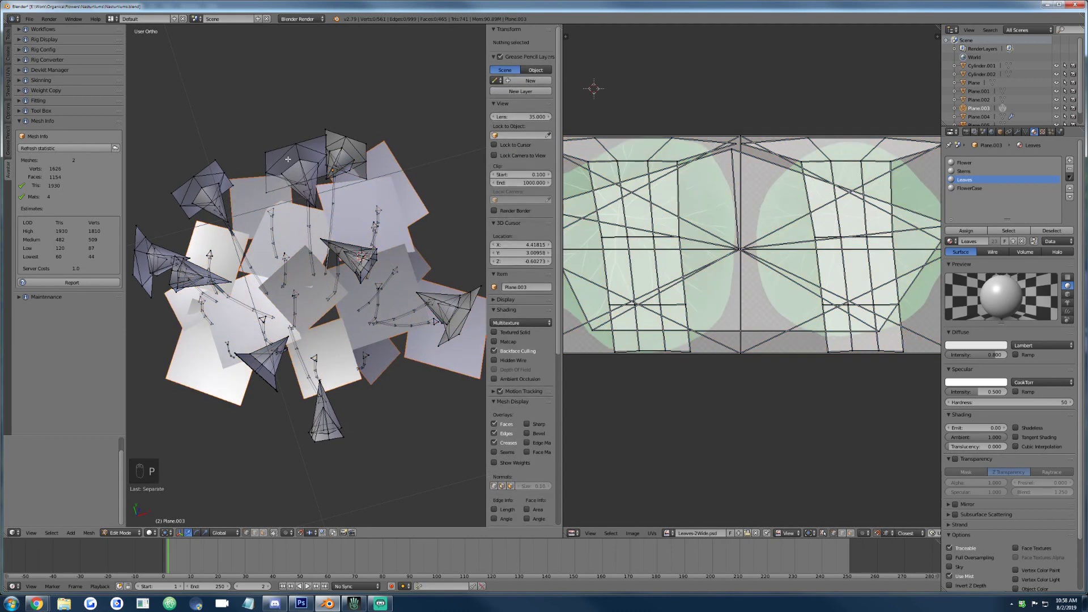
key("Tab")
right_click(419, 215)
key("Tab")
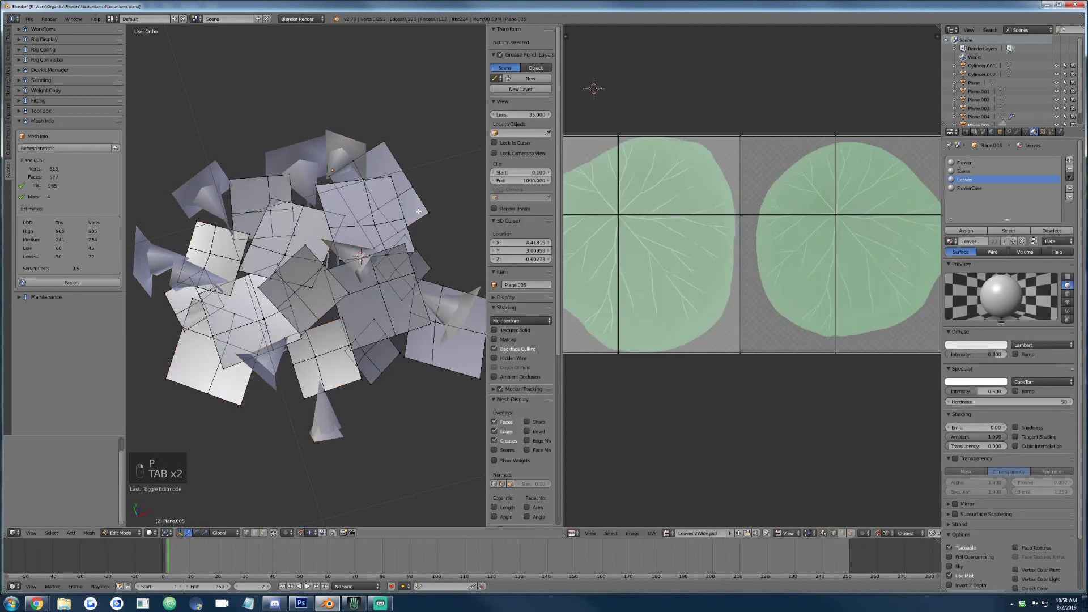
Select the vertical centre lines of both leaf UVs and edge-slide them fully onto the leaf planes' side edges with factor 1.
scroll(795, 229, "down", 3)
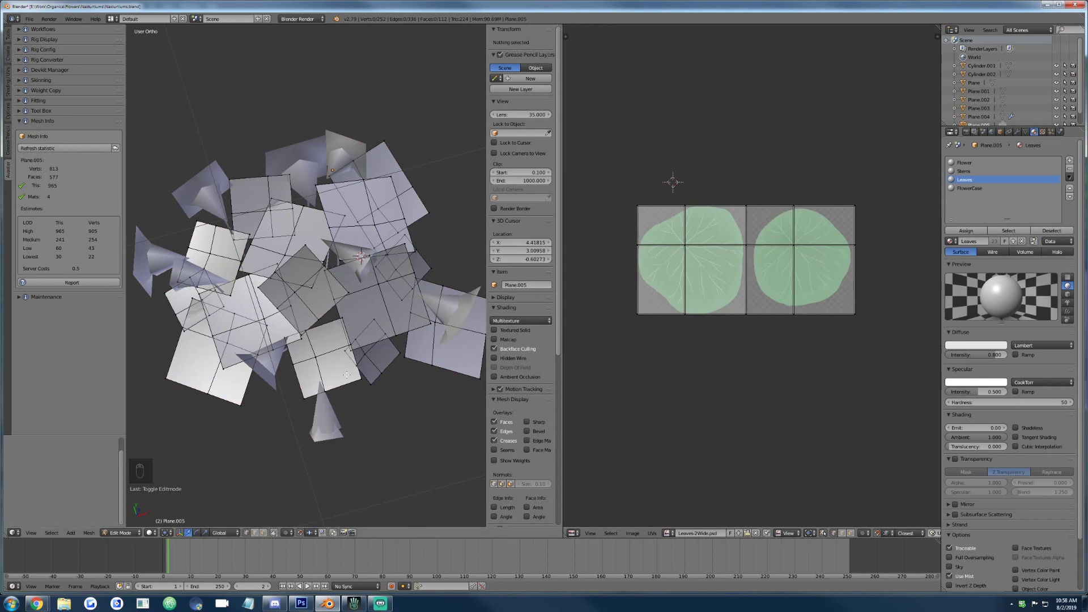
middle_click_drag(347, 354, 320, 327)
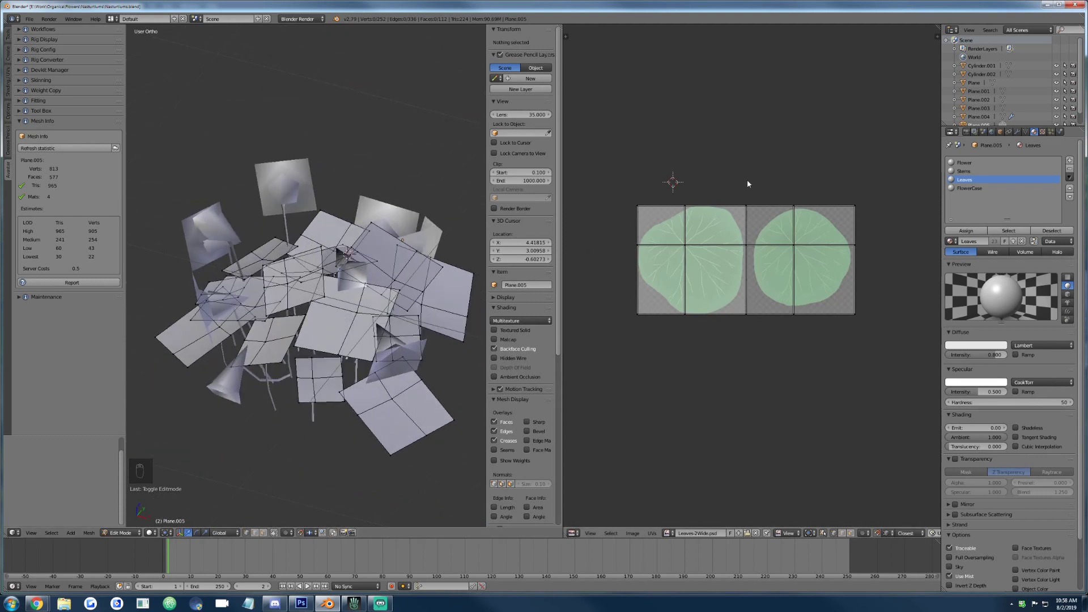
key("b")
left_click_drag(671, 142, 733, 345)
key("b")
left_click_drag(783, 170, 812, 343)
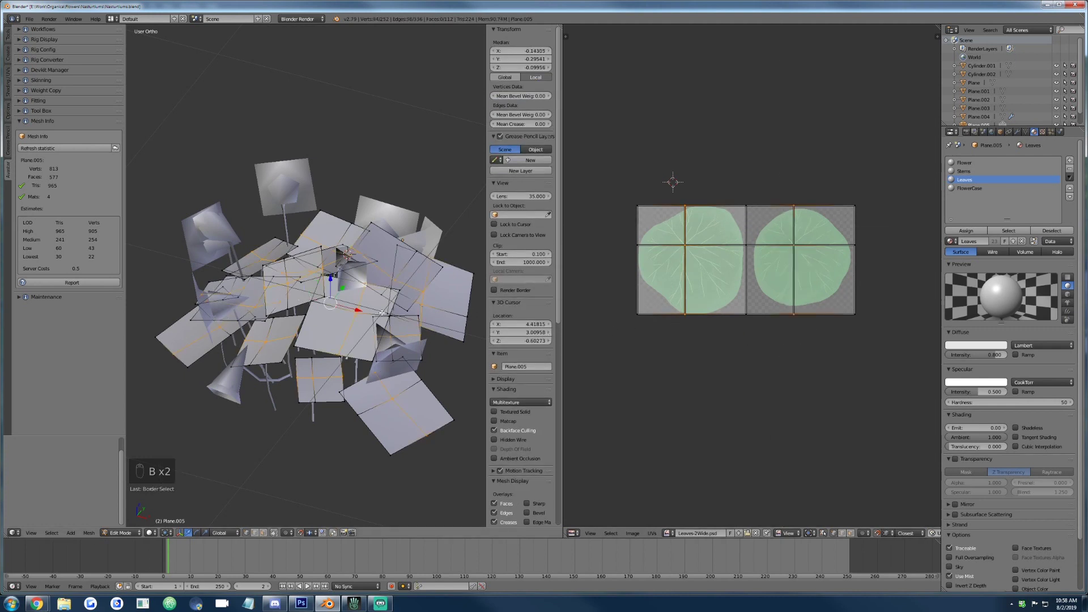
scroll(228, 238, "up", 5)
scroll(228, 238, "down", 2)
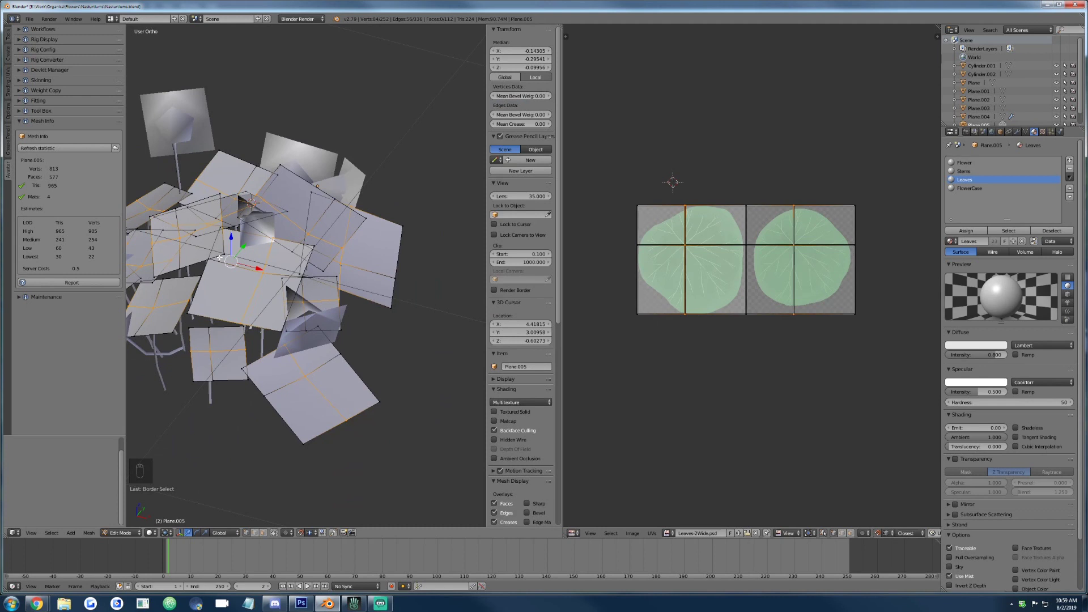
key("ctrl+e")
left_click(187, 220)
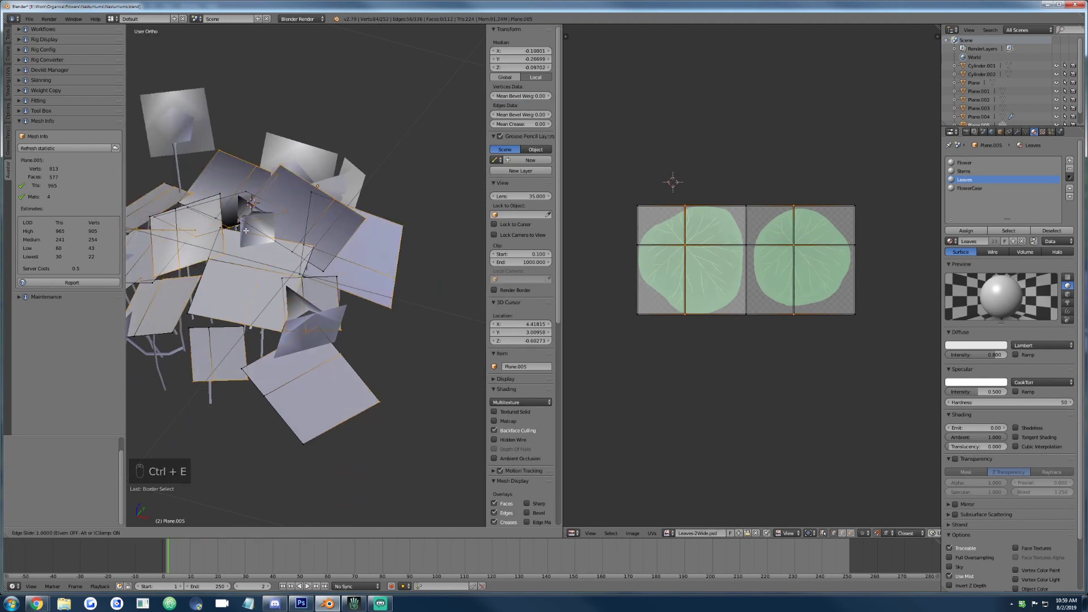
left_click(443, 315)
Select the stray UV vertices beside the border between the two leaf tiles and move them onto the border's horizontal centre line junction.
scroll(889, 379, "up", 6)
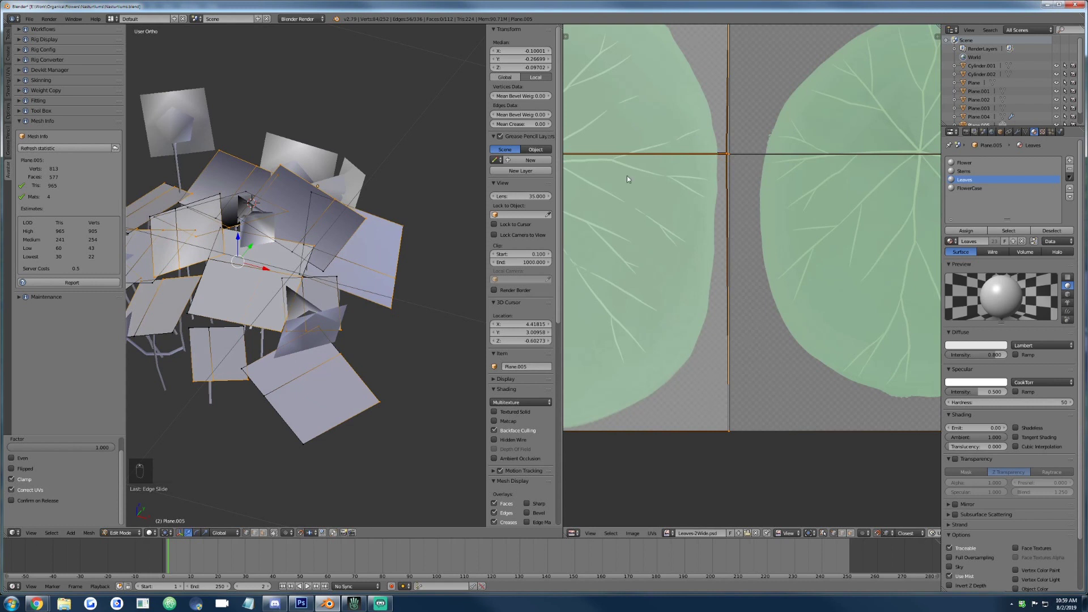
key("a")
scroll(678, 270, "up", 3)
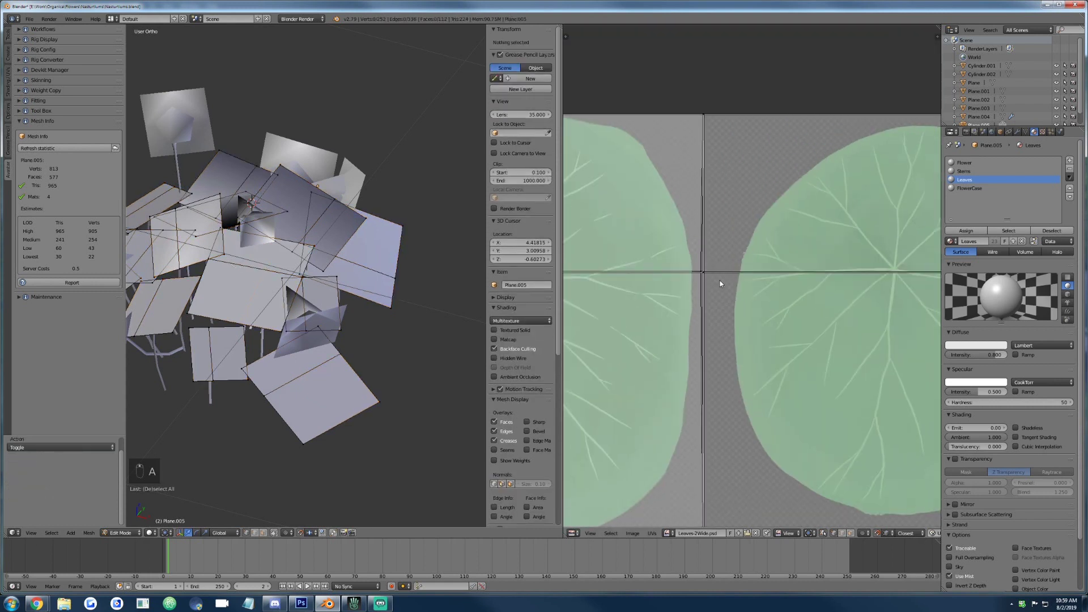
middle_click_drag(678, 270, 889, 300)
scroll(816, 295, "up", 4)
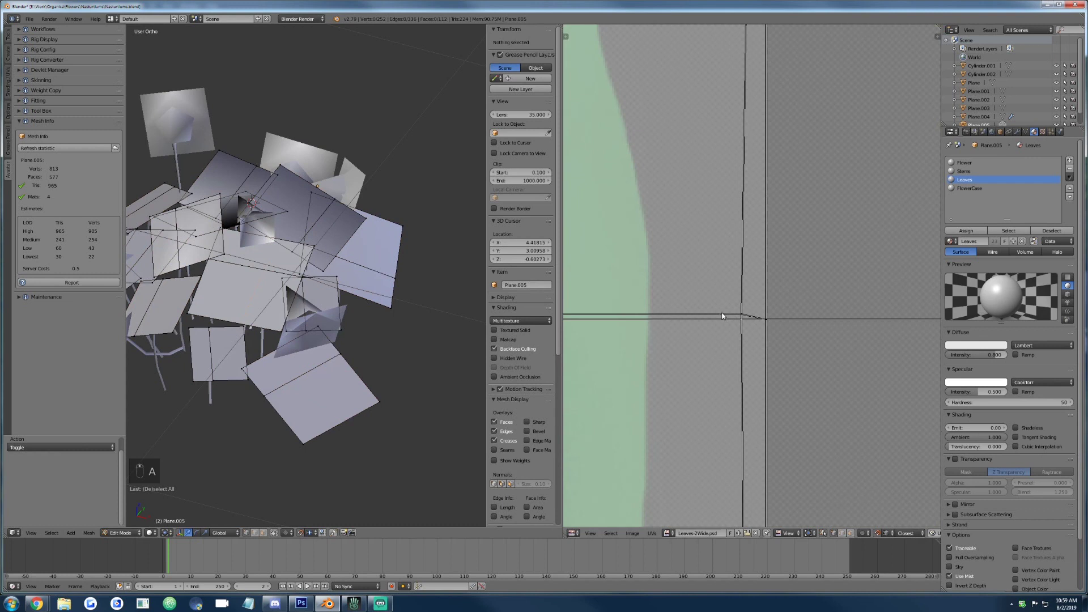
key("a")
key("a")
key("b")
left_click_drag(715, 300, 753, 335)
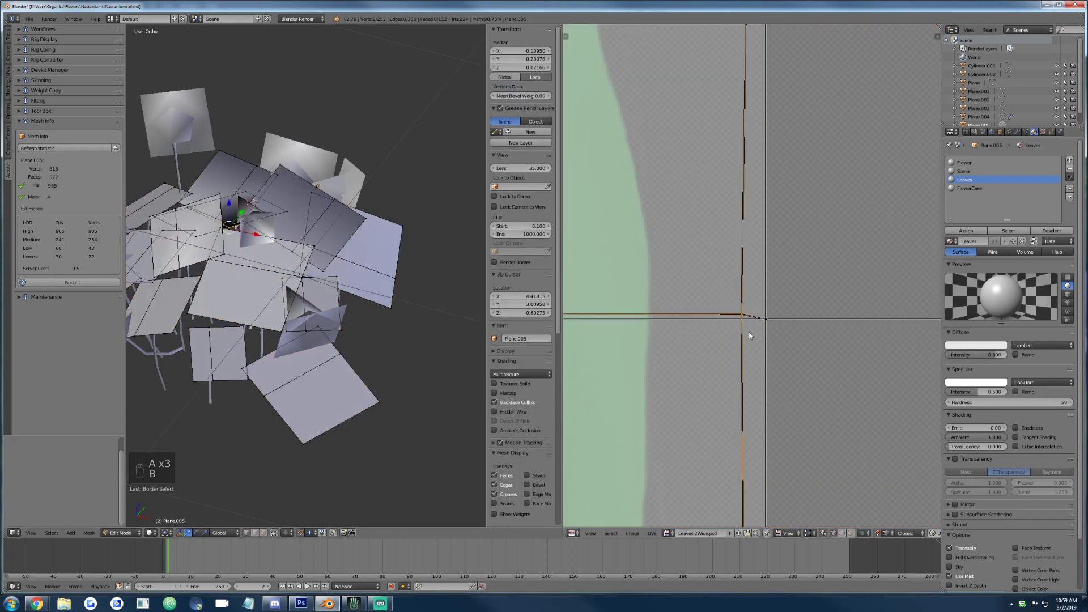
key("g")
left_click(766, 338)
Select the whole leaf mesh and apply Remove Doubles to it.
scroll(766, 339, "up", 2)
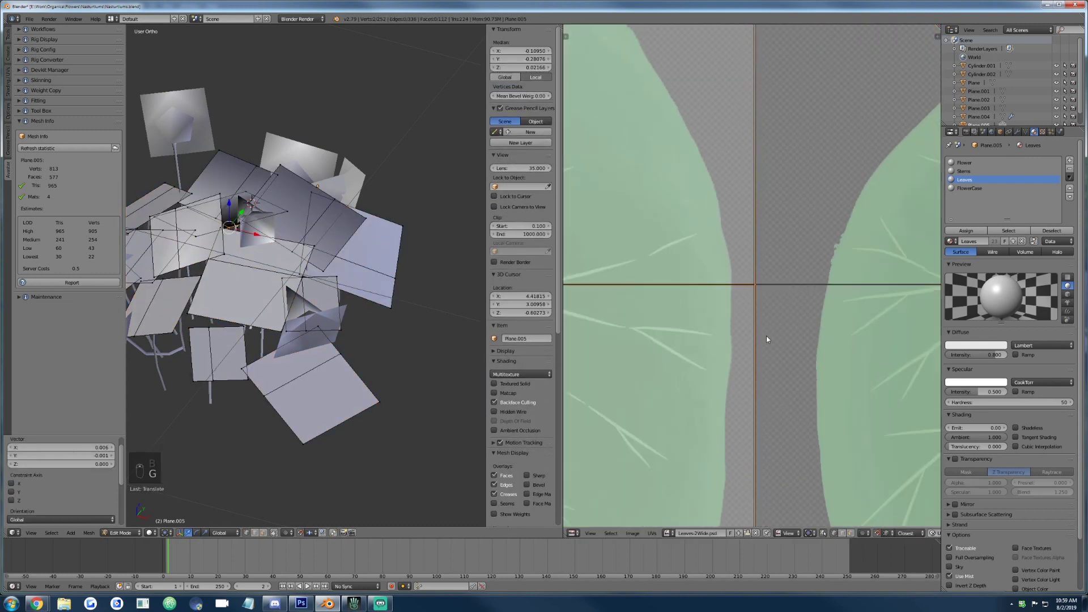
scroll(767, 347, "down", 8)
scroll(731, 319, "up", 4)
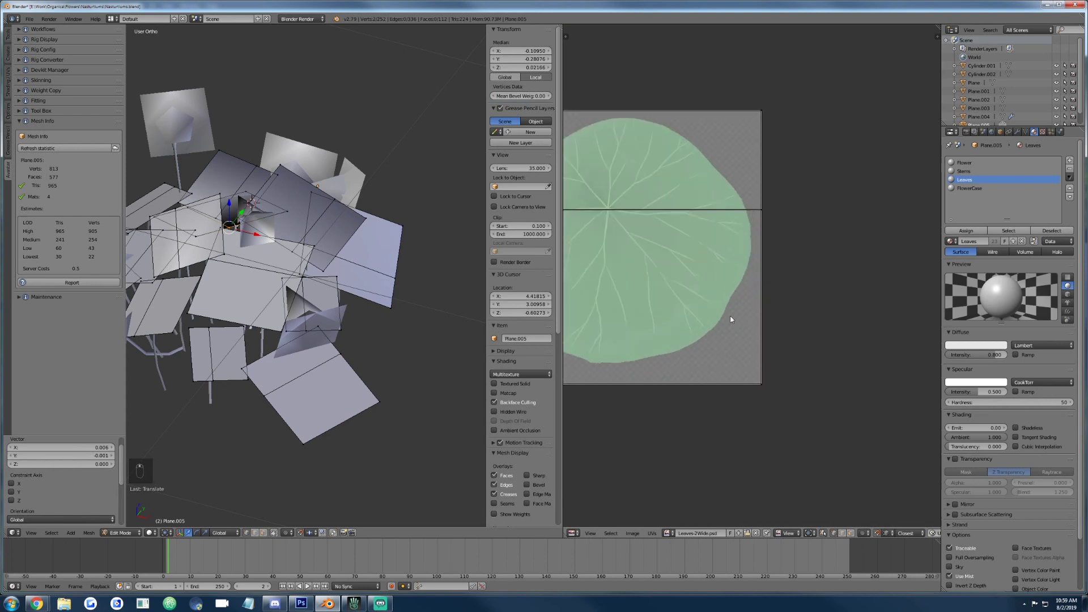
scroll(730, 319, "up", 3)
middle_click_drag(745, 162, 805, 364)
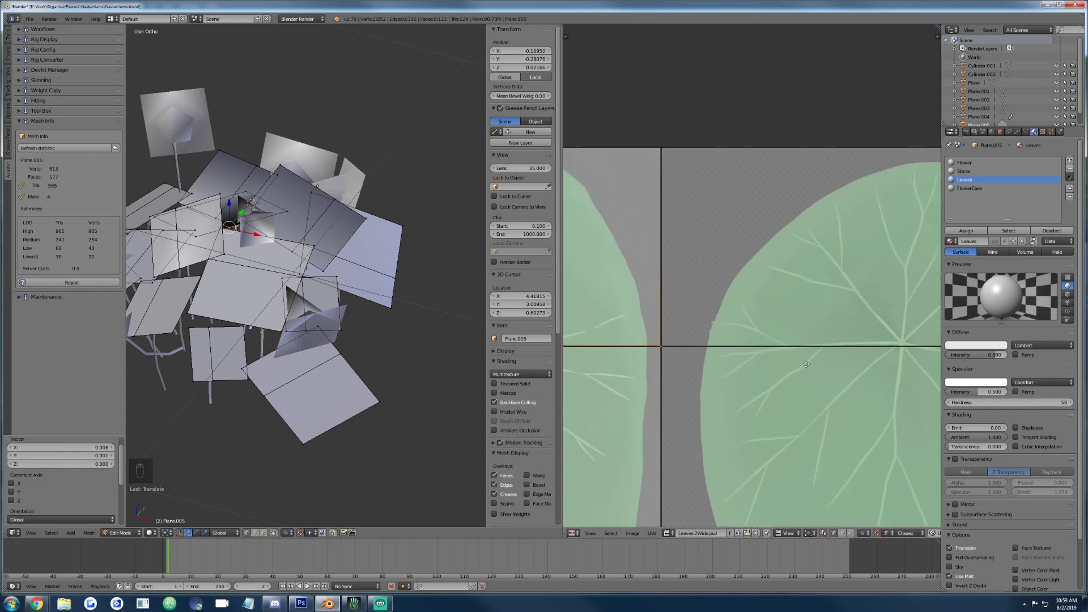
key("a")
key("a")
key("a")
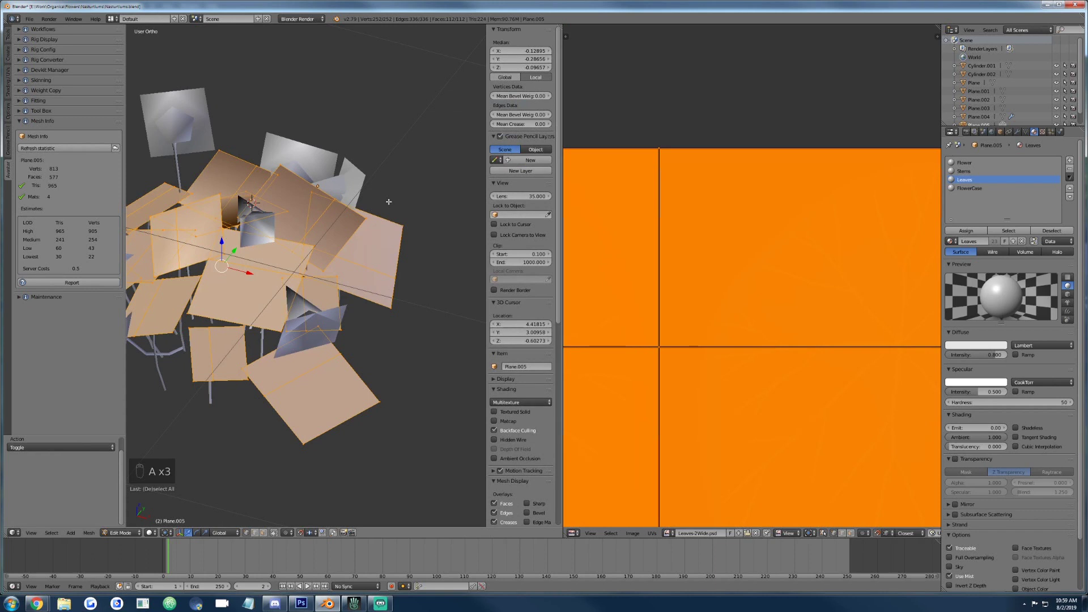
scroll(388, 202, "down", 4)
scroll(355, 223, "up", 4)
middle_click_drag(258, 254, 315, 261, "shift")
scroll(318, 259, "down", 2)
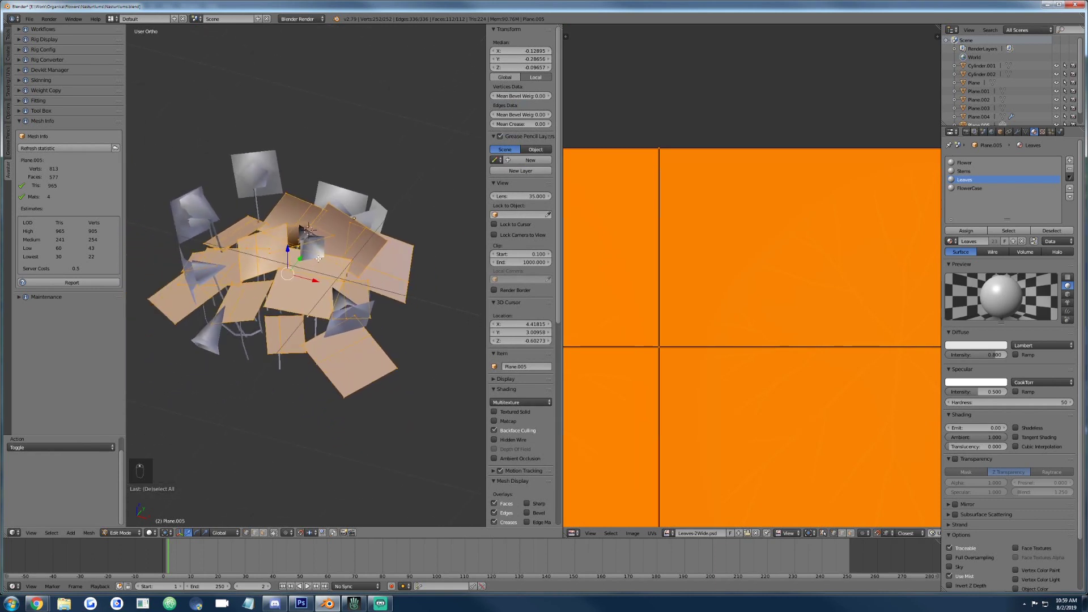
key("w")
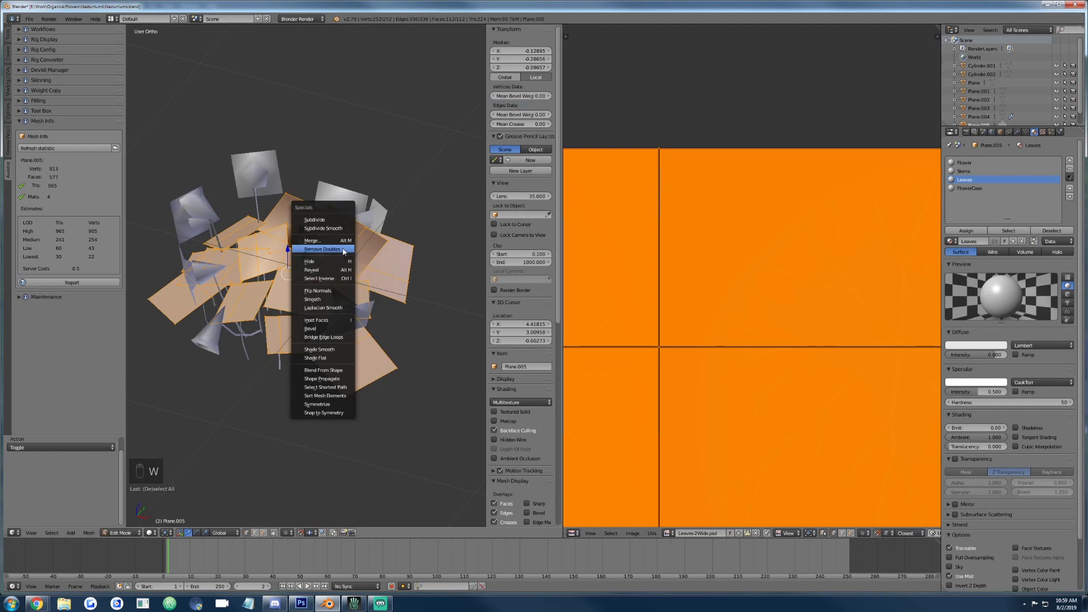
left_click(343, 248)
Flip the normals of all leaf faces and check the leaves from above.
key("ctrl+f")
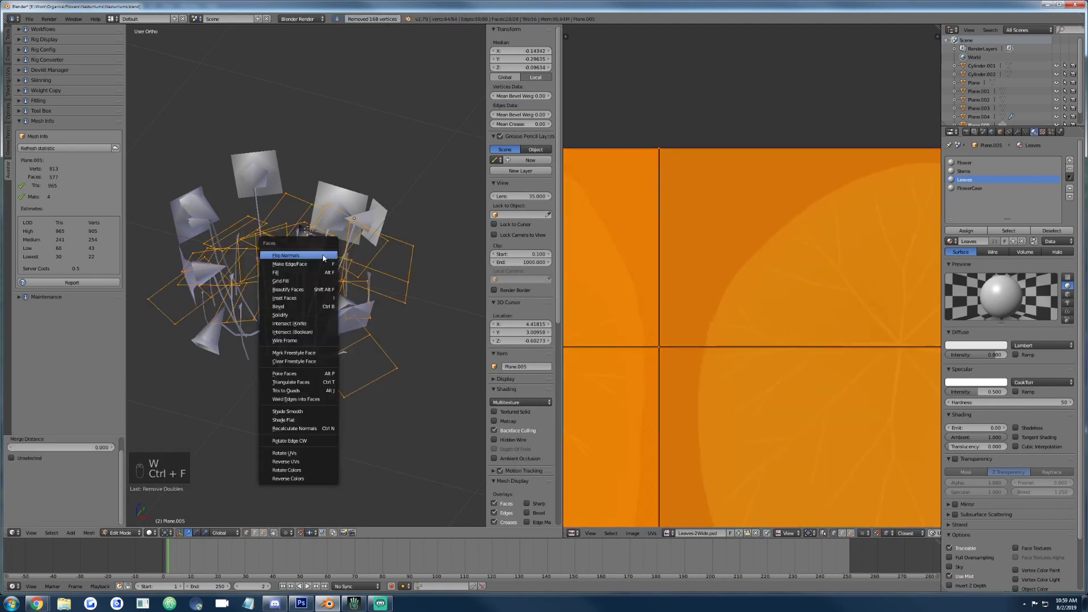
left_click(317, 251)
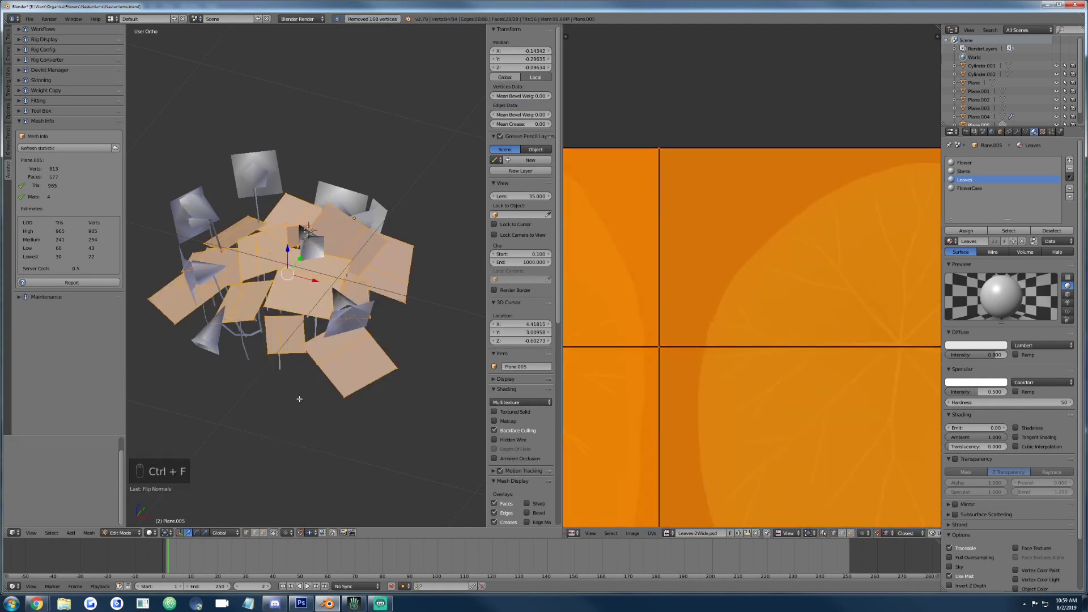
scroll(299, 399, "down", 3)
middle_click_drag(364, 284, 410, 291)
scroll(399, 294, "up", 3)
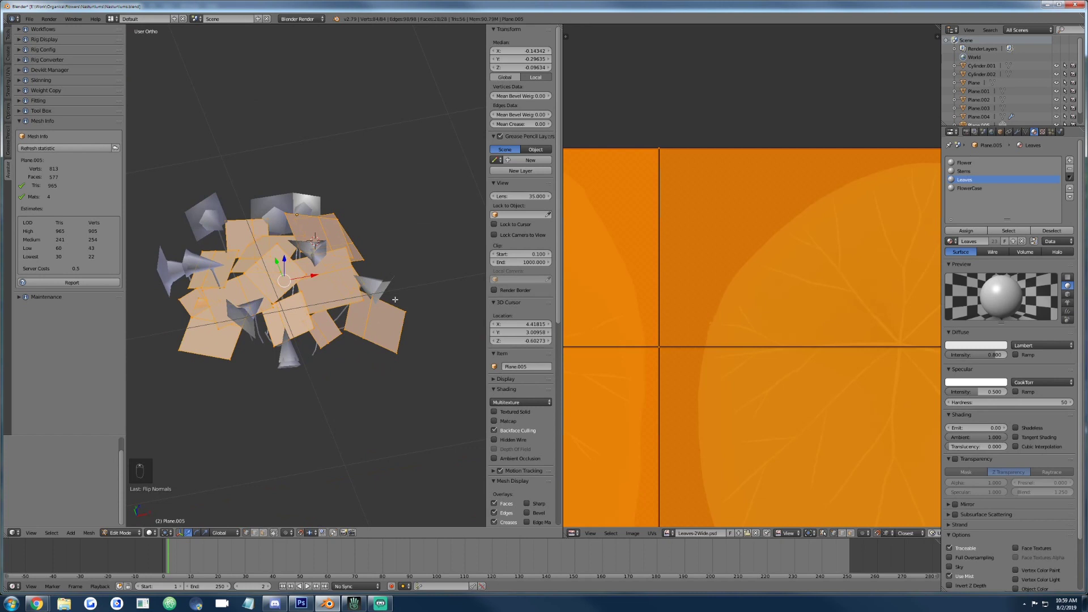
Select the horizontal centre line across both leaf UVs and edge-slide it fully onto the leaf planes' outer edges with factor 1.
scroll(395, 299, "up", 2)
scroll(757, 299, "down", 4)
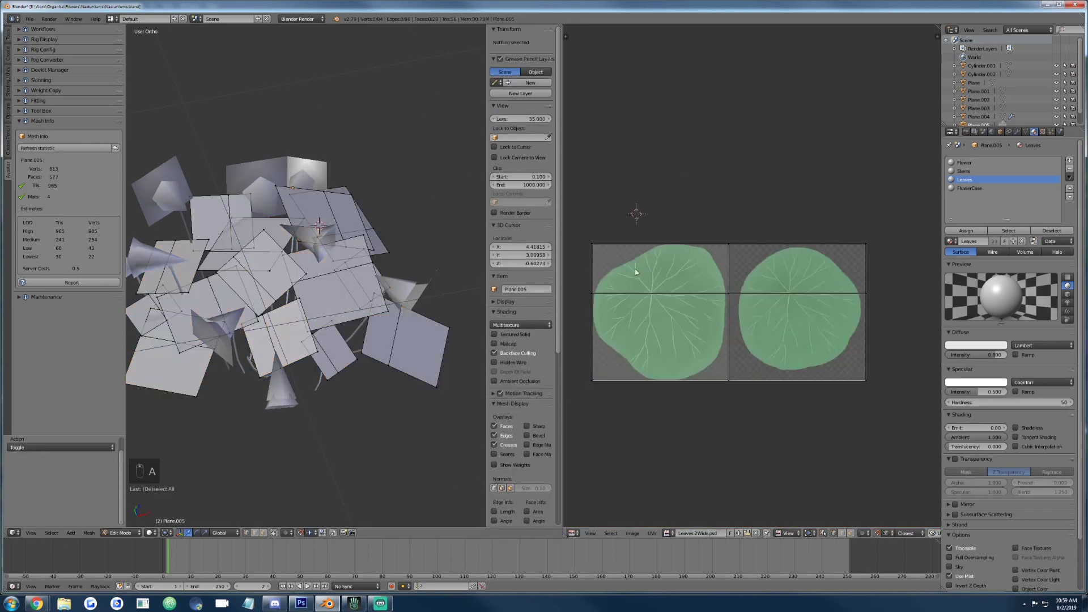
key("b")
left_click_drag(572, 275, 881, 344)
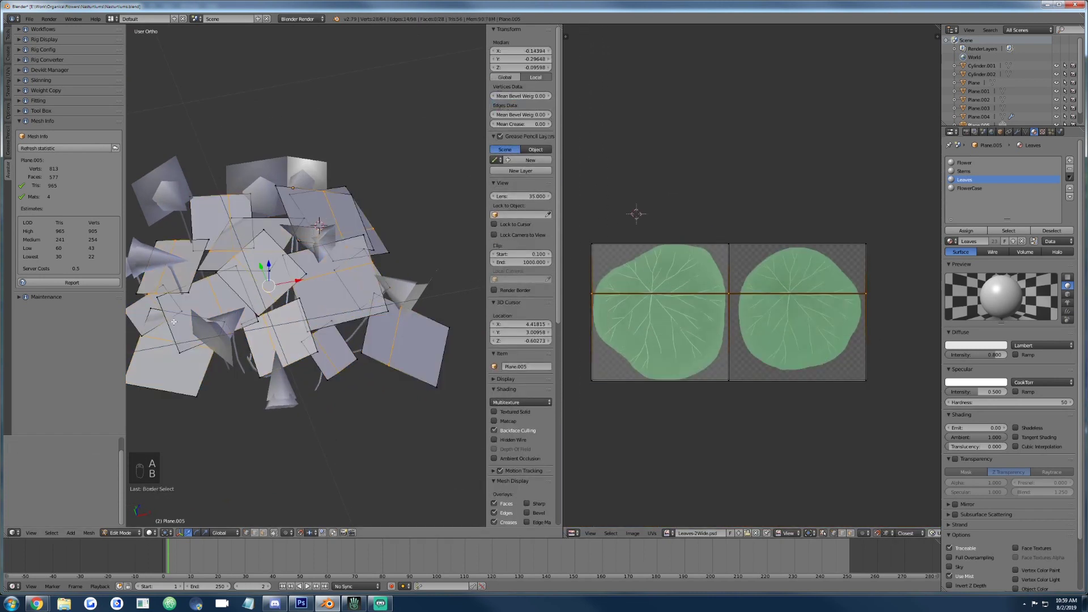
scroll(295, 227, "up", 3)
key("ctrl+e")
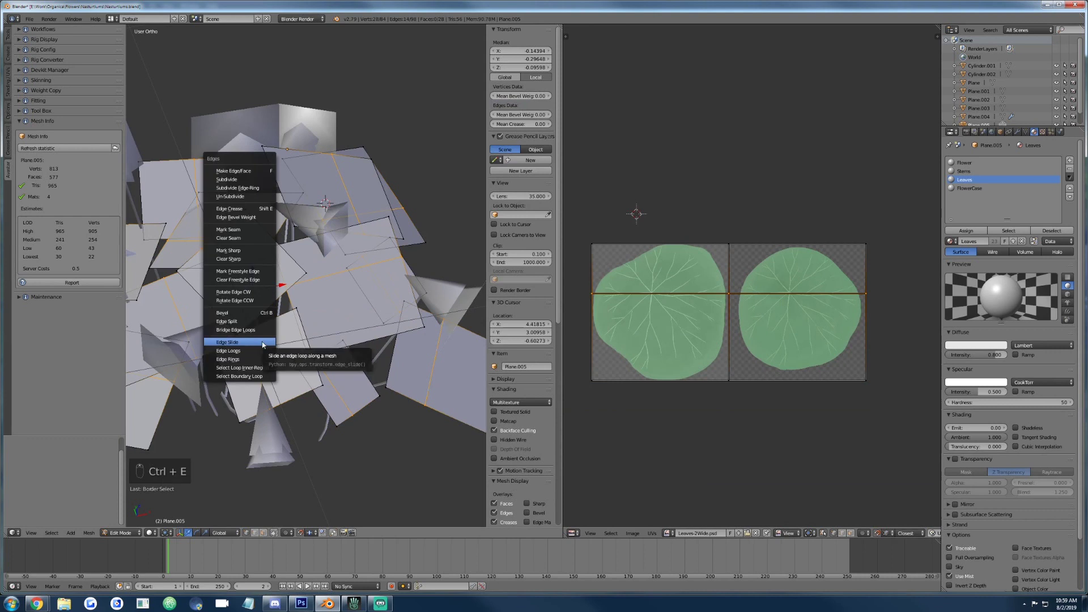
left_click(253, 342)
left_click(340, 94)
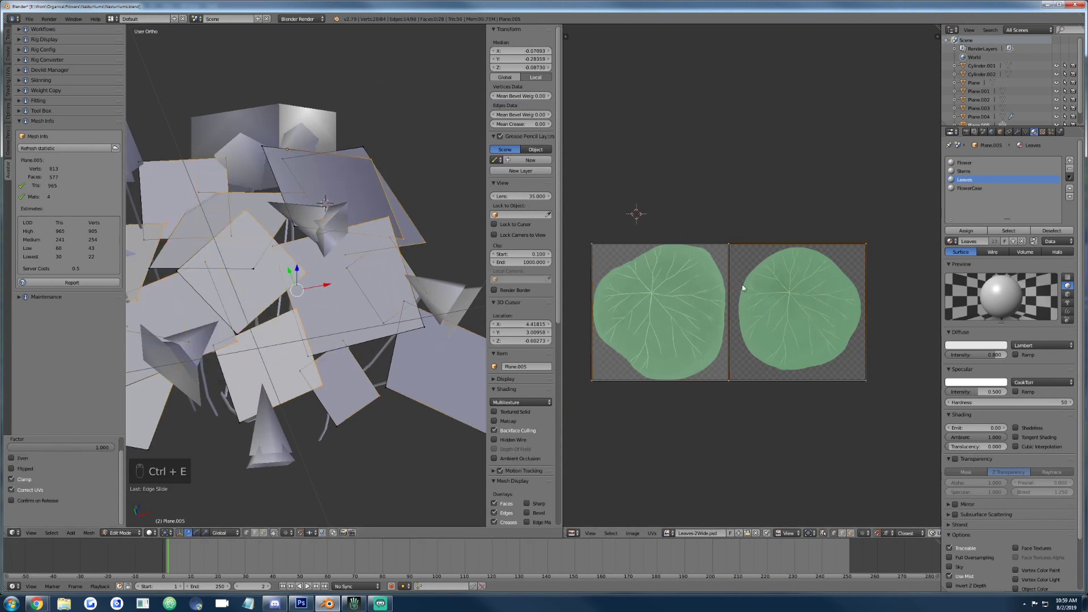
Select the entire leaf mesh again and merge its overlapping vertices with Remove Doubles.
scroll(748, 289, "up", 2)
middle_click_drag(839, 269, 925, 233)
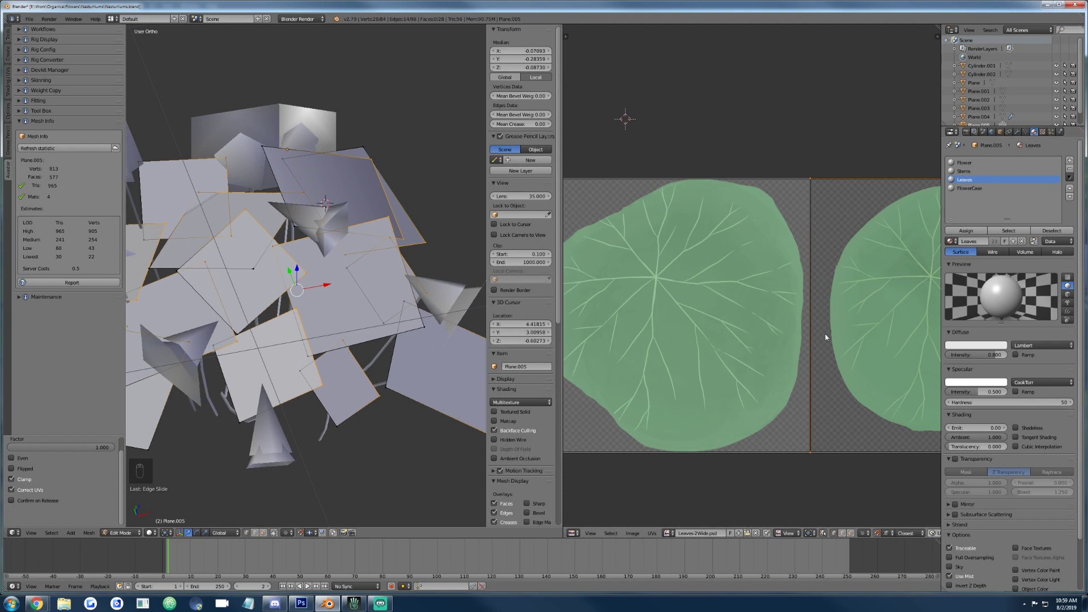
scroll(731, 331, "down", 3)
scroll(695, 329, "up", 2)
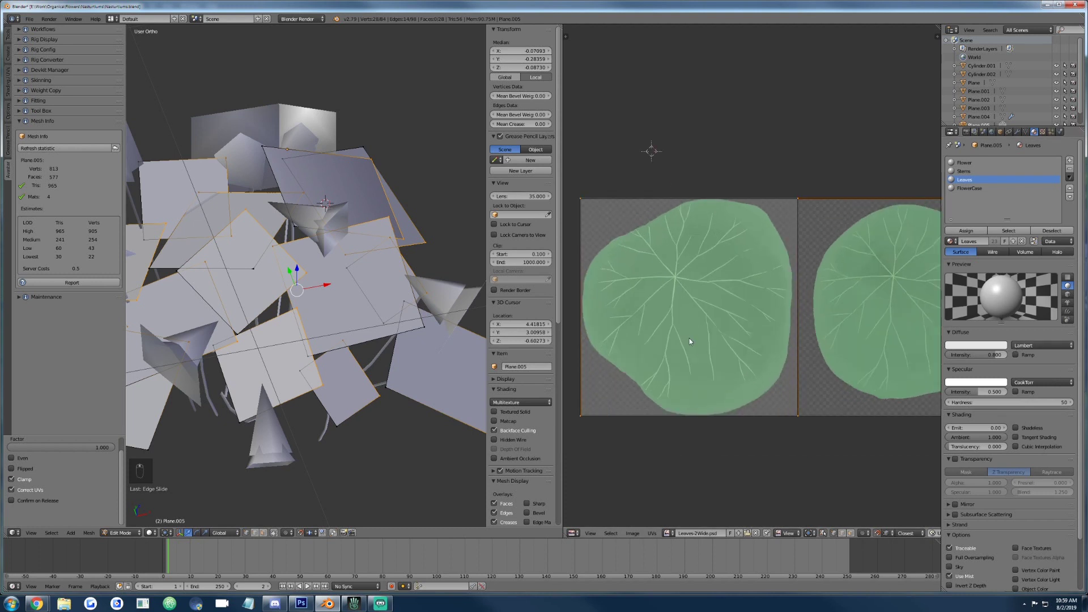
middle_click_drag(690, 341, 733, 358)
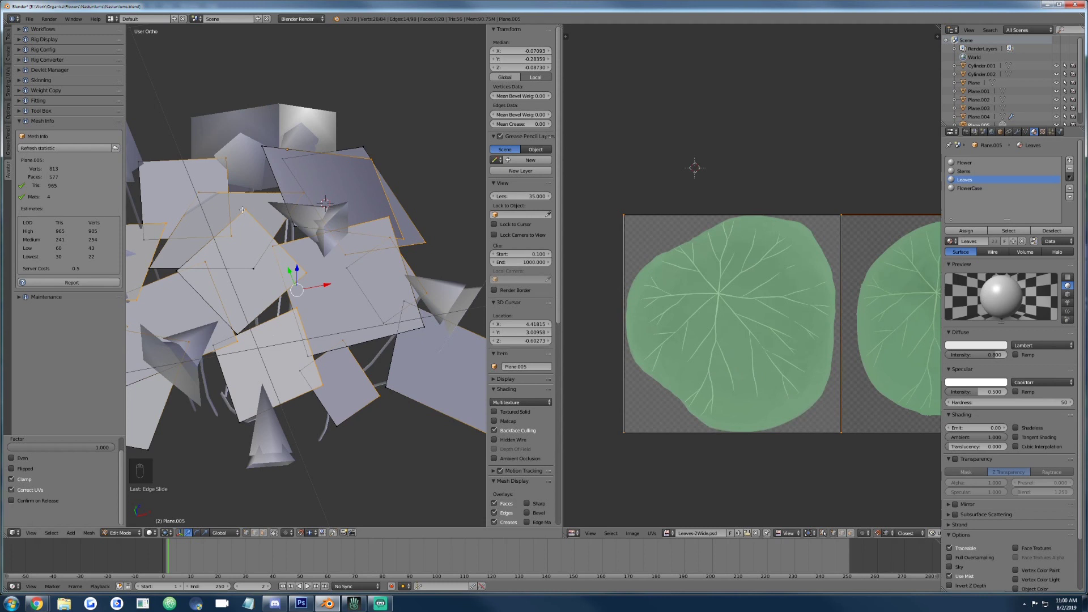
key("a")
key("a")
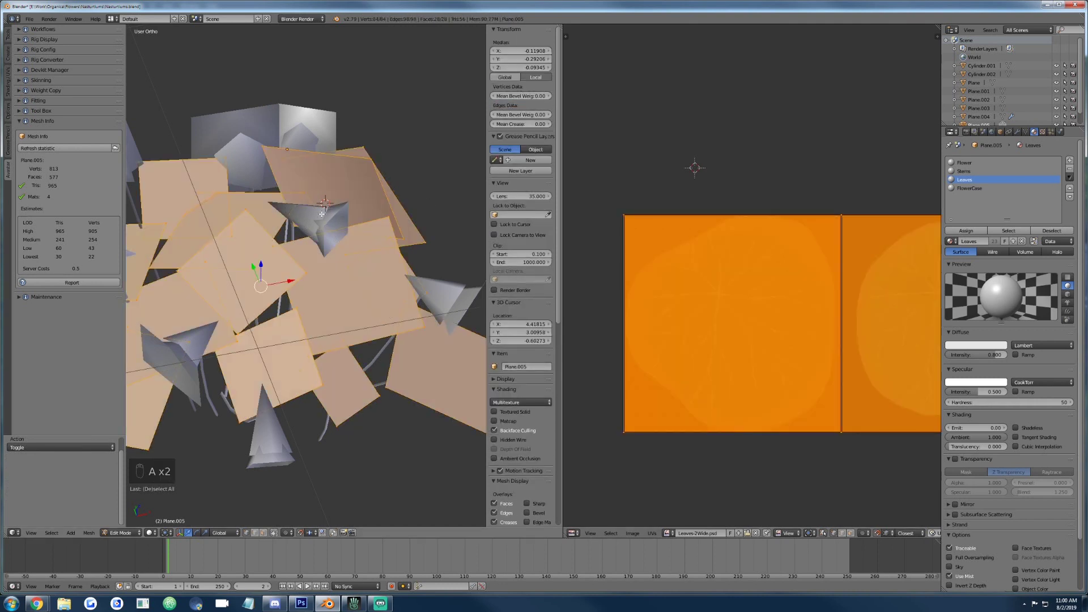
scroll(320, 225, "down", 3)
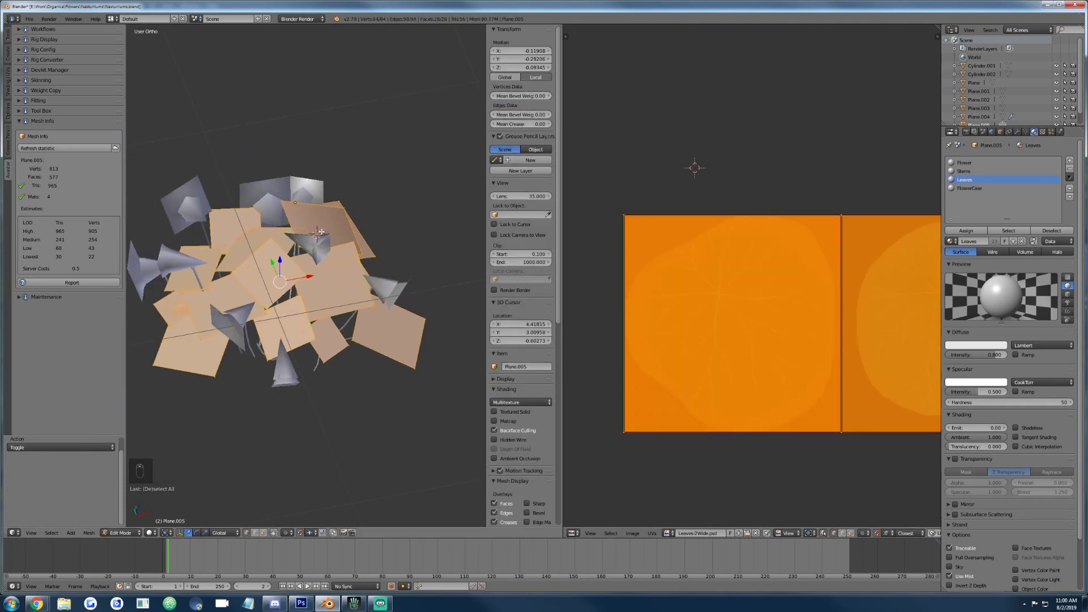
scroll(319, 232, "up", 2)
key("w")
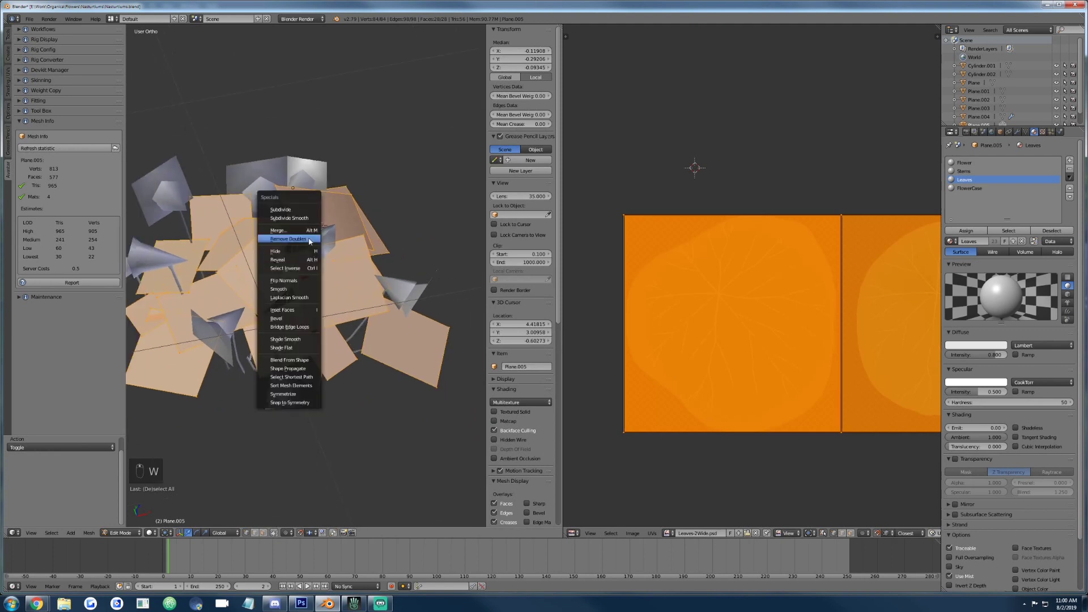
left_click(309, 240)
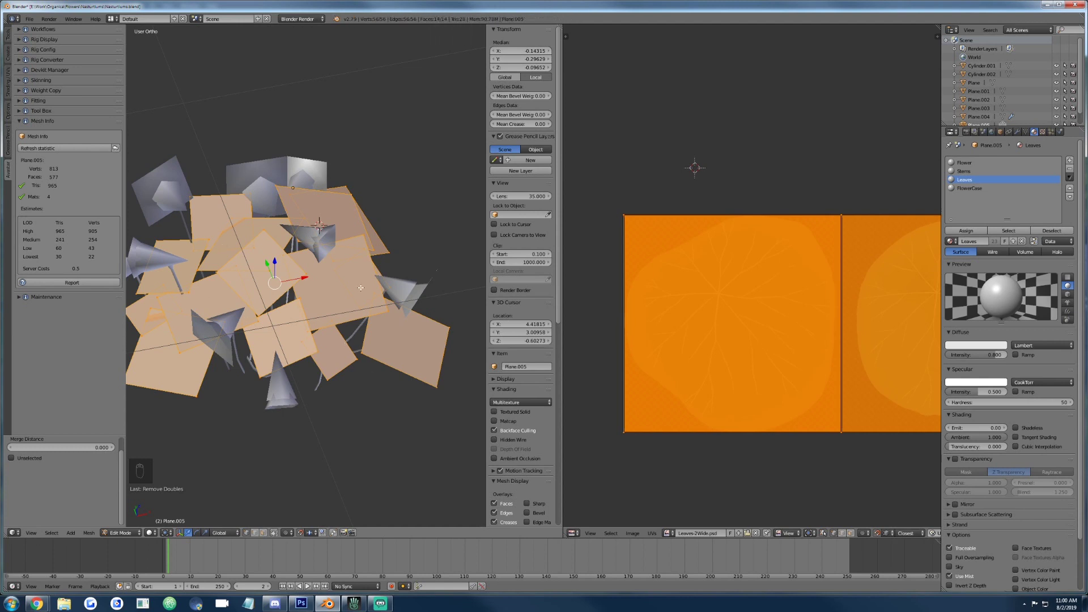
Leave mesh editing and join the cleaned leaves back into the rest of the nasturtium plant object.
middle_click_drag(224, 294, 189, 253)
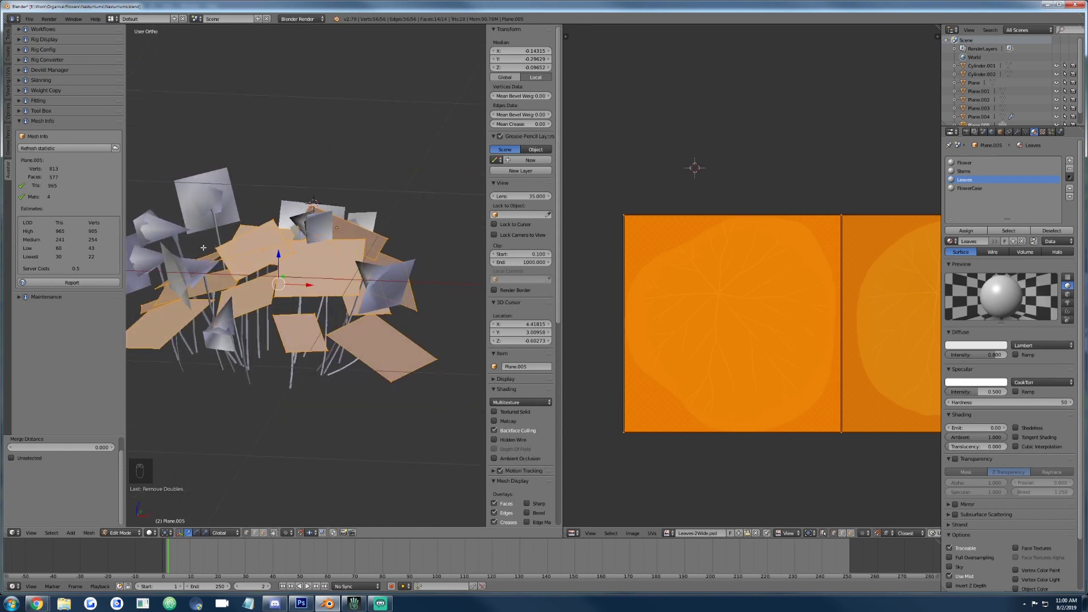
scroll(302, 310, "up", 2)
scroll(297, 305, "down", 5)
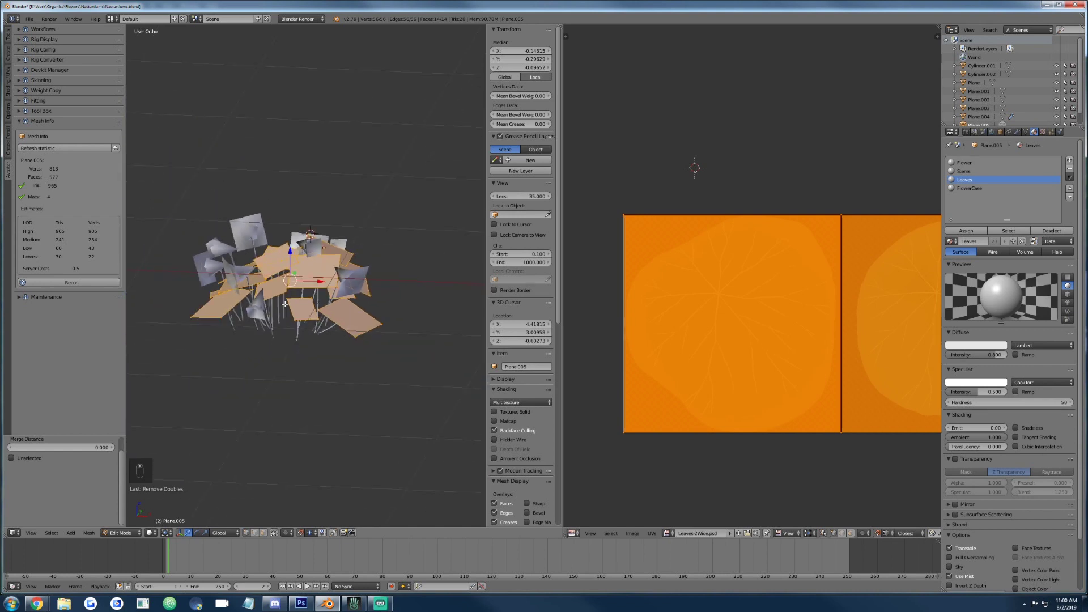
key("Tab")
scroll(300, 252, "up", 2)
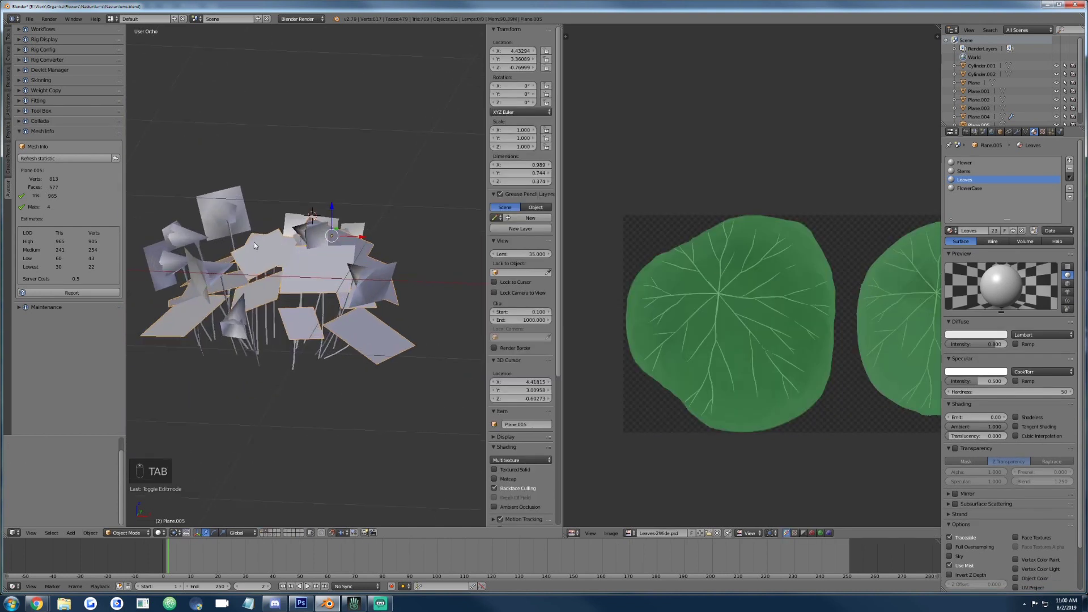
right_click(242, 221, "shift")
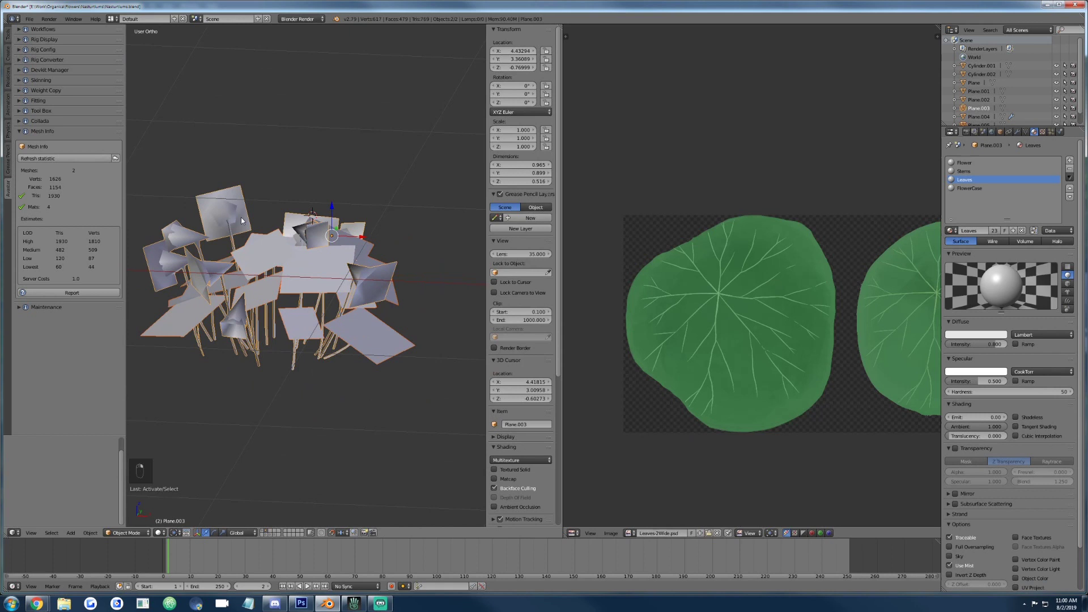
key("ctrl+j")
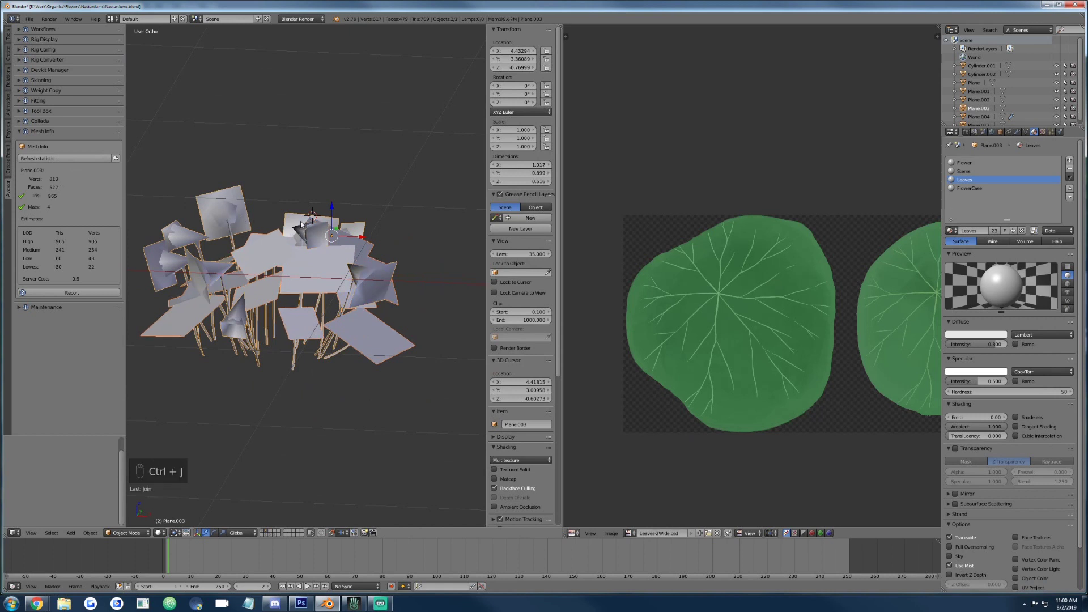
Refresh the mesh statistics of the rejoined plant in object mode.
key("Tab")
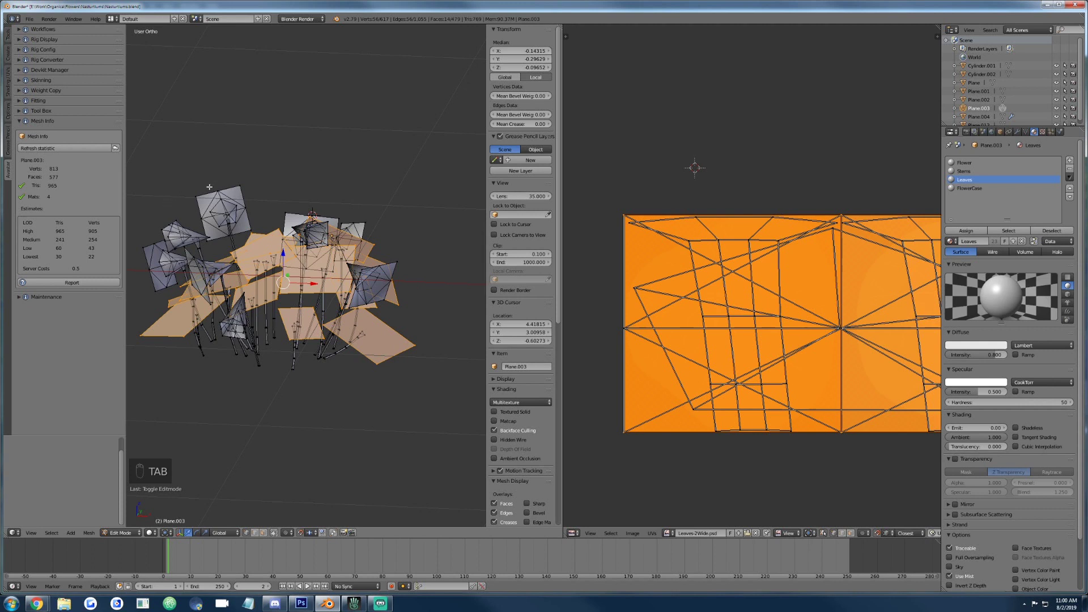
key("Tab")
middle_click_drag(240, 321, 113, 261)
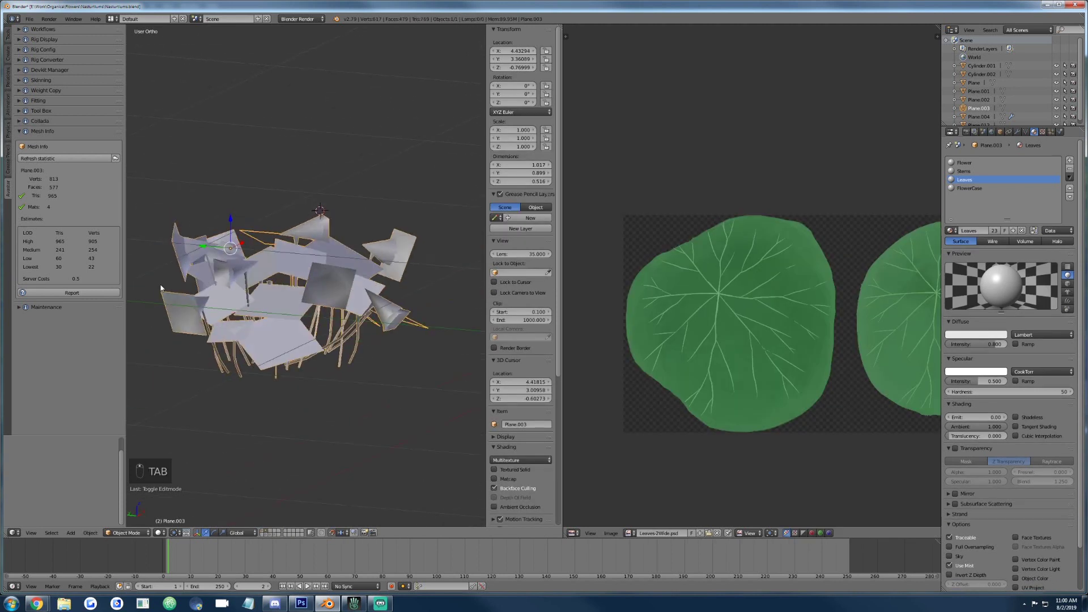
left_click(53, 160)
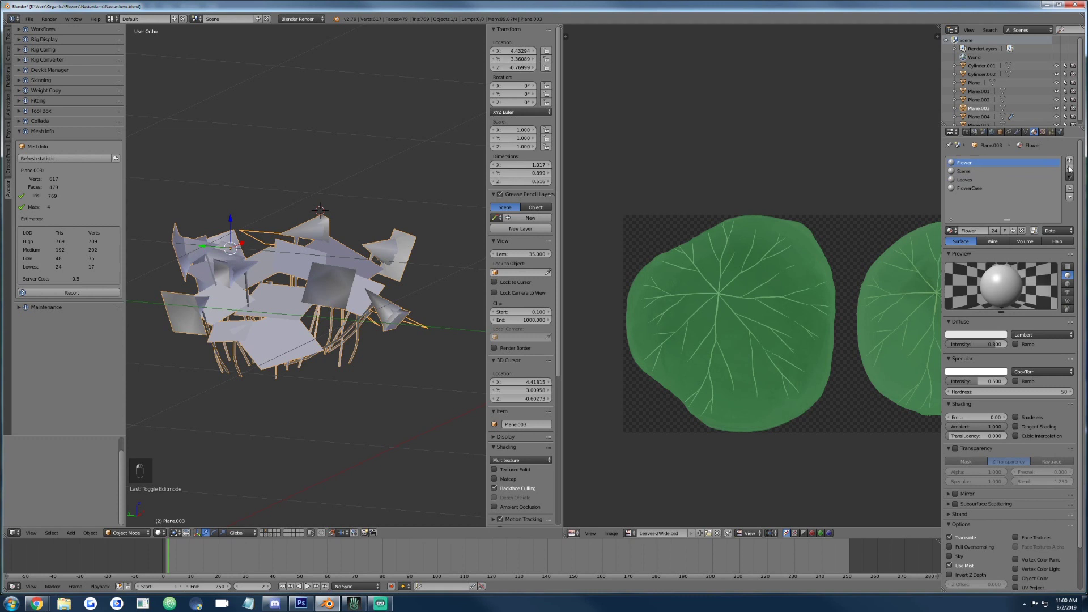
Separate the faces assigned to the Flower material into their own object and open that object for editing.
key("Tab")
key("a")
key("a")
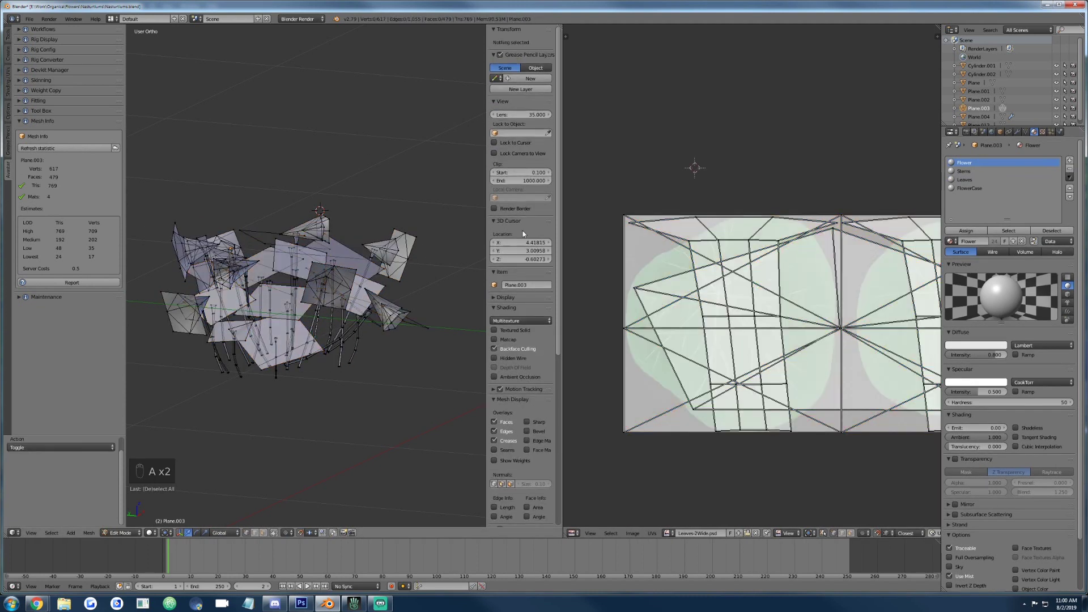
left_click(1008, 231)
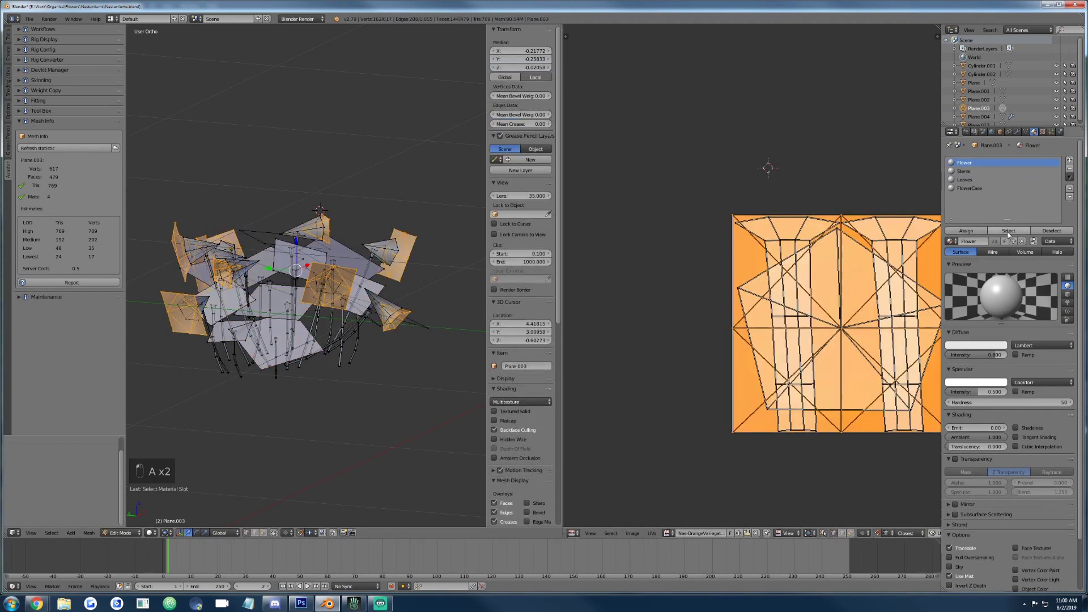
key("p")
left_click(265, 200)
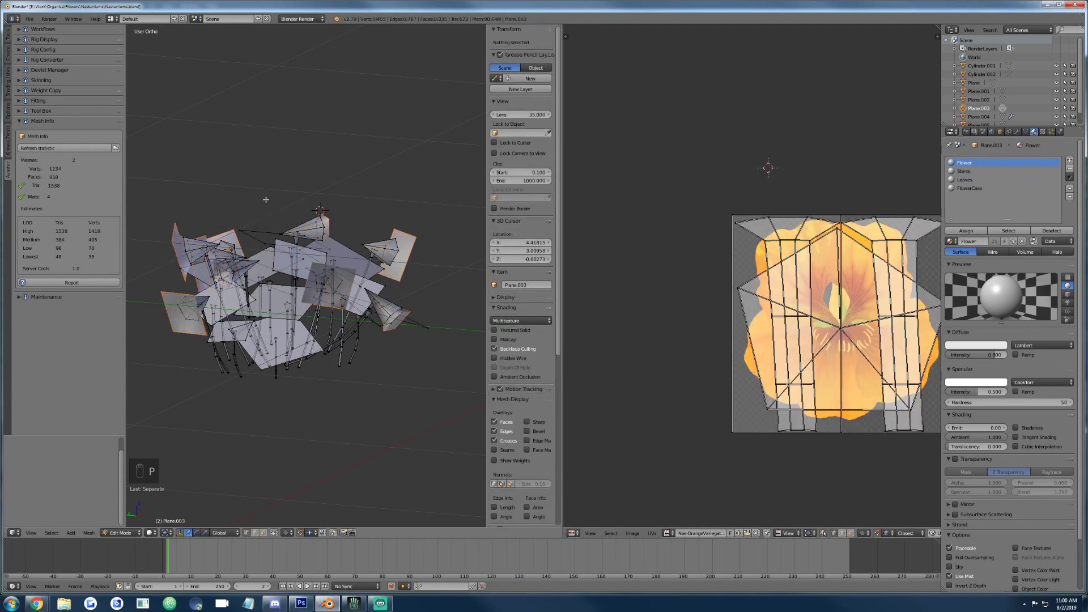
key("Tab")
right_click(396, 238)
key("Tab")
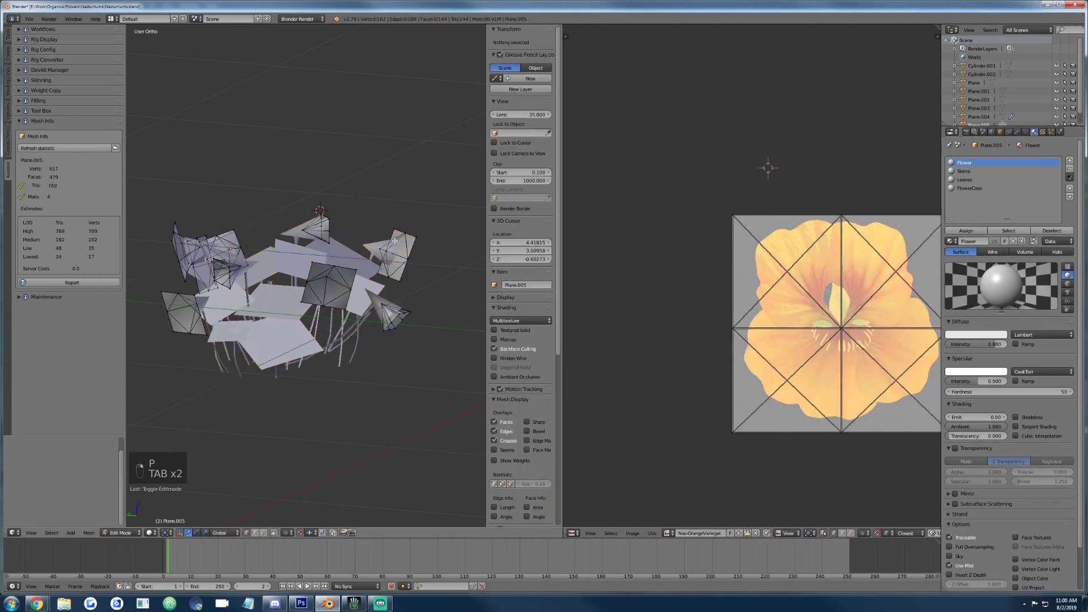
Switch to face selection, select all the flower faces and apply Remove Doubles to them.
scroll(850, 307, "down", 3)
middle_click_drag(851, 307, 773, 279)
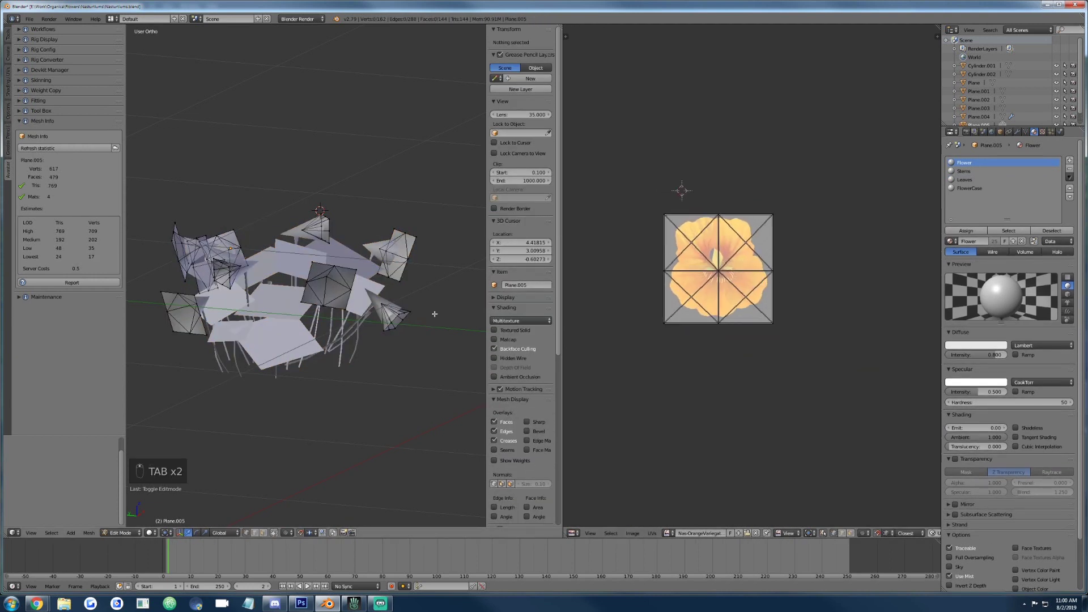
scroll(365, 355, "up", 2)
middle_click_drag(365, 355, 296, 314)
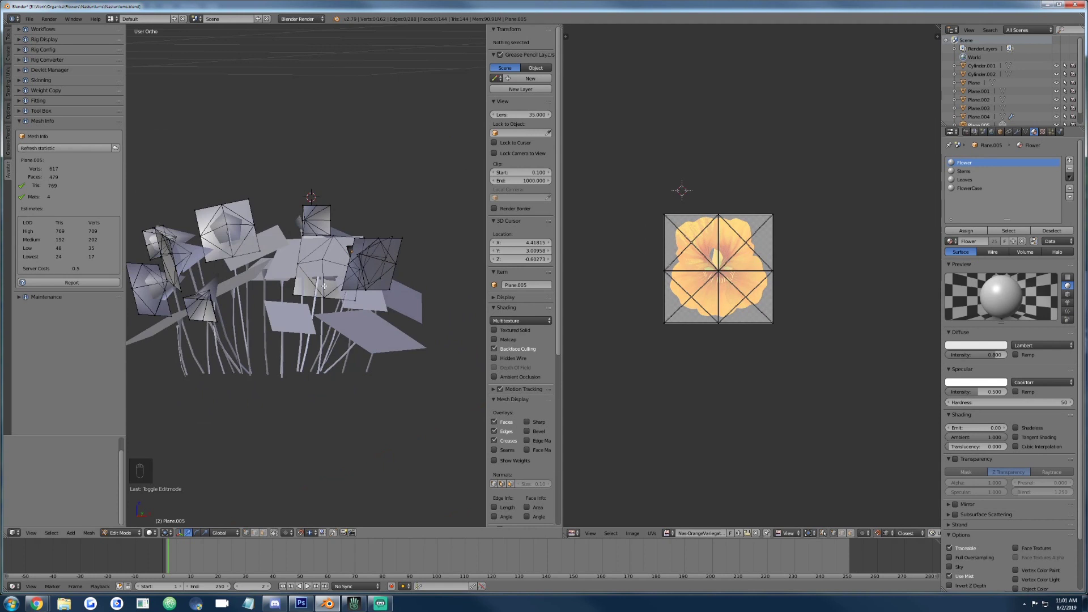
scroll(324, 285, "up", 6)
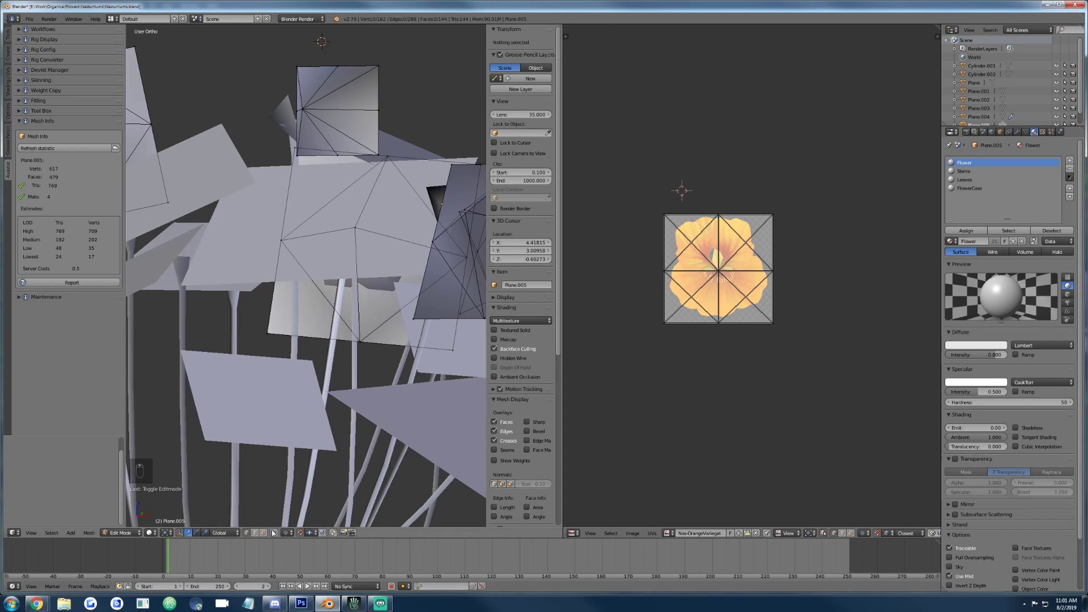
scroll(322, 291, "down", 6)
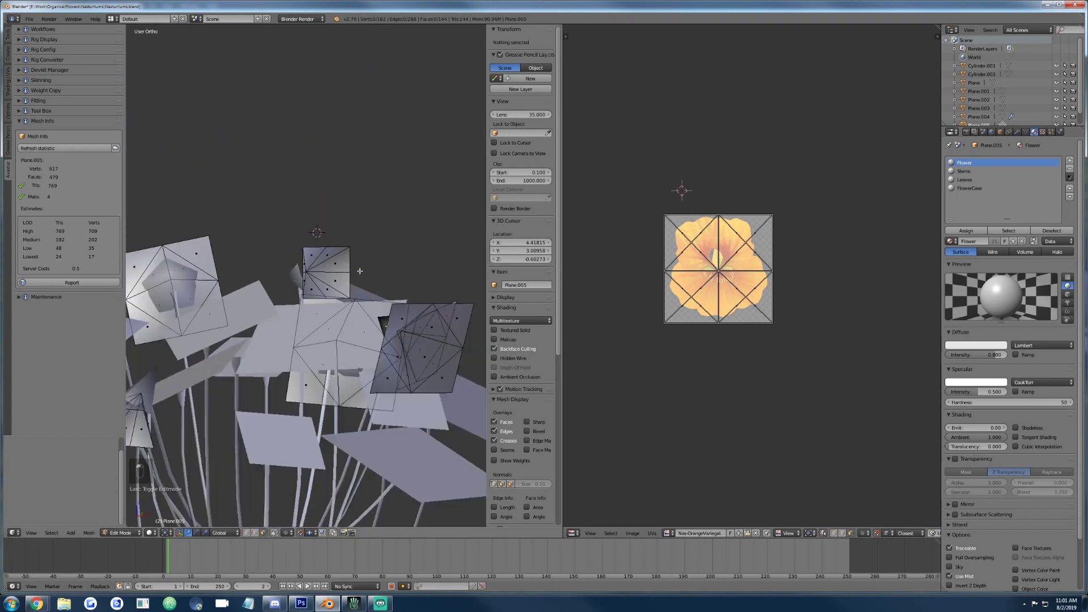
middle_click_drag(322, 290, 362, 271, "shift")
key("a")
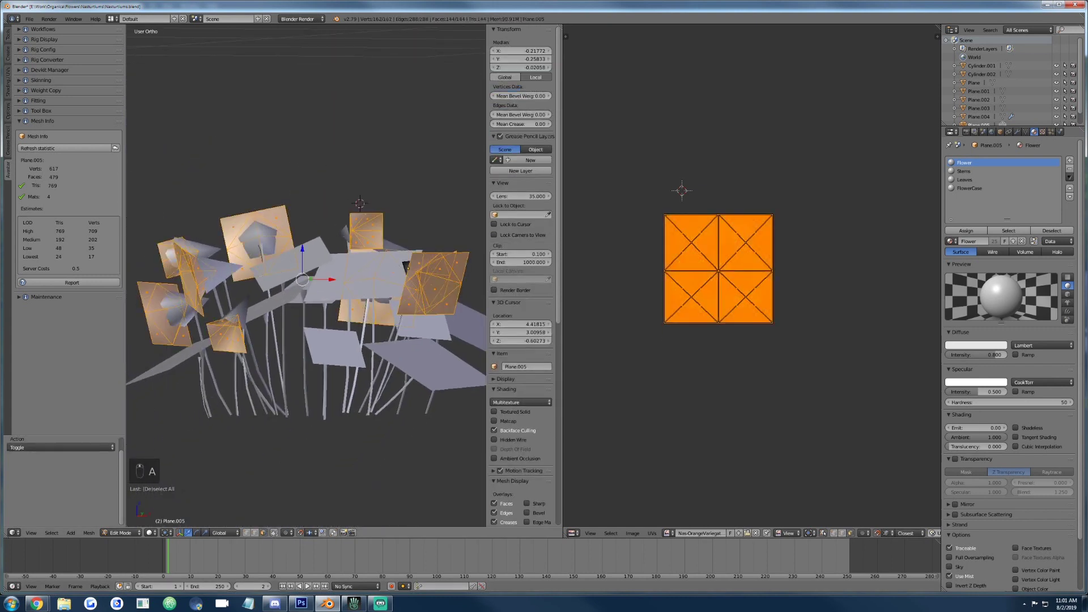
key("w")
left_click(359, 273)
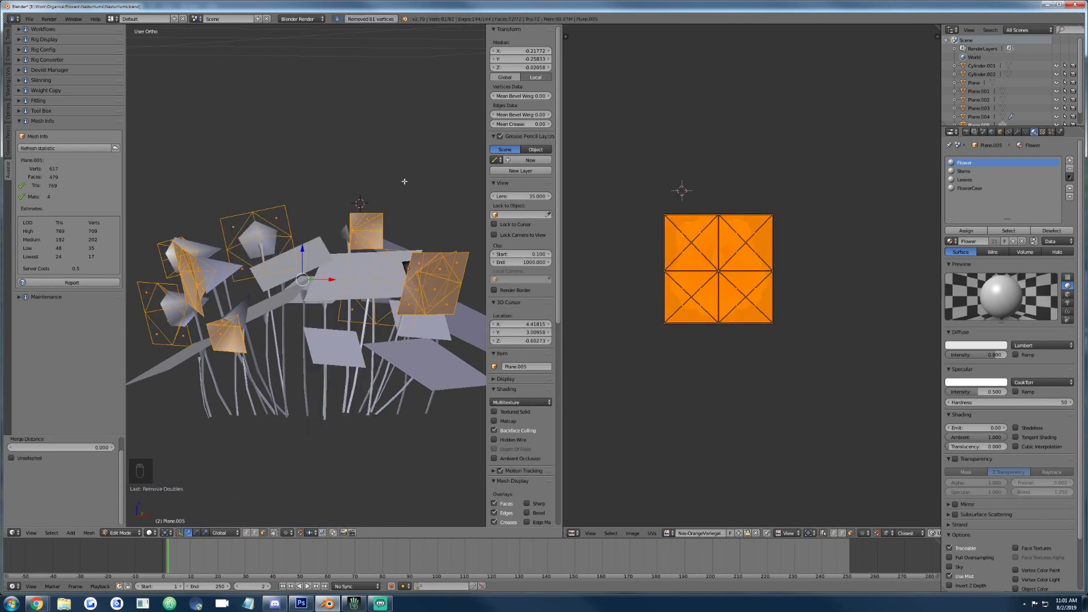
Merge the triangle pairs in the two lower quarters of the large front flower plane into quads with Tris to Quads.
key("a")
scroll(407, 239, "up", 3)
middle_click_drag(408, 204, 341, 234, "shift")
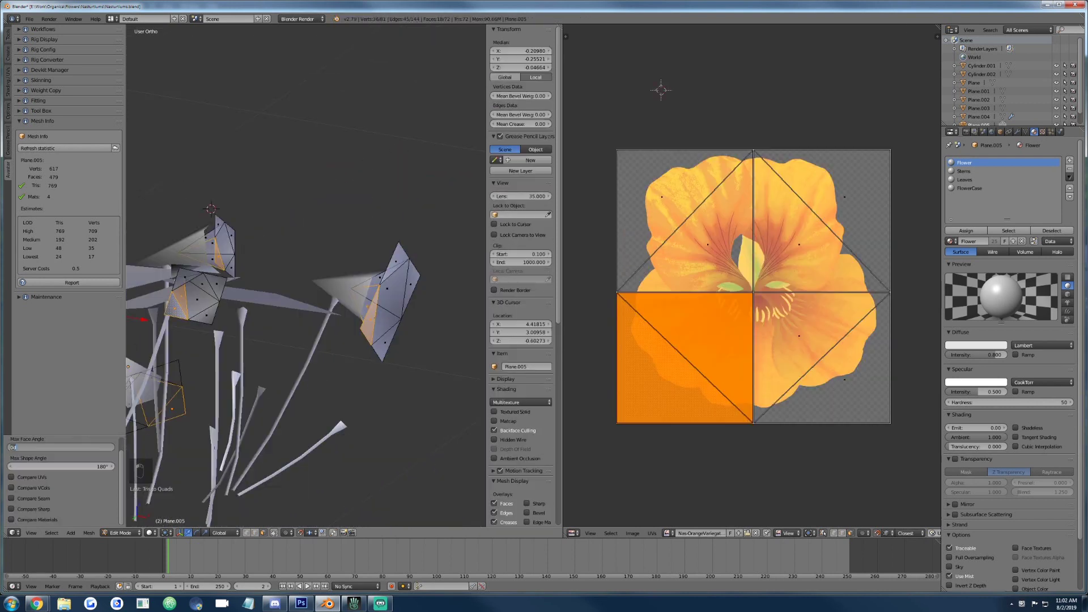
middle_click_drag(385, 272, 300, 340)
scroll(300, 340, "up", 2)
key("a")
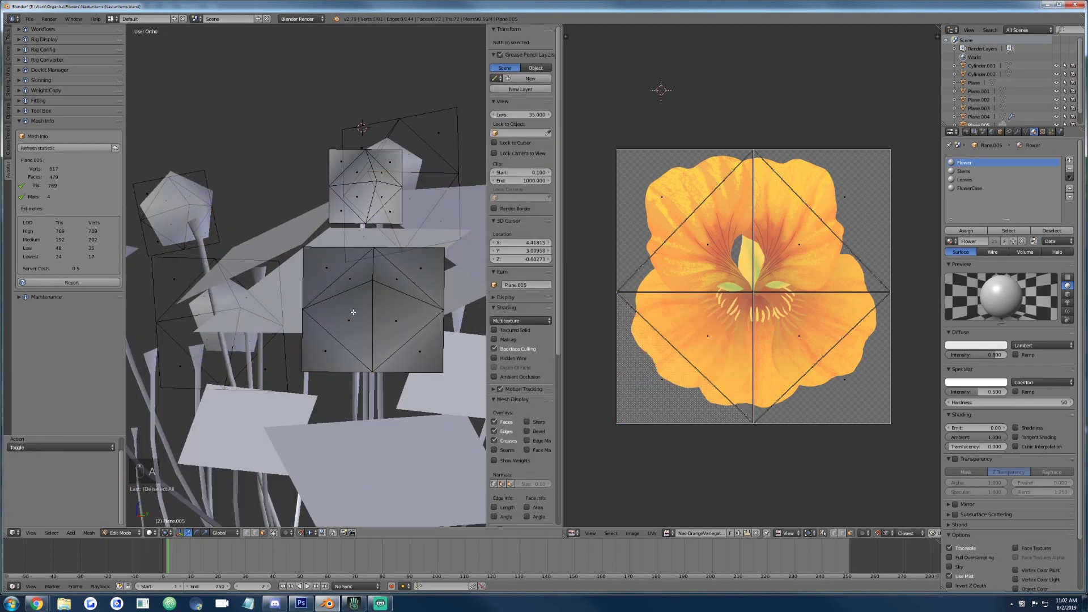
right_click(351, 315)
right_click(327, 339, "shift")
key("alt+j")
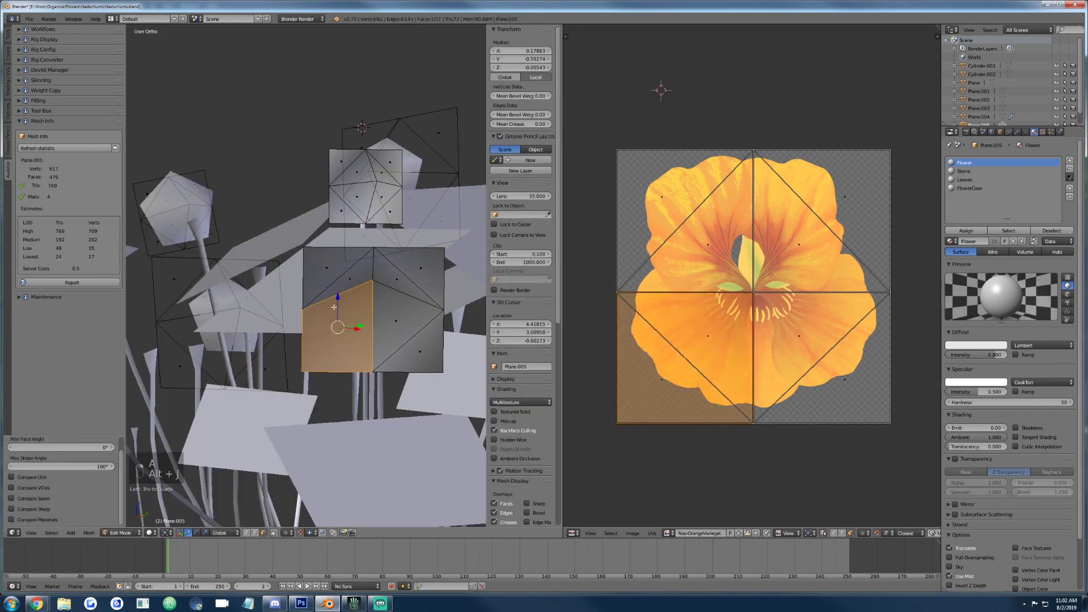
left_click(397, 320)
left_click(431, 337, "shift")
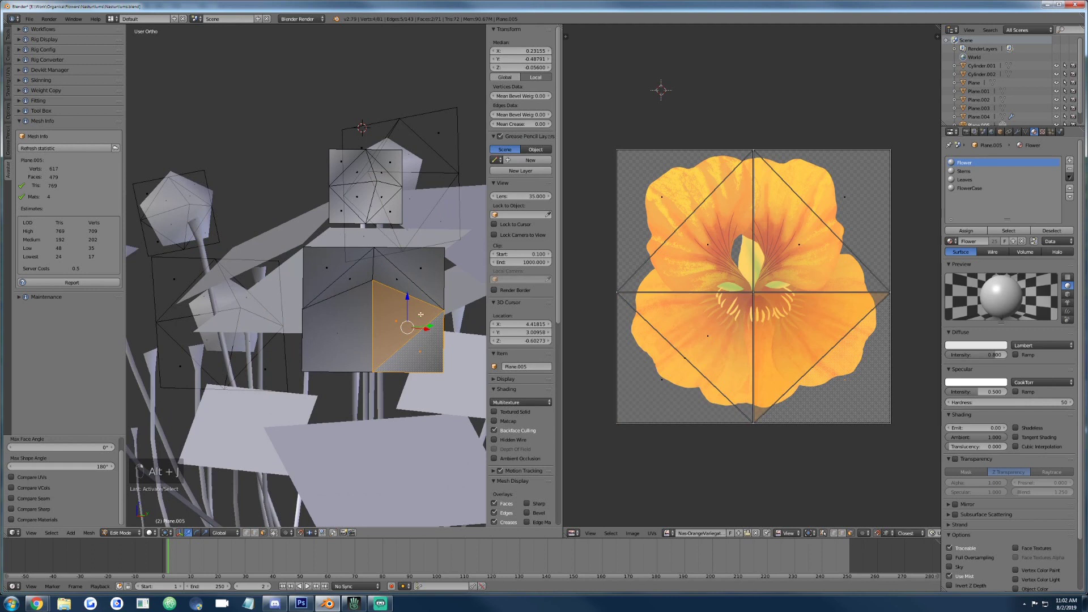
key("alt+j")
Merge the triangle pairs in the two upper quarters of the large front flower plane into quads.
left_click(429, 265)
left_click(395, 275, "shift")
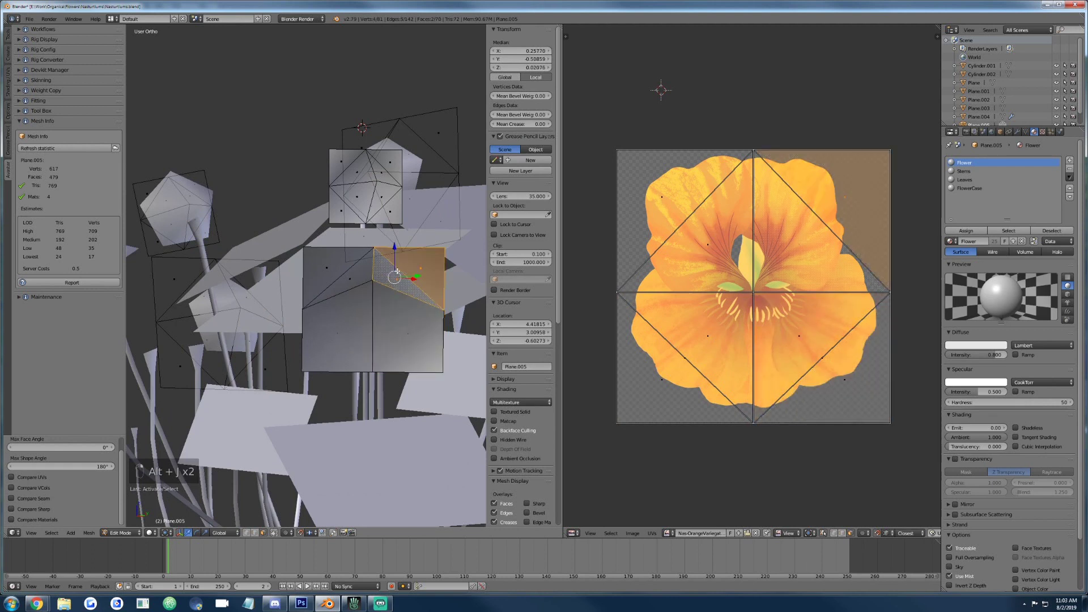
key("alt+j")
left_click(335, 257)
left_click(354, 286, "shift")
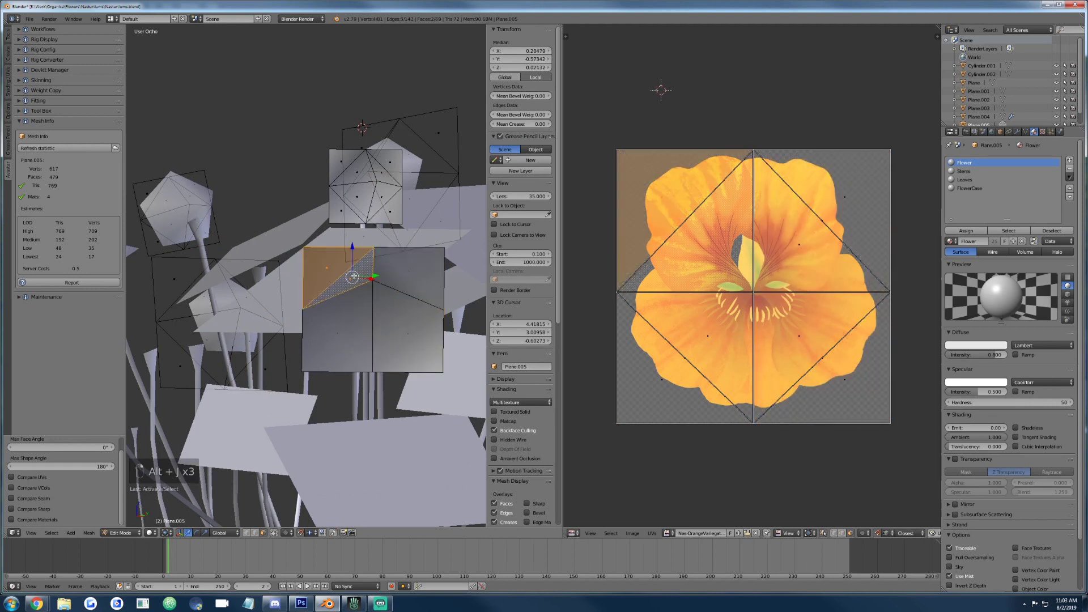
key("alt+j")
Convert the triangle pairs in the left half of the smaller flower plane behind the front one into quads.
scroll(389, 292, "down", 2)
middle_click_drag(389, 292, 400, 354)
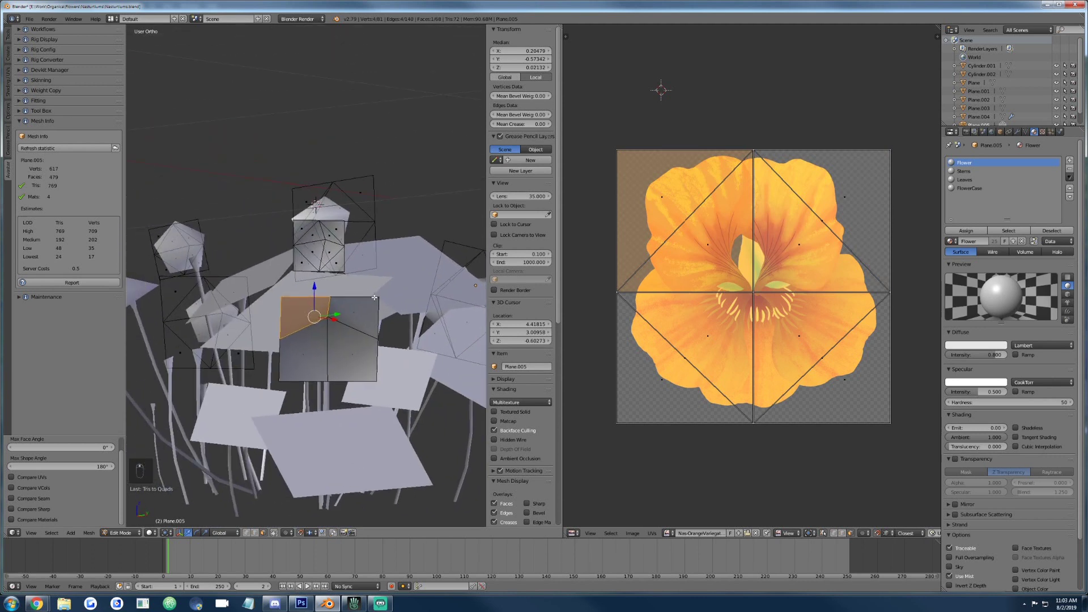
scroll(297, 258, "up", 8)
left_click(317, 124)
left_click(358, 151, "shift")
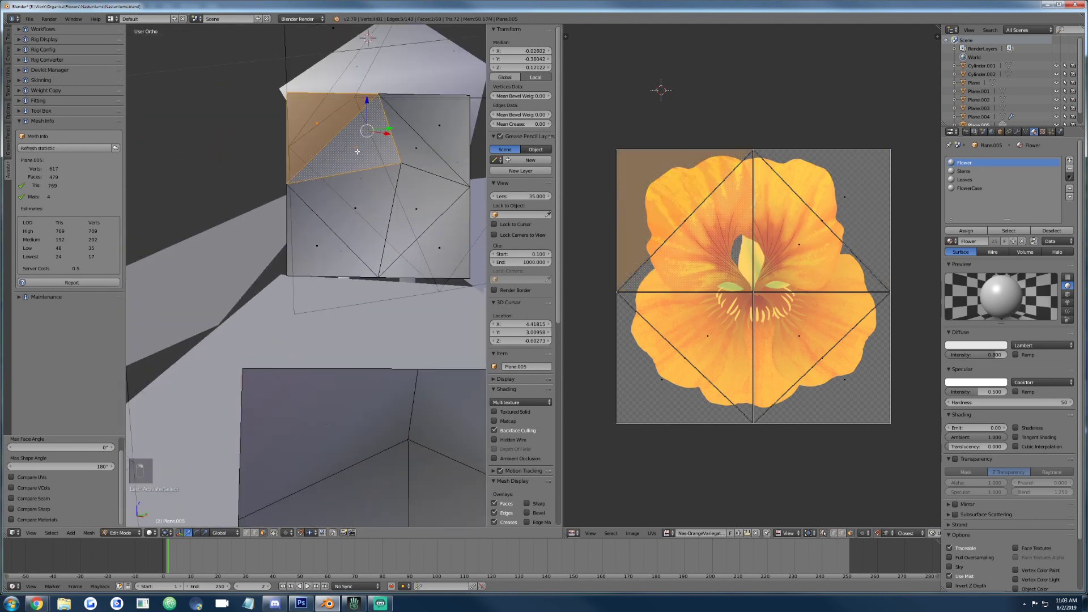
key("alt+j")
left_click(348, 218)
left_click(318, 255, "shift")
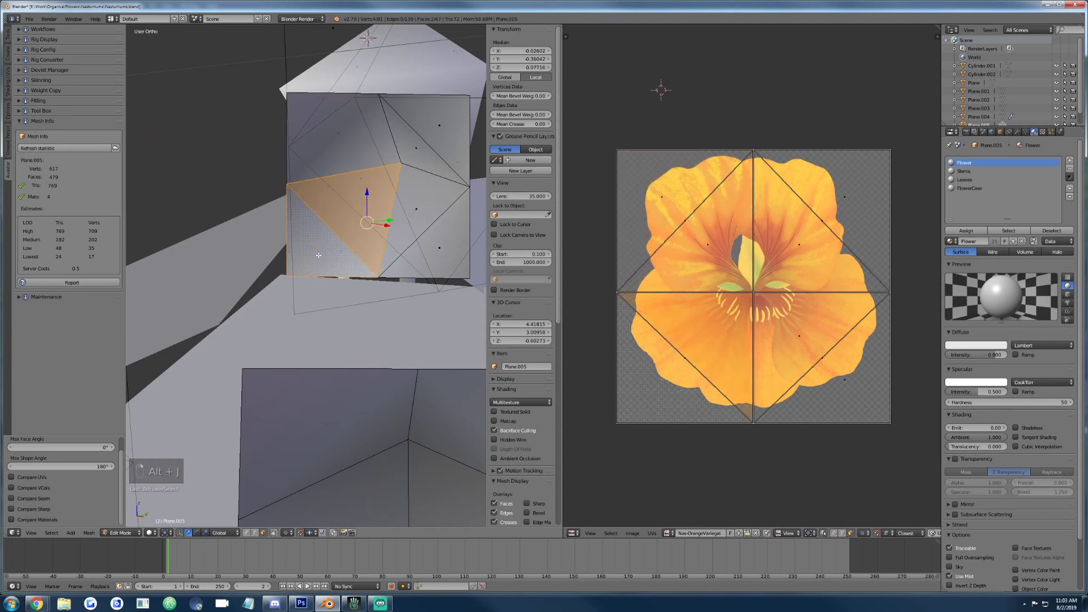
key("alt+j")
Convert the triangle pairs in the right half of the smaller flower plane behind the front one into quads.
left_click(451, 121)
left_click(420, 146, "shift")
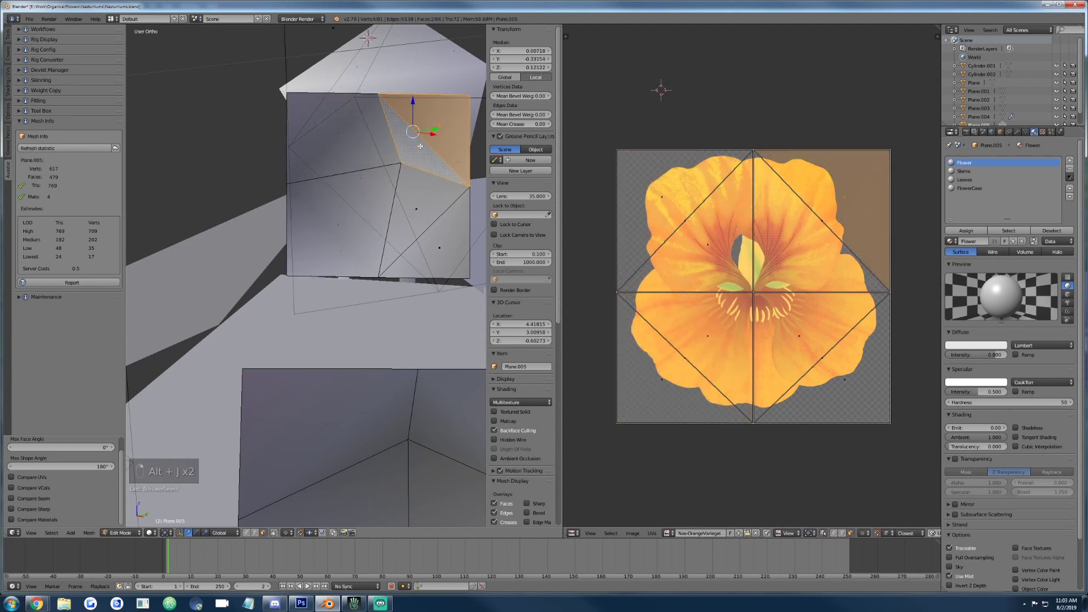
key("alt+j")
left_click(415, 210)
left_click(431, 238, "shift")
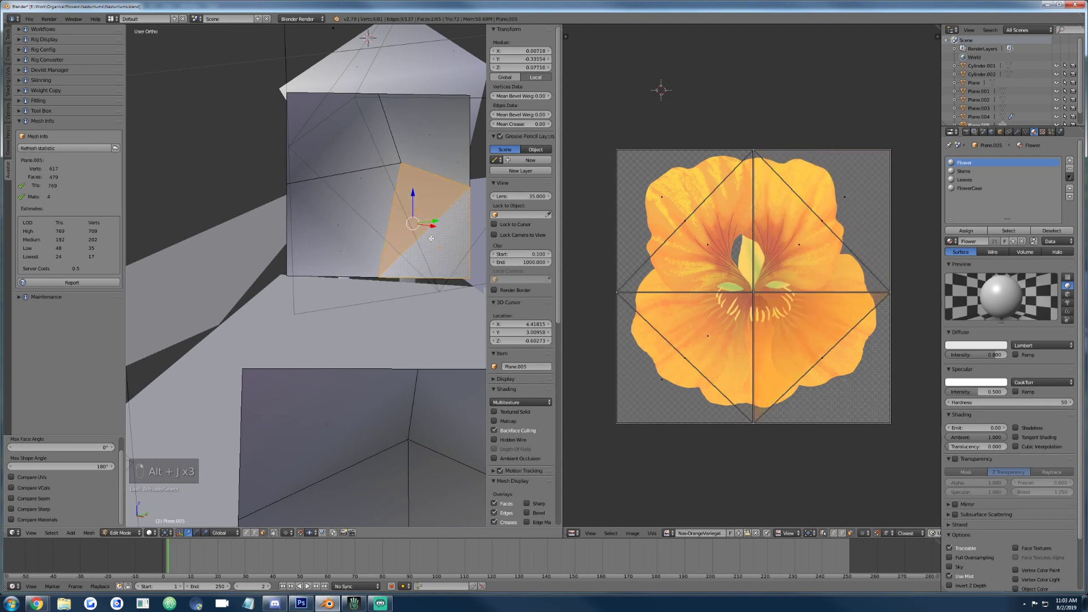
key("alt+j")
Merge the triangle pairs in the lower half of the small flower plane beneath the dark cone into quads.
scroll(431, 239, "down", 8)
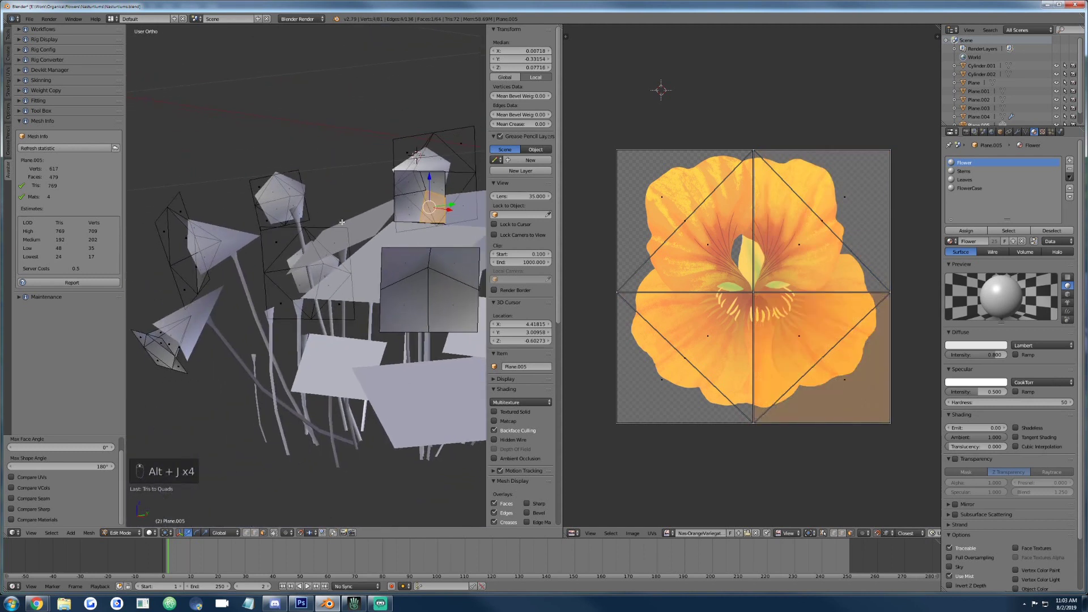
middle_click_drag(321, 244, 382, 245)
scroll(350, 324, "up", 4)
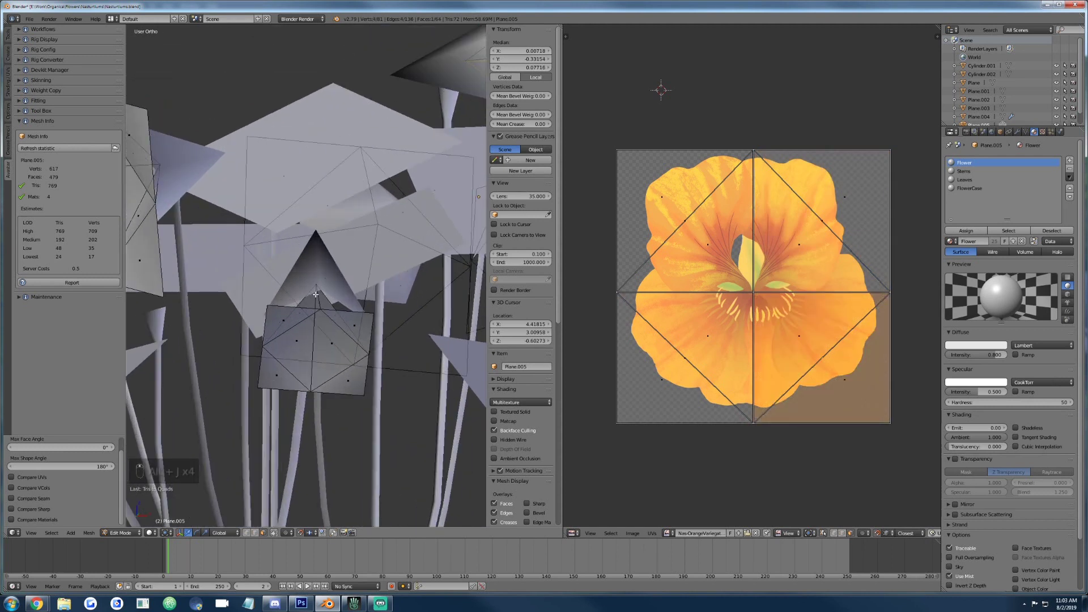
right_click(349, 325)
right_click(352, 383, "shift")
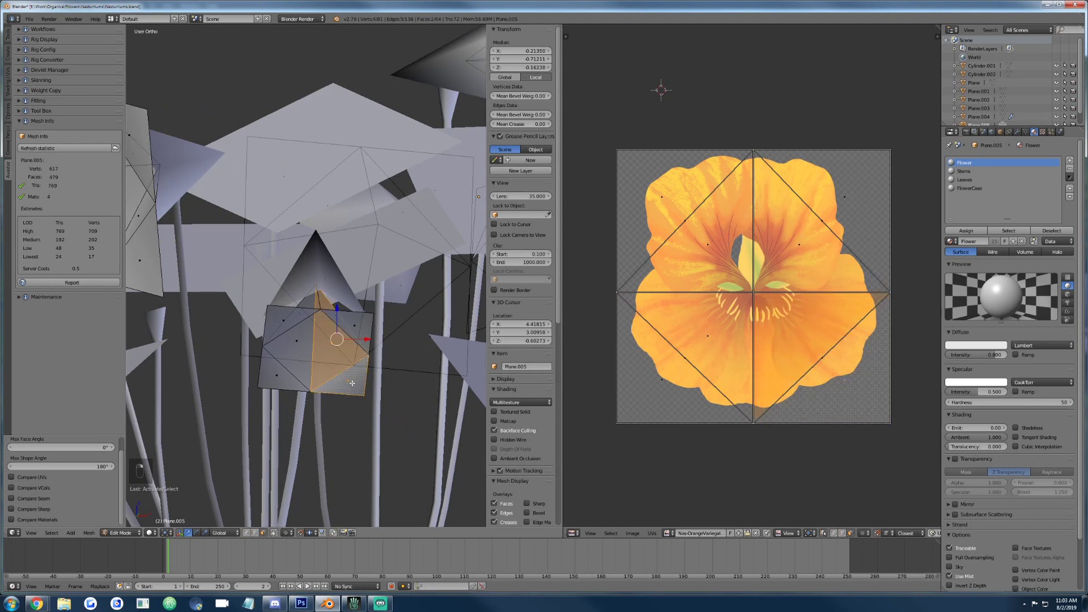
key("alt+j")
right_click(296, 341)
right_click(276, 375, "shift")
key("alt+j")
Merge the triangle pairs in the upper half of the same small flower plane into quads.
right_click(301, 314)
right_click(283, 320, "shift")
key("alt+j")
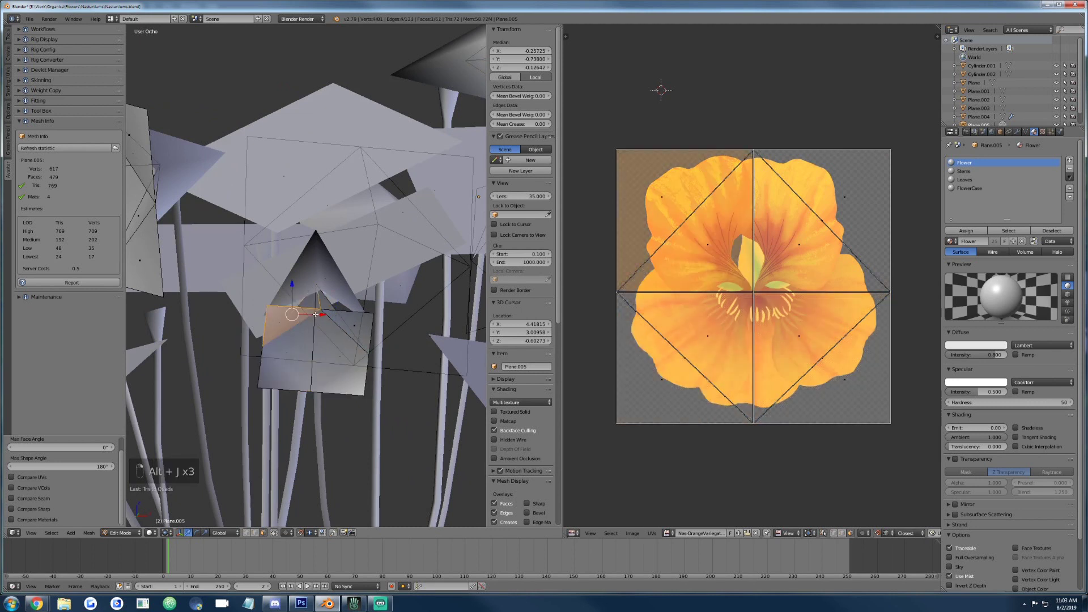
right_click(354, 325)
key("alt+j")
Convert the triangle pairs in all four quarters of the next tall, tilted flower plane into quads with Tris to Quads.
scroll(335, 317, "down", 2)
middle_click_drag(185, 238, 337, 281, "shift")
right_click(317, 274)
right_click(292, 296, "shift")
key("alt+j")
right_click(346, 281)
right_click(348, 312, "shift")
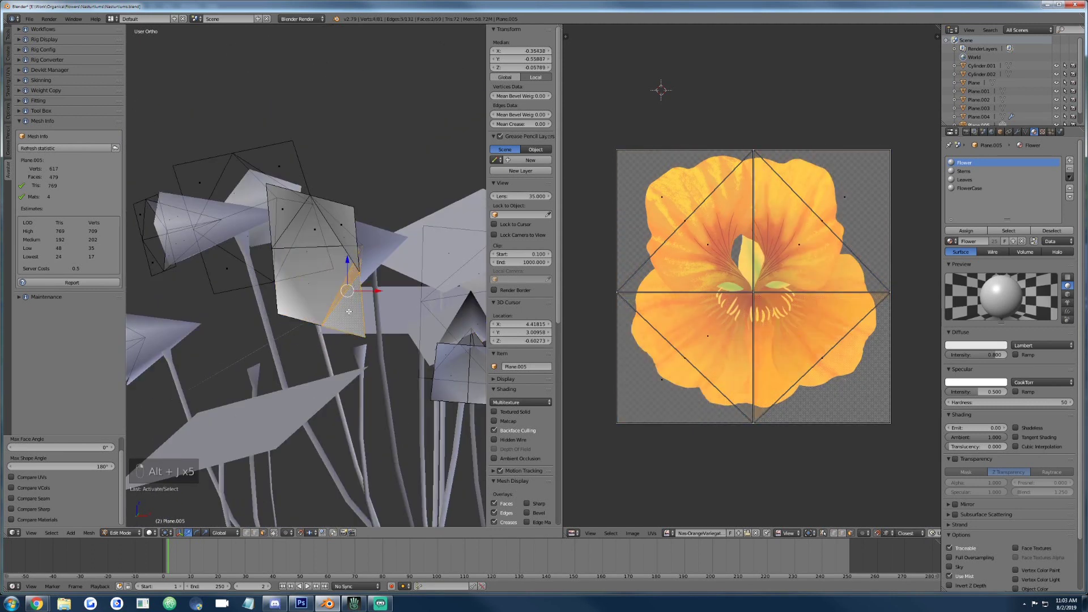
key("alt+j")
right_click(315, 230)
right_click(286, 213, "shift")
key("alt+j")
Merge the triangle pairs of the large tilted flower plane facing the outer side of the plant into quads.
scroll(301, 249, "down", 6)
middle_click_drag(187, 255, 295, 266)
scroll(283, 267, "up", 7)
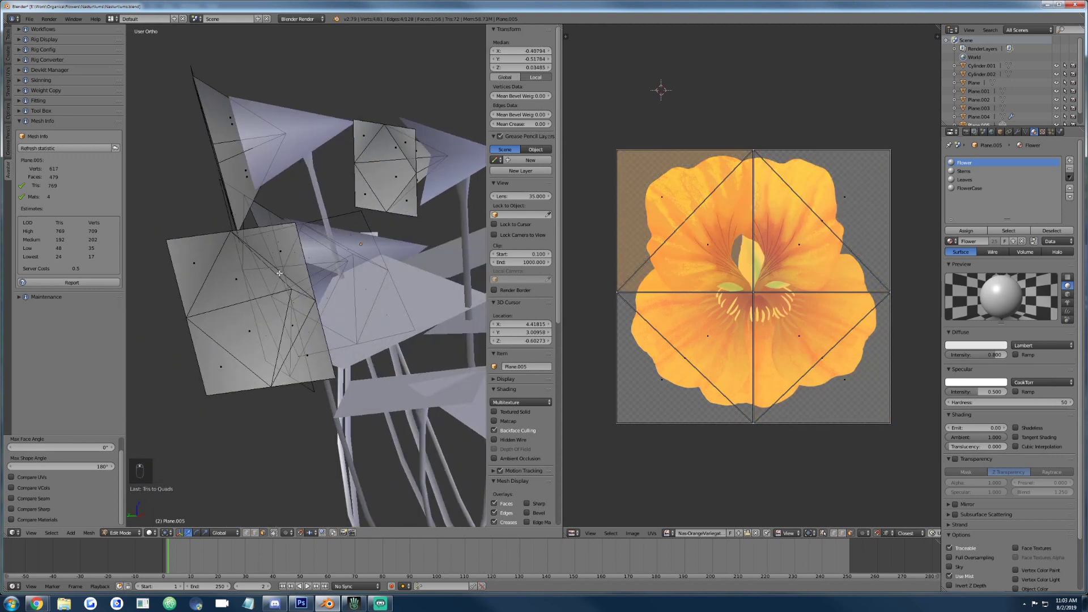
right_click(201, 263)
right_click(279, 274)
right_click(280, 251, "shift")
key("alt+j")
right_click(249, 331)
right_click(222, 366, "shift")
key("alt+j")
right_click(292, 326)
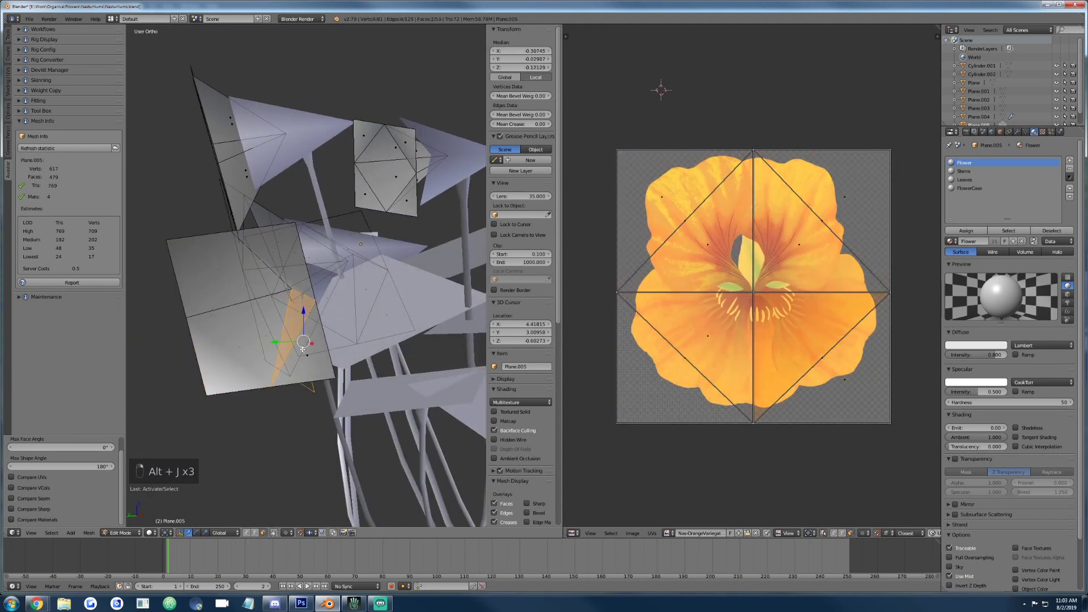
key("ctrl+z")
Convert the triangle pairs of the small flower plane between the two larger ones into quads.
middle_click_drag(305, 308, 363, 318)
scroll(362, 317, "up", 2)
right_click(394, 250)
right_click(376, 255, "shift")
key("alt+j")
right_click(384, 295)
right_click(369, 280, "shift")
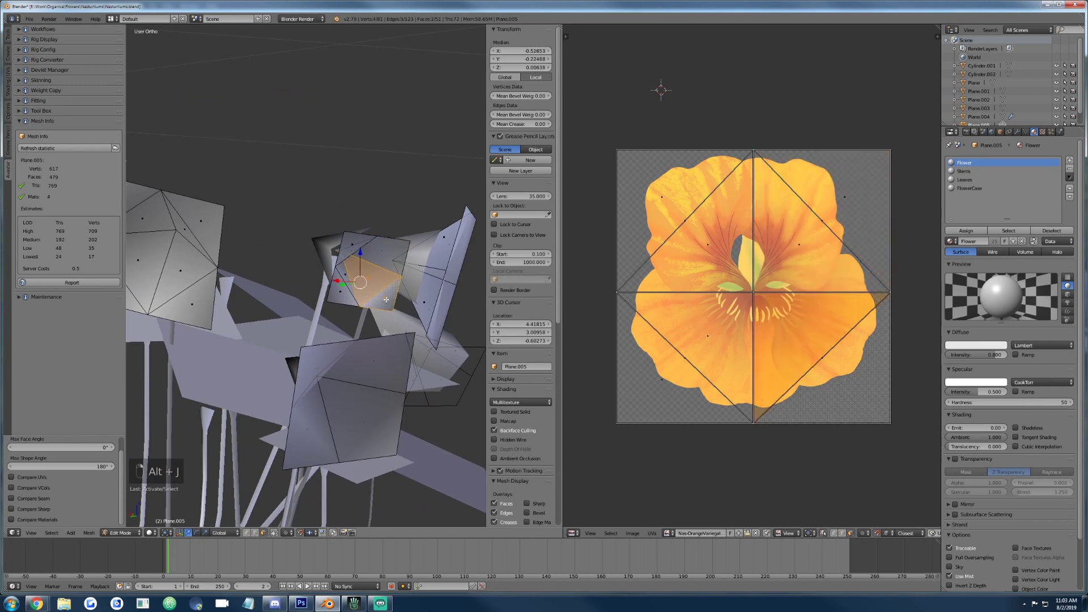
key("alt+j")
key("alt+j")
right_click(345, 275)
right_click(340, 290, "shift")
Merge the triangle pairs of the flower plane on the plant's right side into quads, quarter by quarter.
key("alt+j")
middle_click_drag(340, 288, 381, 283)
right_click(366, 283)
right_click(384, 290, "shift")
key("alt+j")
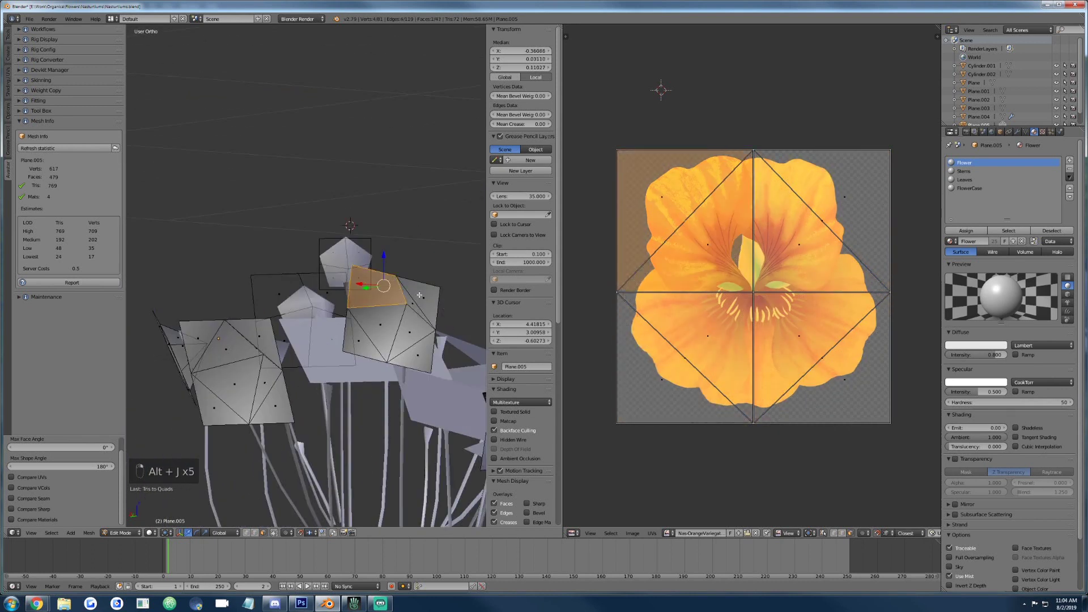
right_click(413, 351, "shift")
key("alt+j")
right_click(380, 326)
right_click(360, 339, "shift")
Convert the triangle pairs of the flower plane on the plant's left side into quads.
key("alt+j")
right_click(230, 348)
right_click(201, 340, "shift")
key("alt+j")
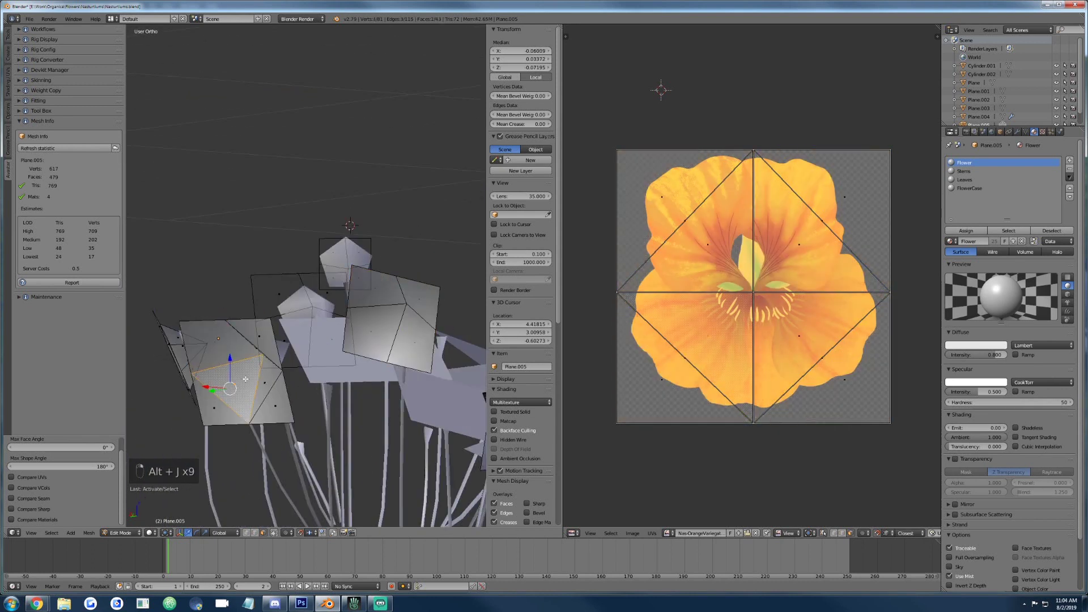
right_click(275, 388, "shift")
key("alt+j")
right_click(253, 344)
right_click(262, 334, "shift")
Merge the triangle pairs of the last flower plane, low beneath the leaves, into quads and deselect everything.
key("alt+j")
scroll(263, 334, "down", 3)
middle_click_drag(266, 331, 351, 325)
scroll(351, 325, "up", 5)
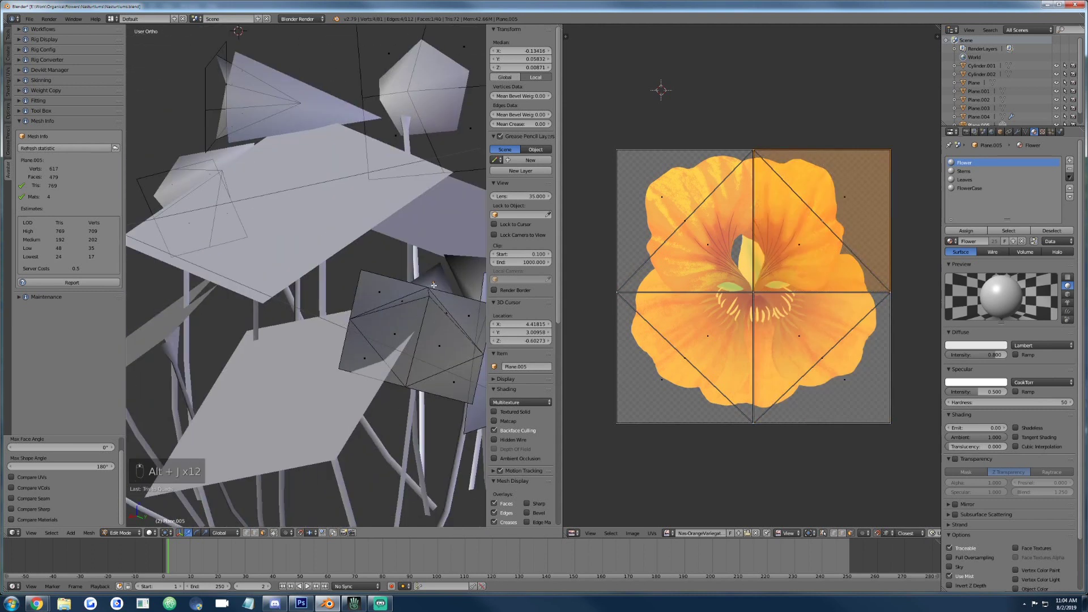
right_click(380, 292)
right_click(402, 300, "shift")
key("alt+j")
right_click(282, 305)
right_click(300, 341, "shift")
middle_click_drag(451, 308, 344, 296, "shift")
key("alt+j")
right_click(312, 276)
key("alt+j")
scroll(287, 268, "down", 8)
key("a")
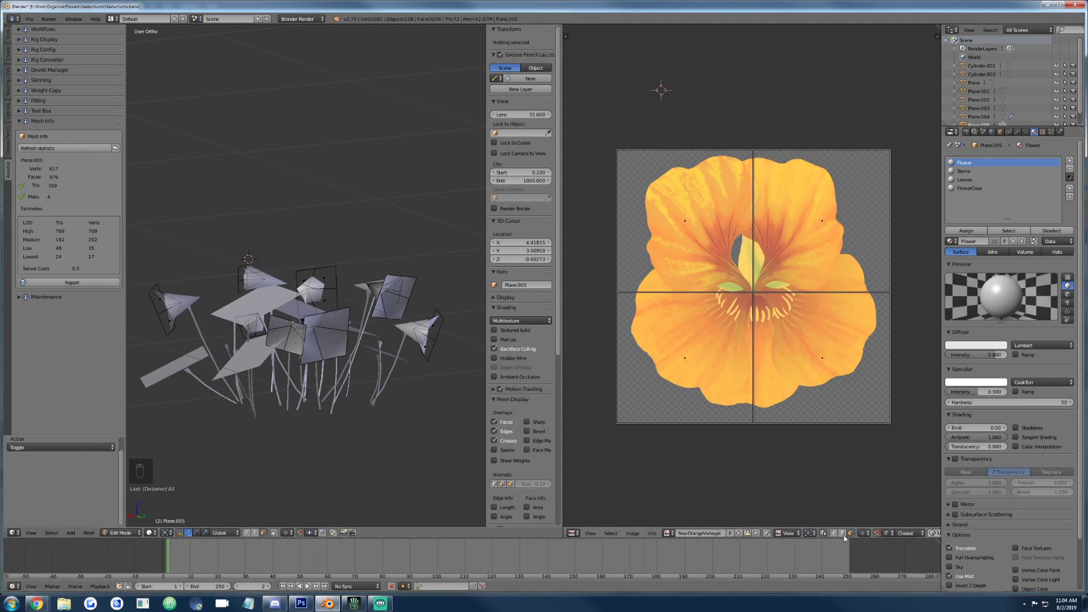
Select the vertical centre line of the flower UVs and Edge Slide it fully to the planes' side edges with factor 1.000.
key("a")
key("a")
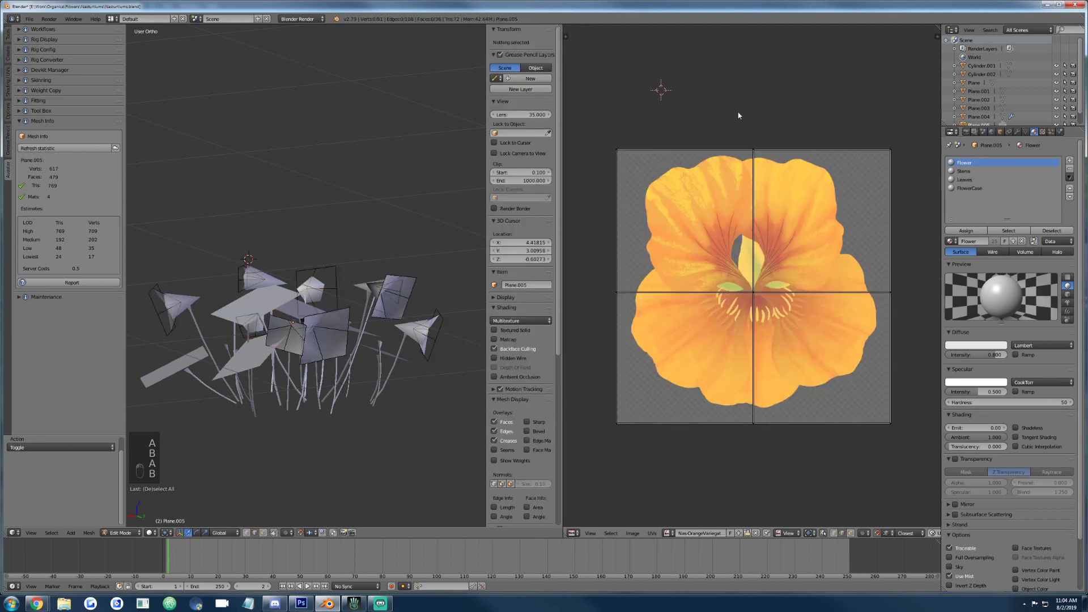
left_click_drag(738, 115, 773, 487)
key("ctrl+e")
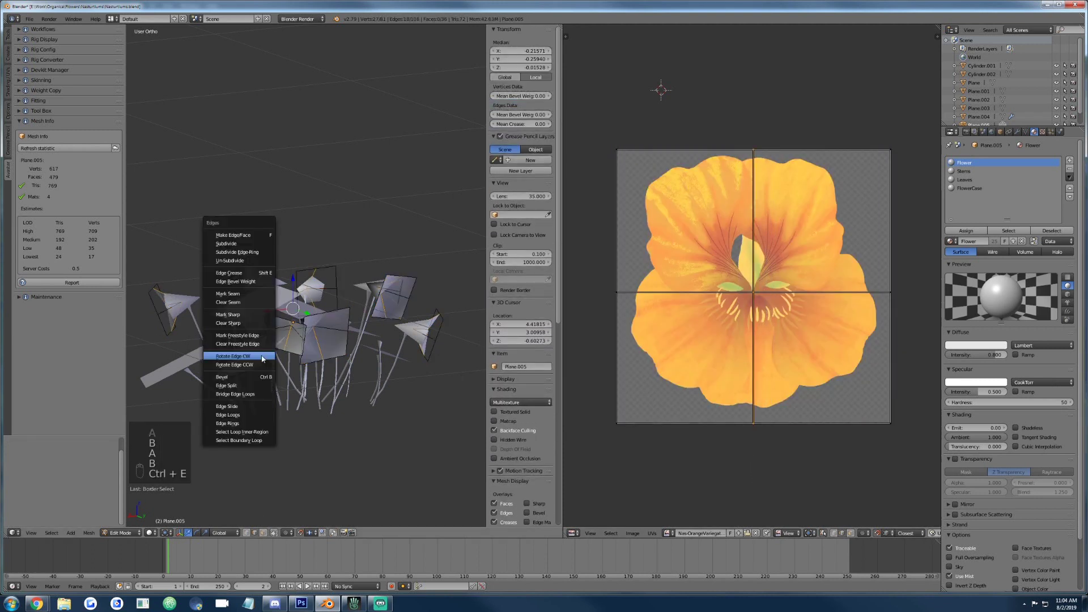
left_click(238, 406)
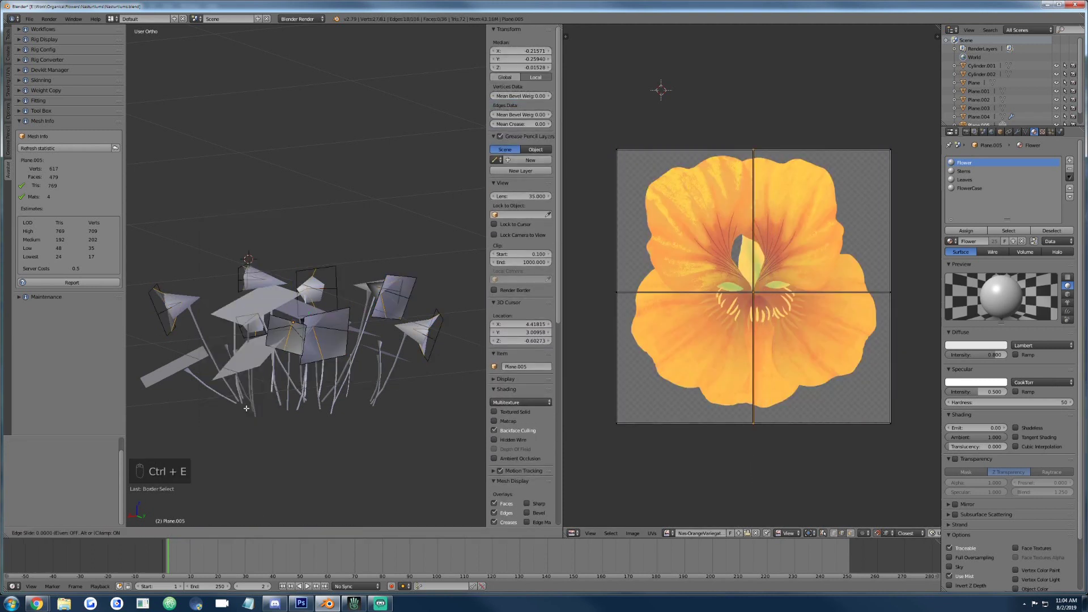
left_click(132, 431)
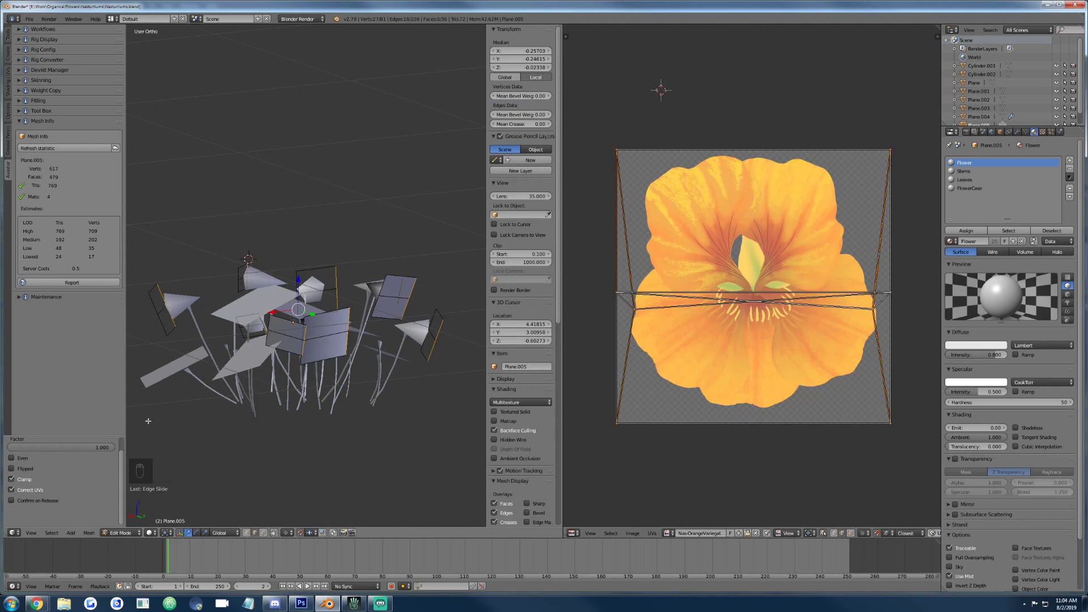
Move the displaced UV vertices at the left end of the flower's middle line onto the texture's left border.
key("a")
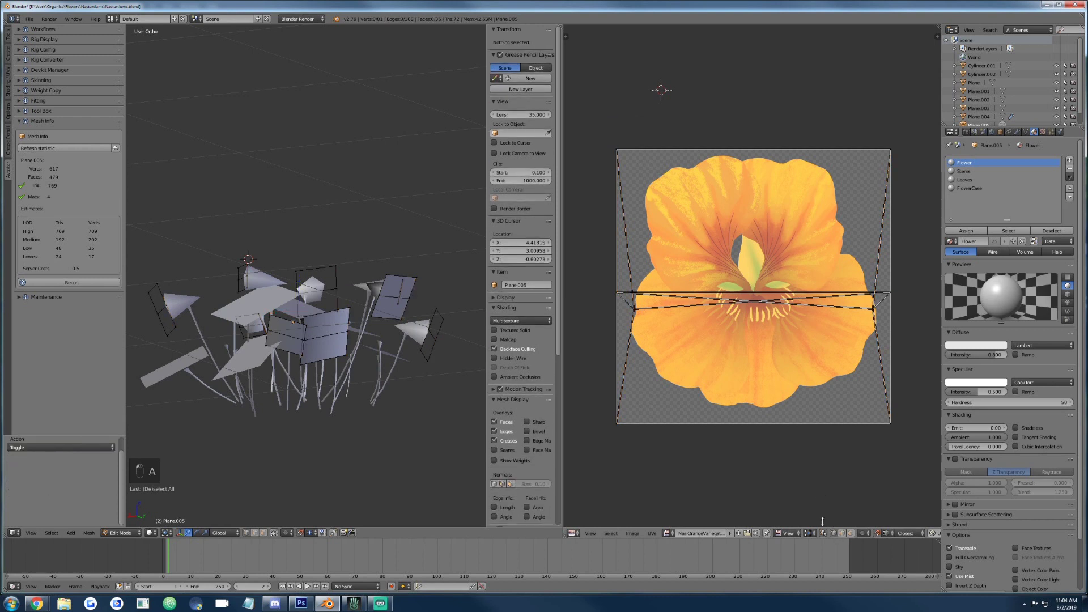
key("b")
left_click_drag(621, 294, 641, 315)
key("g")
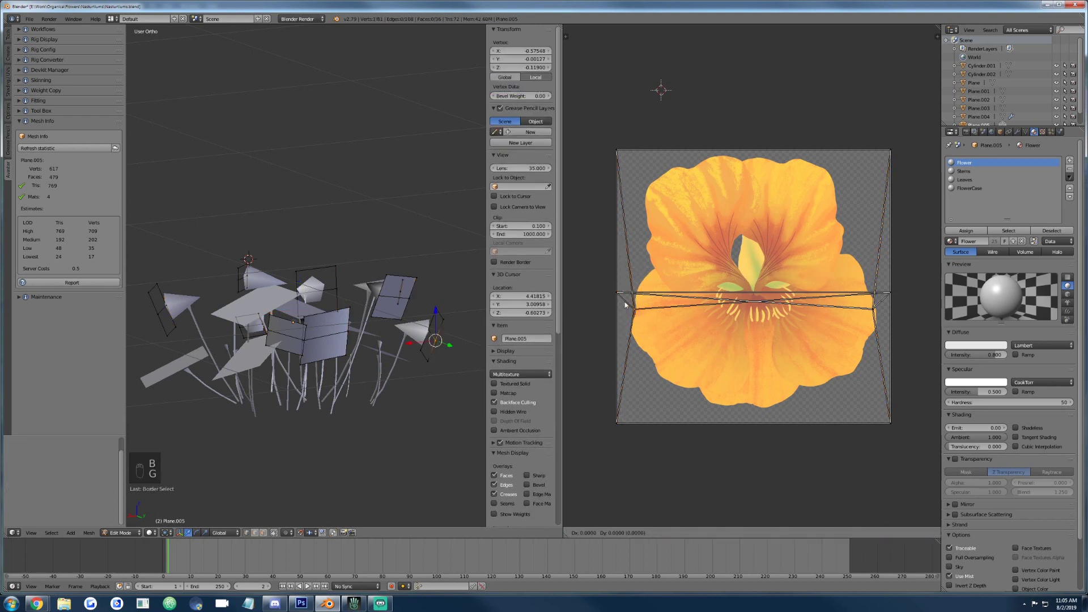
left_click(616, 294)
Move the displaced UV vertices at the right end of the middle line onto the texture's right border.
key("a")
key("b")
left_click_drag(860, 298, 895, 332)
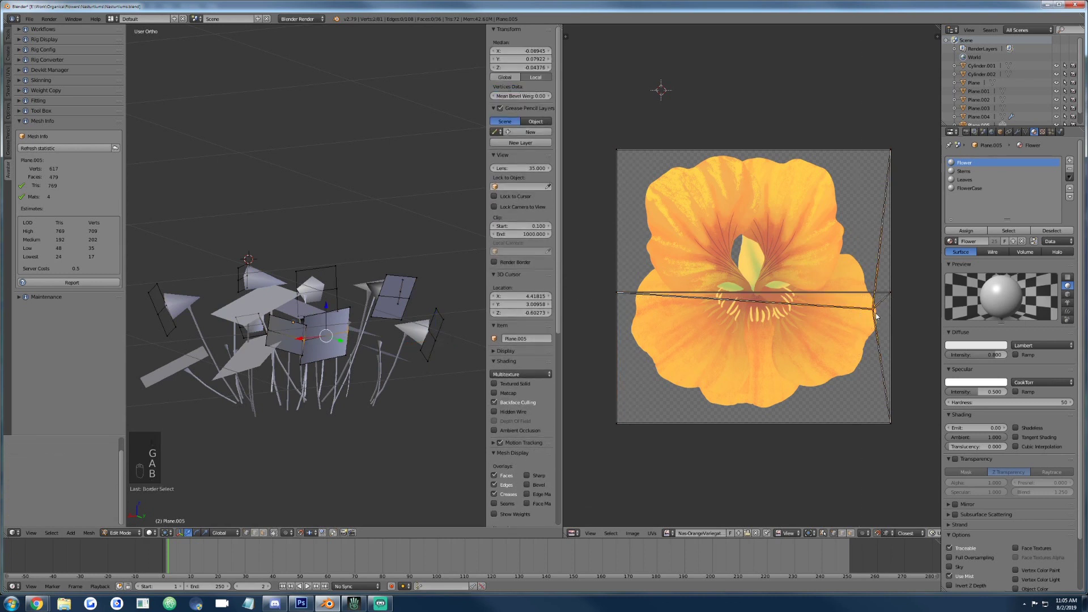
key("s")
left_click(838, 263)
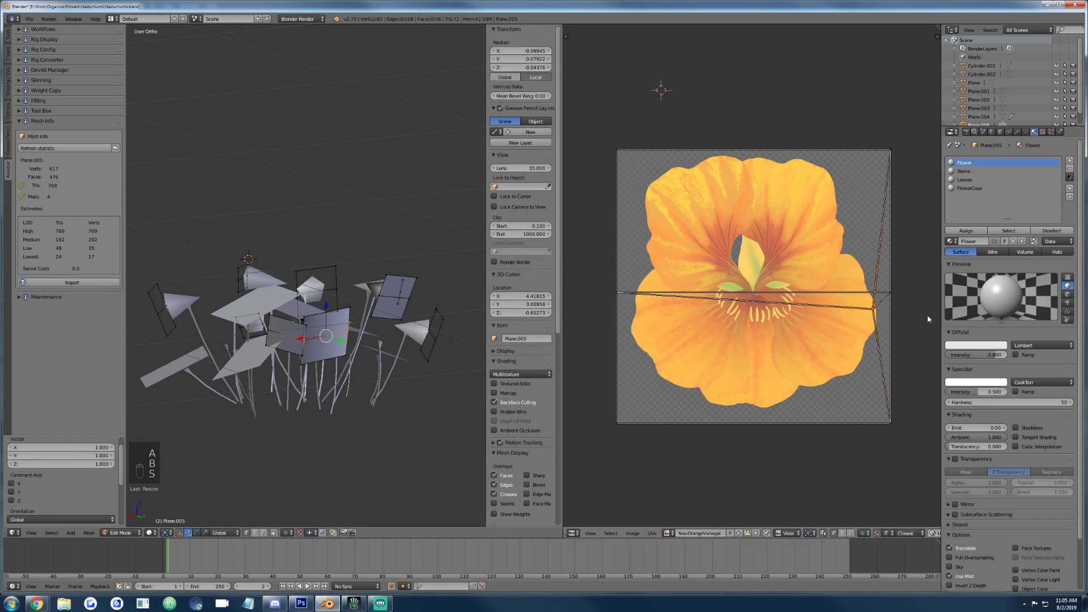
key("g")
left_click(904, 317)
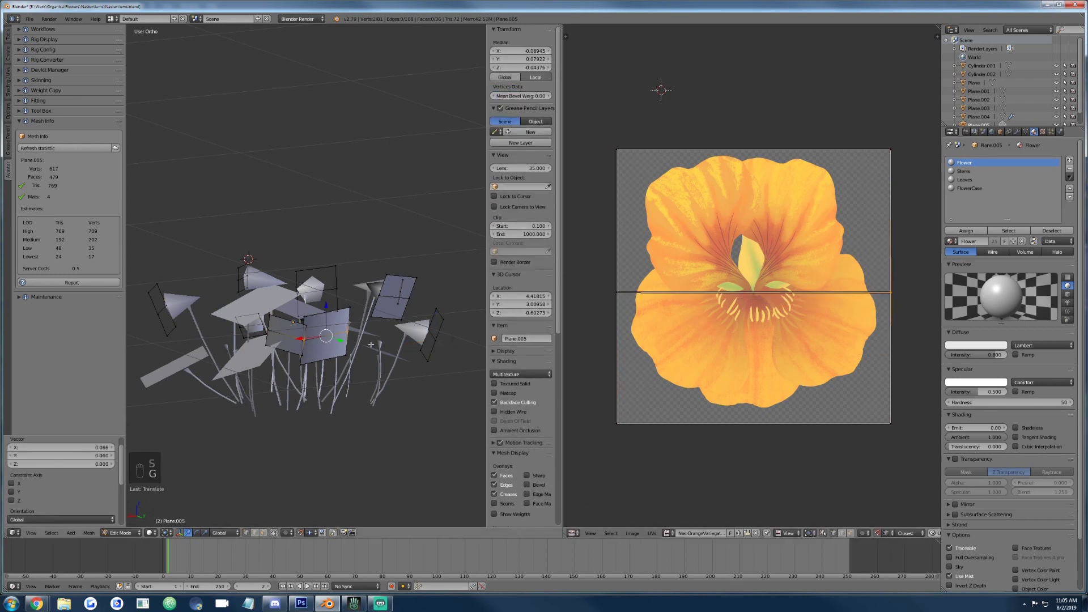
Select all flower geometry and apply Remove Doubles to merge the slid centre vertices with the side edges.
key("a")
key("a")
key("a")
key("w")
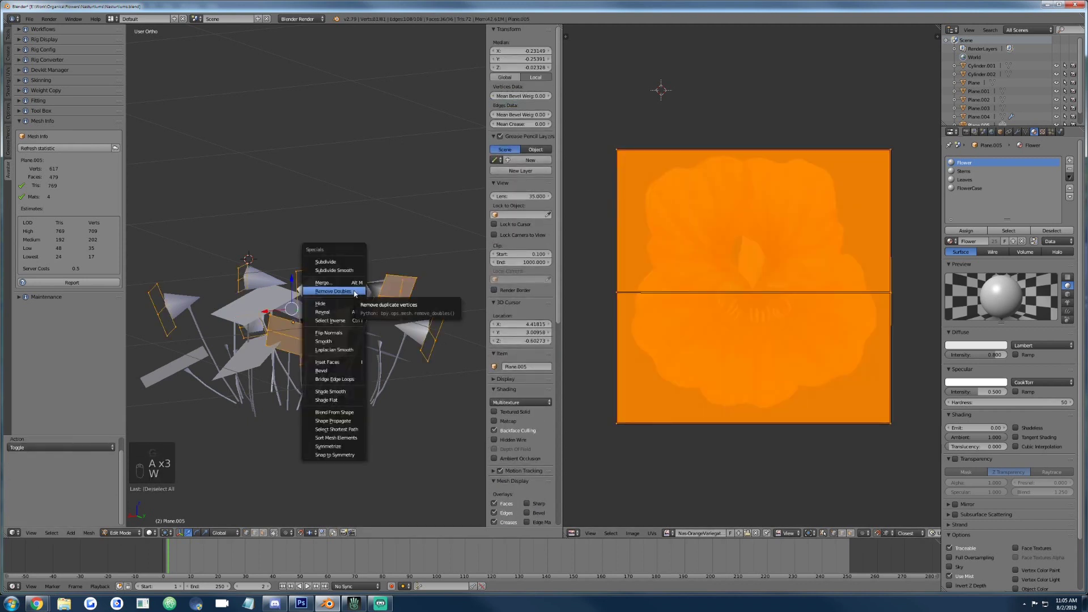
left_click(354, 293)
Move the stray UV vertex at the right end of the horizontal middle line into alignment with its neighbours.
key("a")
key("b")
left_click_drag(592, 262, 929, 308)
scroll(882, 299, "up", 5)
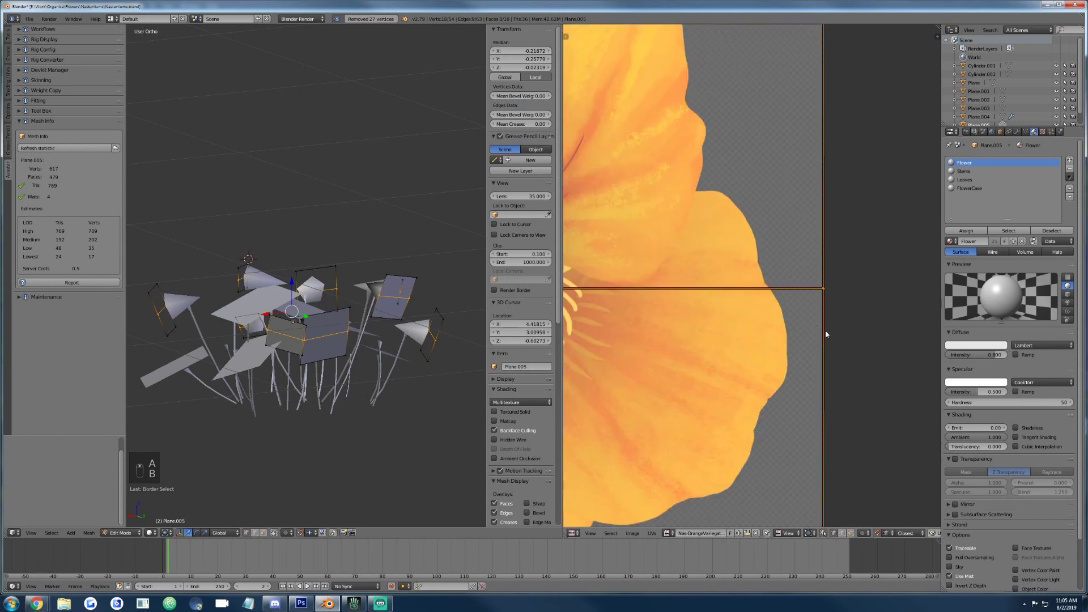
scroll(825, 331, "up", 3)
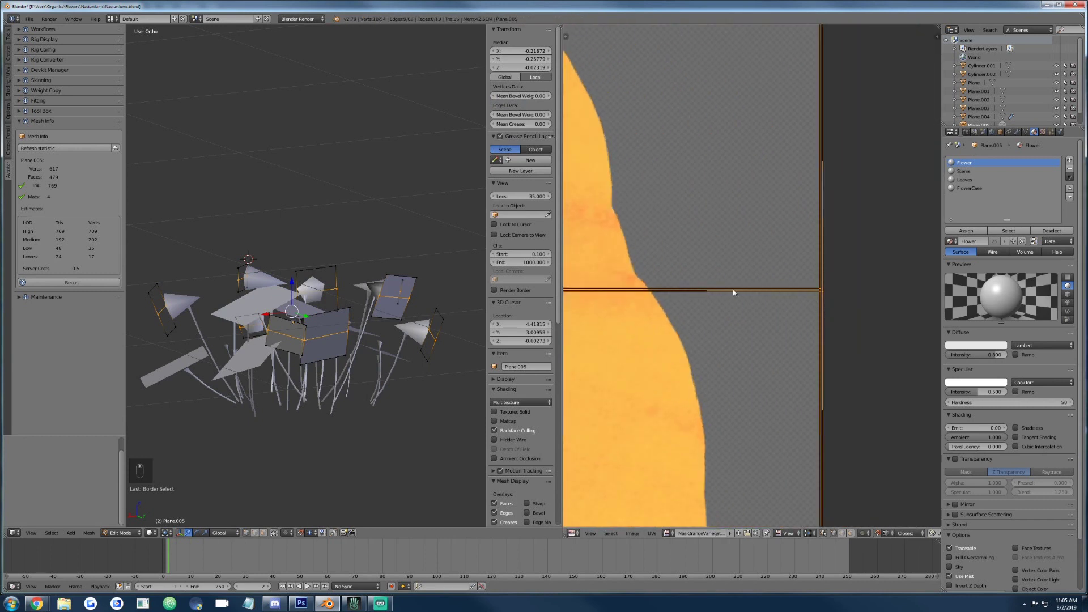
scroll(828, 286, "up", 3)
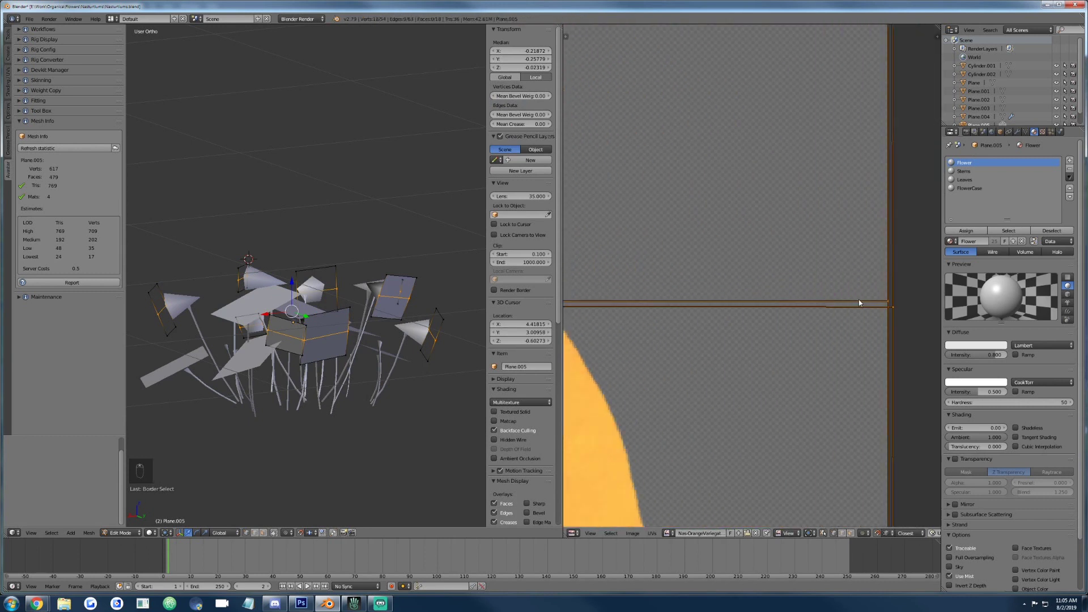
middle_click_drag(859, 302, 751, 303)
key("a")
key("b")
left_click_drag(783, 304, 808, 324)
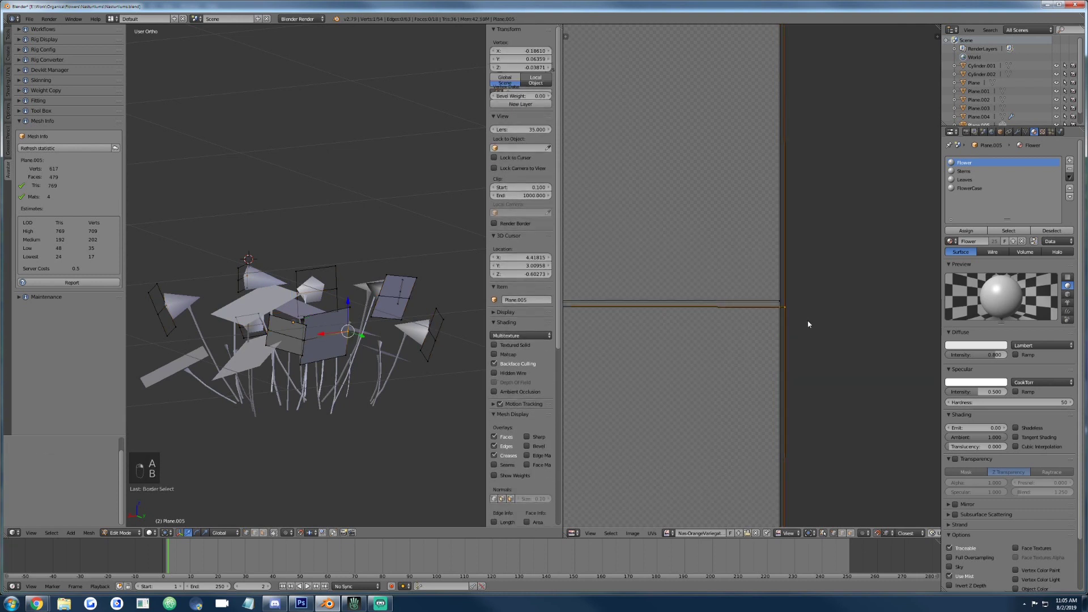
key("g")
left_click(776, 300)
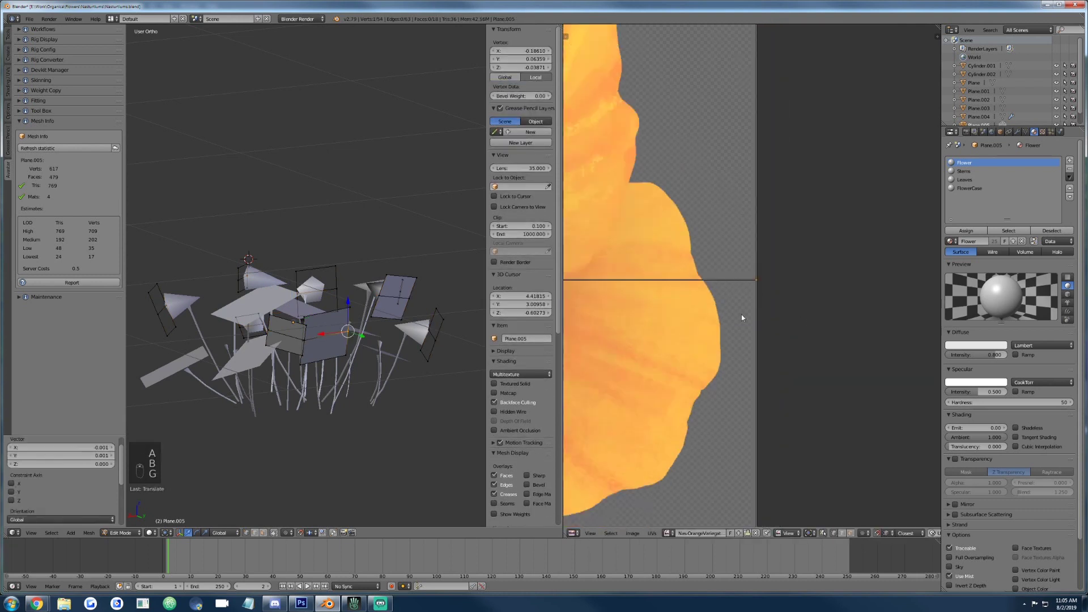
scroll(741, 314, "down", 6)
scroll(725, 255, "up", 3)
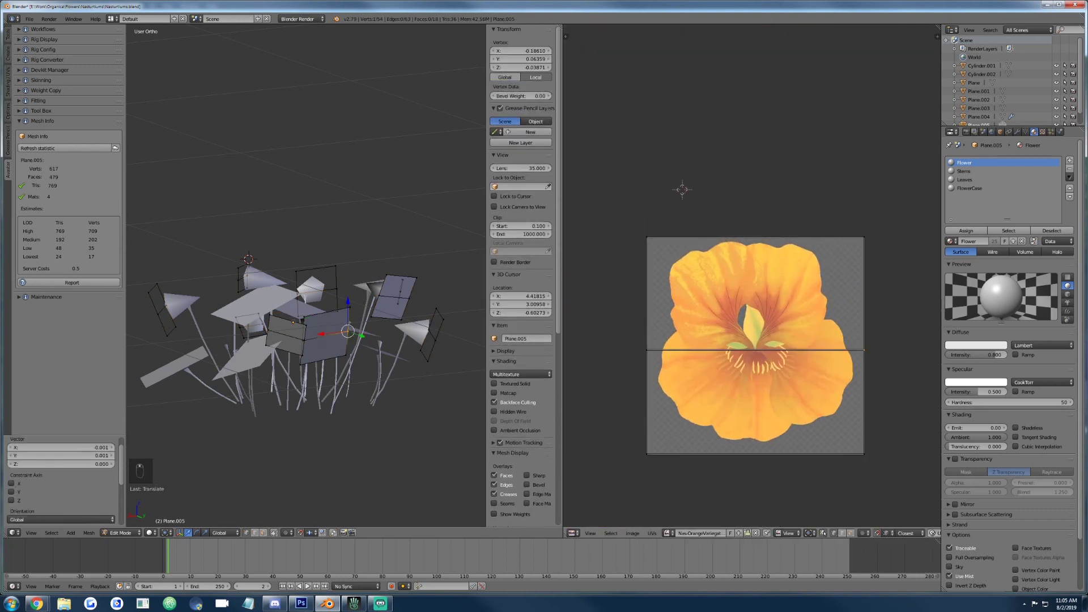
Run Remove Doubles once more on the whole flower mesh after the UV correction.
key("a")
key("a")
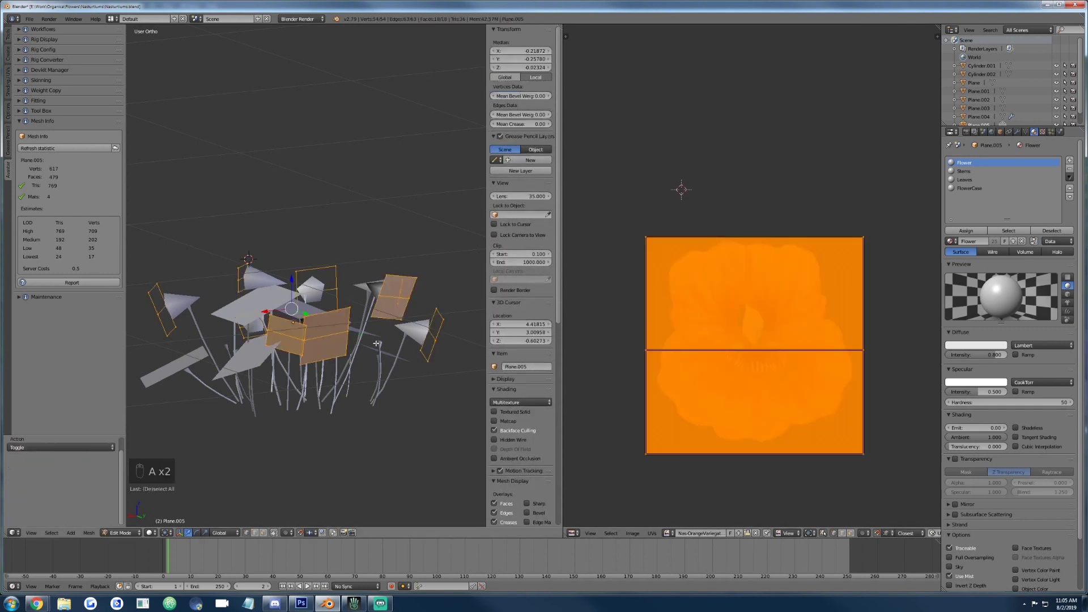
key("w")
left_click(376, 343)
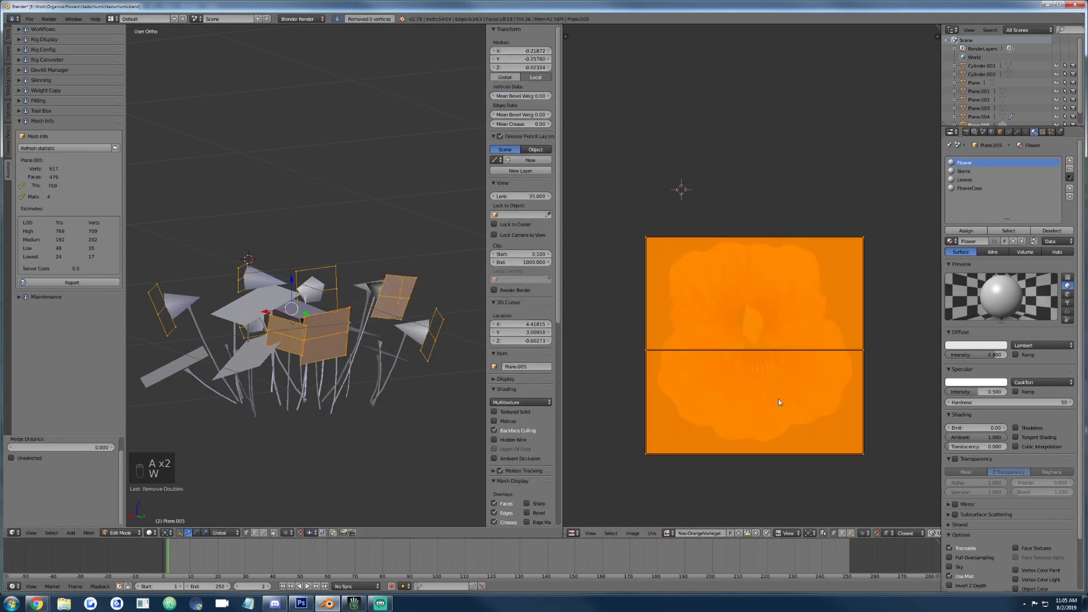
Edge Slide the horizontal centre line fully to the flower planes' upper edges, expand the selection and merge the overlapping vertices with Remove Doubles.
key("a")
key("b")
left_click_drag(617, 334, 881, 377)
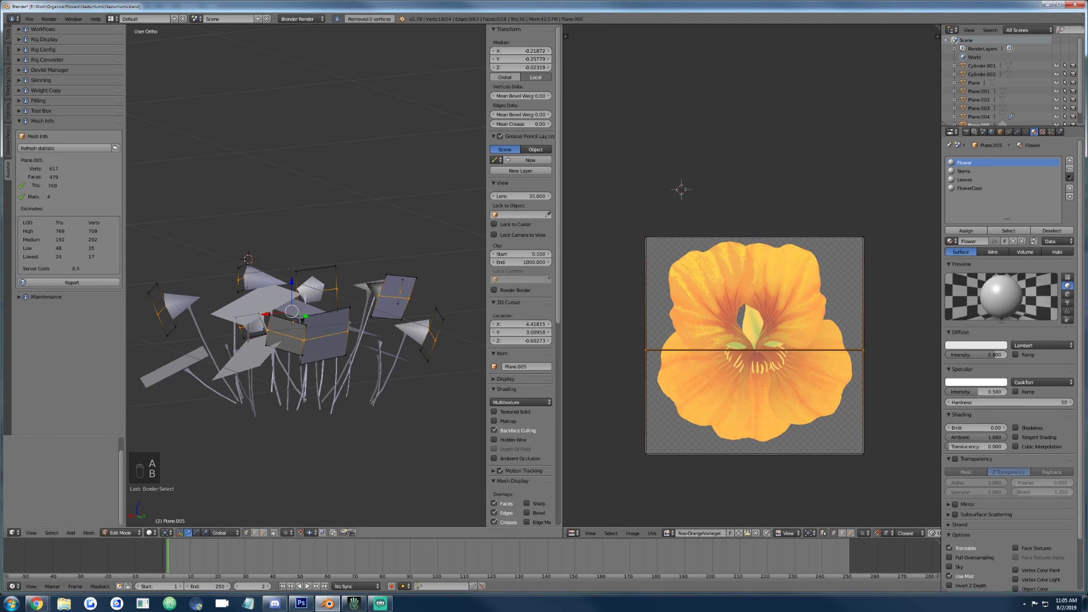
key("ctrl+e")
left_click(332, 384)
left_click(396, 96)
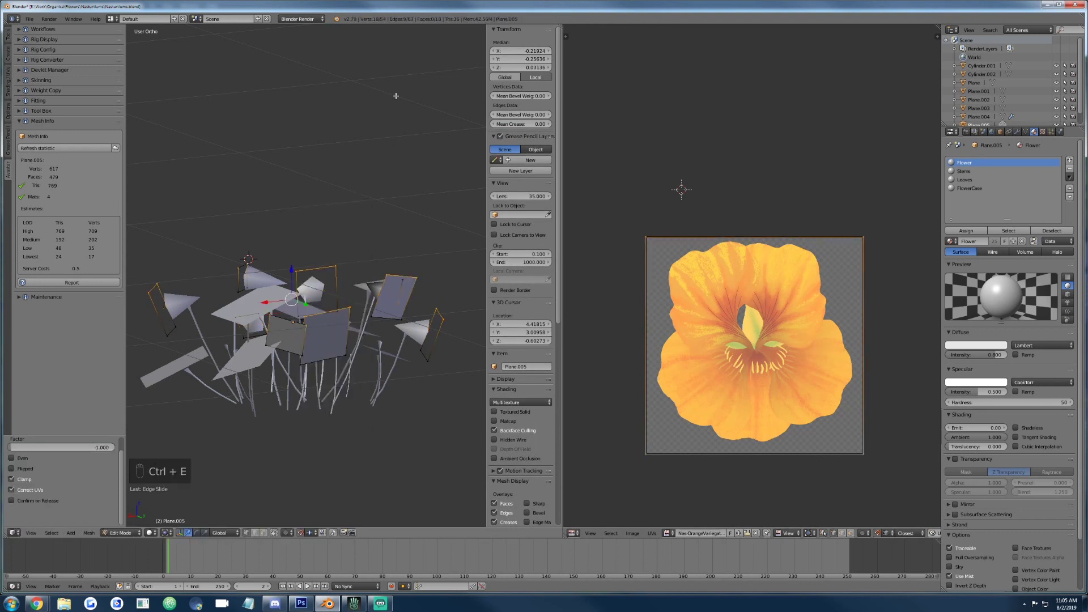
key("w")
left_click(343, 291)
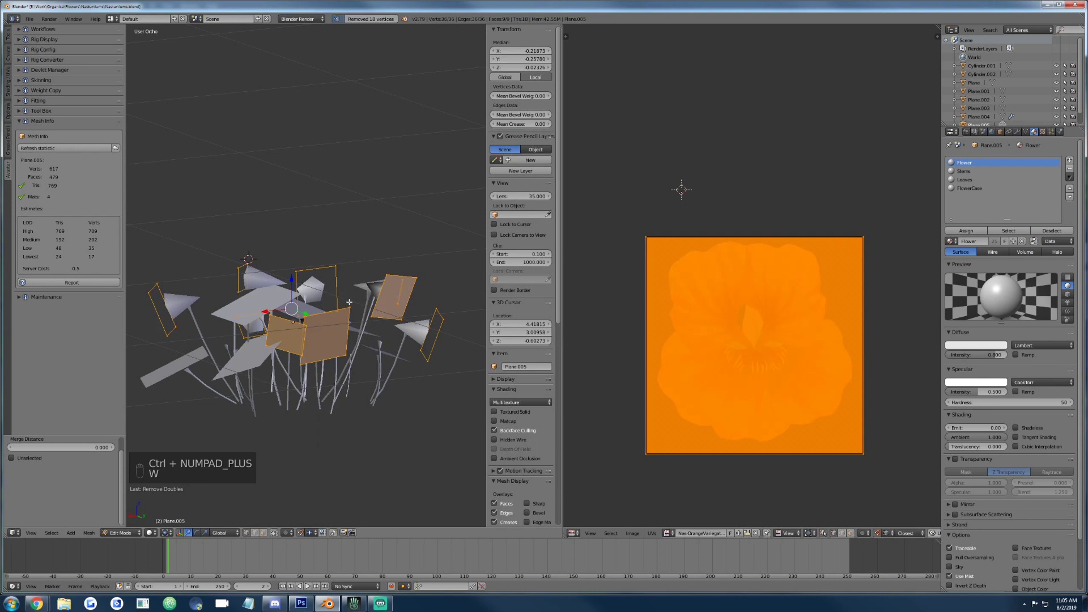
Duplicate the single-quad flower planes in place and flip the duplicates' normals so the flowers are double-sided.
key("shift+d")
right_click(349, 302)
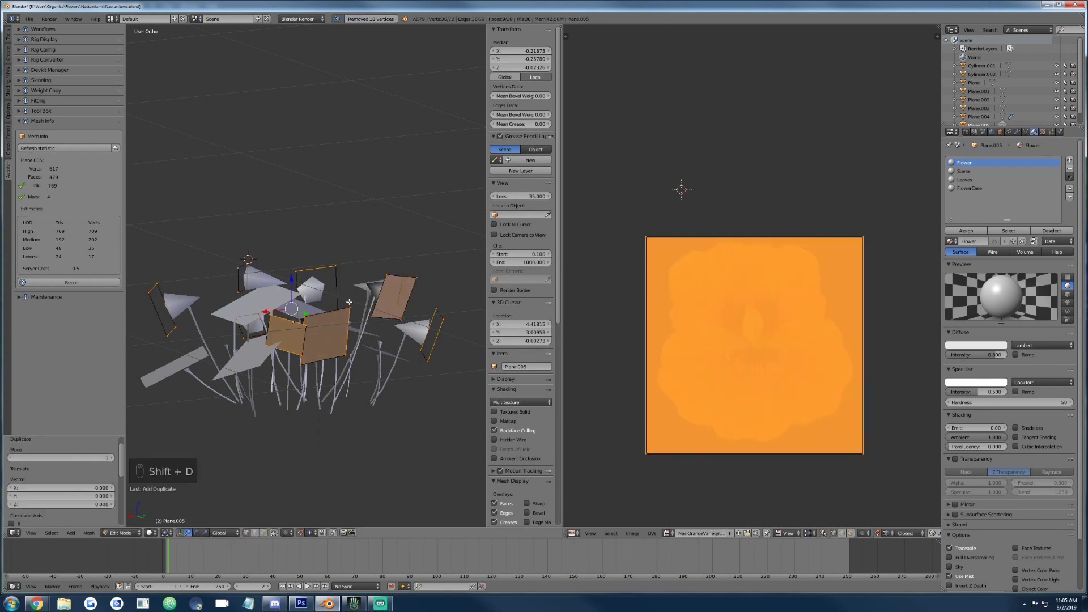
key("ctrl+f")
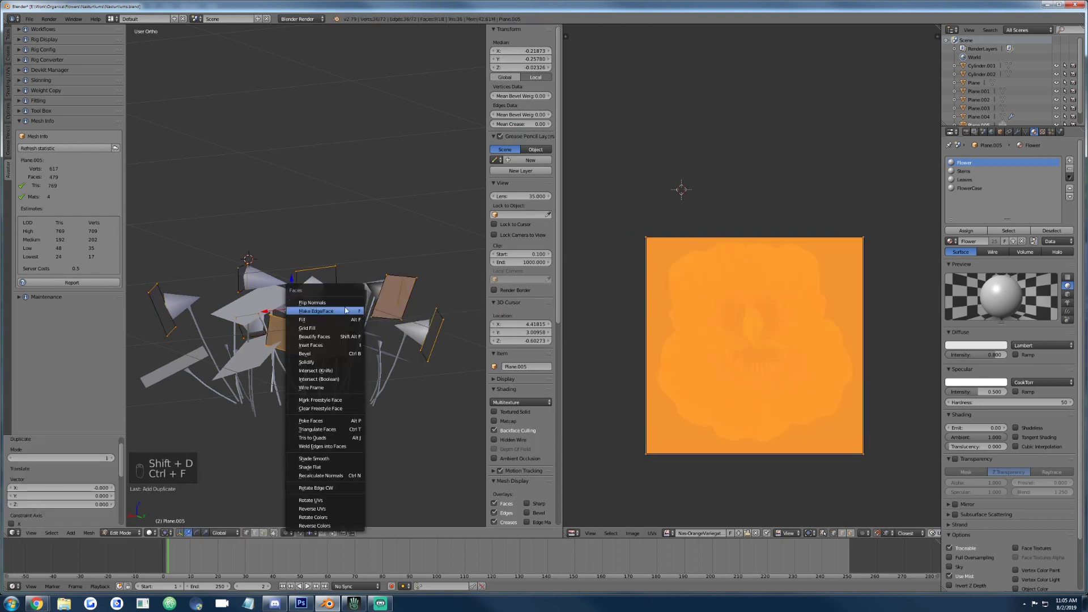
left_click(344, 302)
scroll(229, 205, "down", 2)
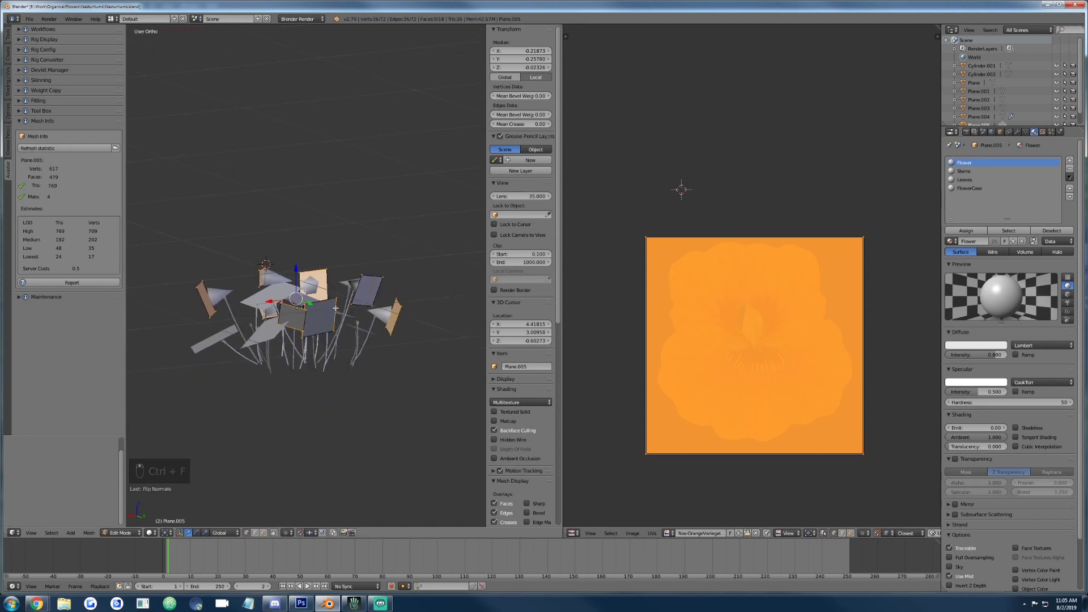
scroll(229, 206, "down", 1)
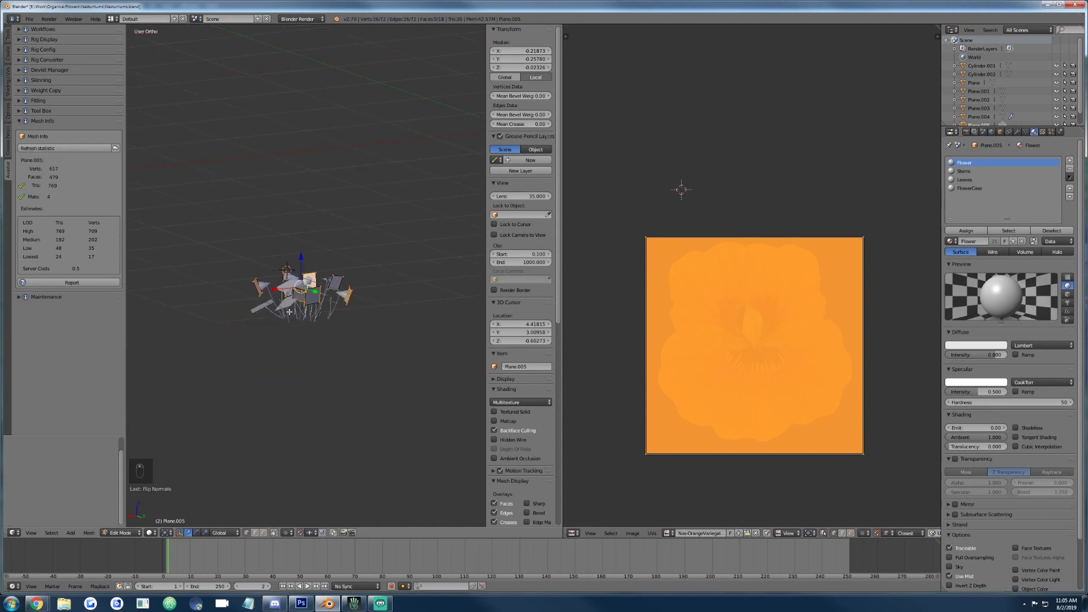
Return the double-sided flower mesh to Object Mode and join it with the rest of the simplified plant.
scroll(289, 309, "up", 3)
key("a")
key("a")
key("a")
key("a")
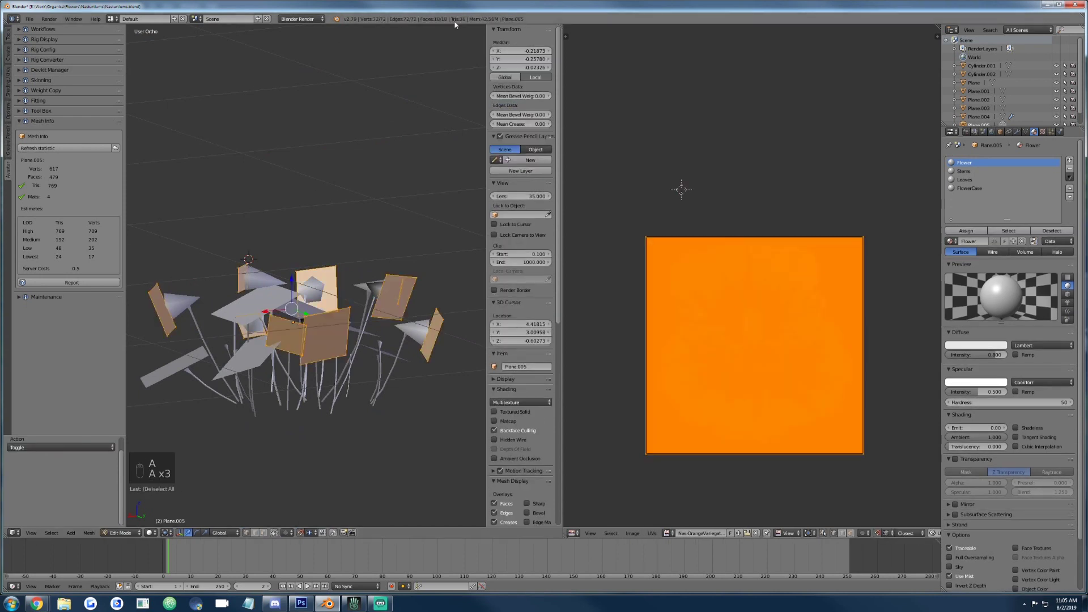
key("Tab")
key("Tab")
key("Tab")
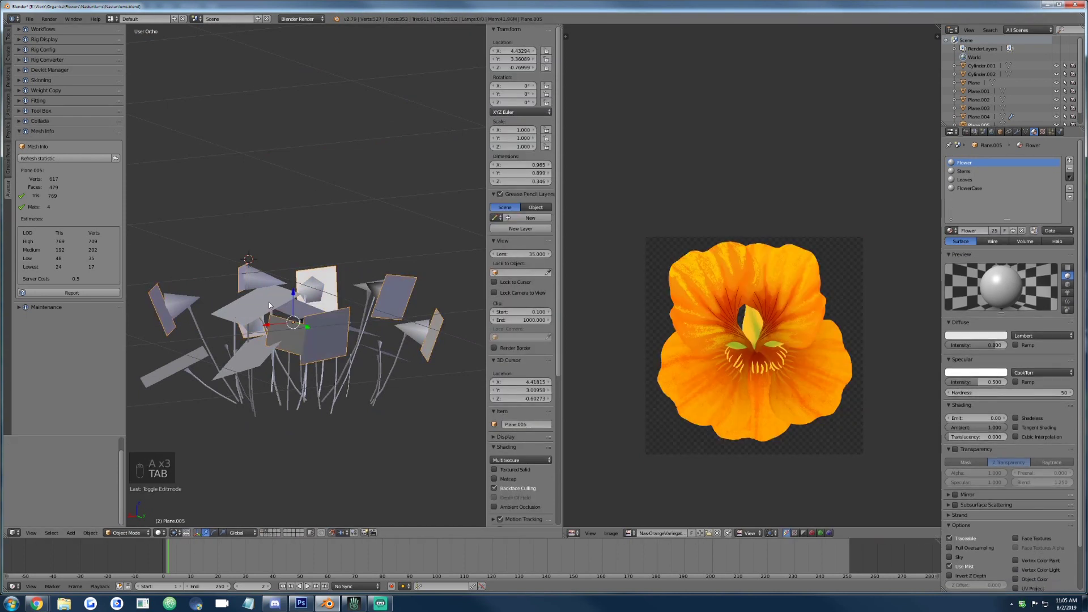
right_click(252, 297, "shift")
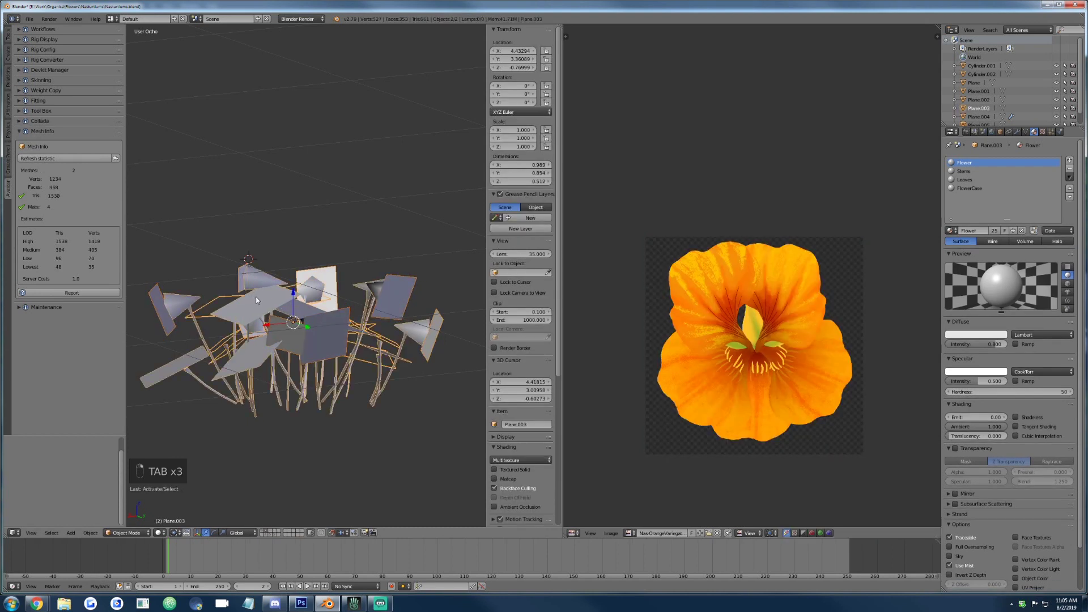
key("ctrl+j")
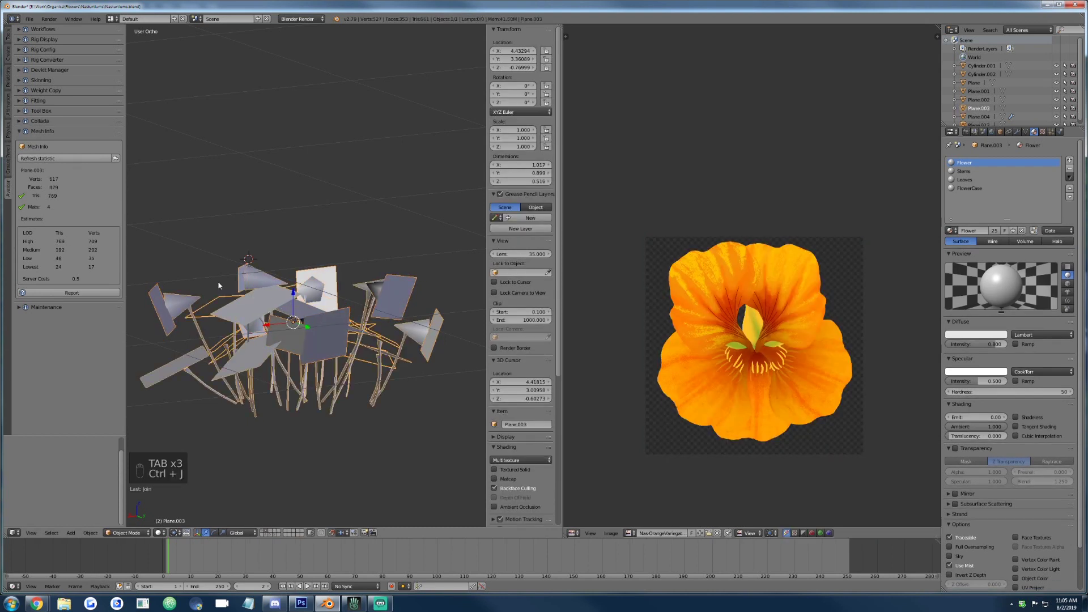
Select all geometry of the joined plant in Edit Mode and refresh its mesh statistics.
key("Tab")
key("a")
key("a")
key("a")
key("a")
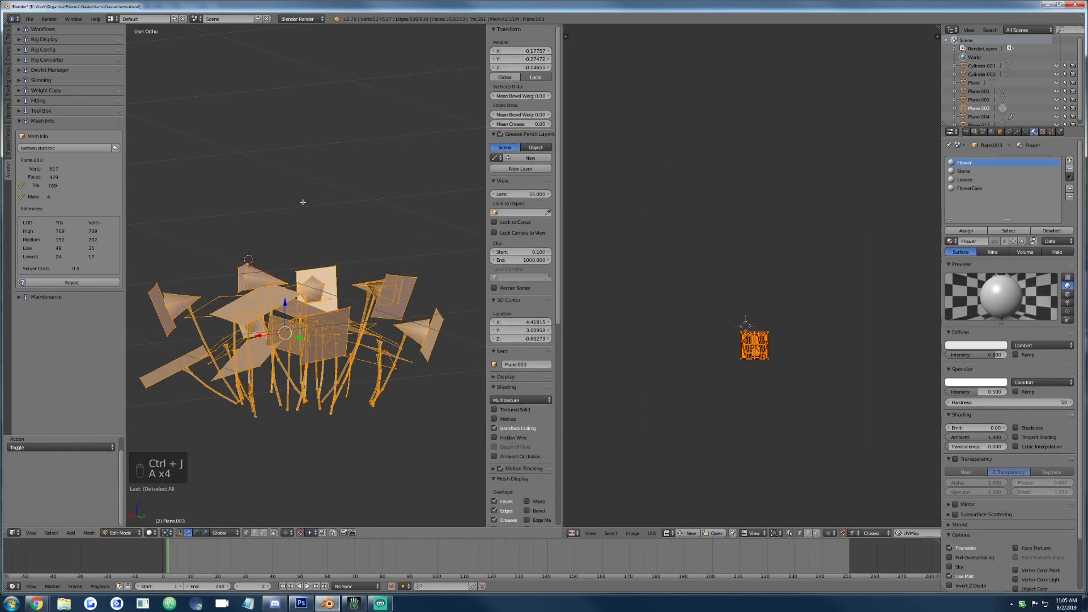
left_click(42, 149)
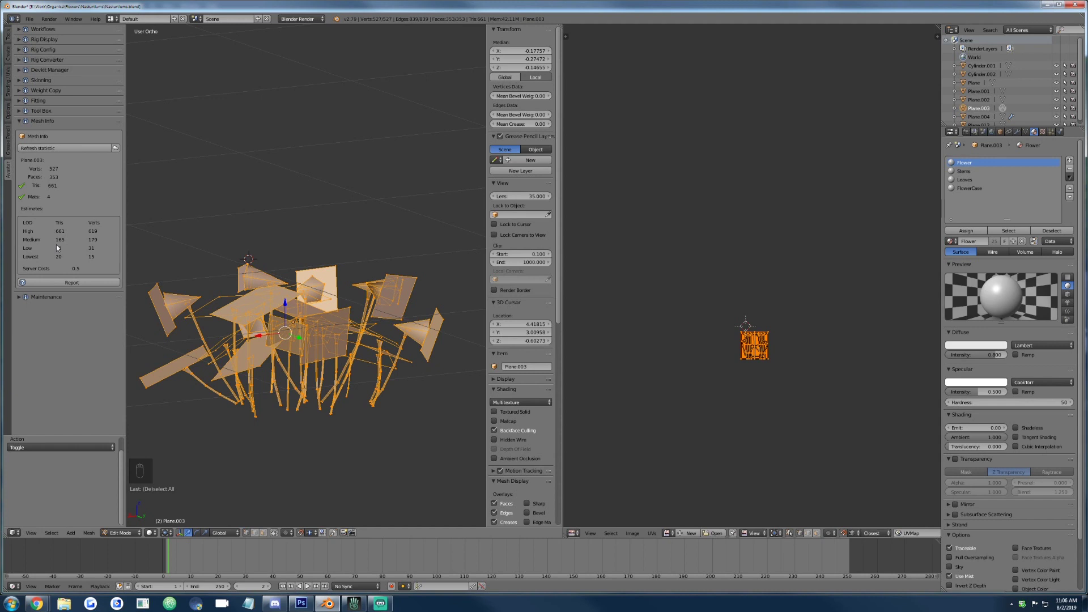
From the front view, select only the geometry using the Stems material and separate it into its own object.
key("KP_1")
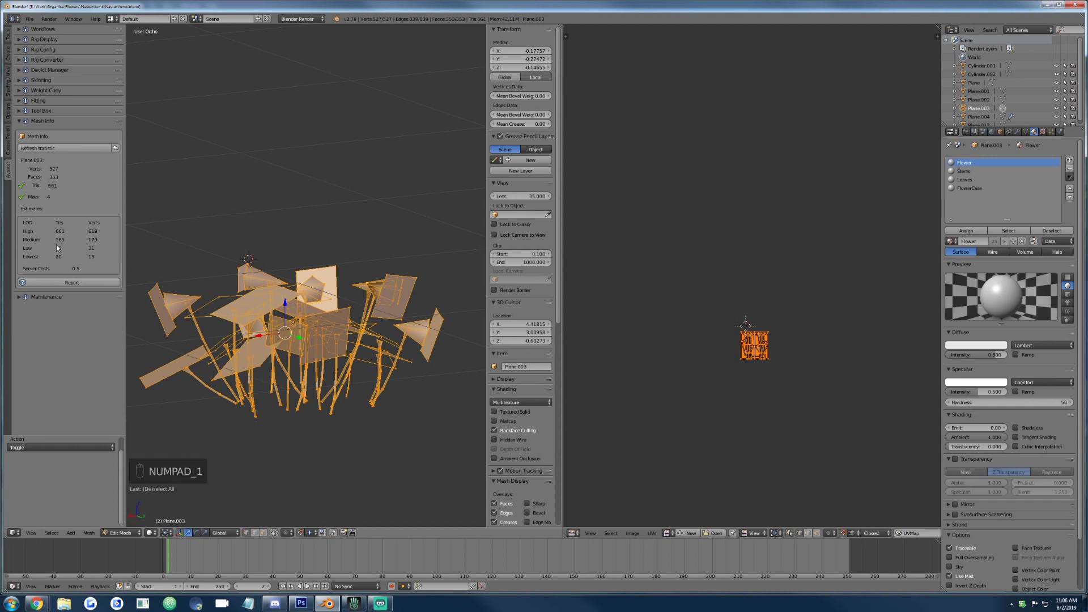
left_click(314, 187)
key("KP_1")
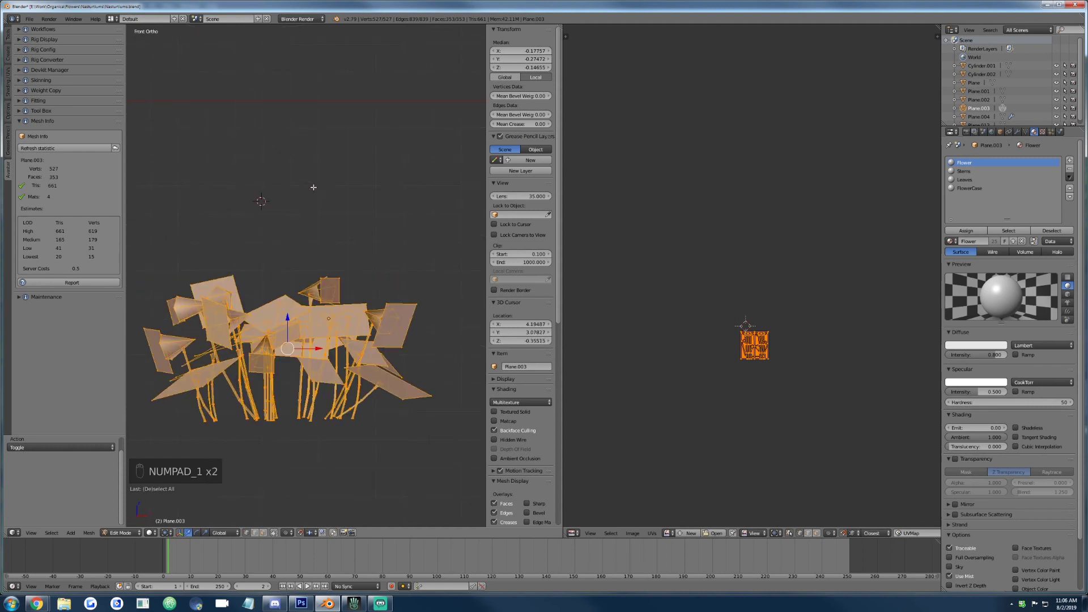
scroll(396, 338, "down", 5)
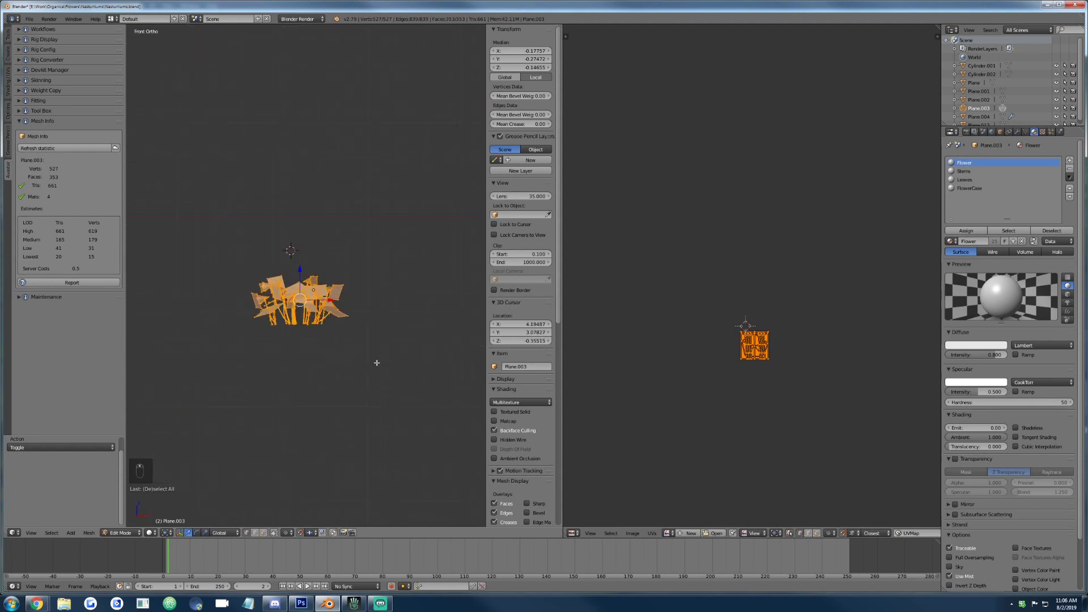
scroll(377, 363, "up", 5)
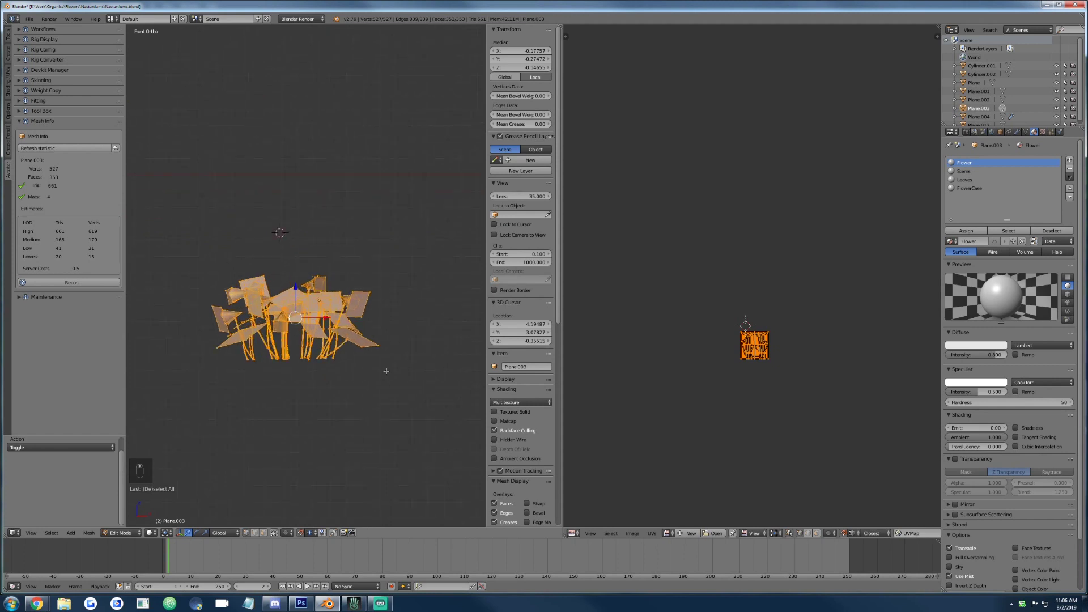
left_click(963, 171)
key("a")
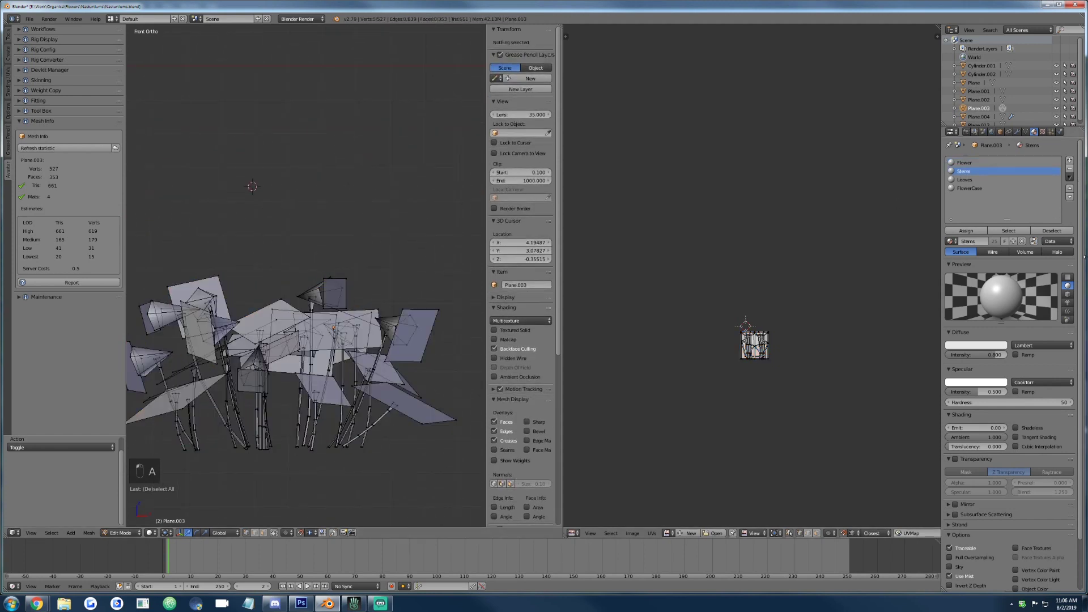
left_click(1008, 230)
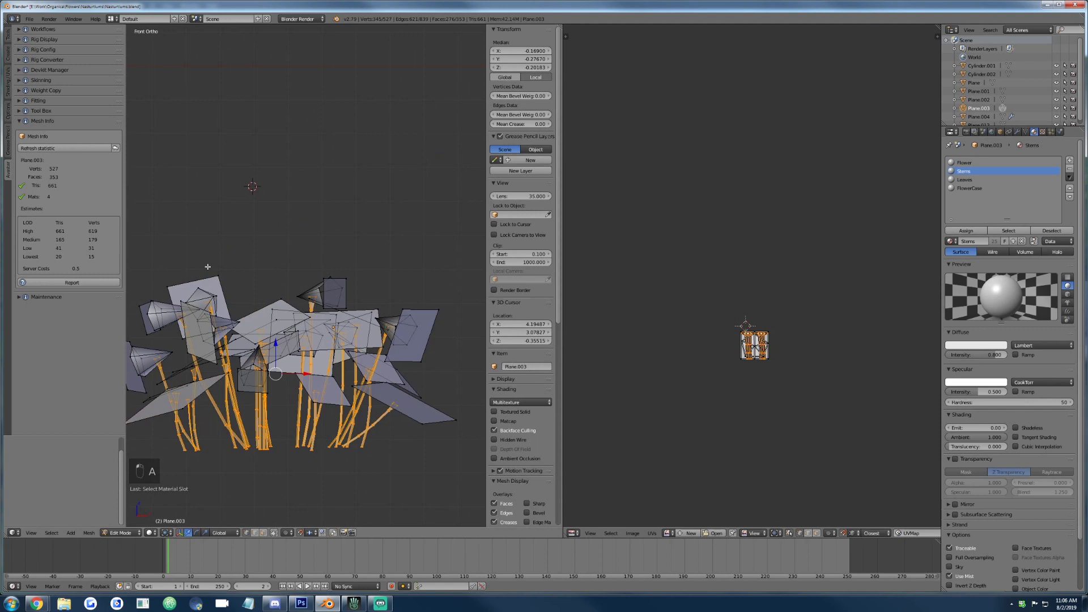
key("p")
left_click(207, 266)
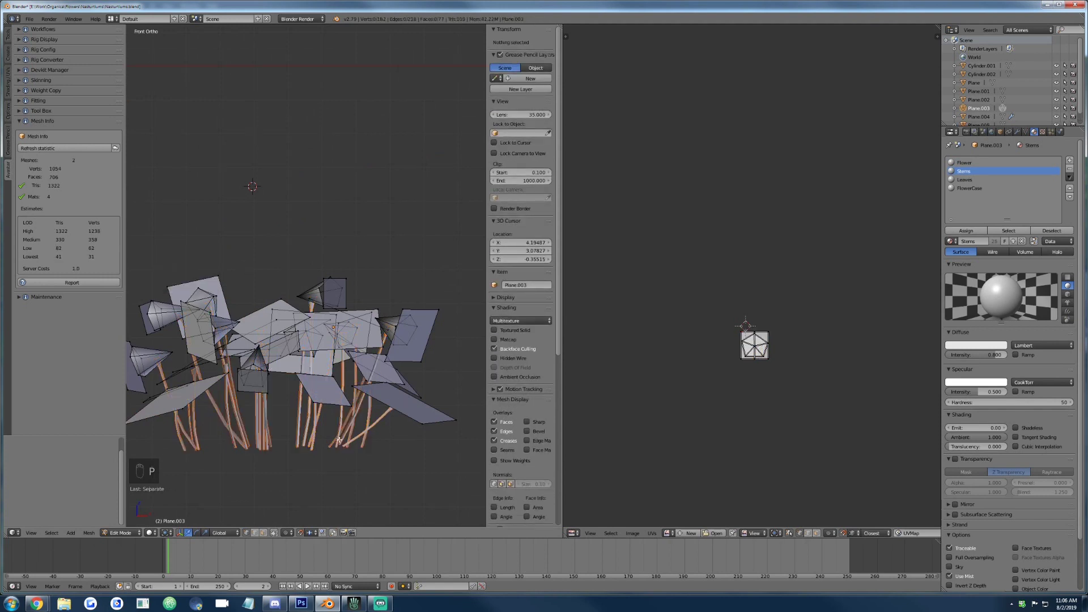
Open the separated stems object for editing and set up its UVs for edge selection.
key("Tab")
right_click(339, 439)
key("Tab")
scroll(755, 439, "up", 6)
middle_click_drag(755, 439, 730, 175)
scroll(729, 175, "up", 3)
left_click(808, 533)
Select the edge rings between the stems' two middle loops, merge them with Collapse and refresh the mesh statistics.
key("a")
key("a")
key("b")
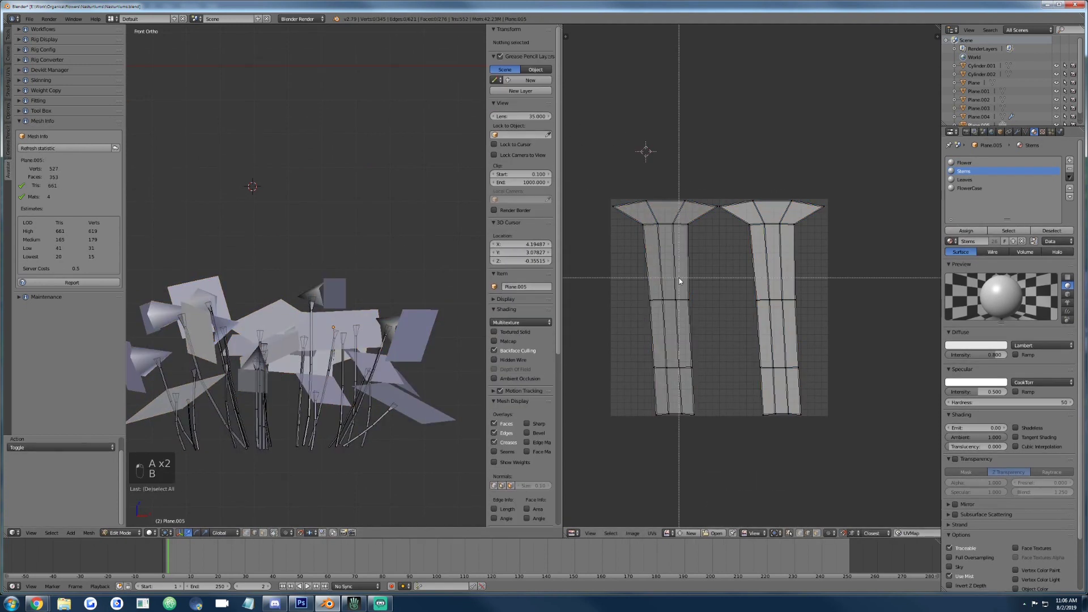
left_click_drag(679, 278, 701, 311)
key("b")
left_click_drag(678, 352, 703, 381)
key("b")
left_click_drag(690, 350, 723, 336)
key("b")
left_click_drag(750, 286, 766, 378)
key("ctrl+e")
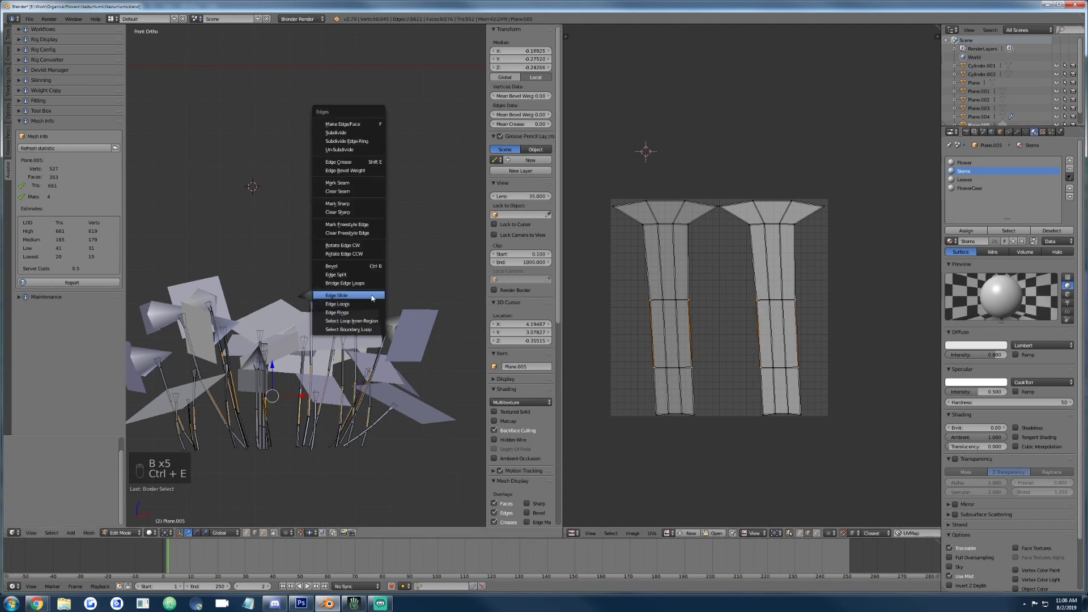
left_click(369, 320)
key("ctrl+z")
key("ctrl+e")
left_click(363, 305)
key("alt+m")
left_click(351, 301)
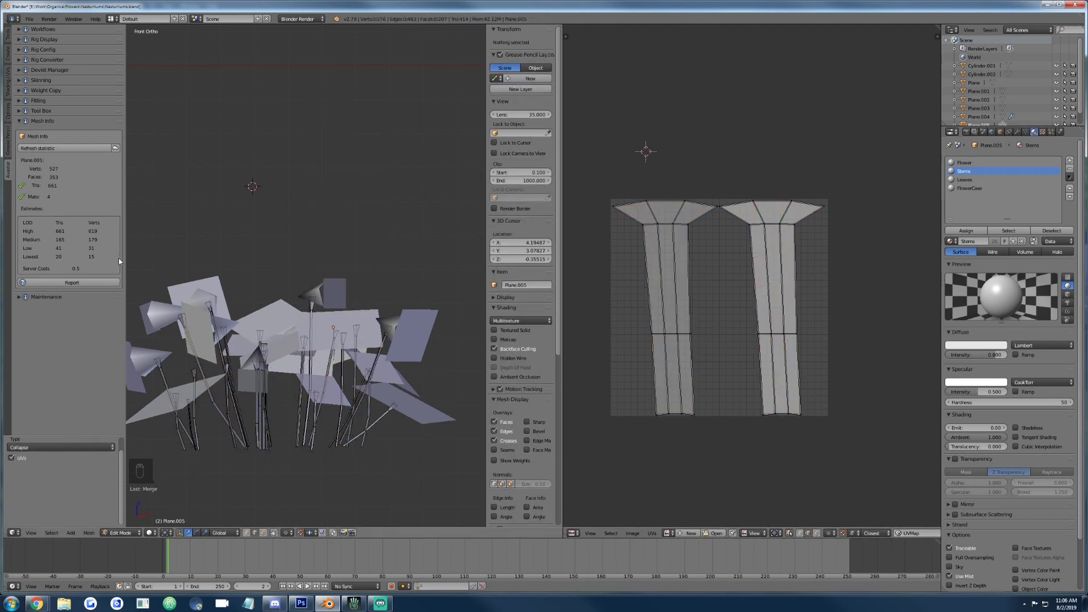
left_click(84, 148)
Select the edge rings of the stems' segment directly below the flared top and merge them with Collapse.
key("a")
key("a")
key("b")
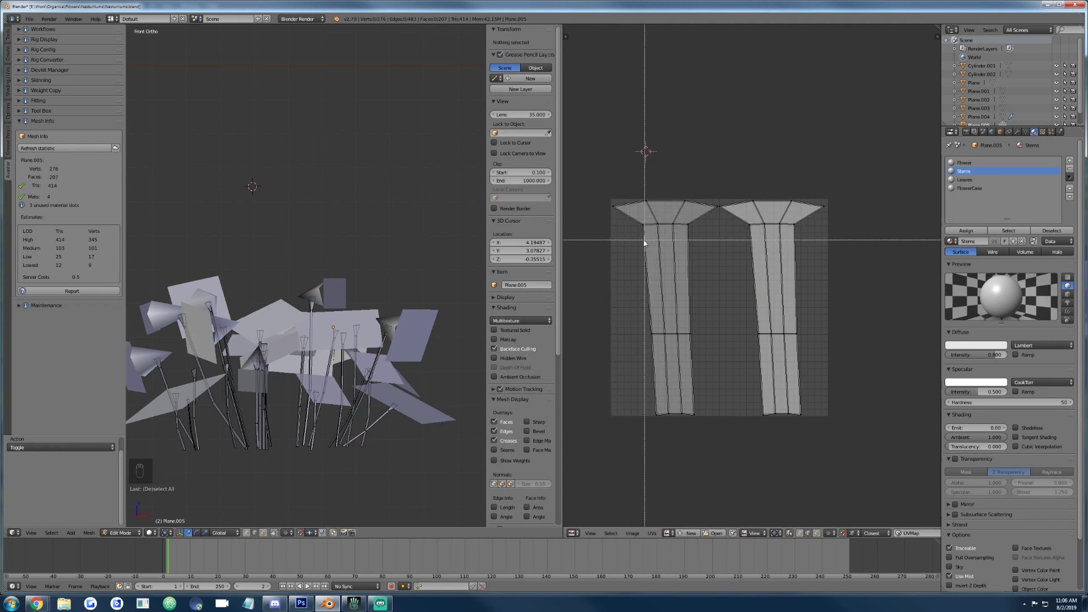
left_click_drag(644, 244, 877, 268)
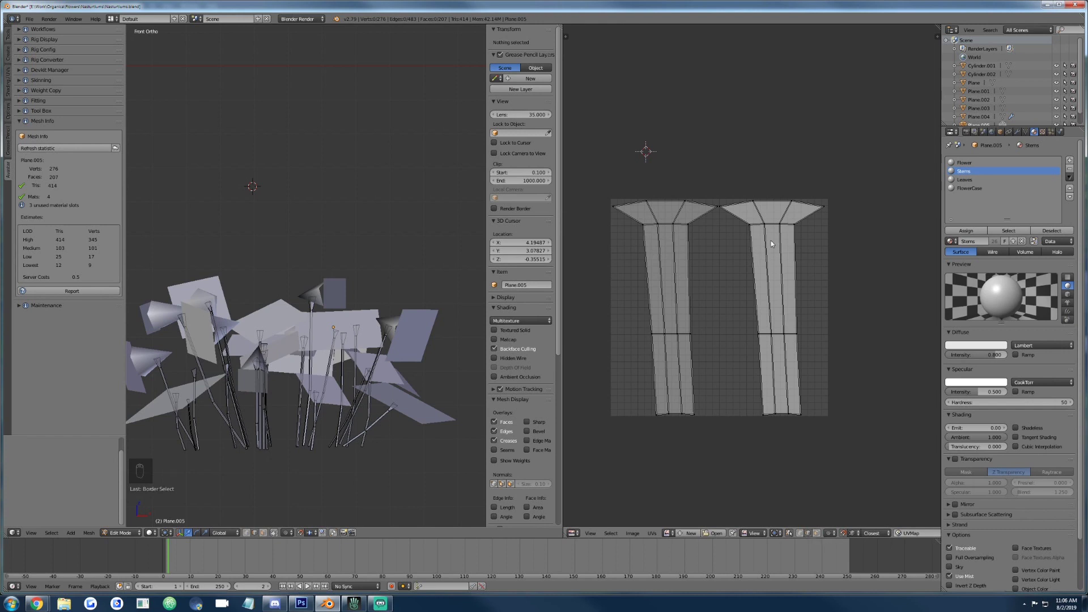
key("b")
left_click_drag(741, 215, 758, 233)
key("b")
left_click_drag(747, 323, 763, 348)
Select the top edge loops of both stem UV islands and collapse each stem's tip to a single point.
key("b")
left_click_drag(678, 211, 702, 238)
key("b")
key("ctrl+e")
left_click(437, 217)
key("alt+m")
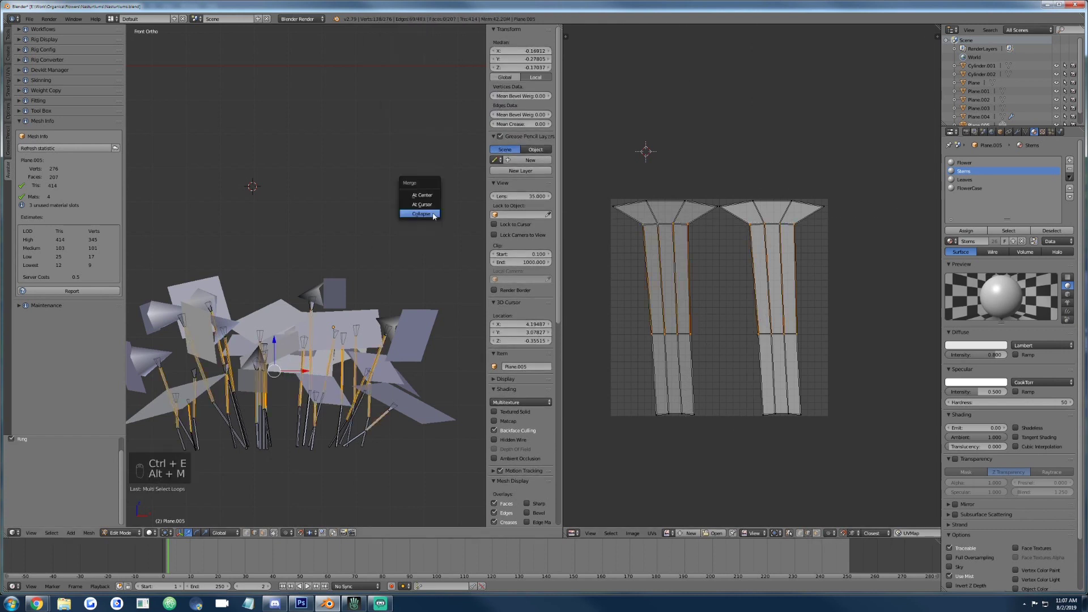
left_click(432, 214)
key("a")
key("a")
Try to slide the stems' remaining middle loop down to the base, then undo the attempt.
key("b")
left_click_drag(580, 164, 849, 219)
key("alt+m")
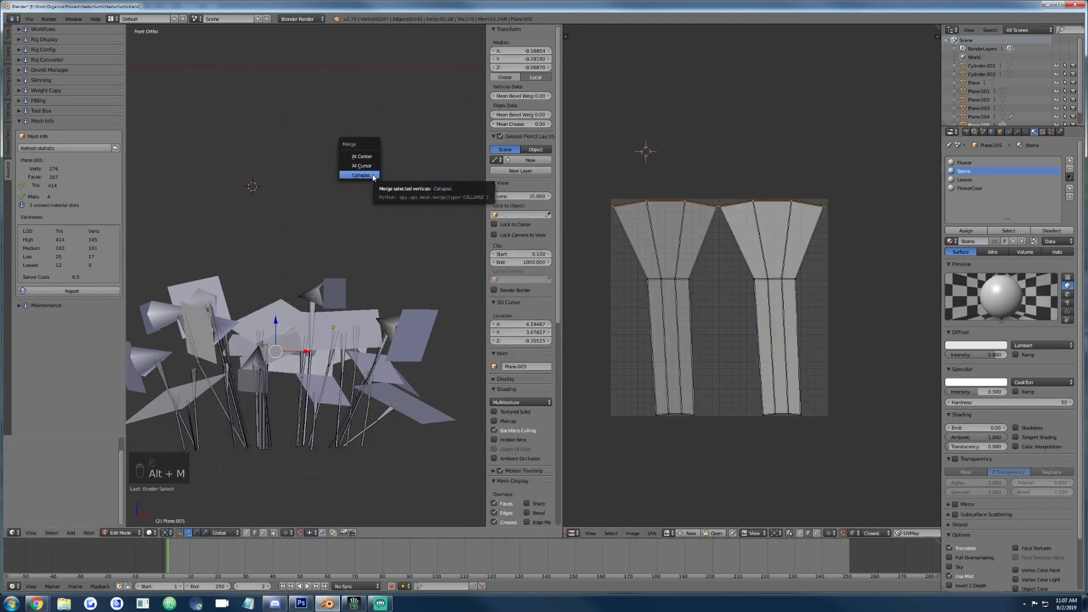
left_click(373, 176)
key("Tab")
key("Tab")
key("b")
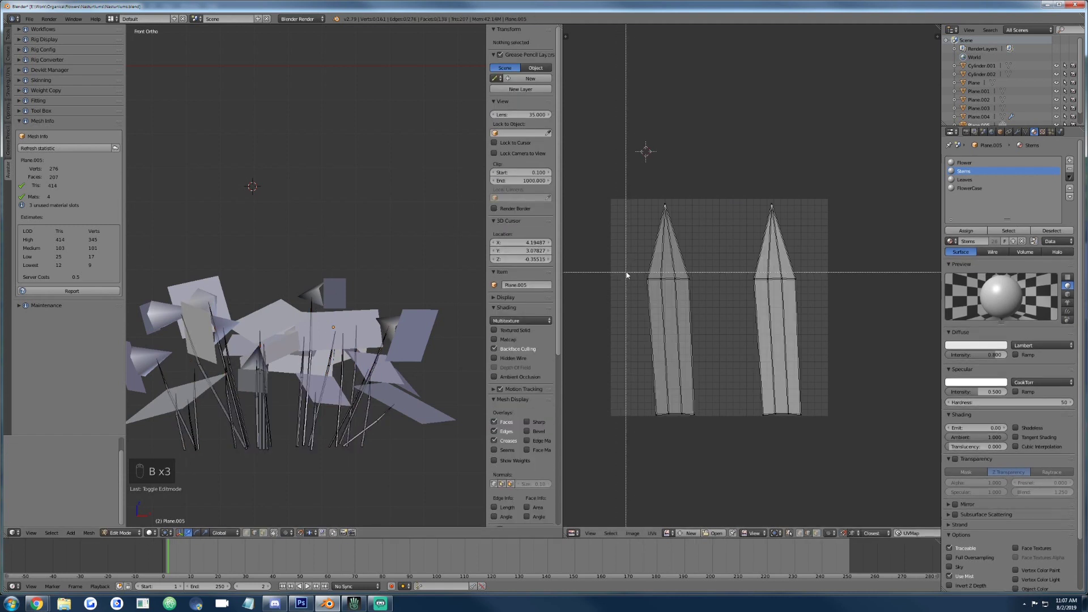
left_click_drag(627, 274, 804, 286)
key("ctrl+e")
left_click(316, 264)
left_click(335, 495)
key("ctrl+KP_Add")
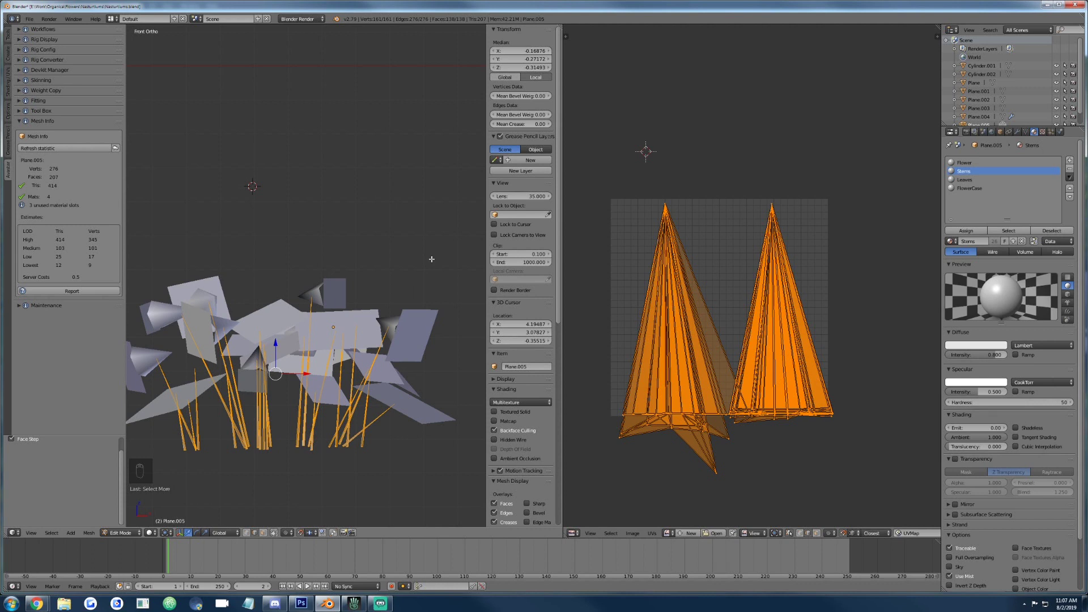
key("ctrl+z")
key("ctrl+z")
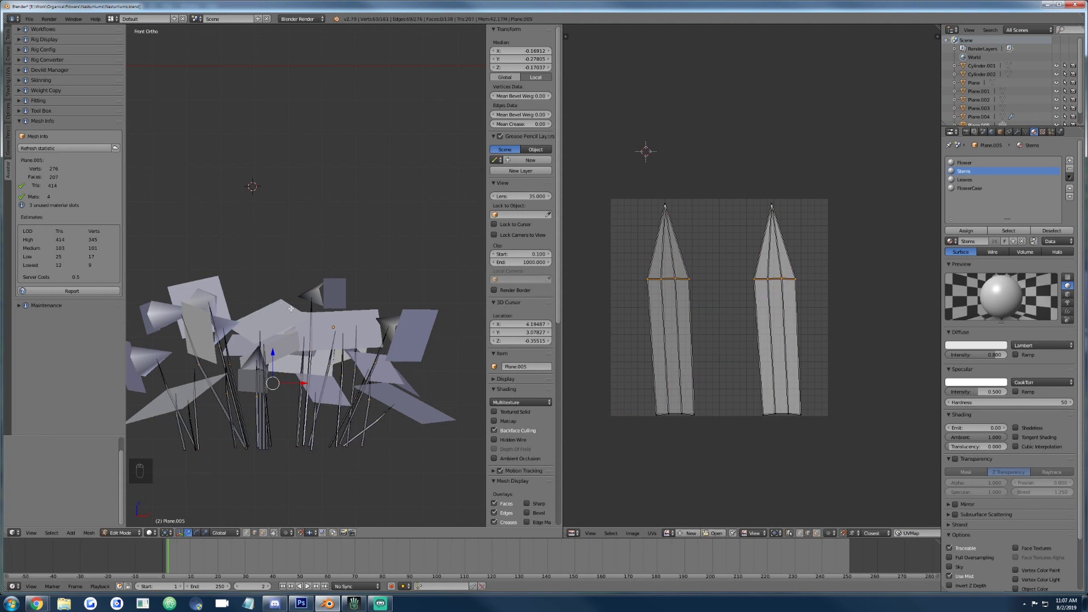
Join the simplified stems with the rest of the plant in Object Mode and refresh the mesh statistics.
key("Tab")
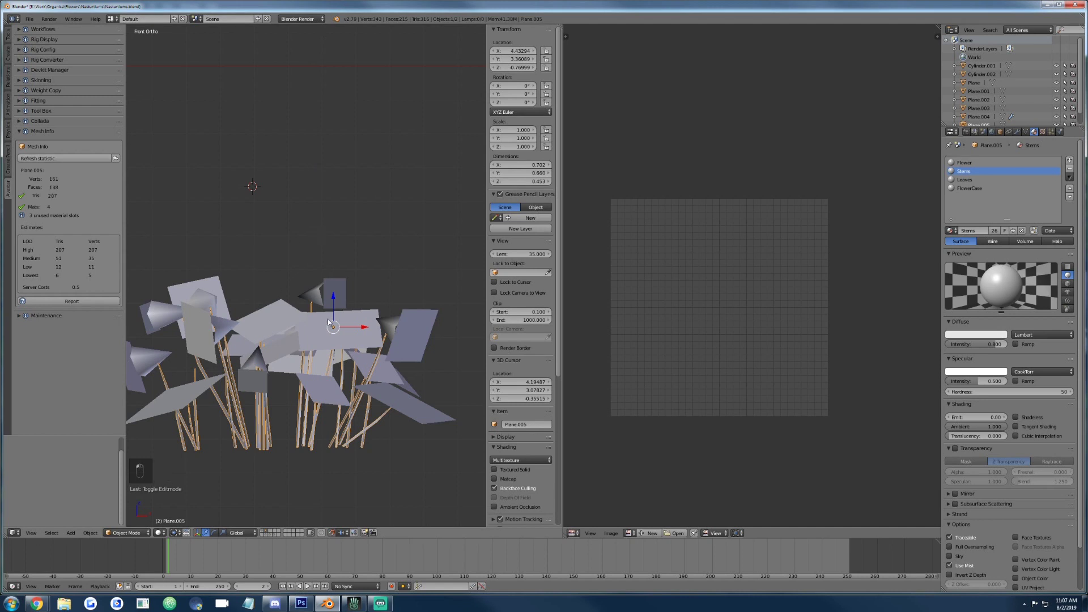
right_click(332, 288, "shift")
key("ctrl+j")
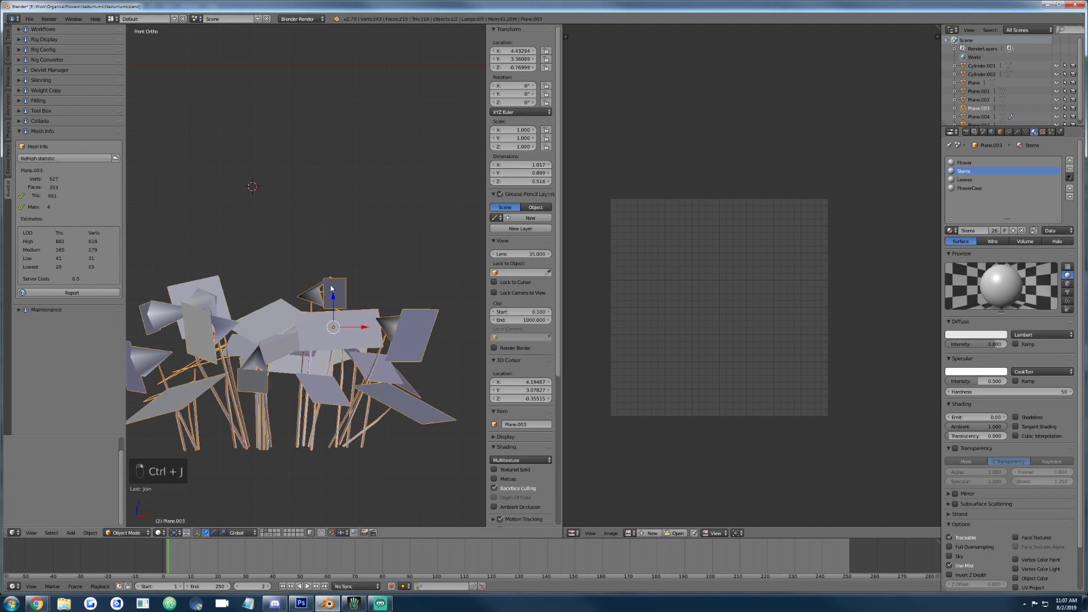
left_click(56, 158)
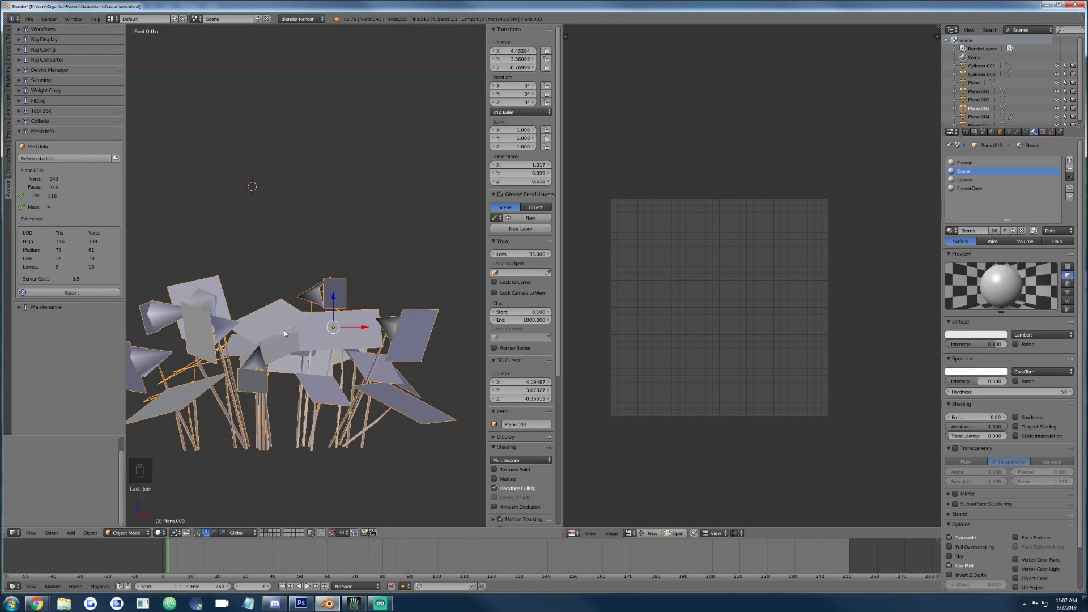
Compare the detailed plant on layer 1 with the reduced plant on layer 2, then duplicate the reduced plant in place.
key("1")
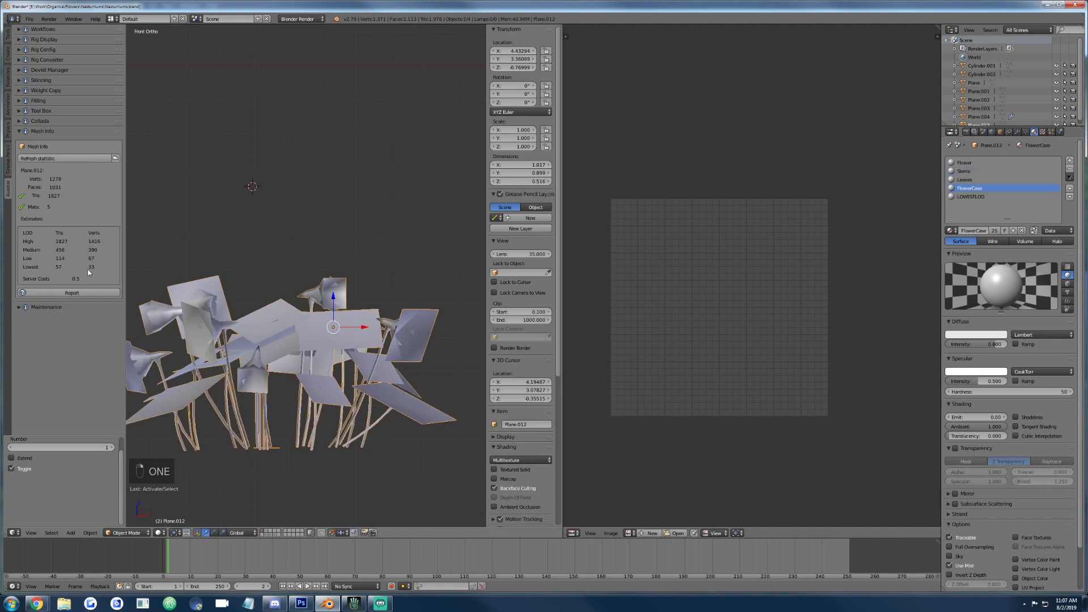
key("2")
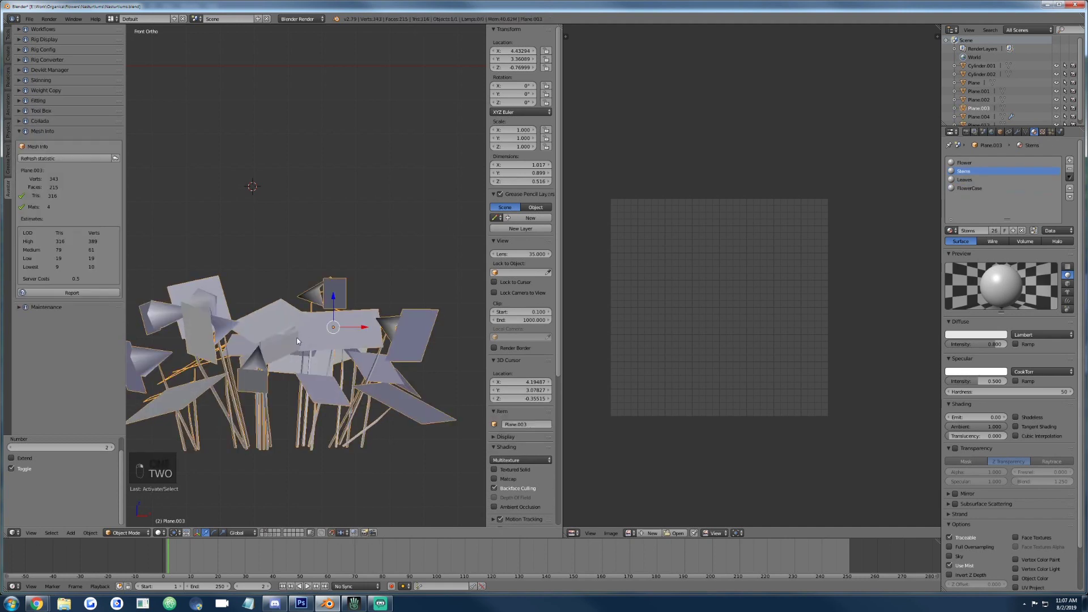
key("Tab")
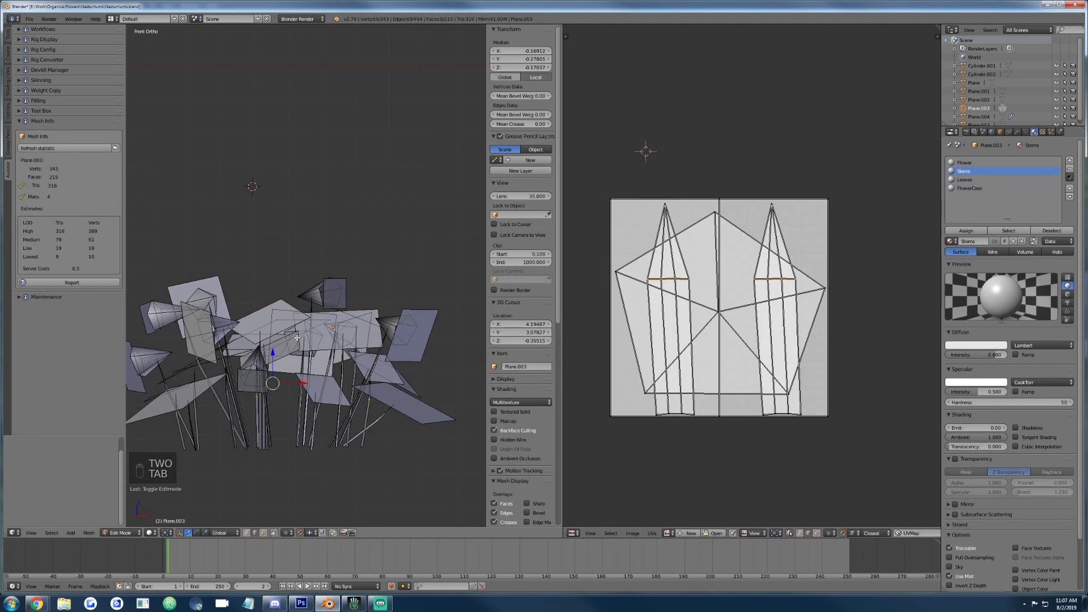
key("Tab")
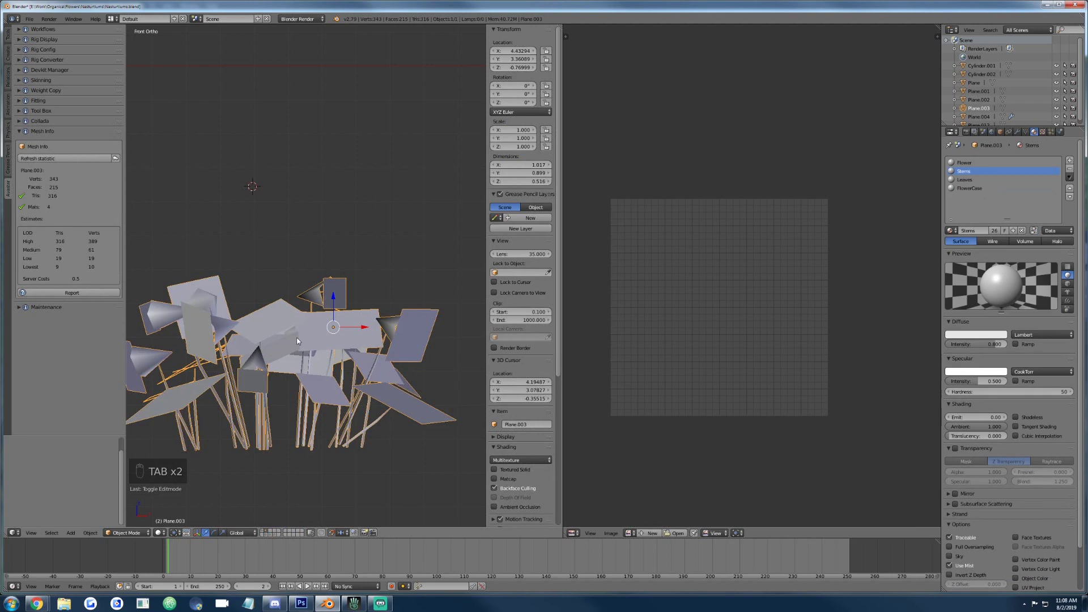
key("shift+d")
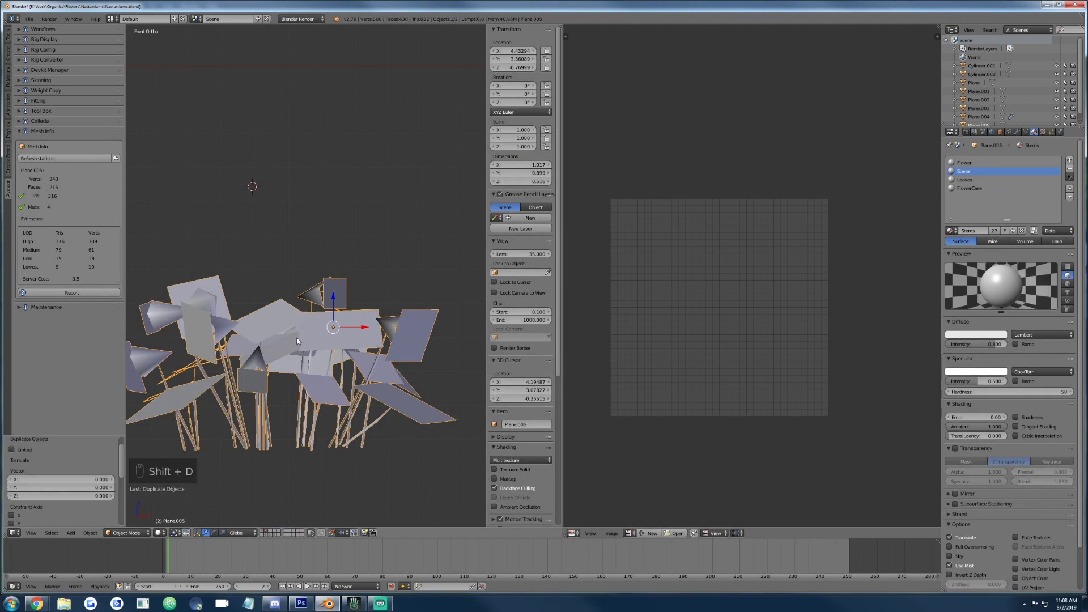
Move the duplicated plant to layer 3 and show only that layer.
key("m")
key("3")
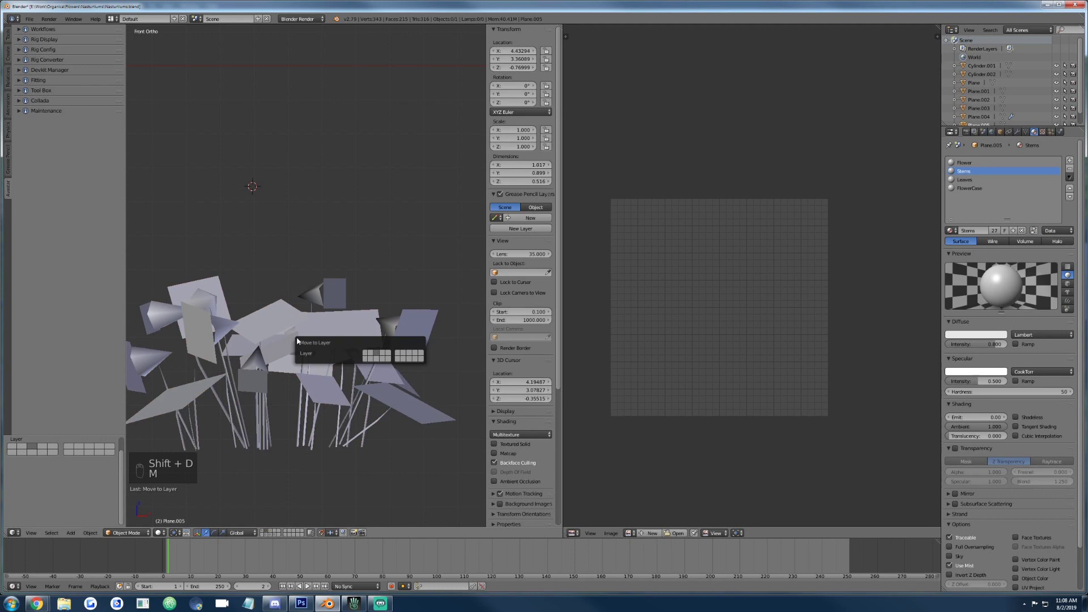
key("3")
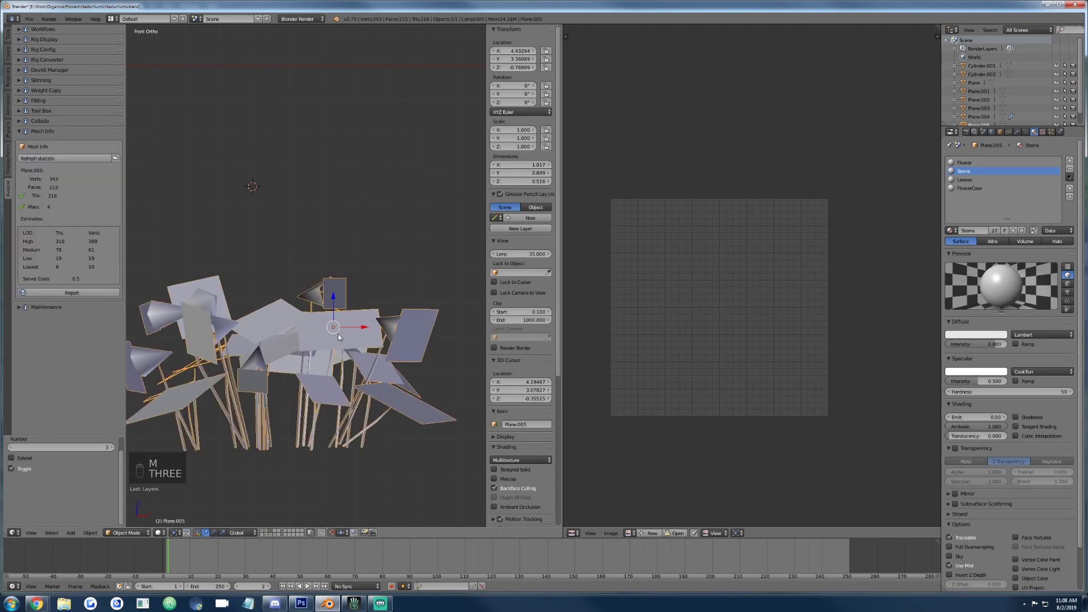
In Edit Mode, select the faces assigned to the Stems material, deselect one lower stem face, and delete the remaining selected faces.
key("Tab")
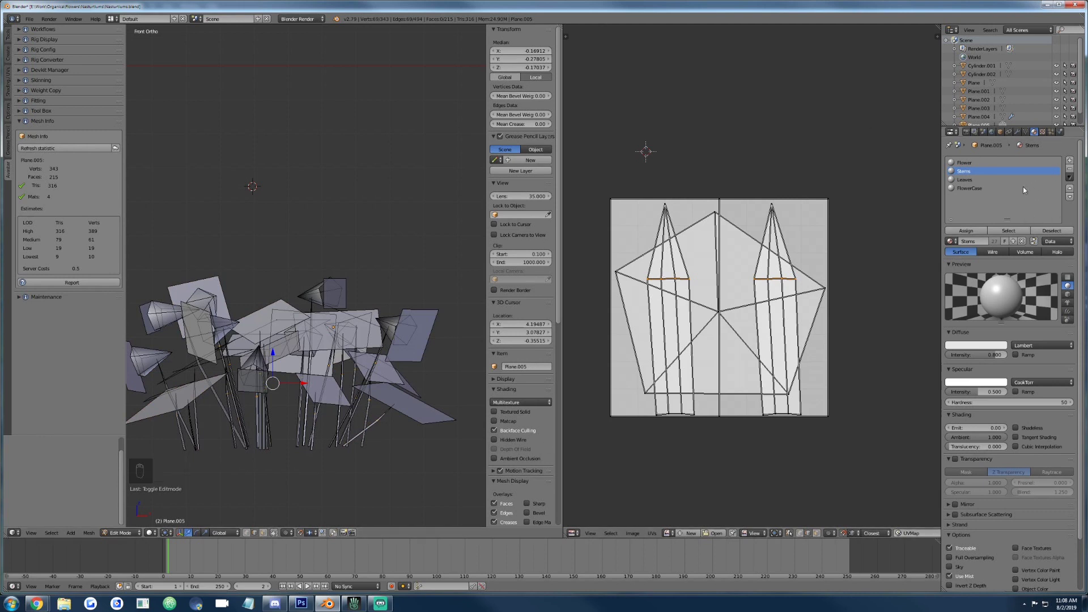
left_click(1008, 231)
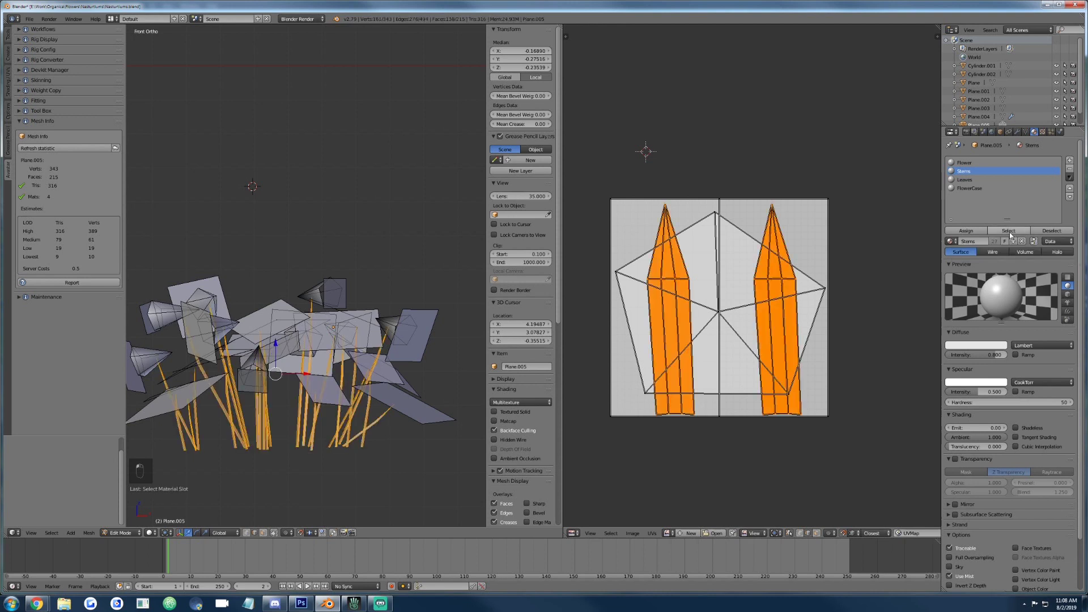
key("KP_Decimal")
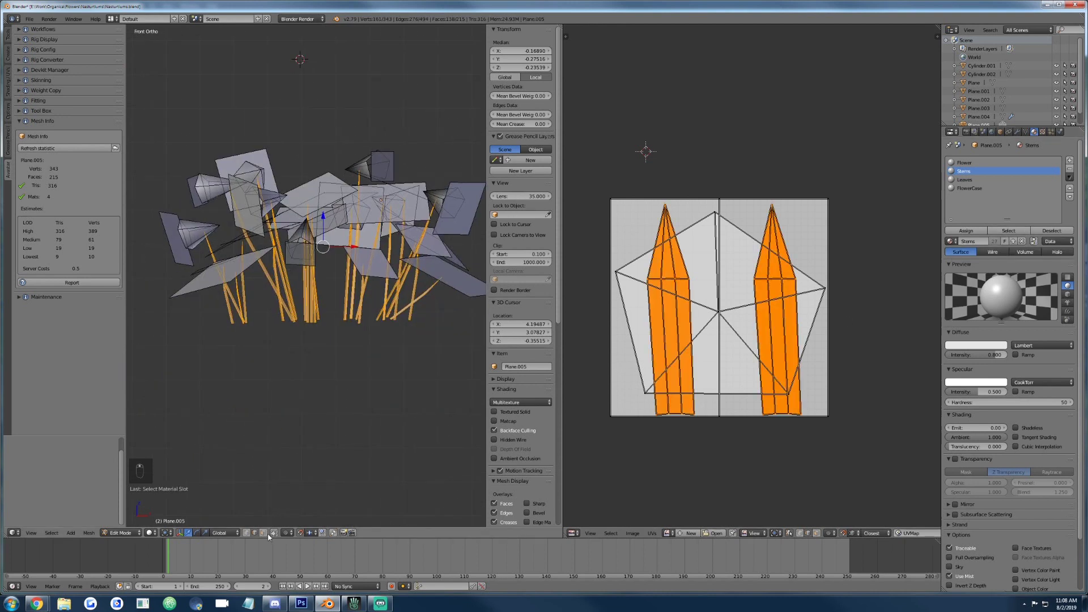
scroll(363, 366, "up", 6)
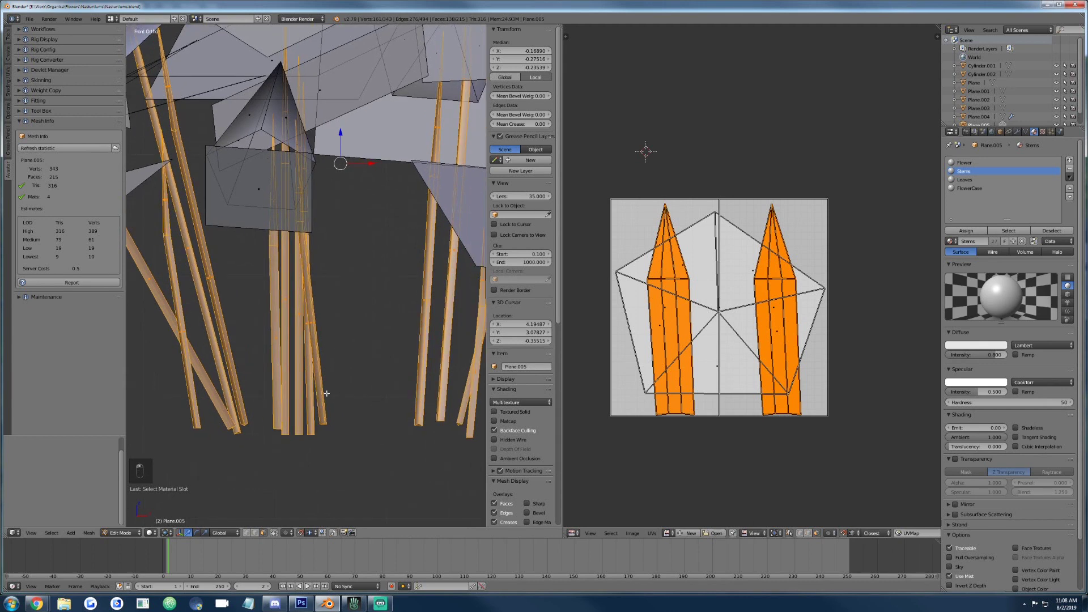
middle_click_drag(326, 393, 243, 369, "shift")
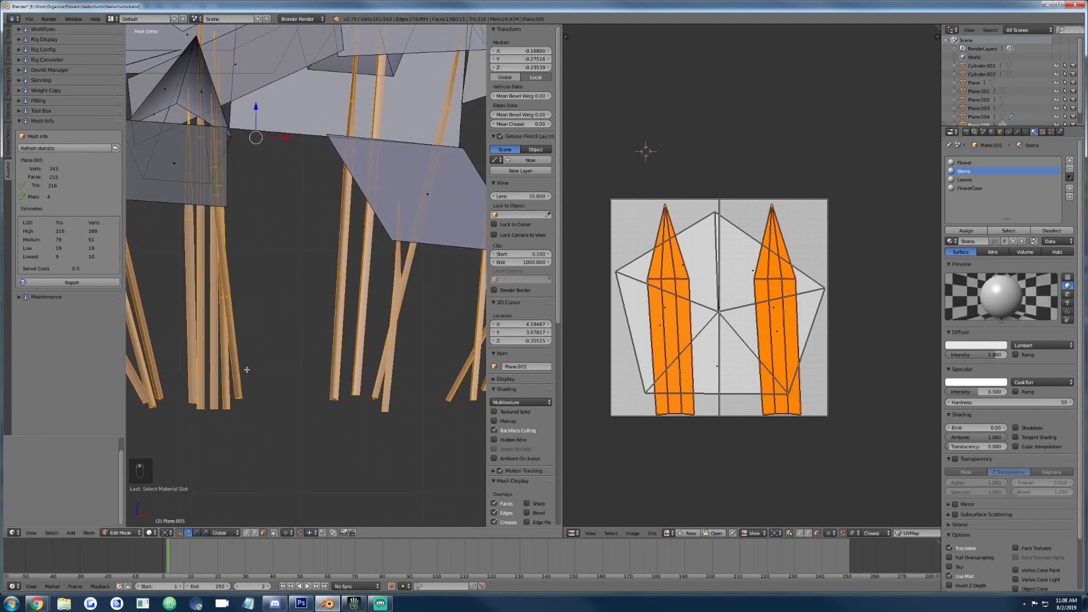
right_click(391, 349, "shift")
key("x")
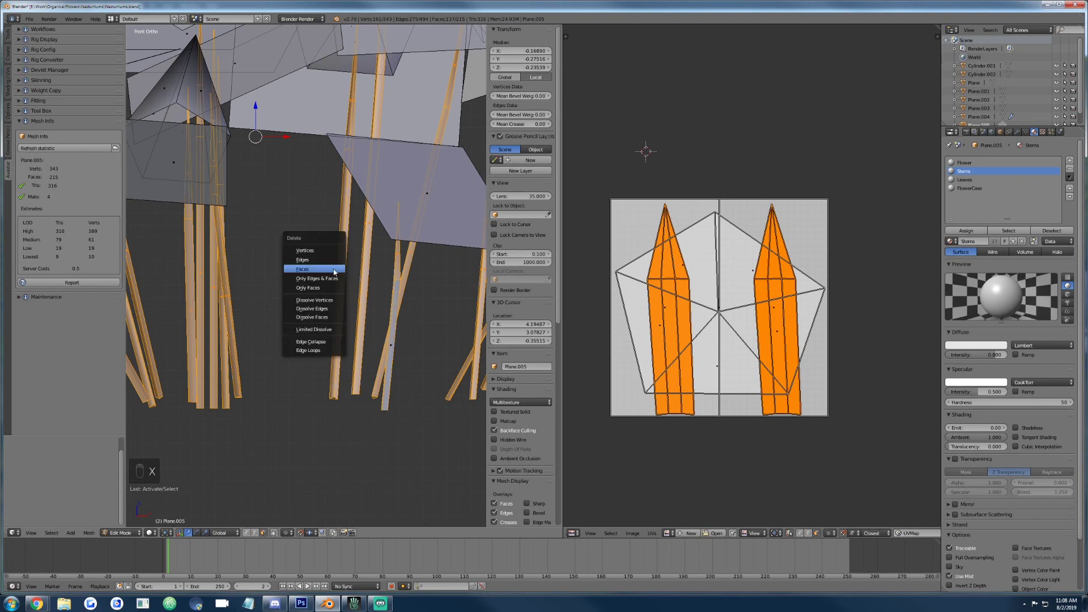
left_click(333, 268)
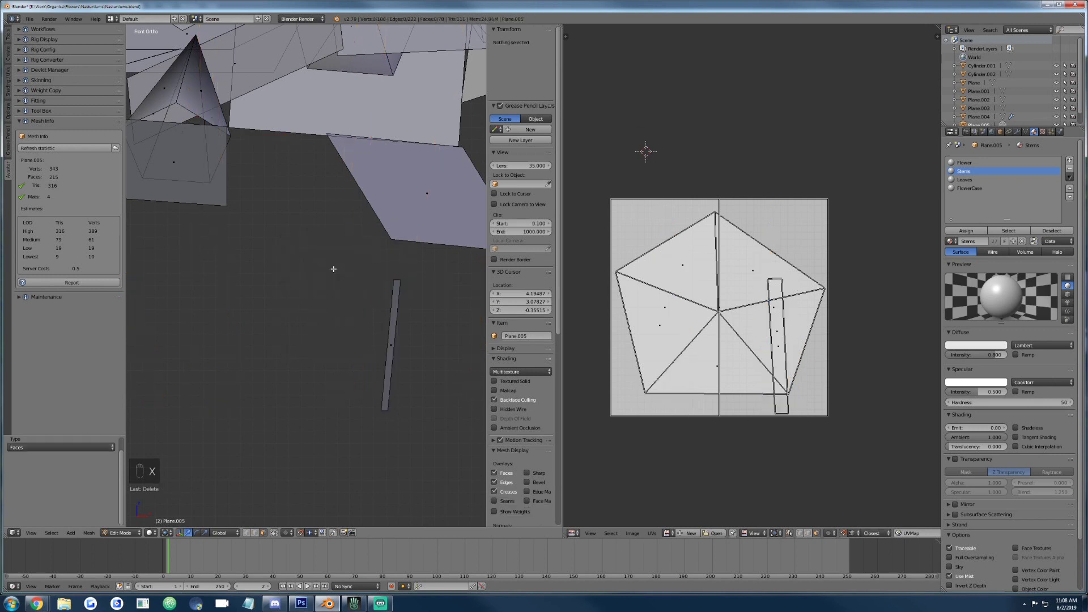
Triangulate the remaining stem face and delete one of its two triangles.
right_click(390, 346)
key("ctrl+t")
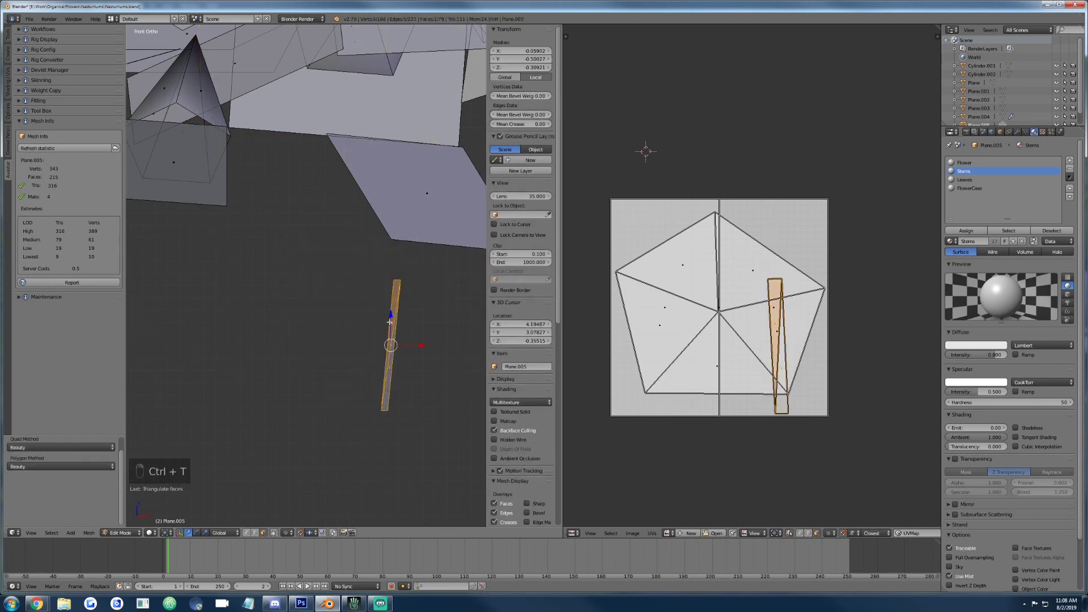
key("x")
left_click(388, 320)
scroll(375, 305, "down", 6)
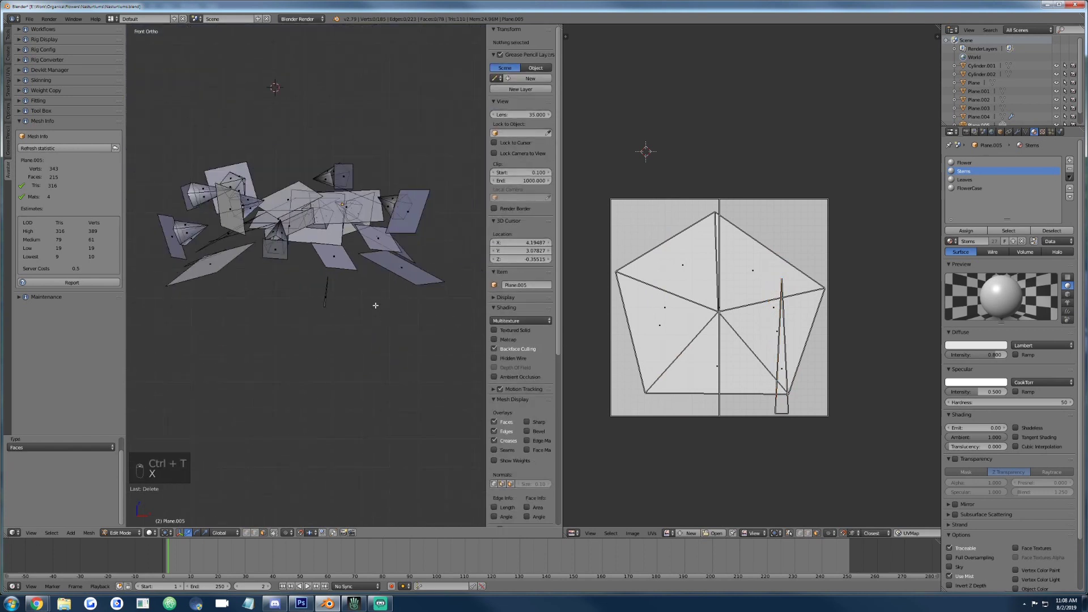
scroll(375, 305, "down", 10)
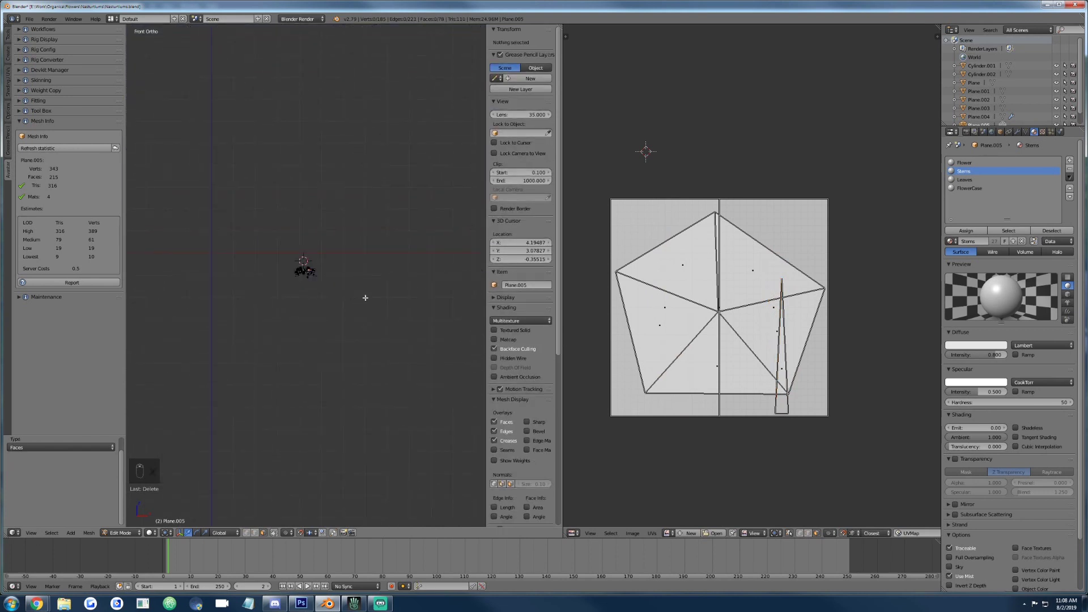
scroll(328, 312, "up", 3)
scroll(328, 312, "up", 8)
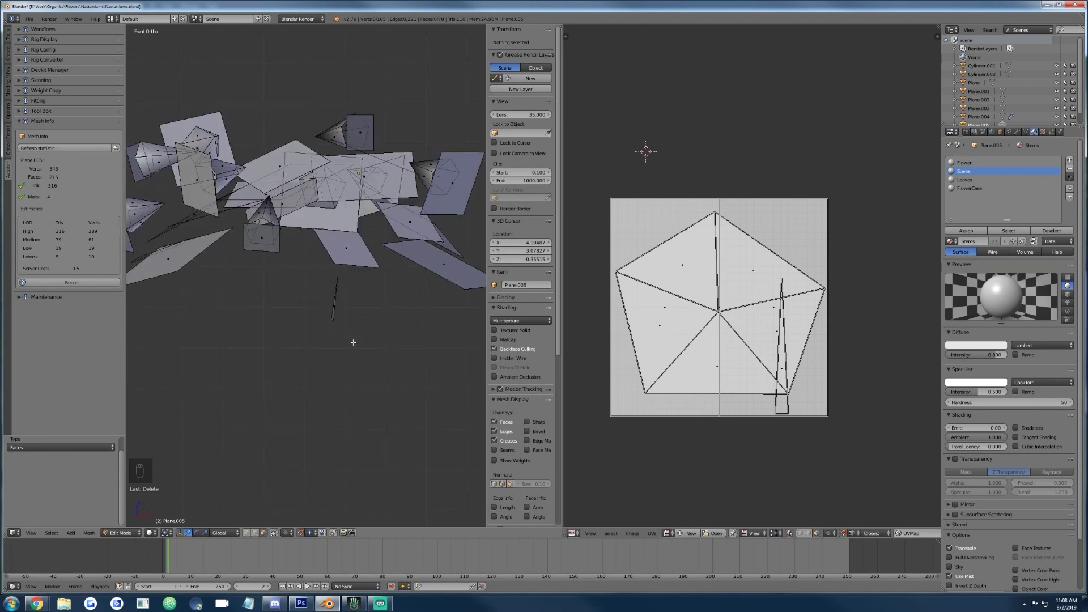
scroll(340, 301, "up", 2)
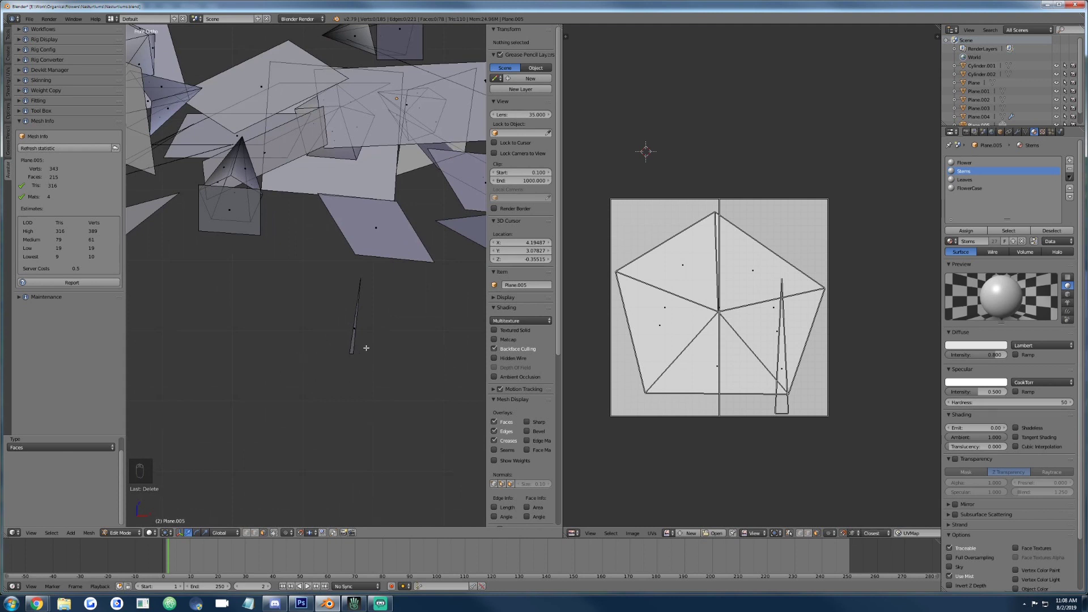
Show all layers and compare the leftover stem triangle with the fuller stems in wireframe and solid shading.
key("grave")
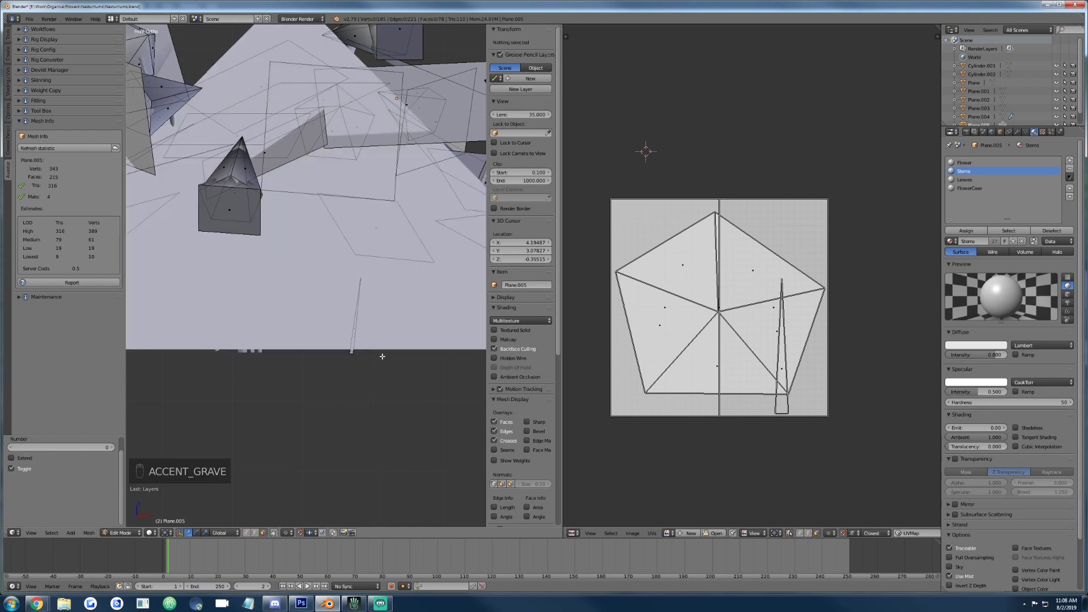
scroll(345, 352, "down", 4)
key("z")
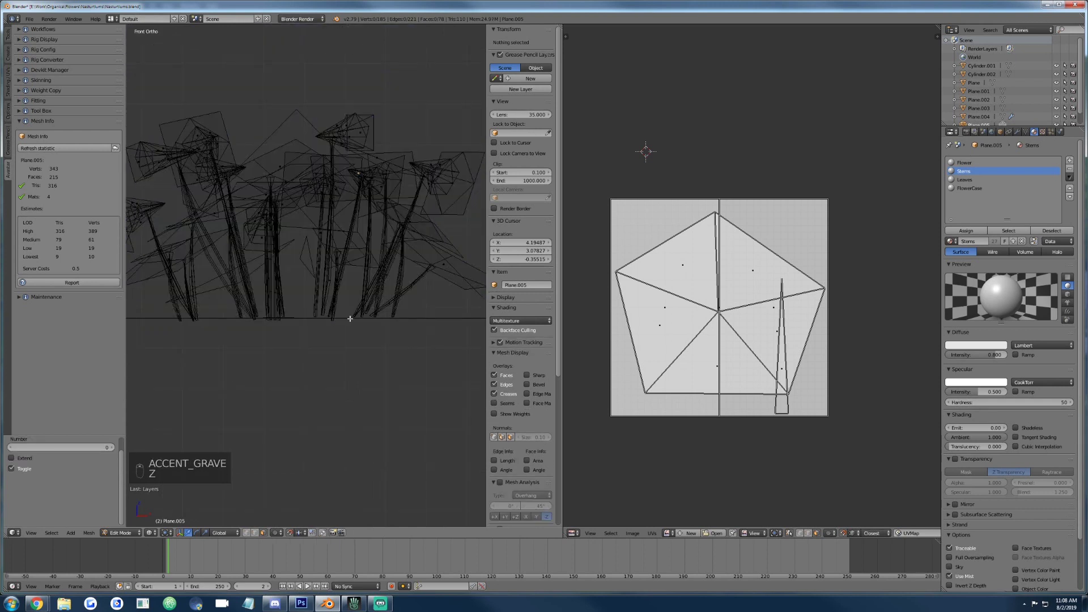
scroll(347, 327, "up", 3)
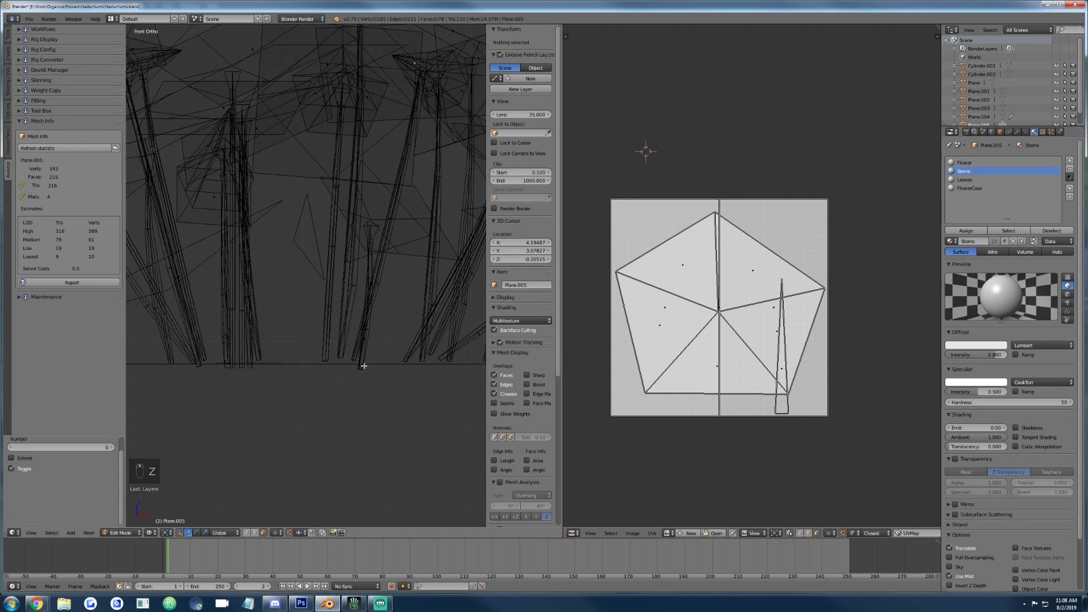
scroll(291, 348, "down", 4)
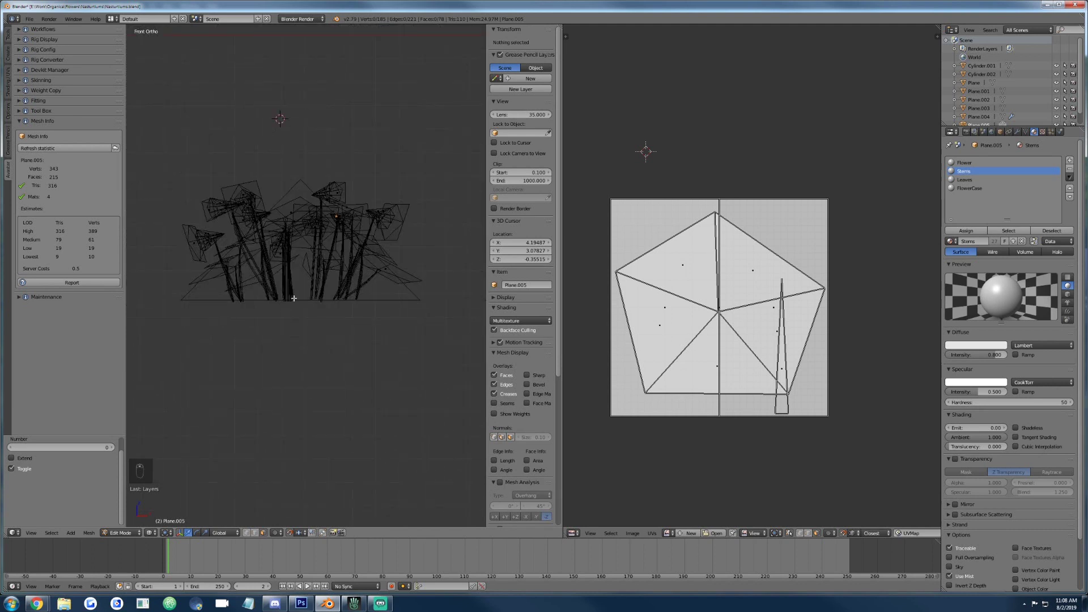
scroll(301, 298, "up", 2)
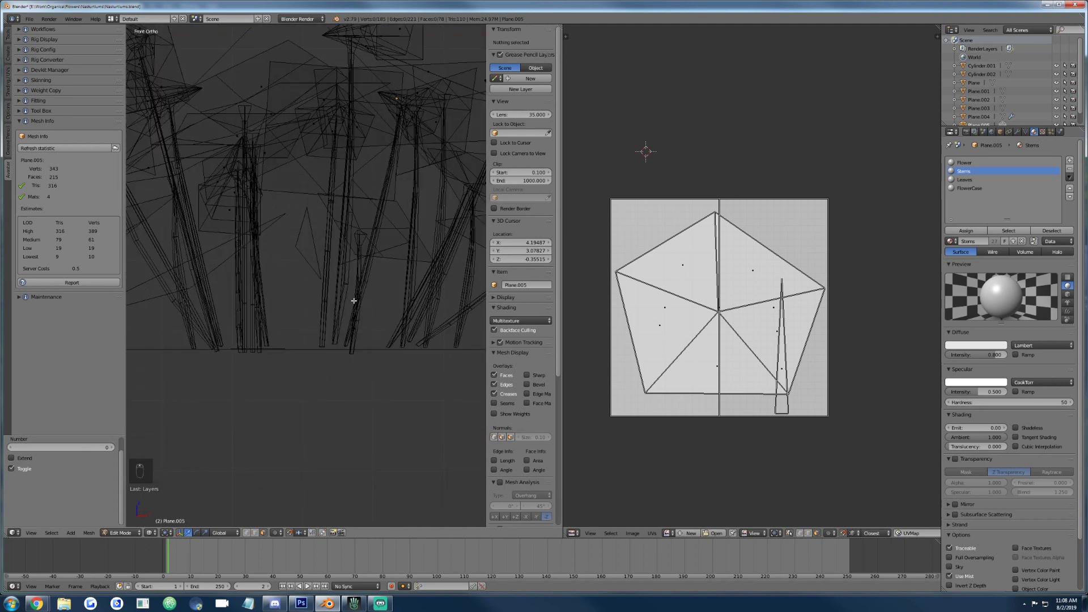
key("z")
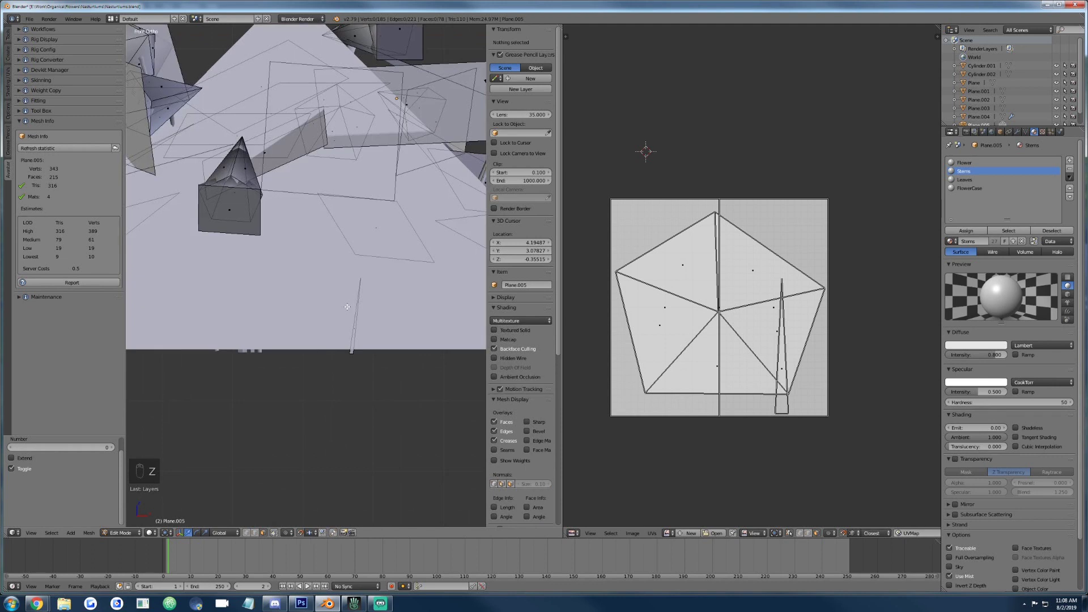
Isolate layer 3 again from Object Mode and reopen the reduced plant's mesh for editing.
key("Tab")
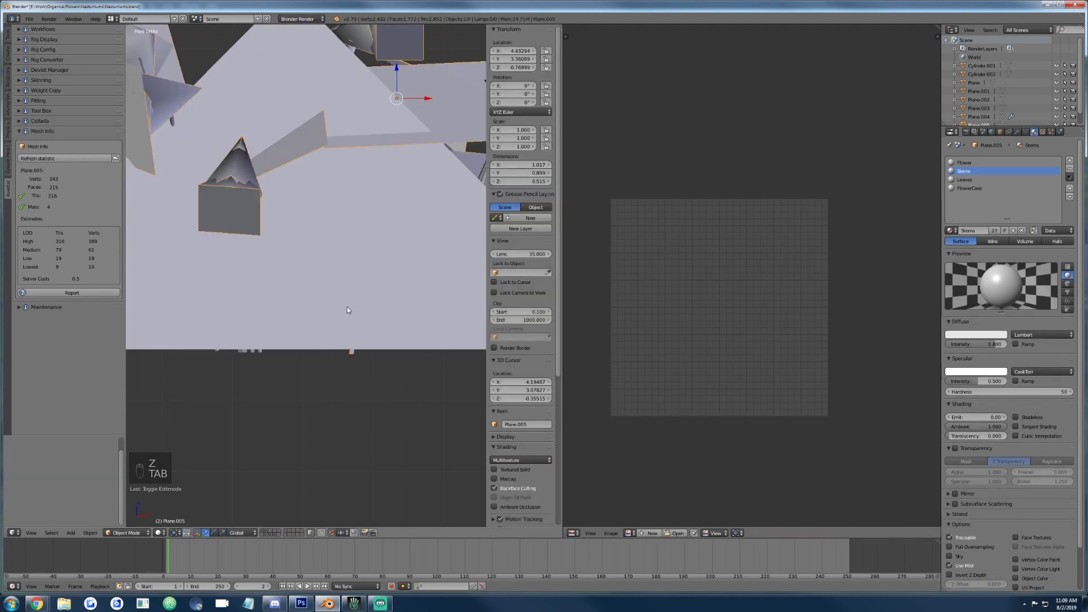
key("3")
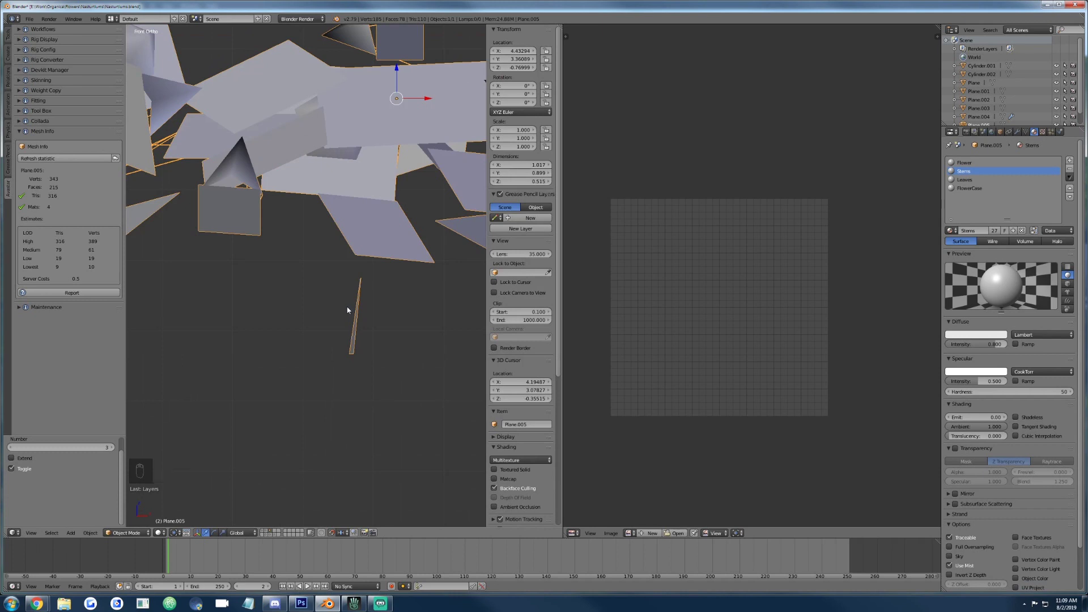
scroll(334, 152, "down", 3)
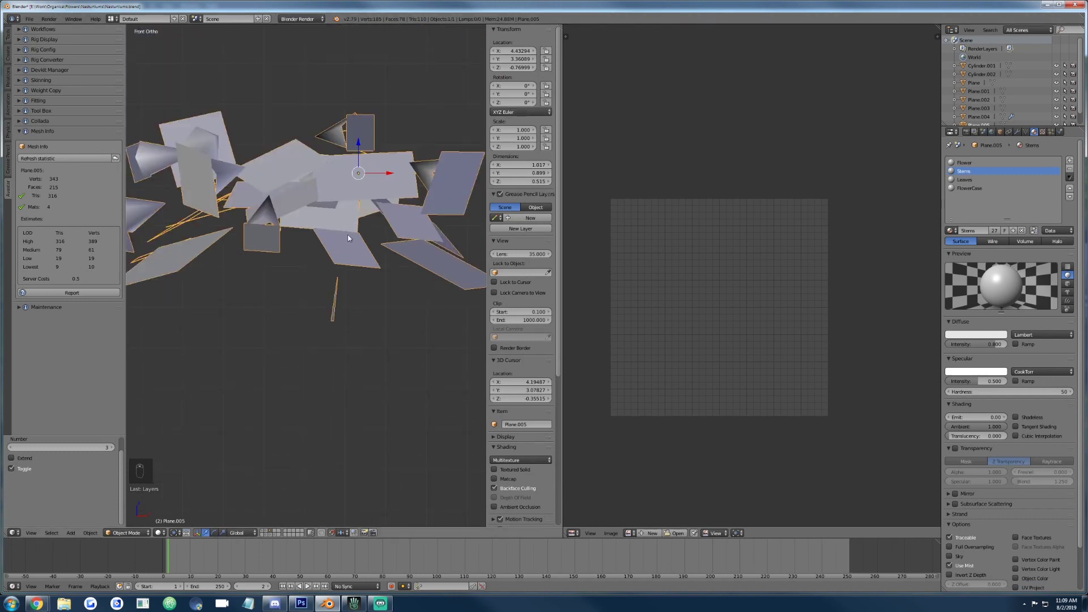
scroll(322, 217, "down", 2)
scroll(351, 236, "up", 2)
key("Tab")
scroll(351, 221, "down", 3)
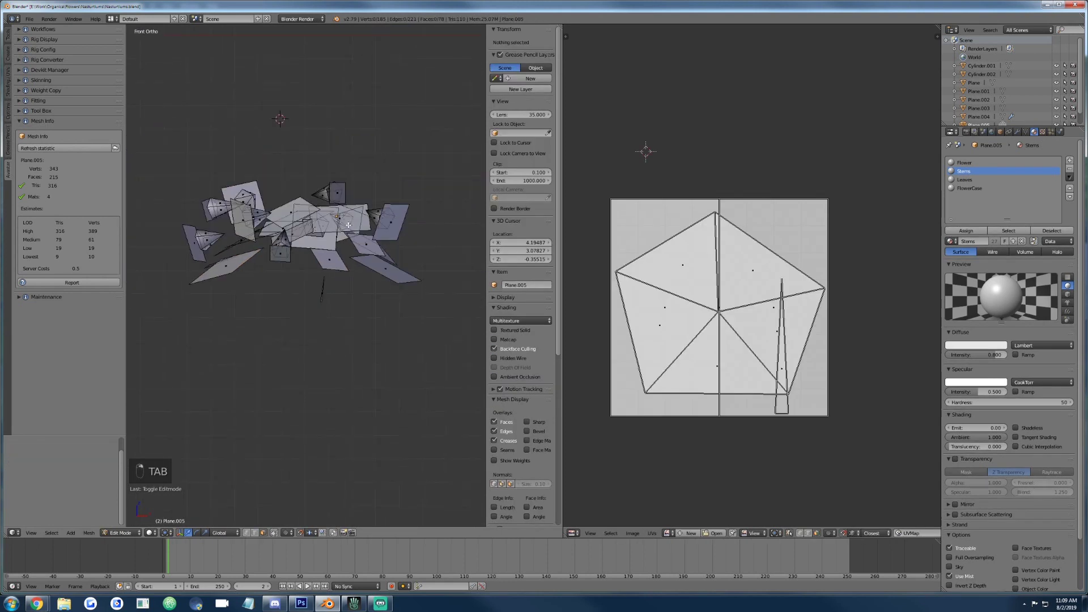
scroll(356, 217, "up", 3)
middle_click_drag(311, 178, 324, 242, "shift")
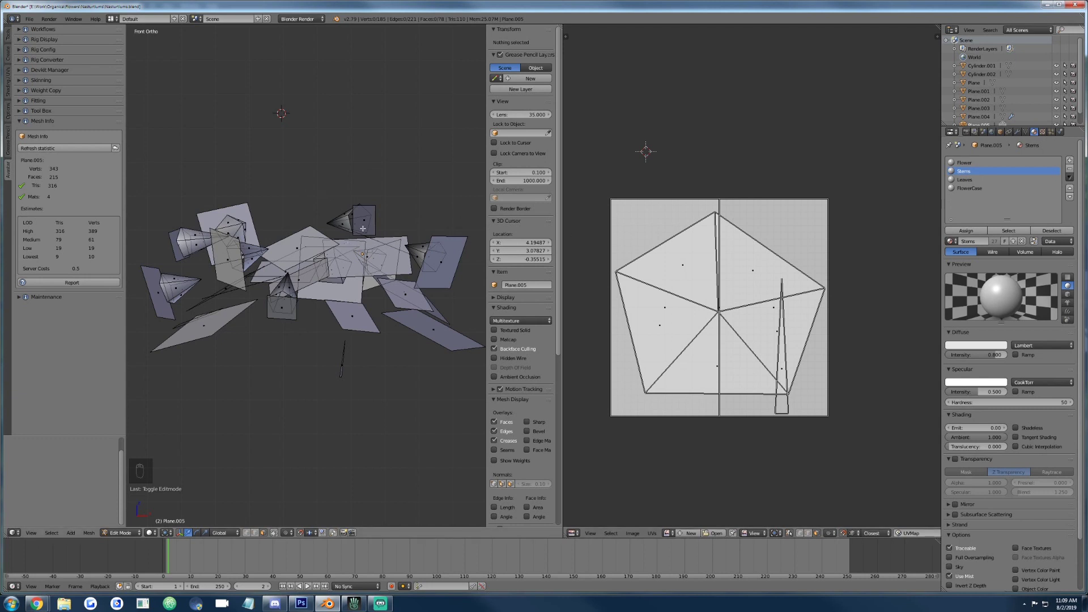
Refresh the mesh statistics for the reduced layer 3 plant in Object Mode and compare them with those of the layer 1 plant.
key("Tab")
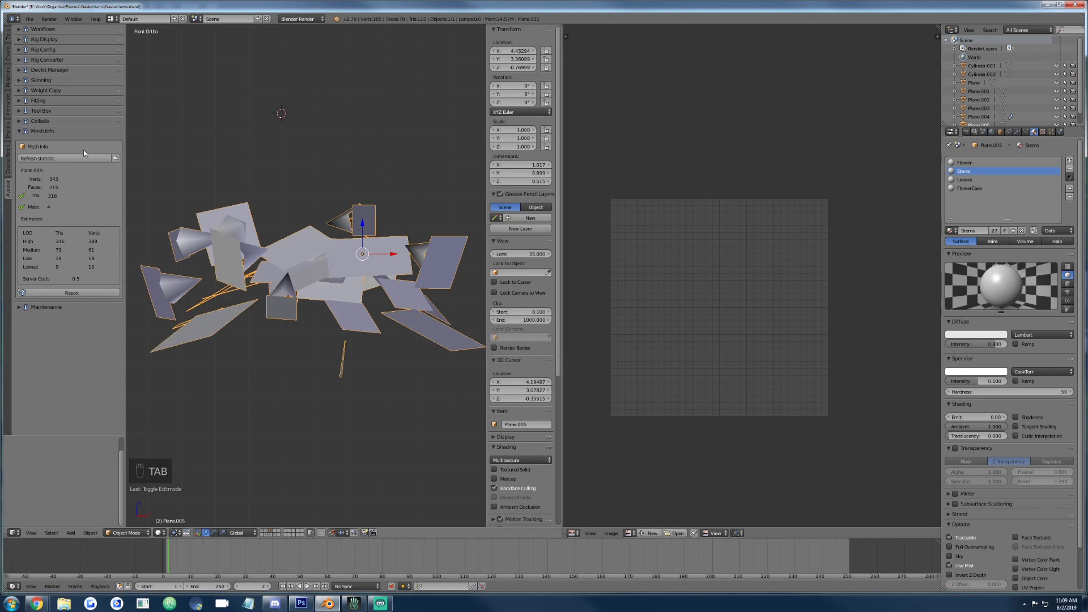
left_click(45, 158)
key("1")
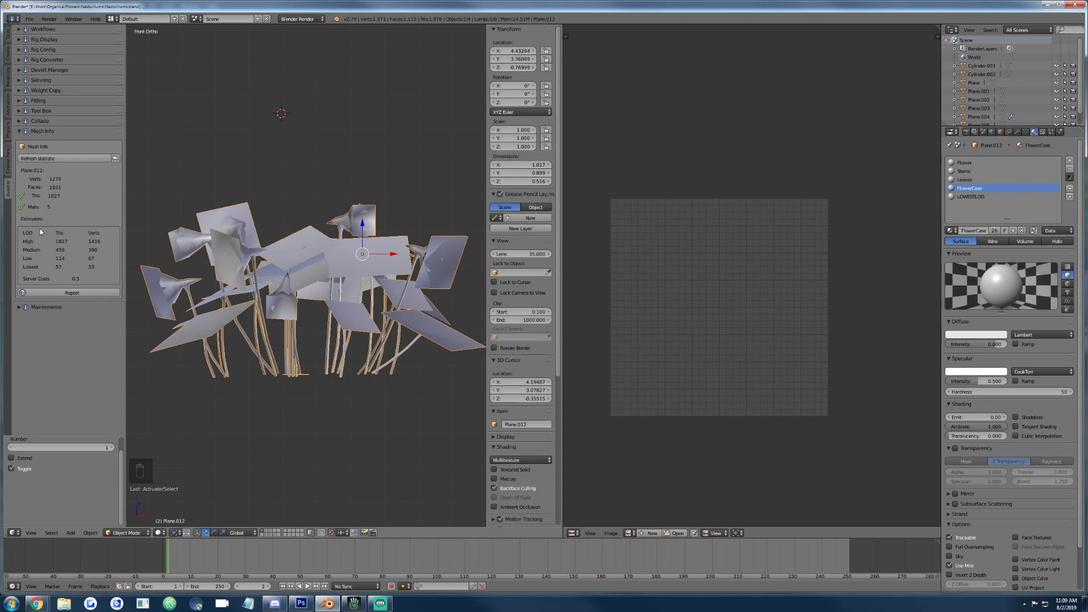
key("3")
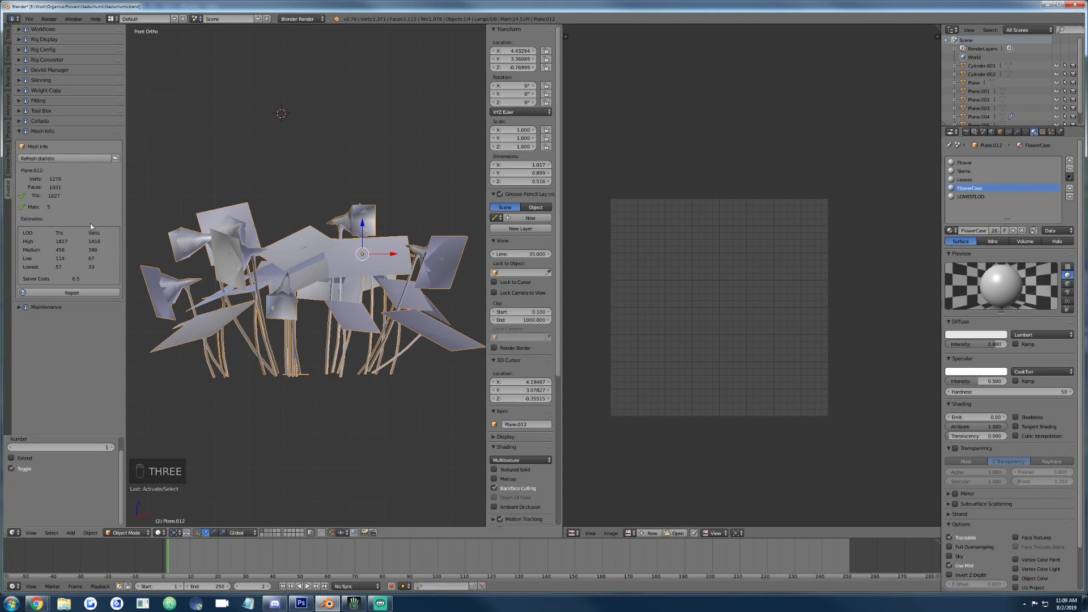
key("3")
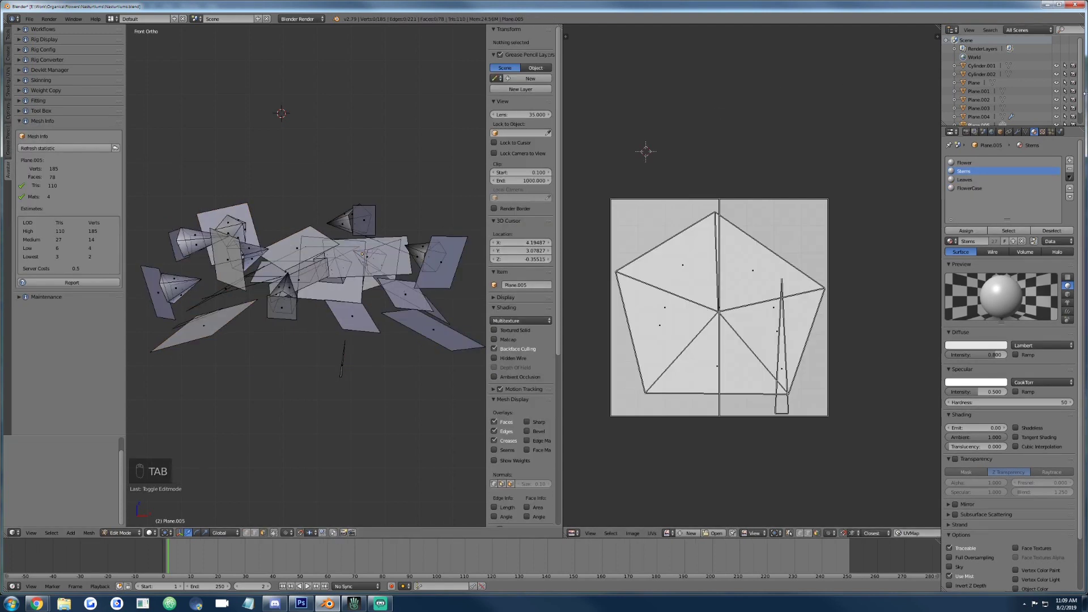
Separate the faces assigned to the FlowerCase material into their own object and open that object's mesh for editing.
left_click(958, 189)
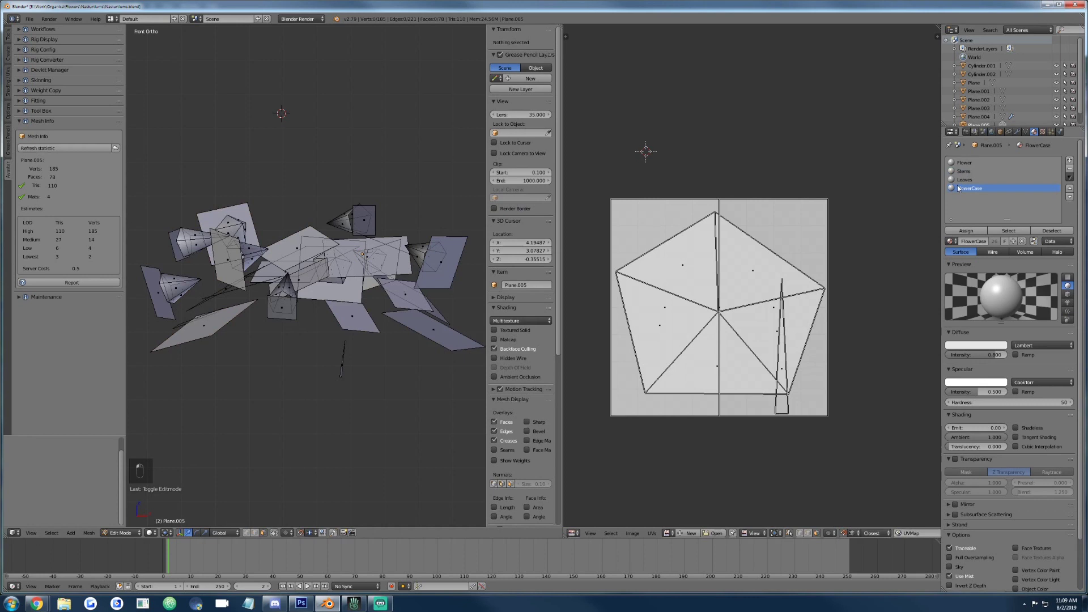
left_click(997, 231)
key("p")
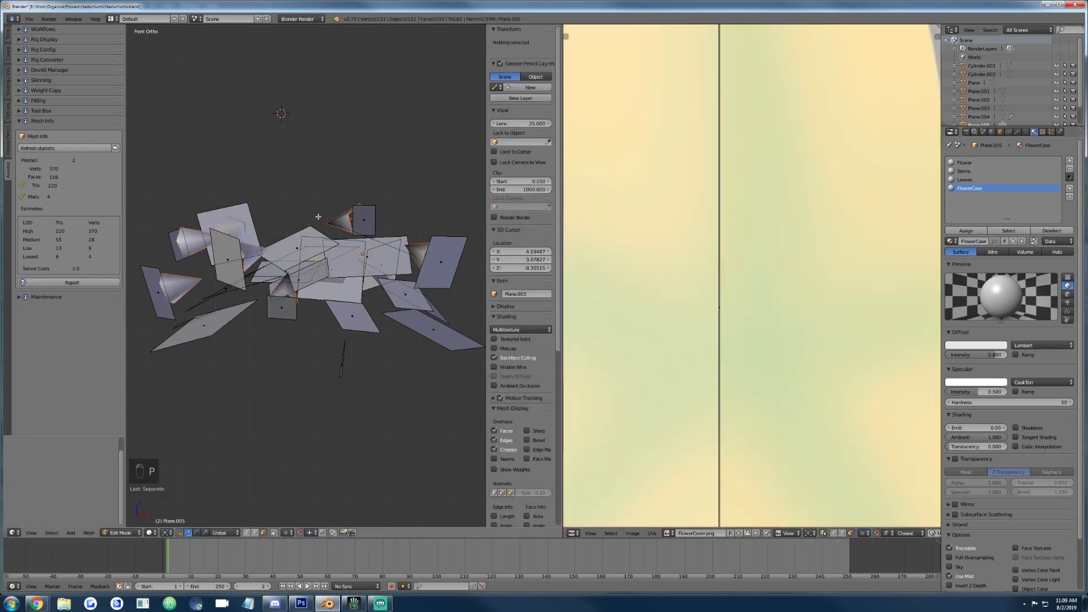
key("Tab")
key("Tab")
scroll(767, 326, "down", 5)
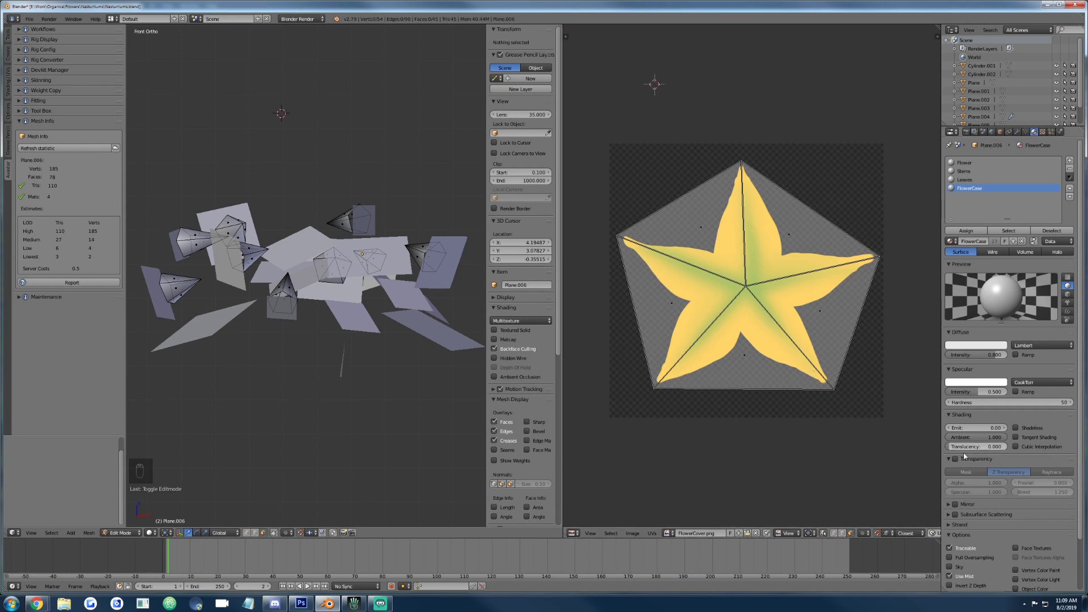
Merge the two outer left corners of the flower case UV pentagon with Collapse, applied to all overlapping flower cases.
left_click(842, 537)
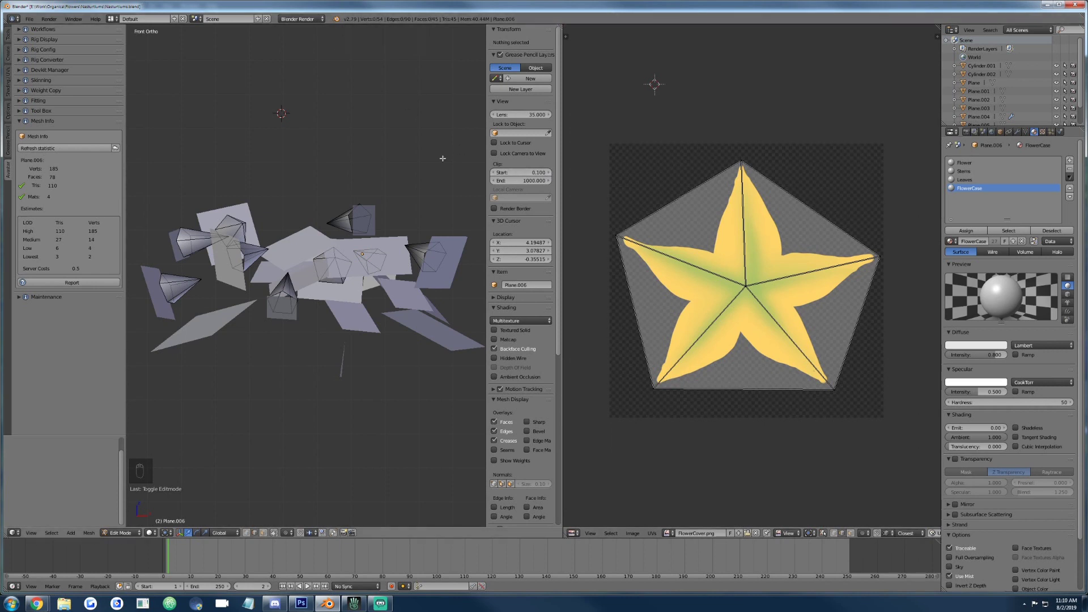
right_click(635, 311)
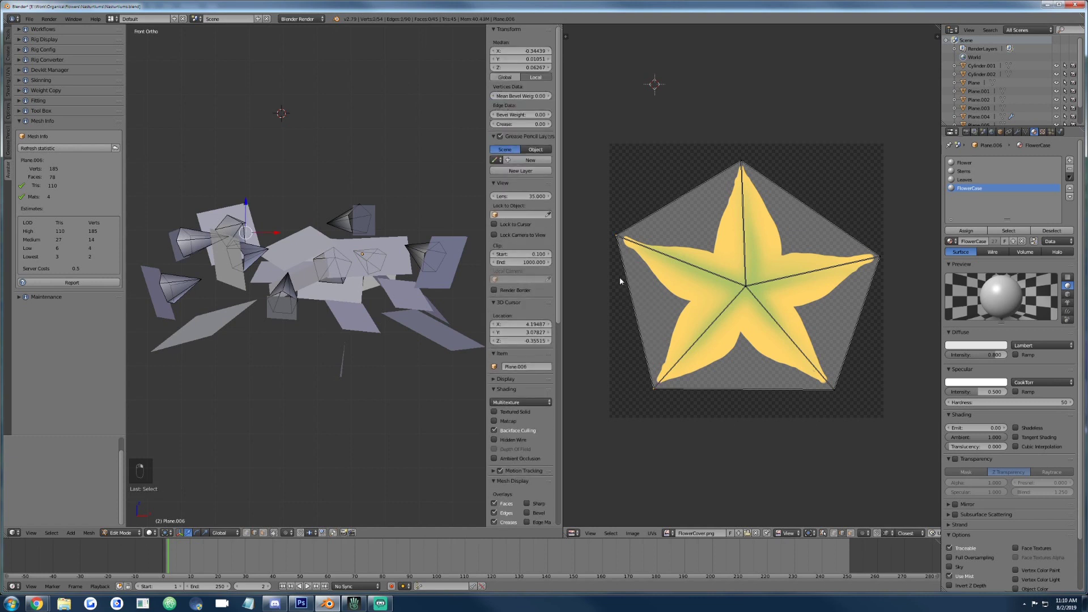
key("a")
key("b")
left_click_drag(611, 228, 628, 266)
key("b")
left_click_drag(640, 362, 662, 409)
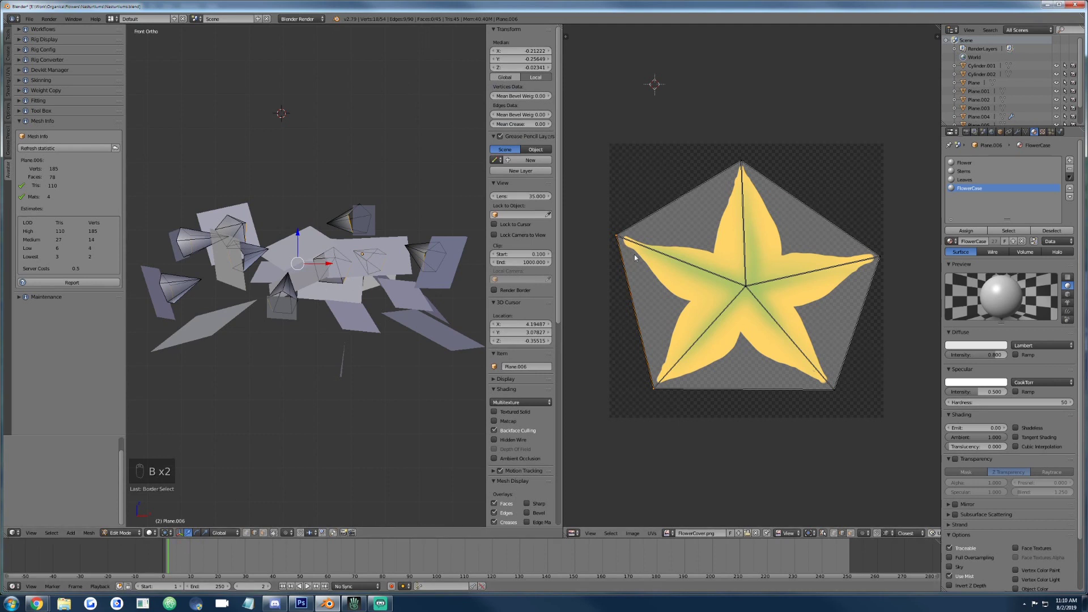
key("alt+m")
left_click(301, 197)
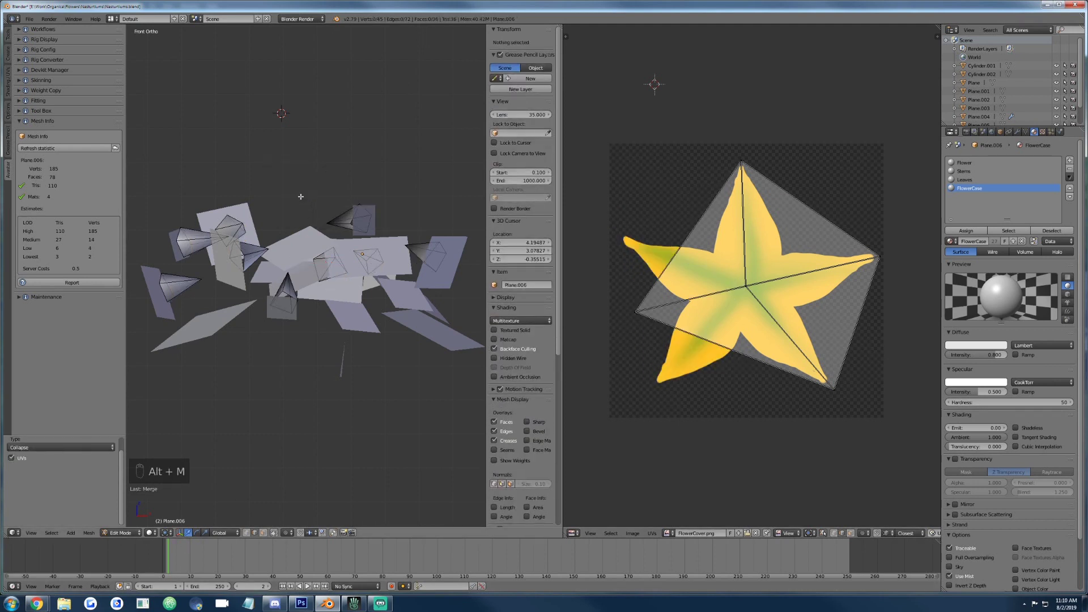
Collapse the two outer right corners of the flower case UV shape together, leaving three-sided cases.
key("a")
key("a")
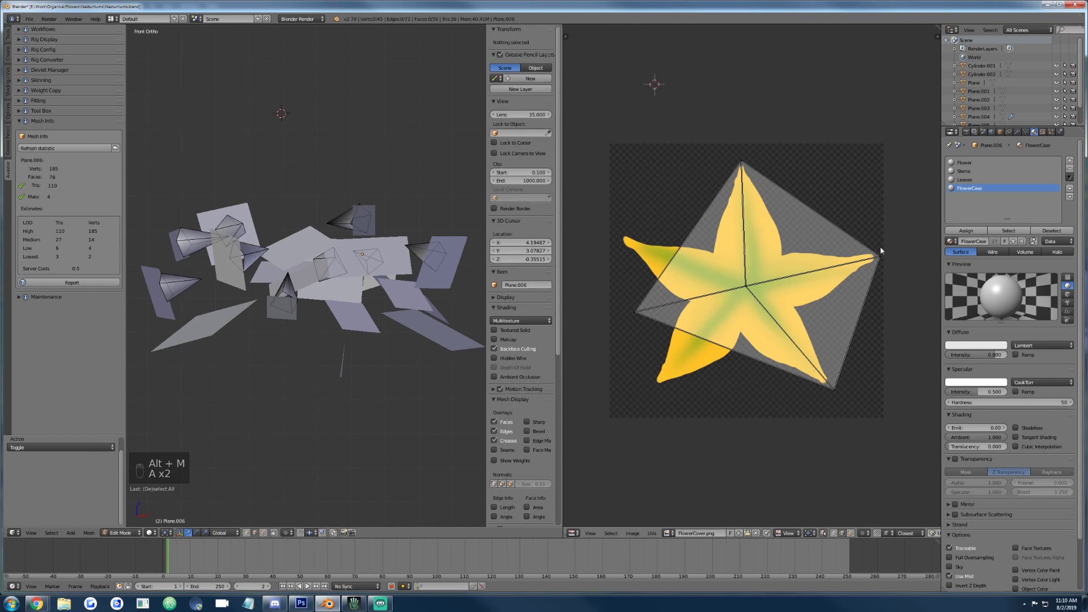
key("b")
left_click_drag(871, 233, 894, 266)
key("b")
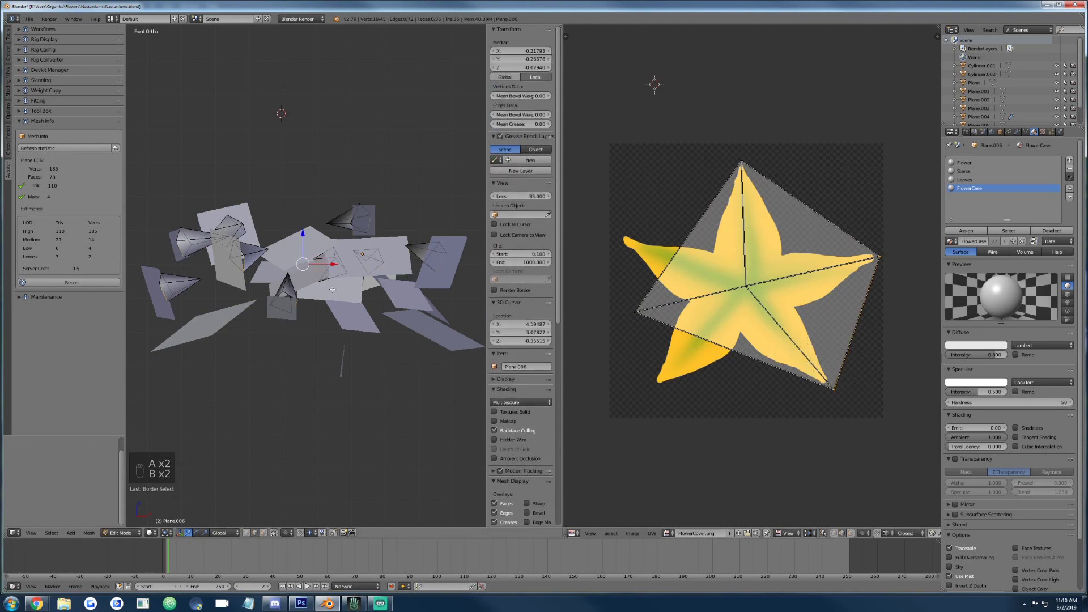
key("alt+m")
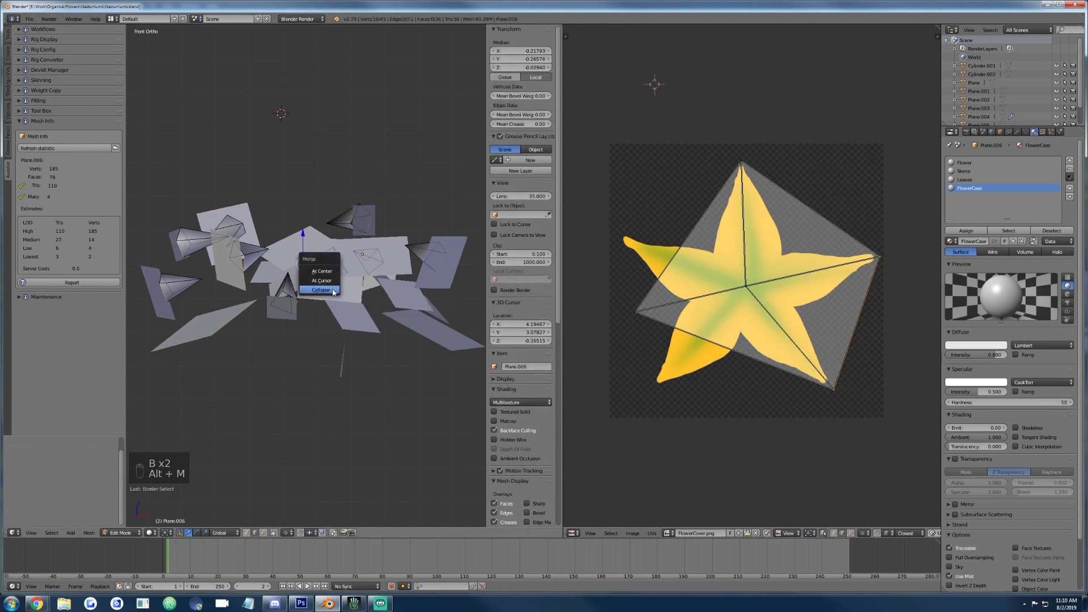
left_click(333, 289)
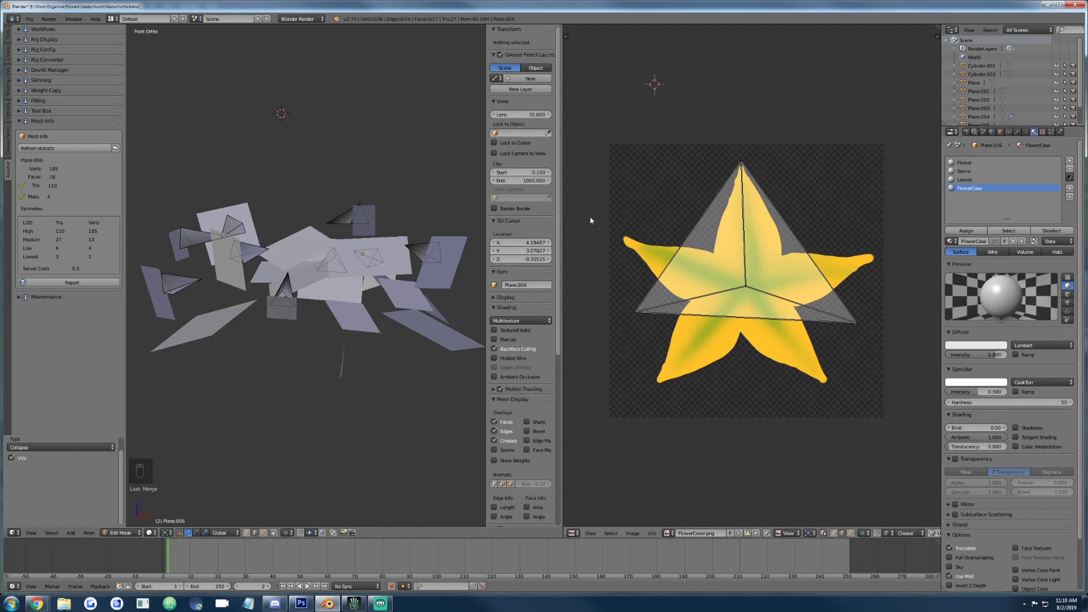
Set the viewport to textured shading and inspect the simplified flower cases up close from an angle.
left_click(150, 532)
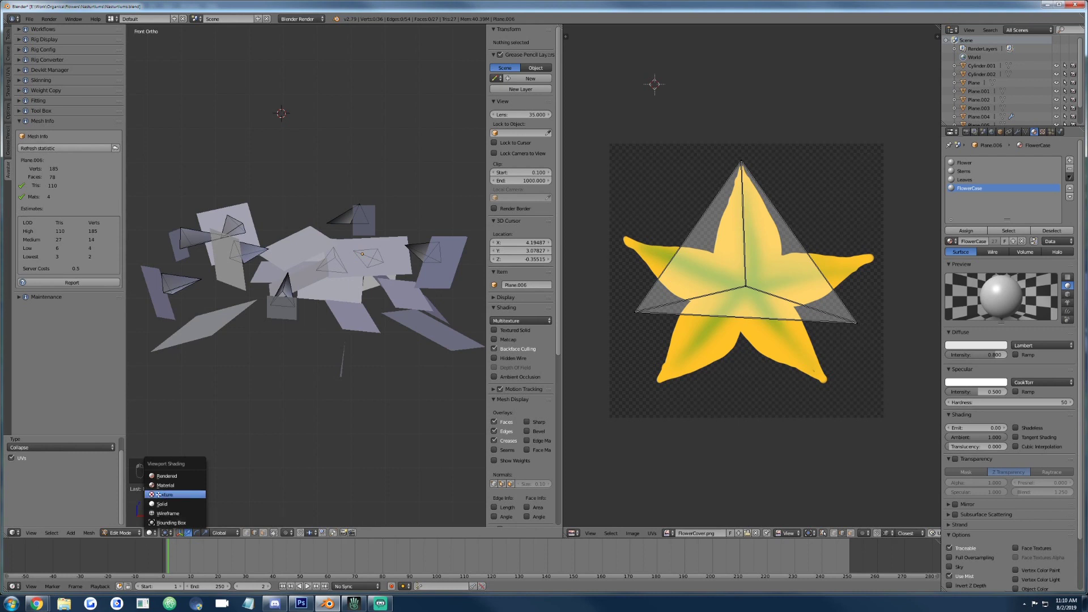
left_click(158, 495)
scroll(228, 263, "up", 4)
middle_click_drag(228, 262, 170, 301)
middle_click_drag(283, 144, 473, 198)
middle_click_drag(410, 356, 390, 287)
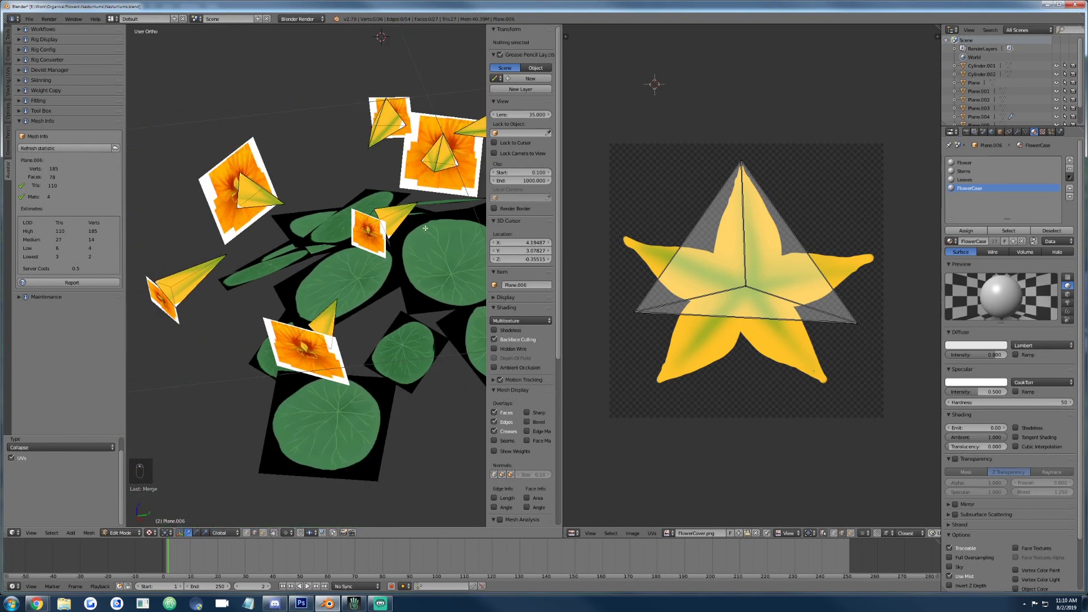
Alternate between layers 1 and 3 to compare the original flowers with the simplified ones.
key("1")
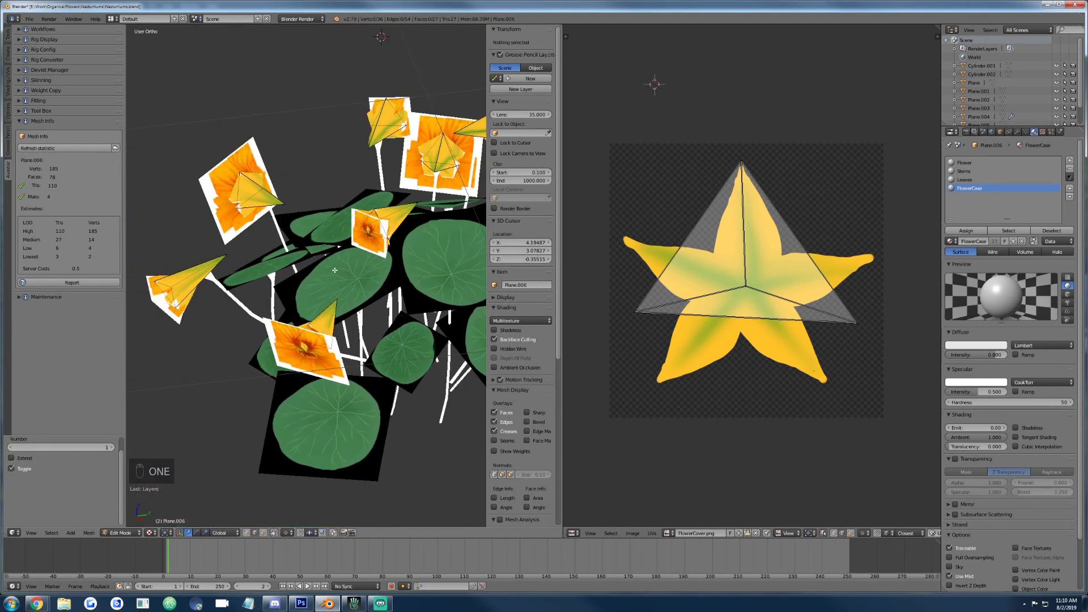
key("3")
key("1")
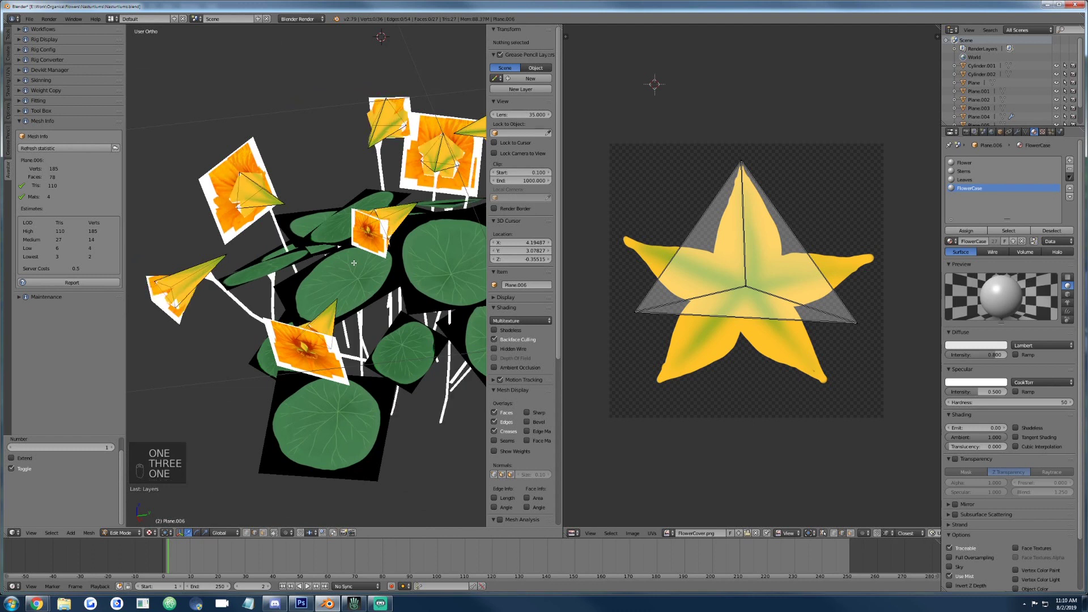
key("3")
key("1")
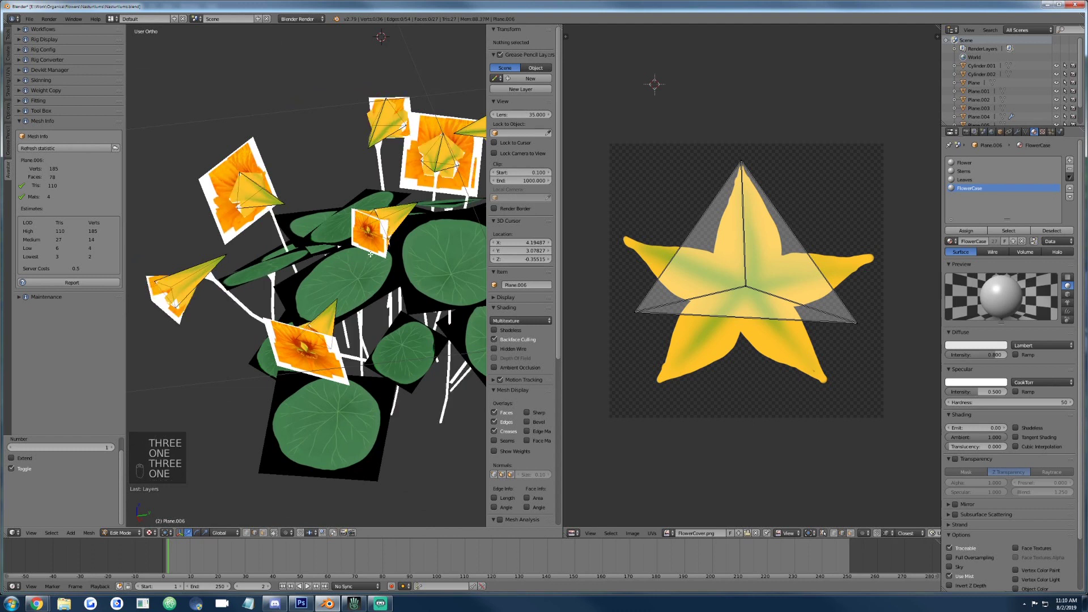
key("3")
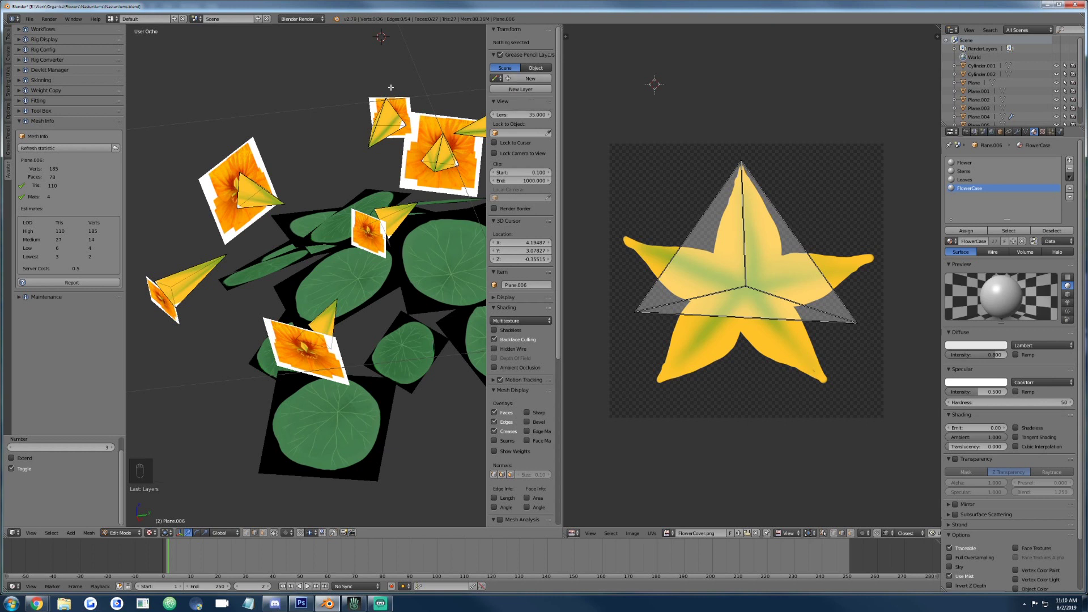
Join the separated flower cases back into the layer 3 plant in Object Mode and refresh its mesh statistics.
key("KP_4")
key("KP_1")
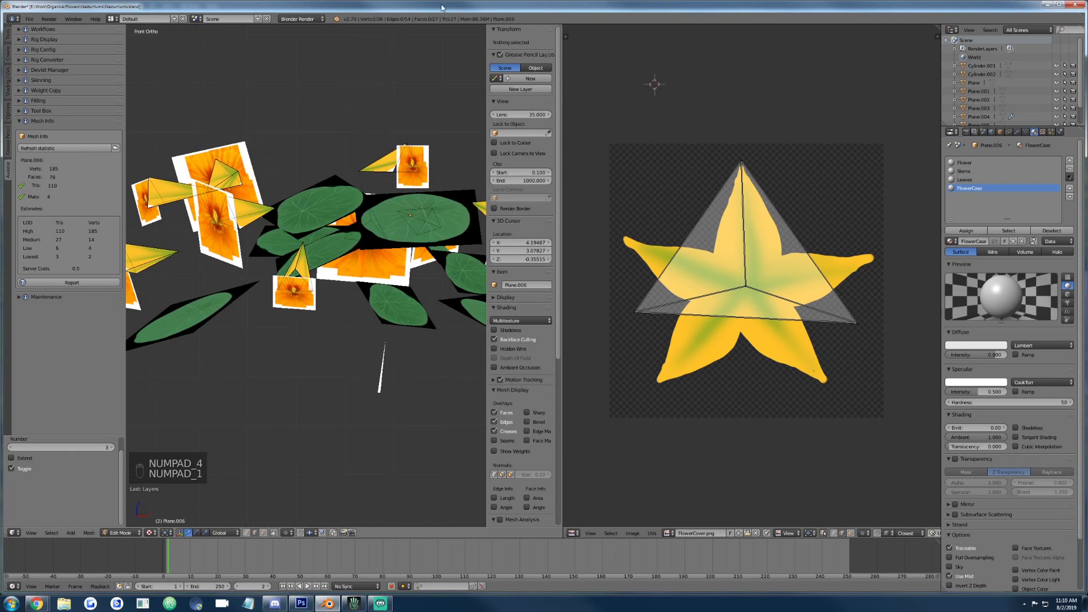
key("3")
key("Tab")
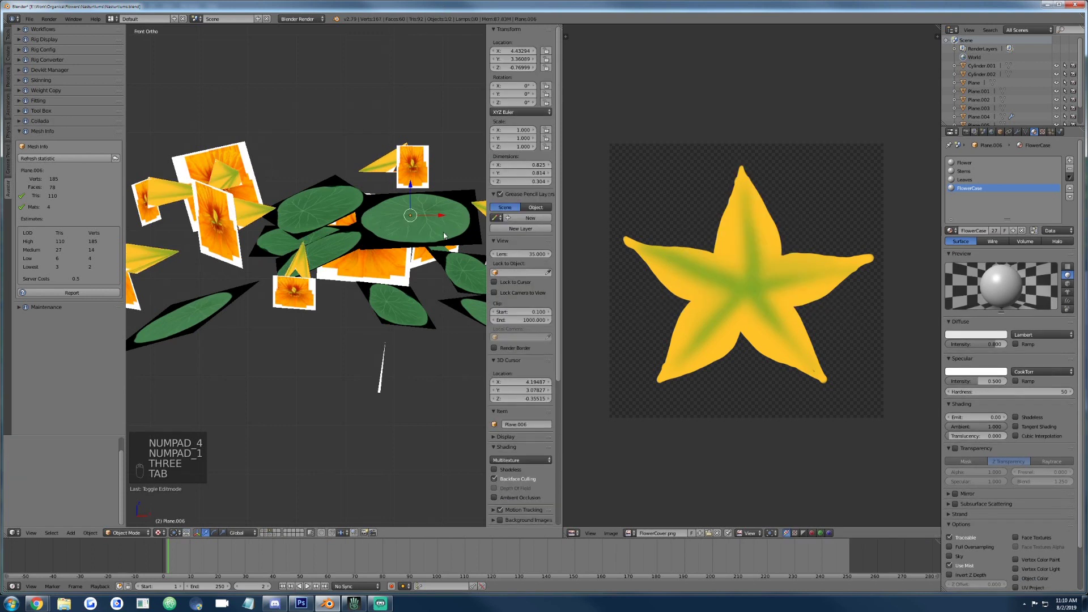
right_click(333, 205, "shift")
key("ctrl+j")
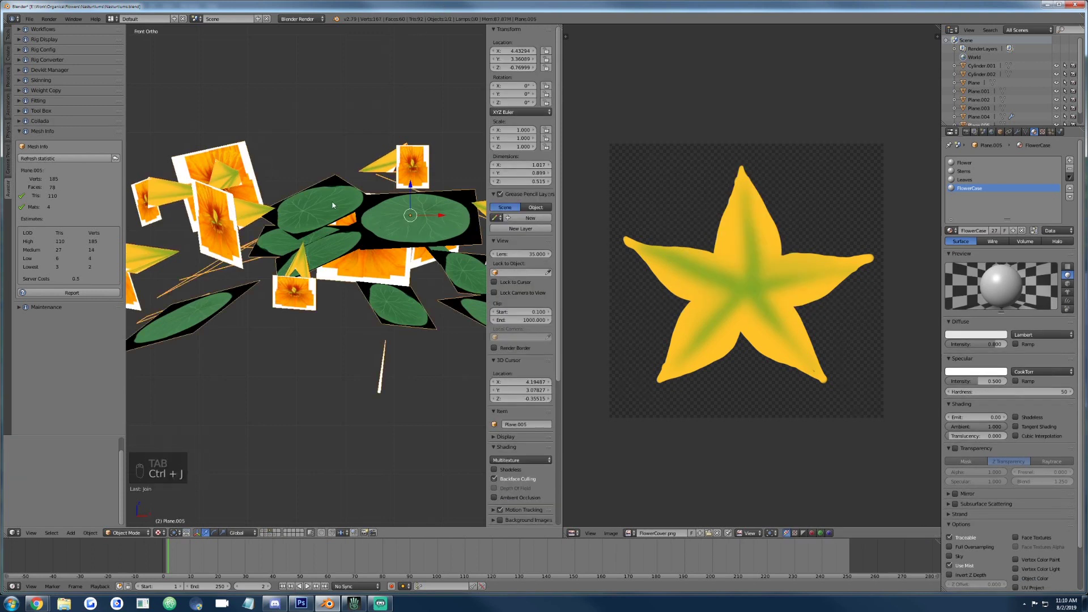
left_click(66, 159)
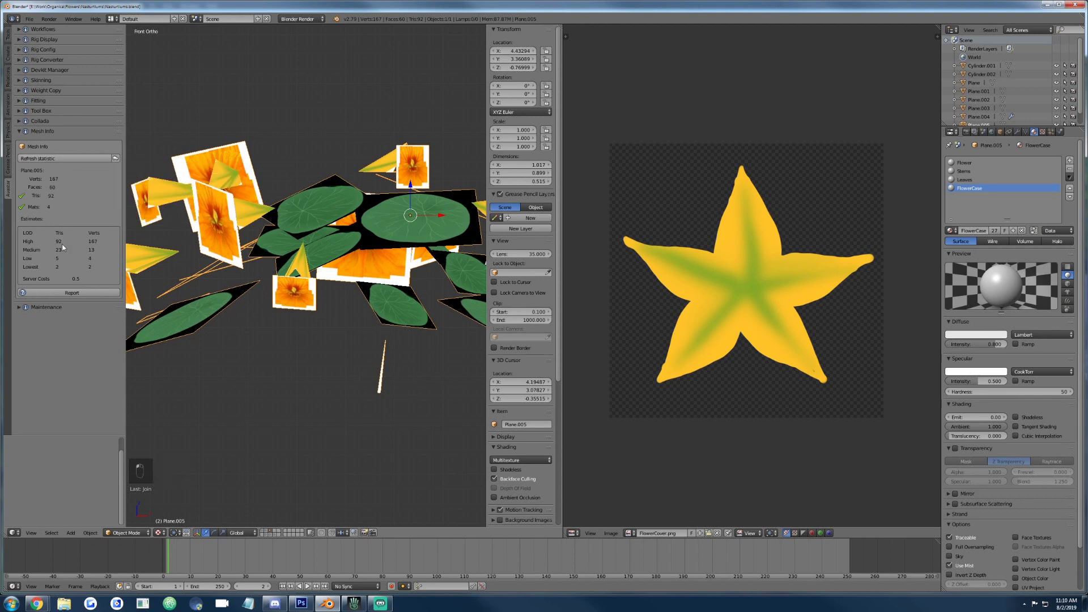
In Edit Mode from the top view, select the two mostly hidden leaves at the plant's lower and right edges and delete their faces.
key("Tab")
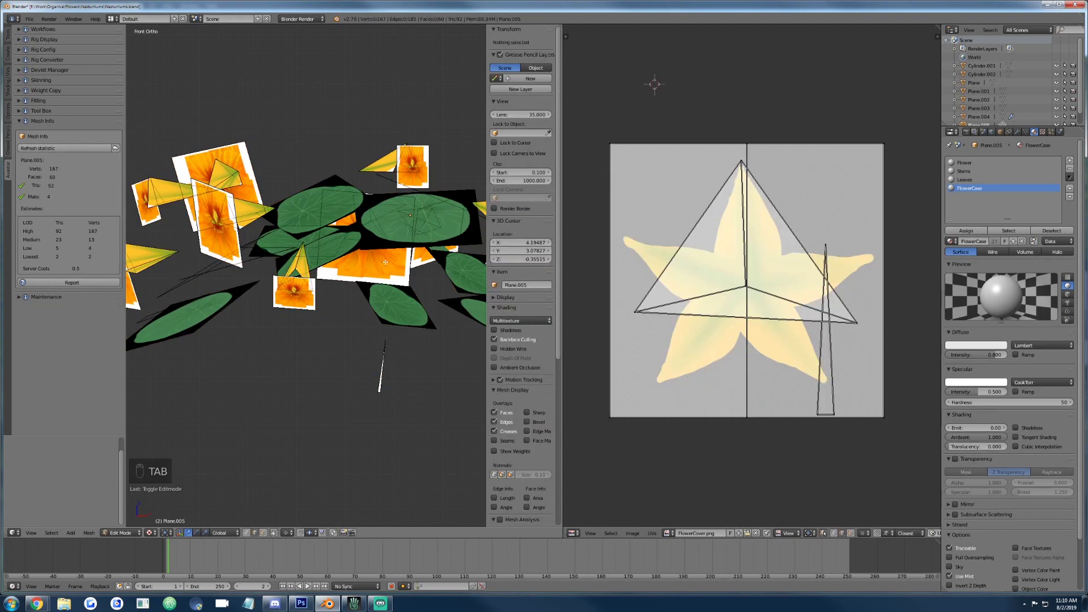
scroll(359, 210, "down", 3)
middle_click_drag(458, 244, 441, 288)
key("KP_1")
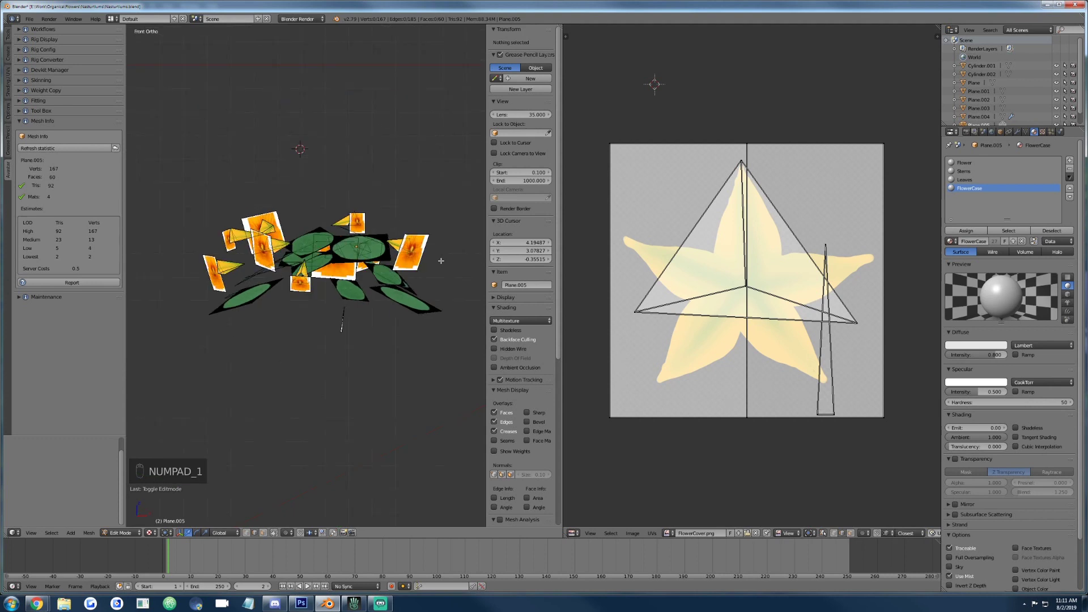
key("KP_7")
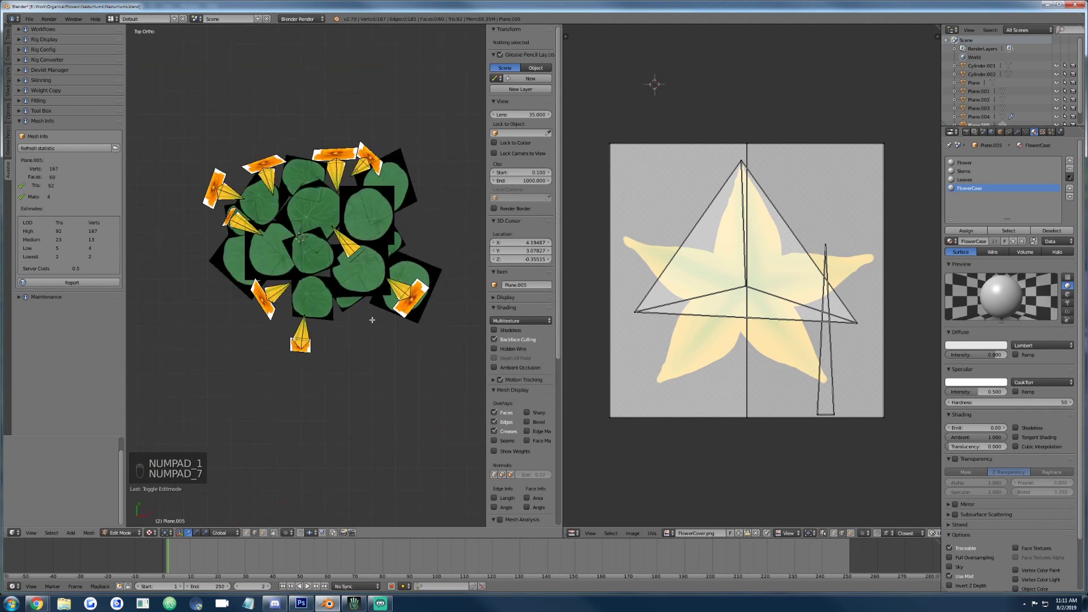
key("b")
left_click_drag(357, 320, 336, 300)
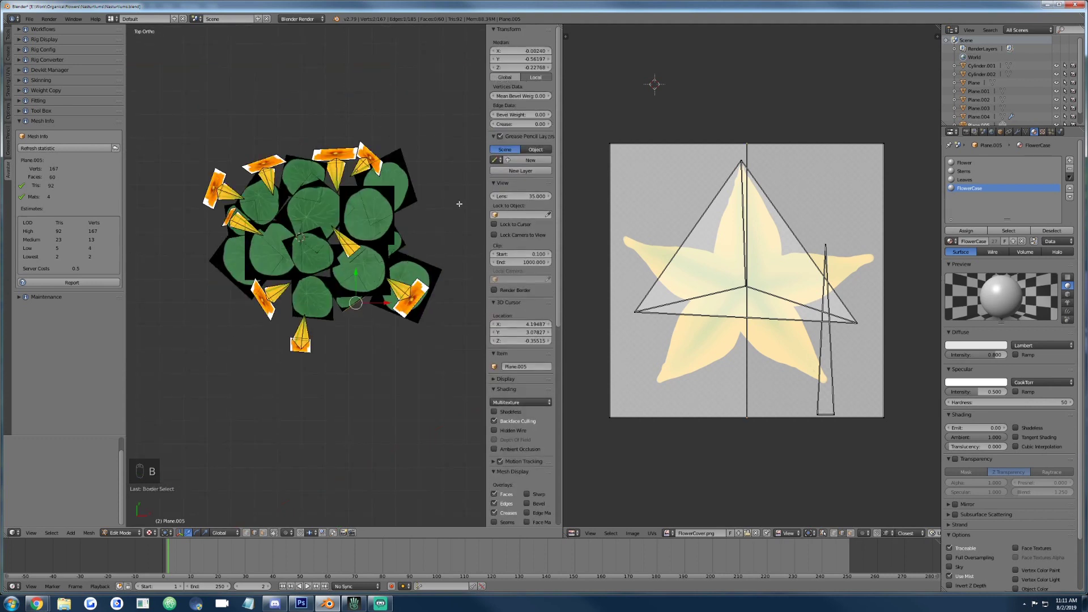
key("ctrl+l")
key("b")
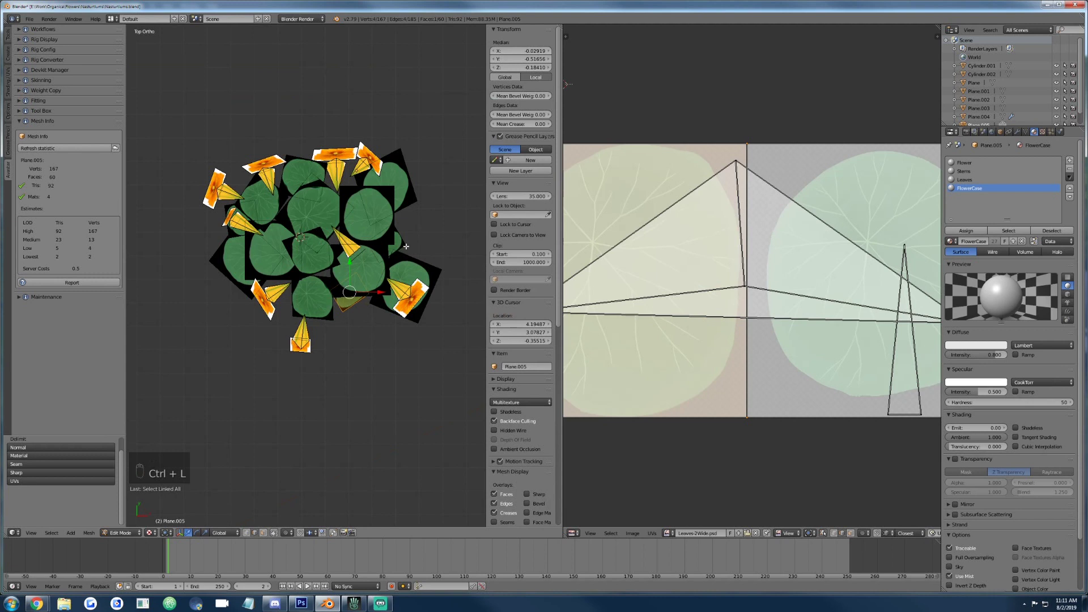
left_click_drag(403, 240, 409, 243)
key("ctrl+l")
key("x")
left_click(434, 221)
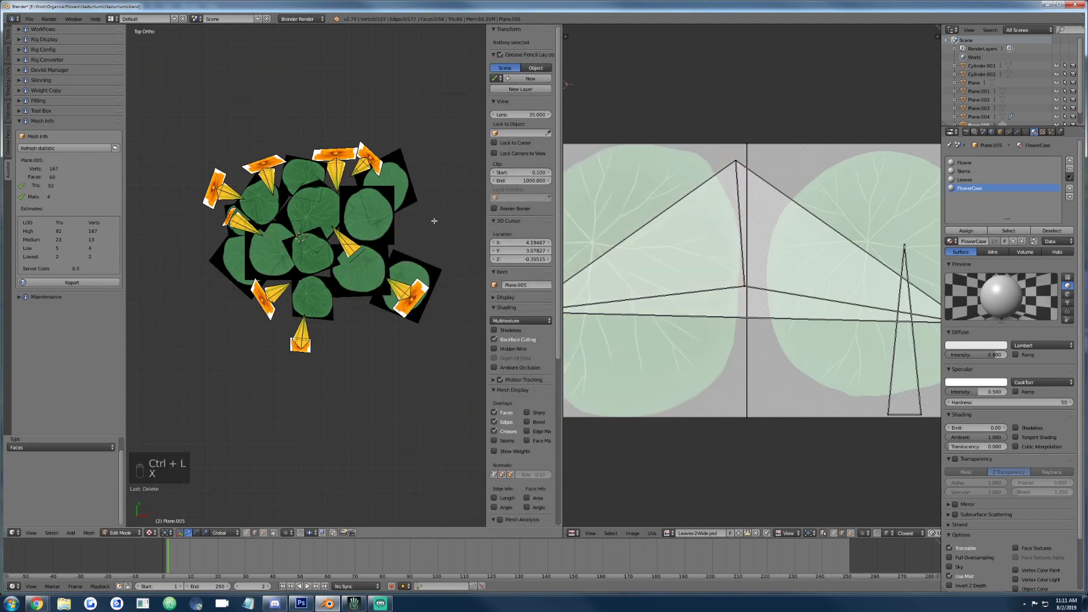
Delete the faces of the hidden leaf beneath the plant's upper-left leaf and return to Object Mode.
right_click(256, 199)
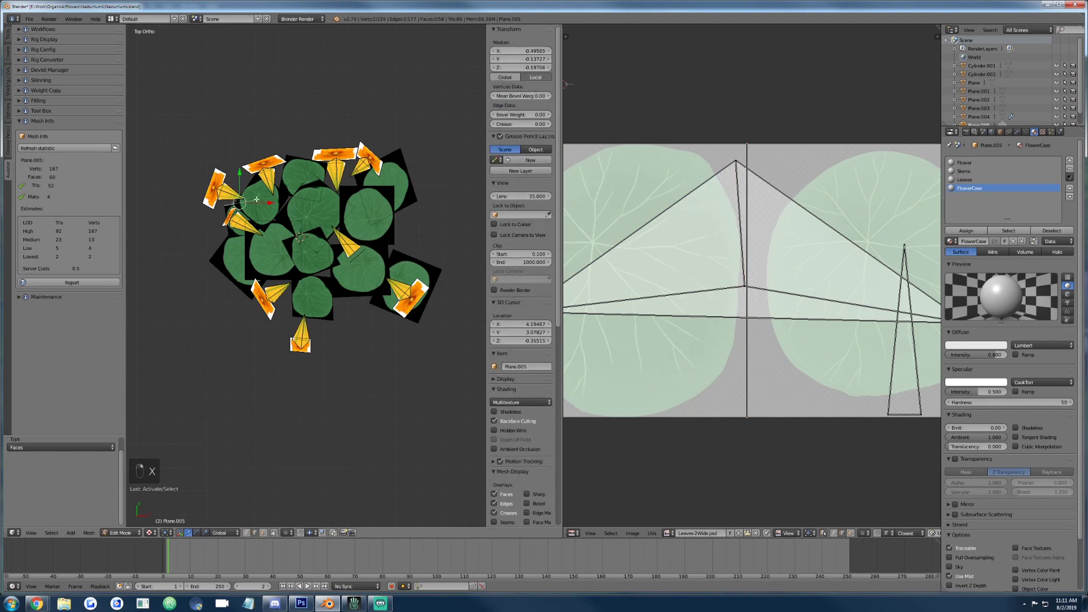
key("ctrl+l")
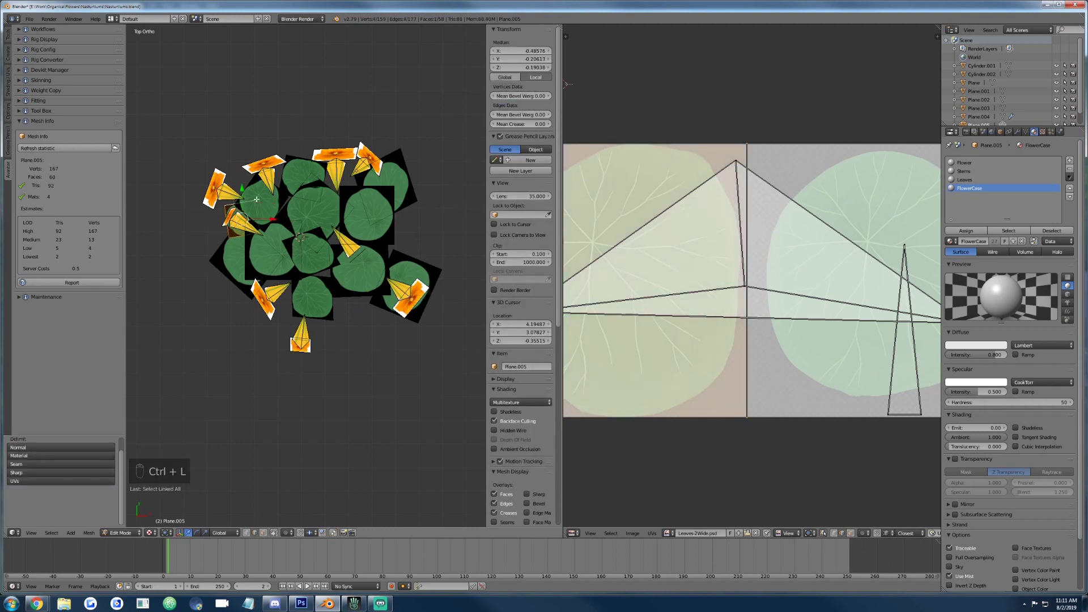
key("x")
left_click(258, 199)
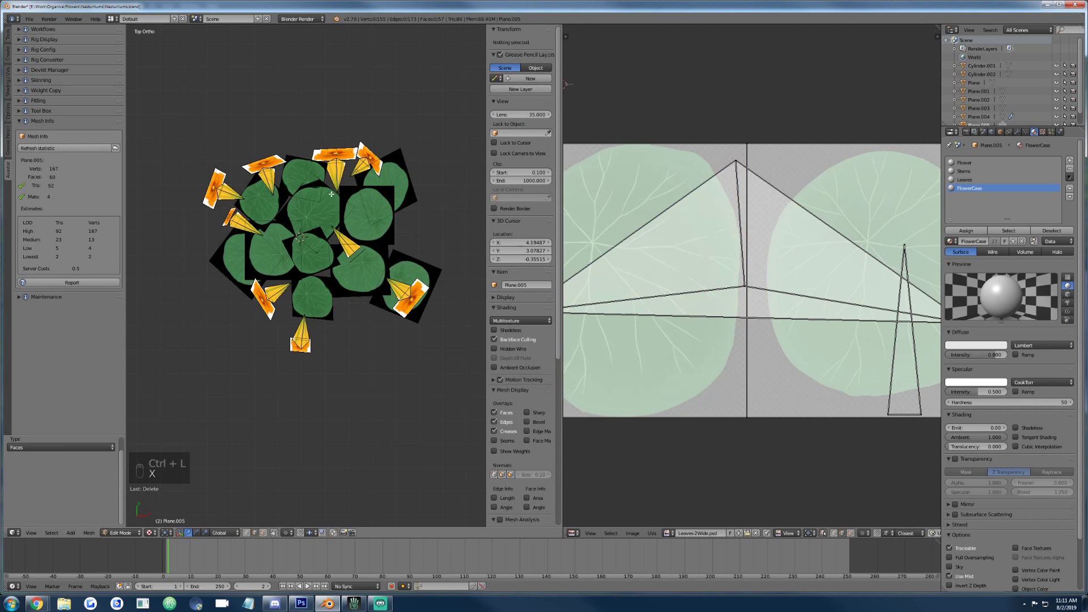
key("Tab")
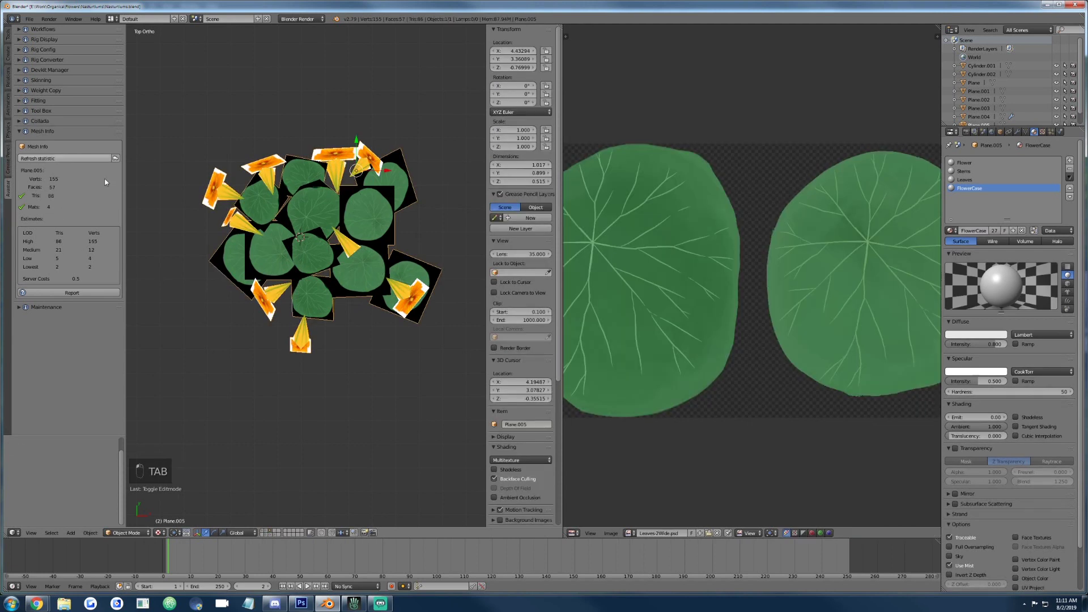
In Edit Mode, select the whole upper-left leaf beside the leftmost flowers and delete its faces.
key("Tab")
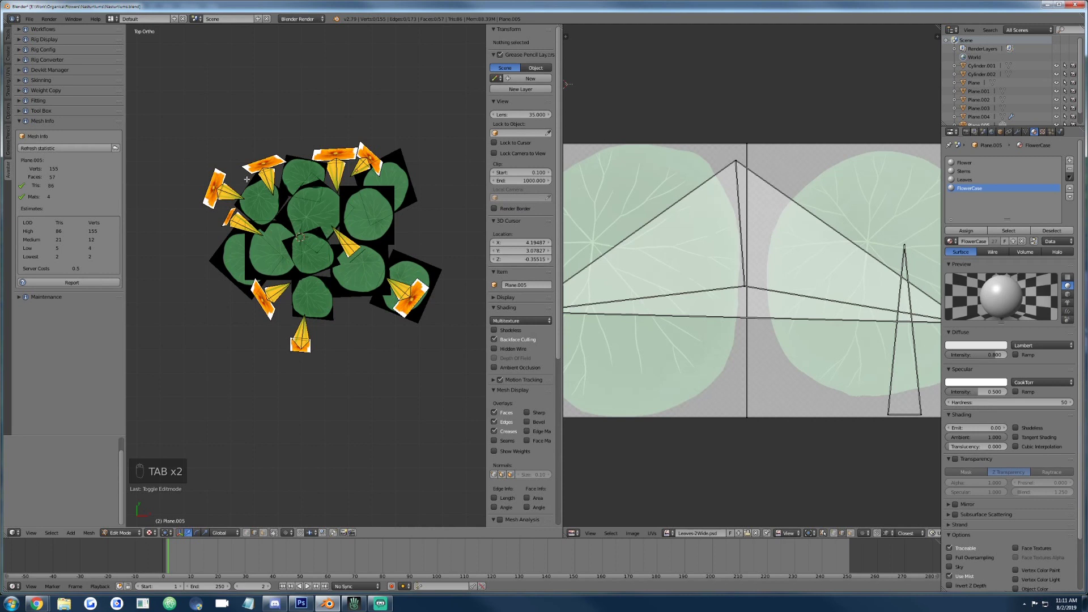
right_click(247, 179)
key("ctrl+l")
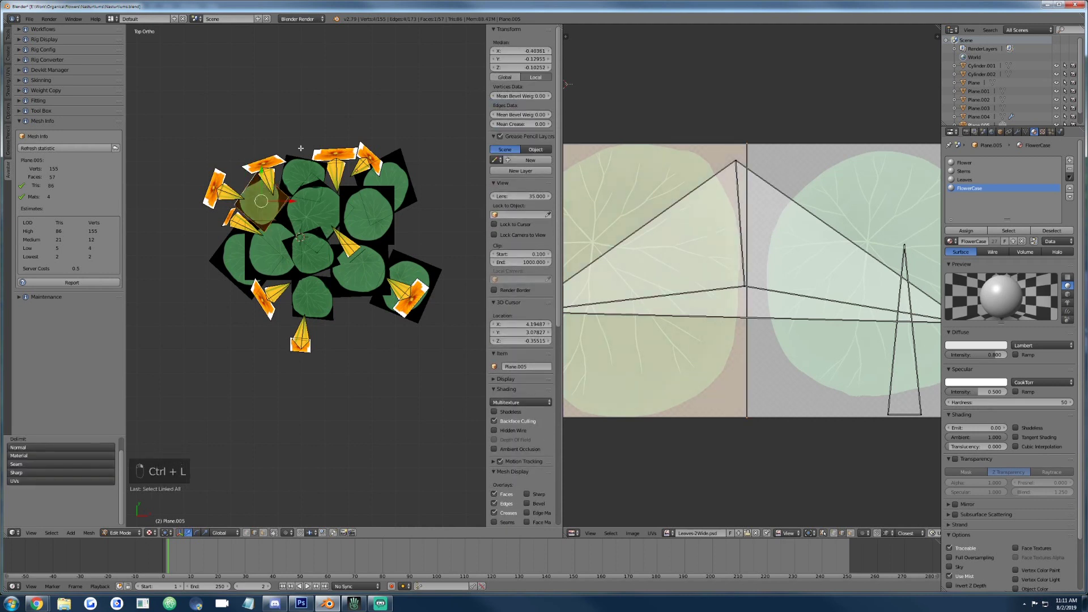
key("x")
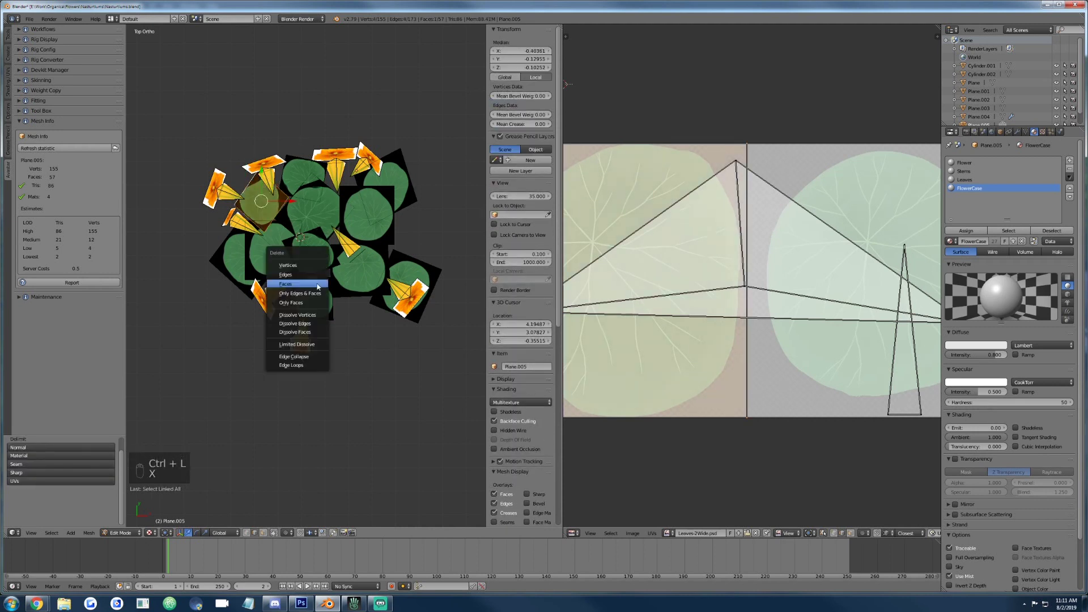
left_click(317, 283)
Select only the faces assigned to the Flower material and remove their doubled vertices.
middle_click_drag(317, 283, 307, 228)
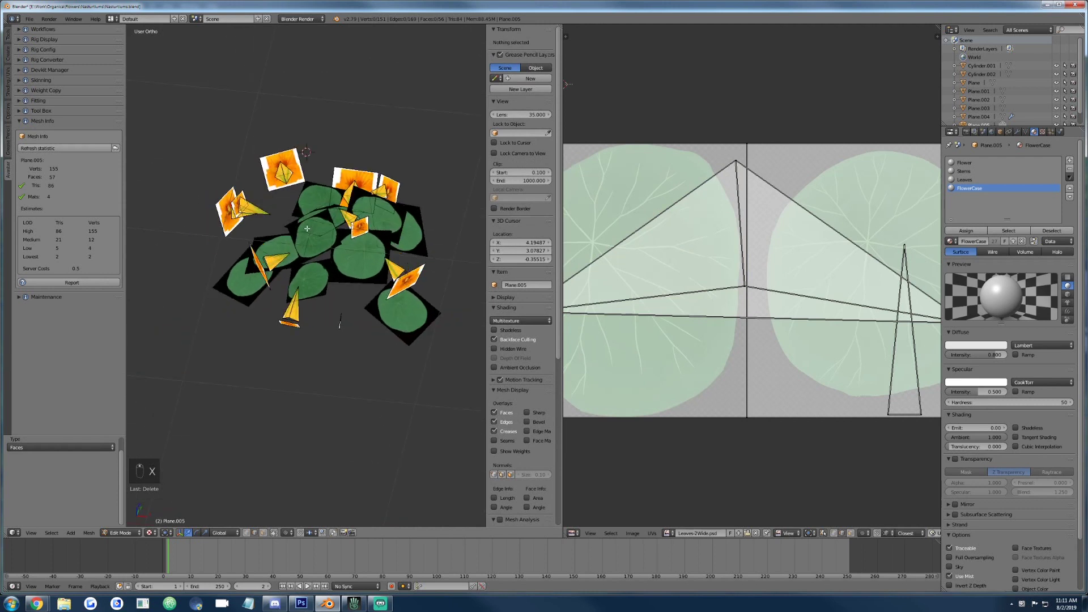
left_click(964, 163)
key("a")
key("a")
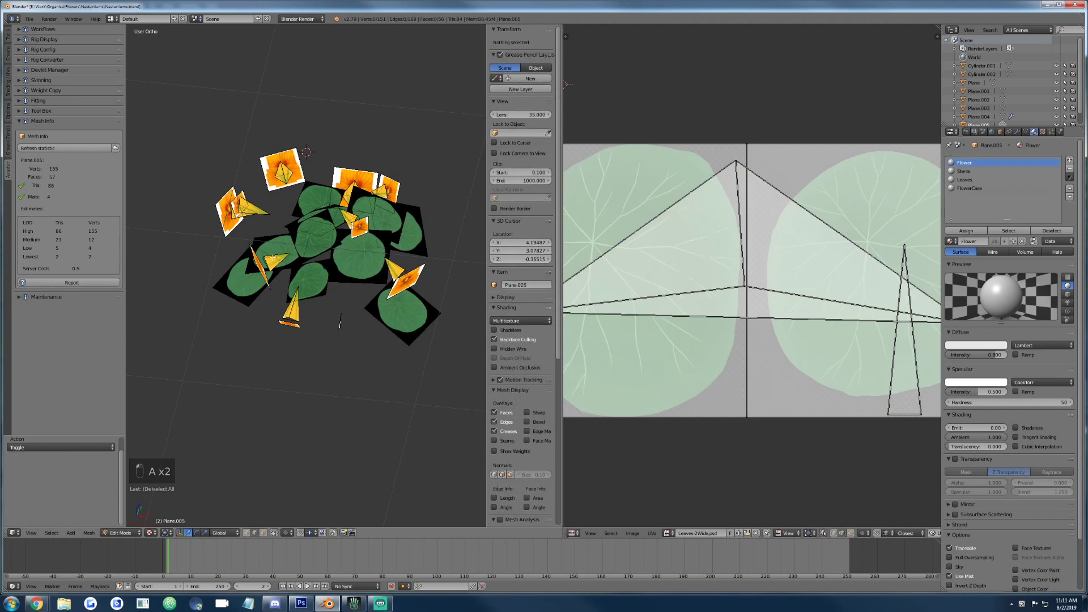
left_click(1008, 231)
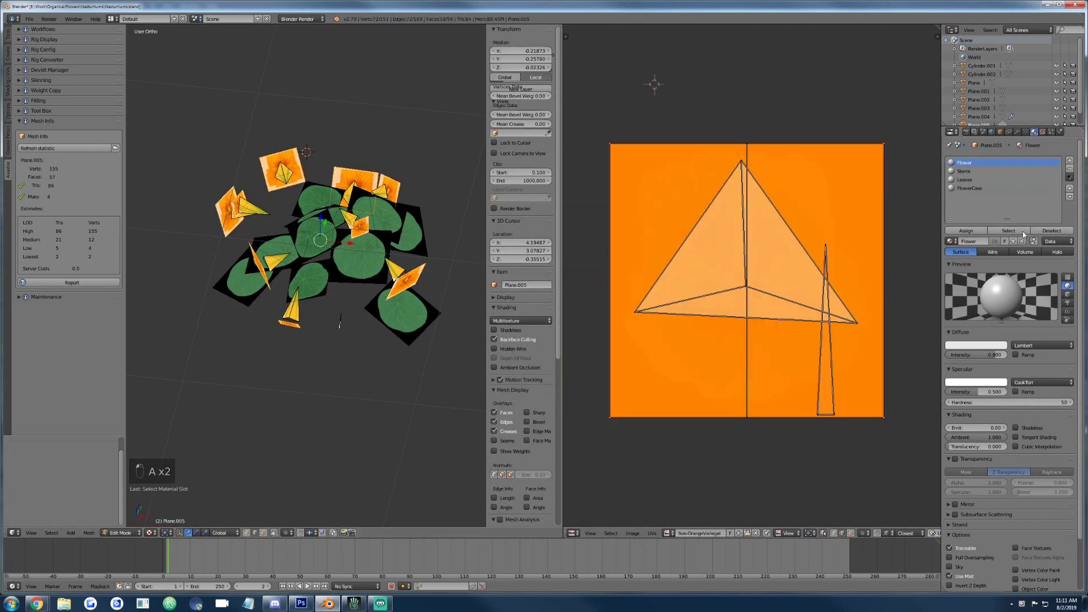
key("w")
left_click(310, 222)
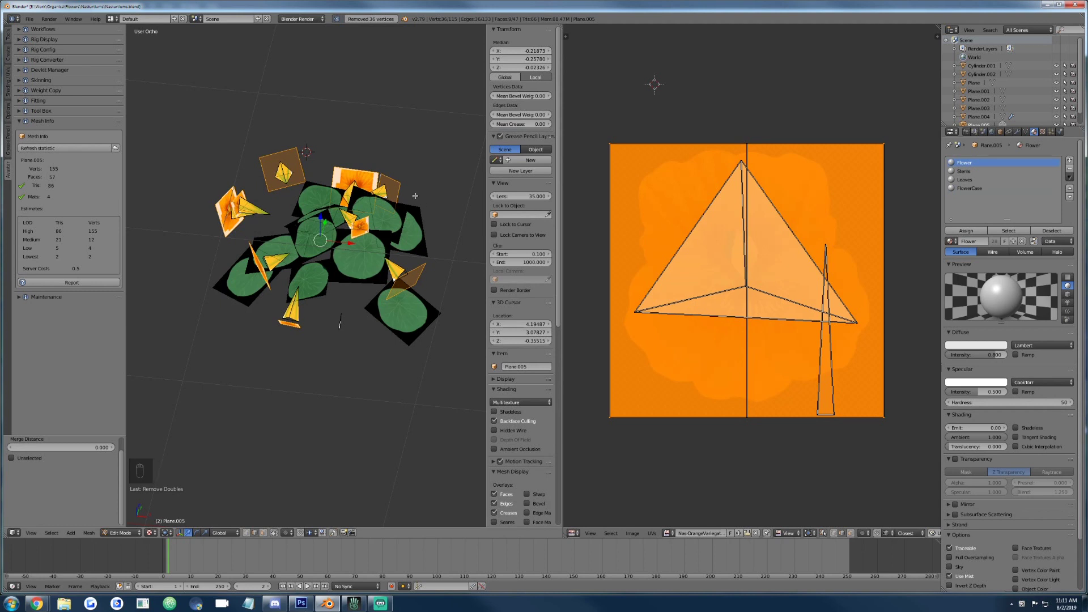
Flip the normals of the flower plane at the back of the plant and of the small one among the central leaves.
right_click(340, 165)
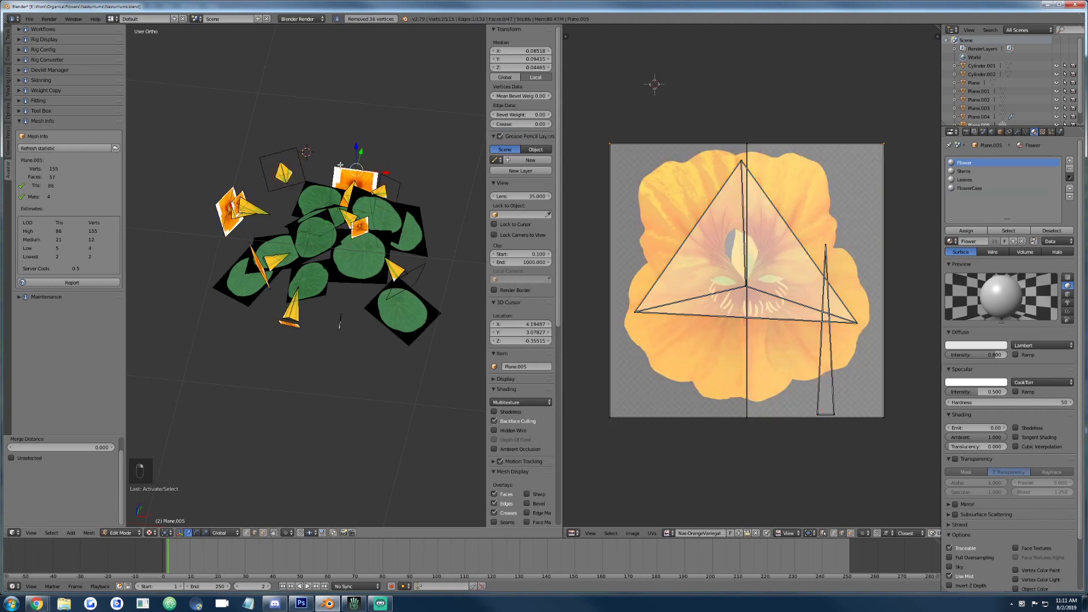
key("ctrl+l")
key("ctrl+f")
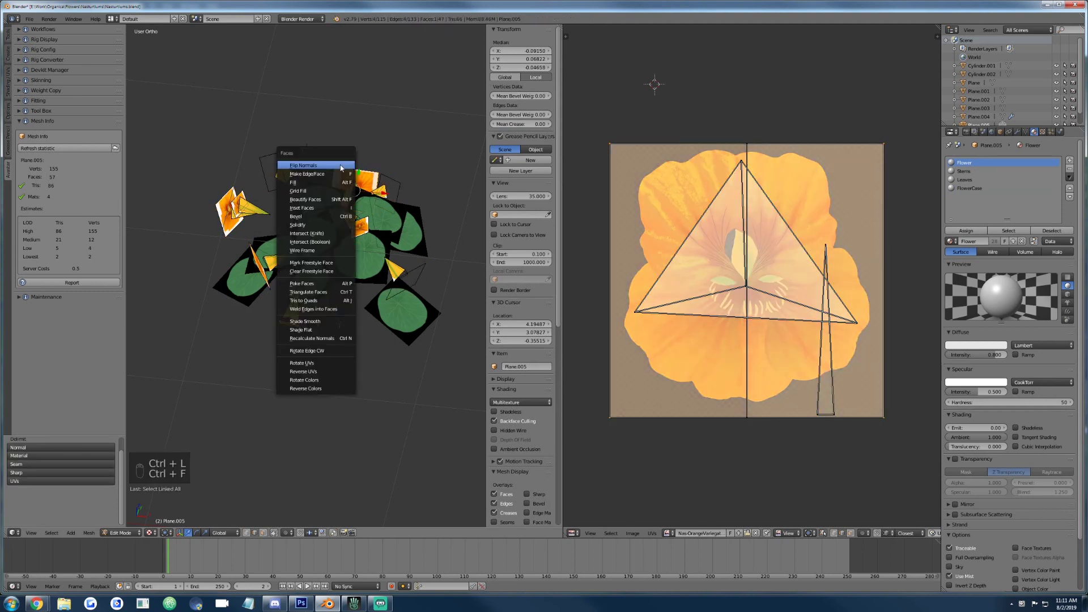
left_click(340, 164)
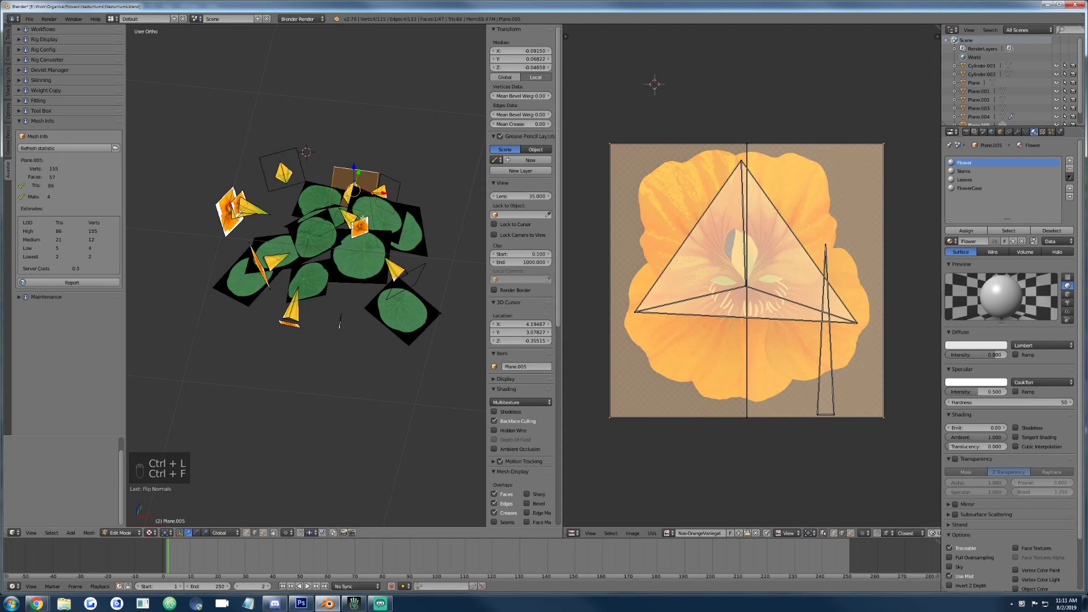
right_click(362, 218)
key("ctrl+l")
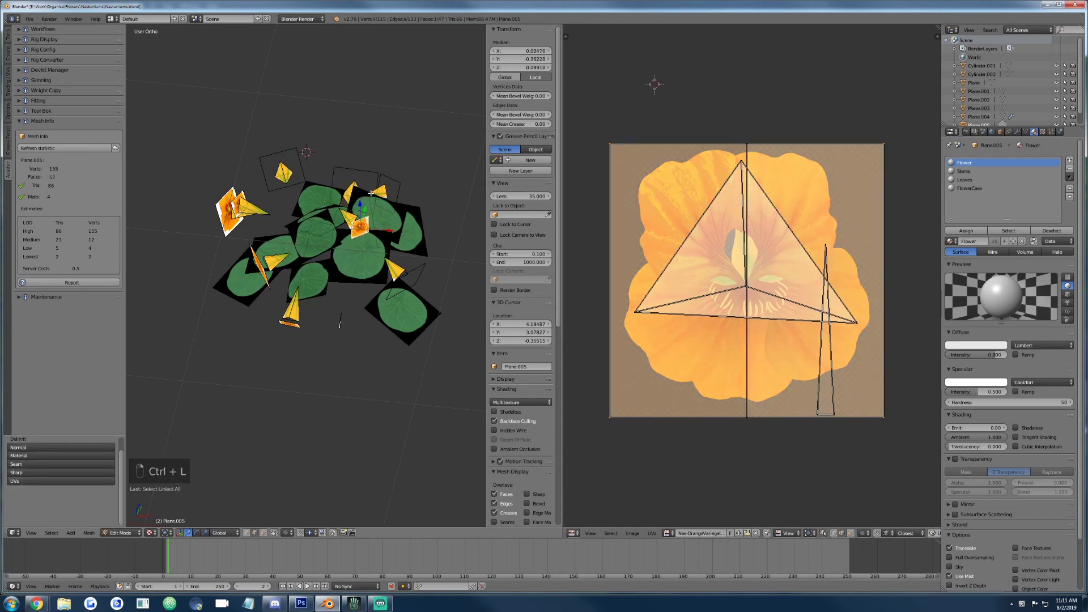
key("ctrl+f")
Flip the normals of the two overlapping flower planes at the plant's far left.
right_click(222, 195)
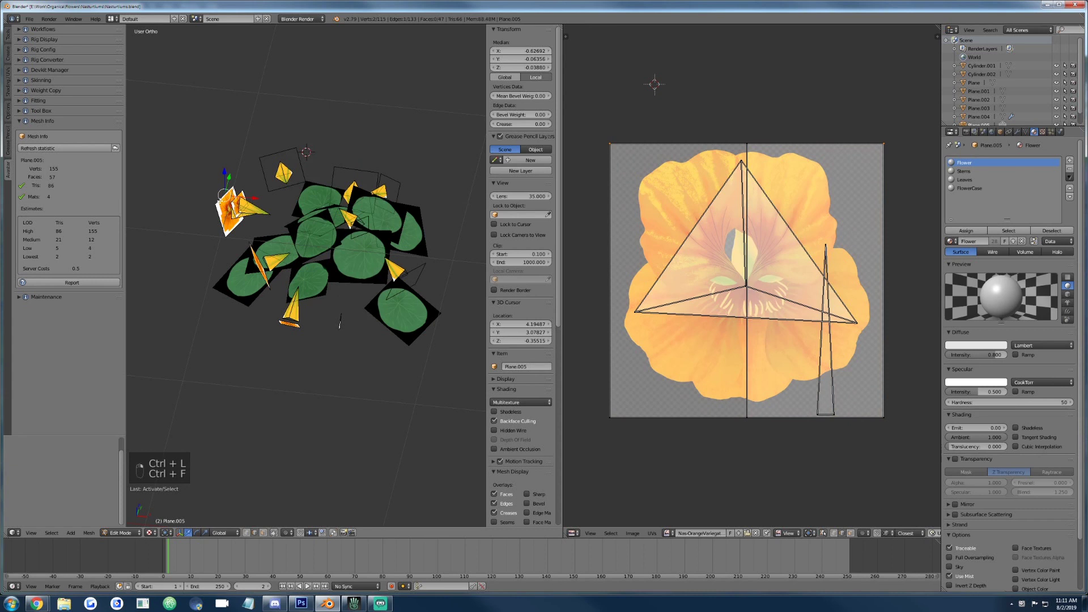
key("ctrl+l")
key("ctrl+f")
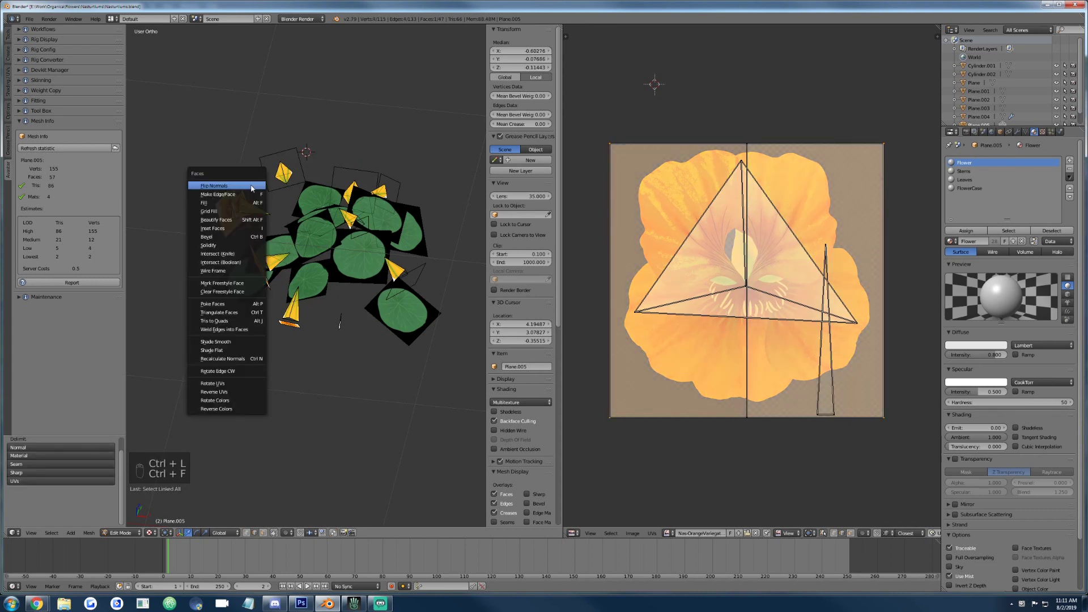
left_click(251, 186)
right_click(245, 194)
key("ctrl+l")
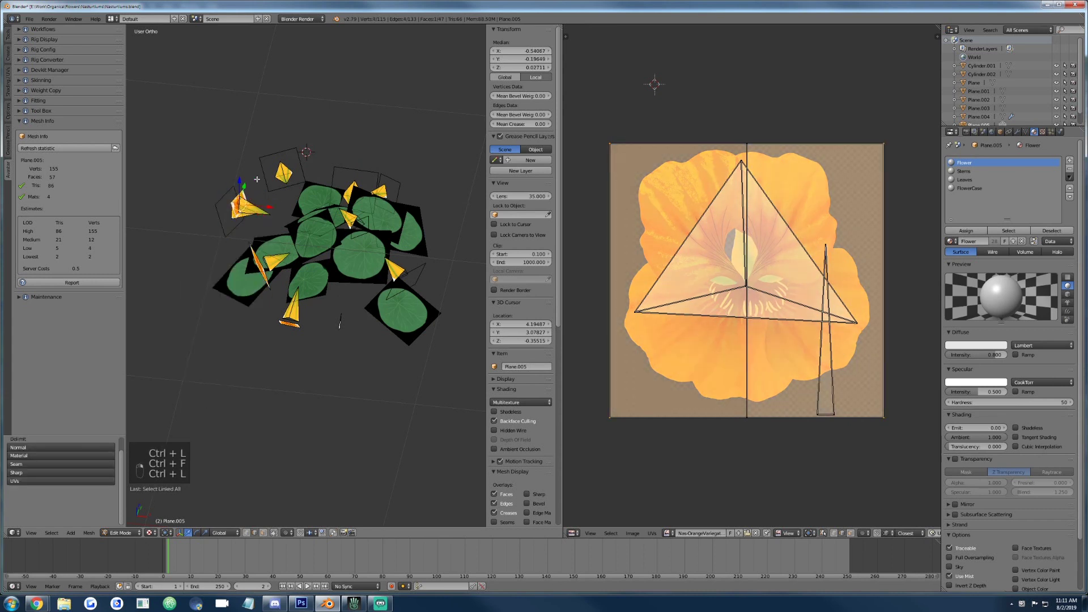
key("ctrl+f")
left_click(258, 180)
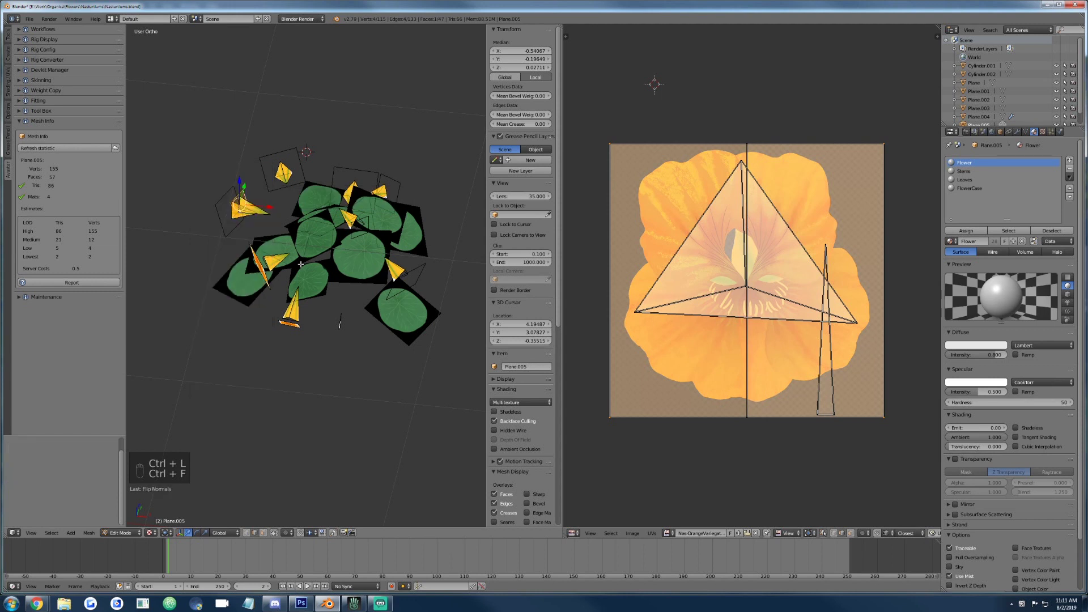
Check the plant close up and from a distance, and refresh its mesh statistics in Object Mode.
middle_click_drag(261, 187, 283, 231)
scroll(335, 227, "down", 8)
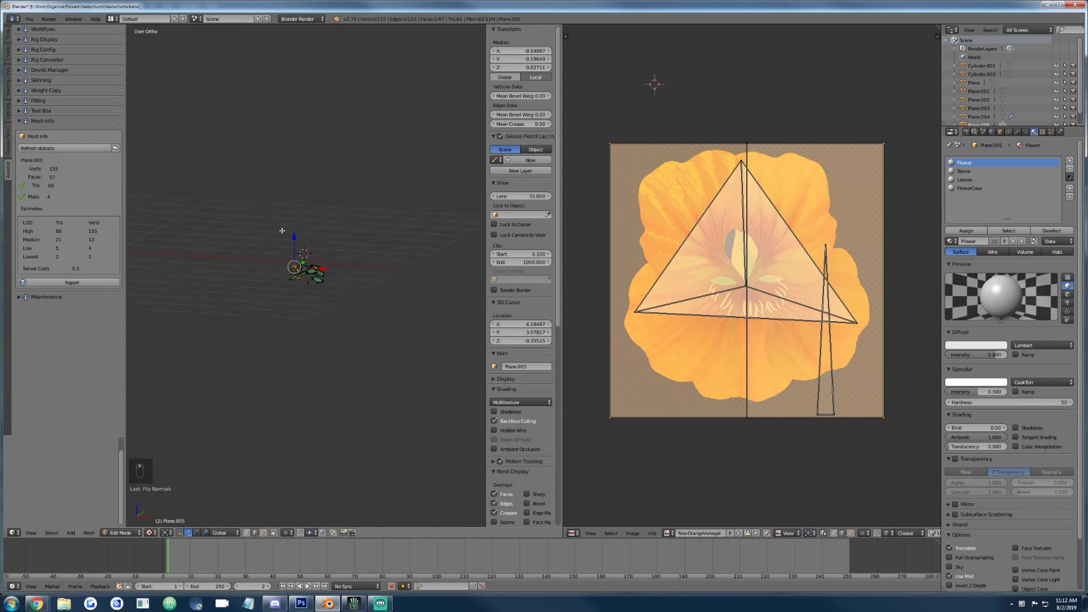
scroll(307, 287, "up", 8)
scroll(315, 286, "down", 5)
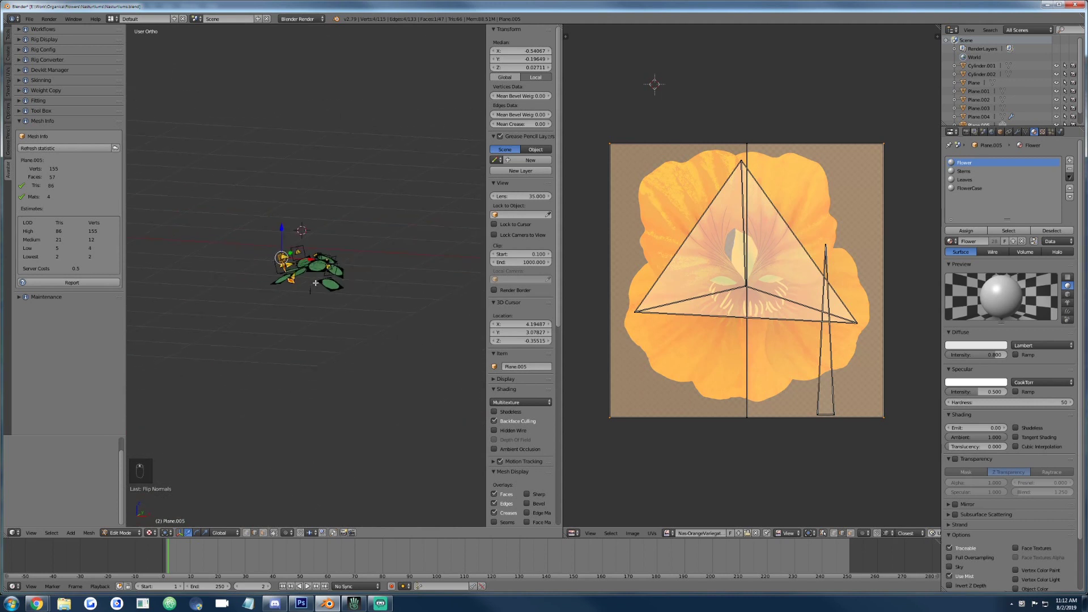
scroll(315, 283, "up", 9)
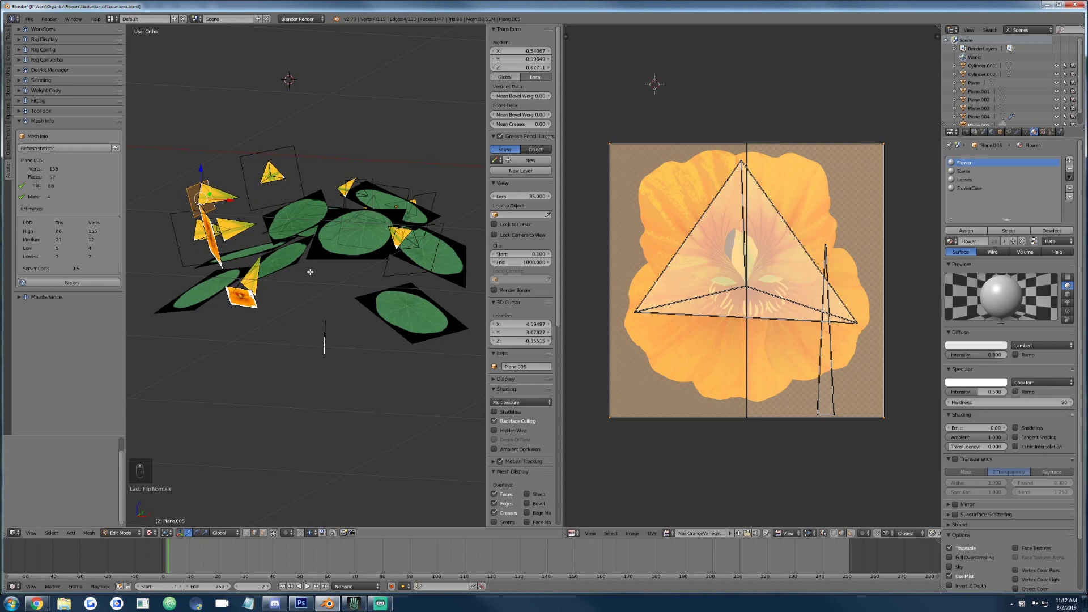
key("Tab")
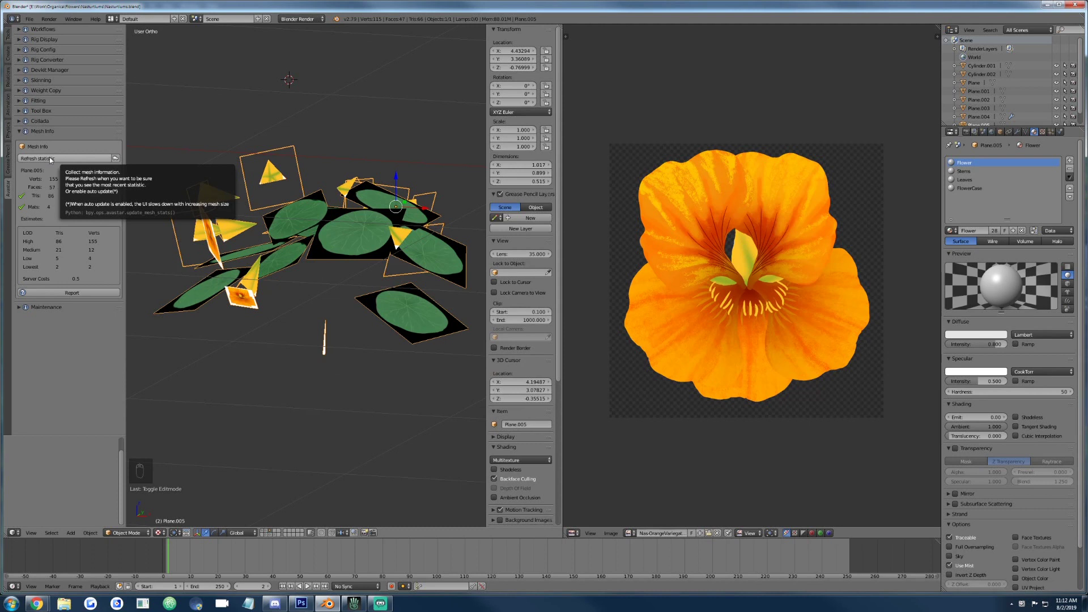
left_click(46, 158)
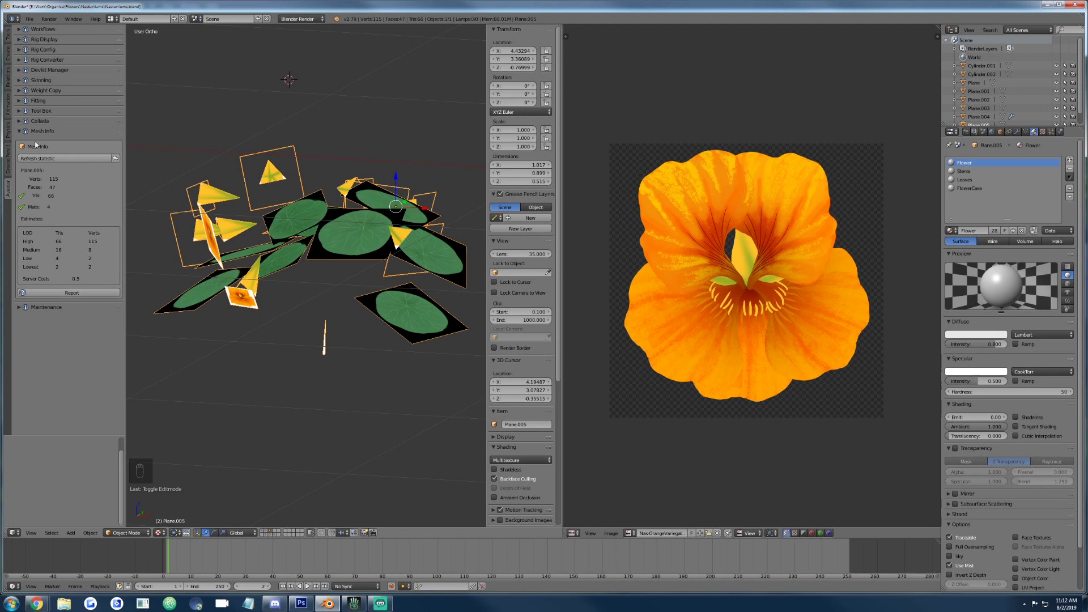
Duplicate the simplified plant in place from the front view and move the copy to layer 4.
key("KP_1")
key("KP_1")
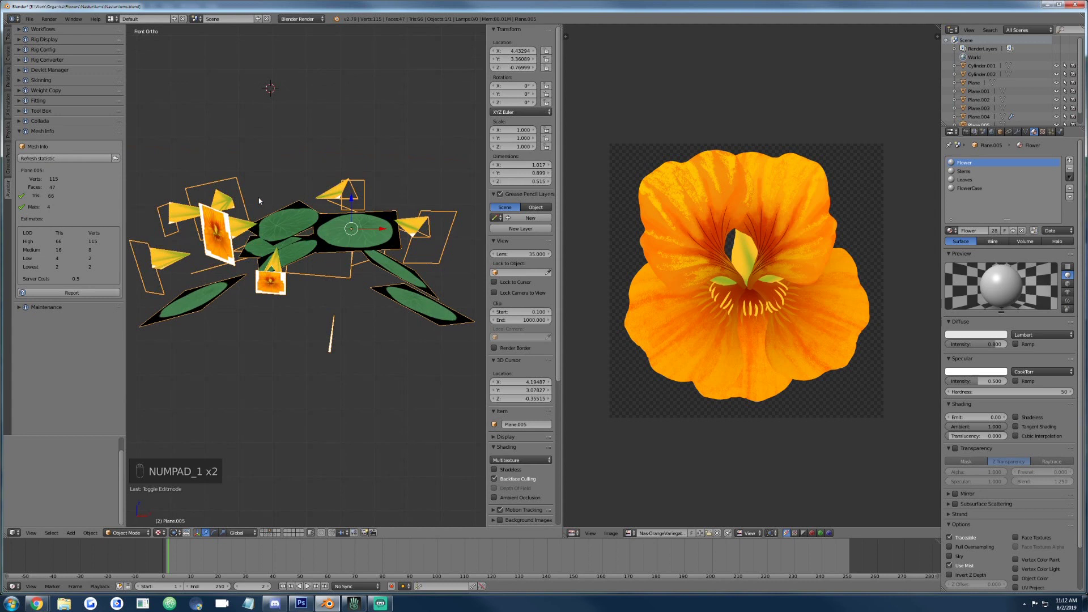
scroll(296, 231, "down", 3)
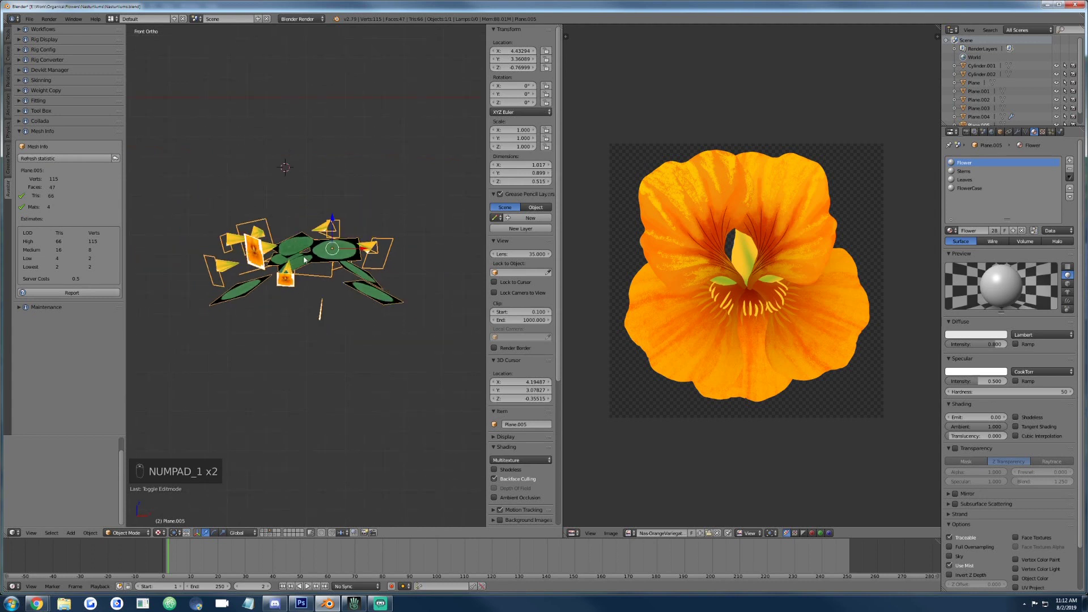
key("shift+d")
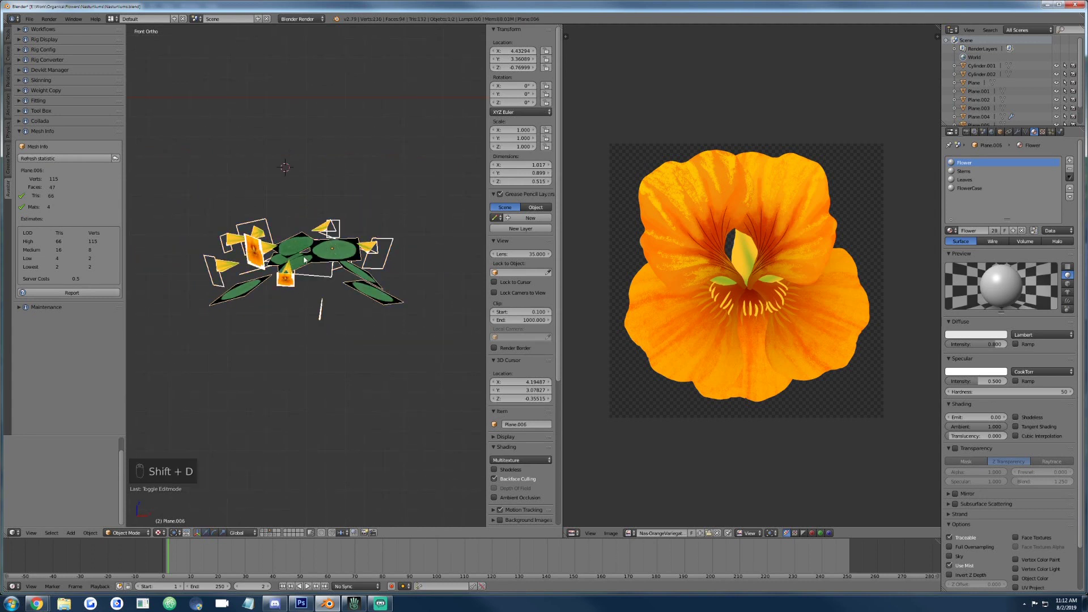
key("m")
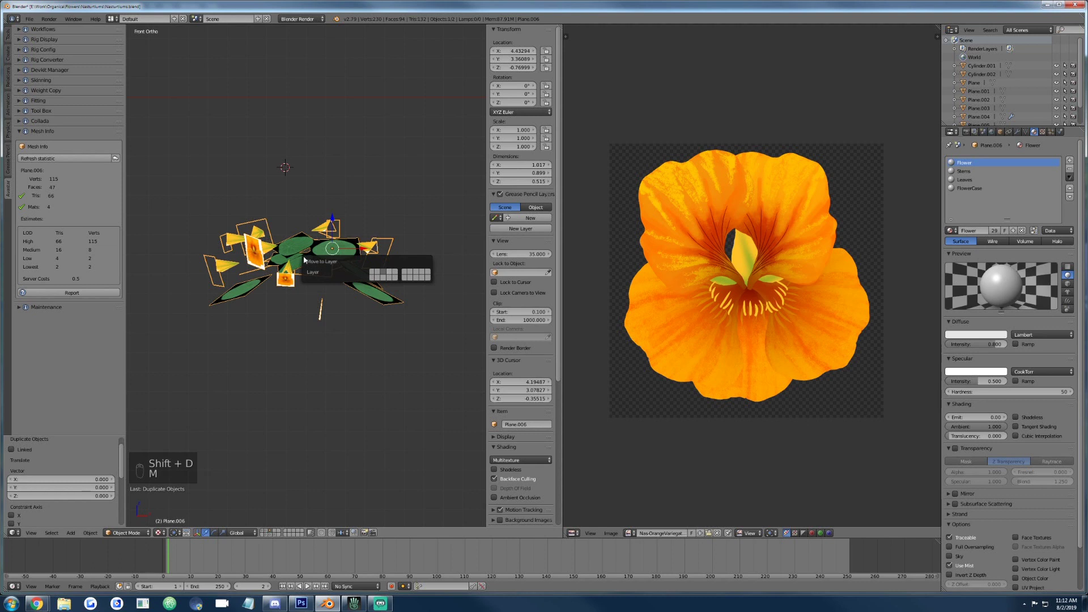
key("4")
key("Return")
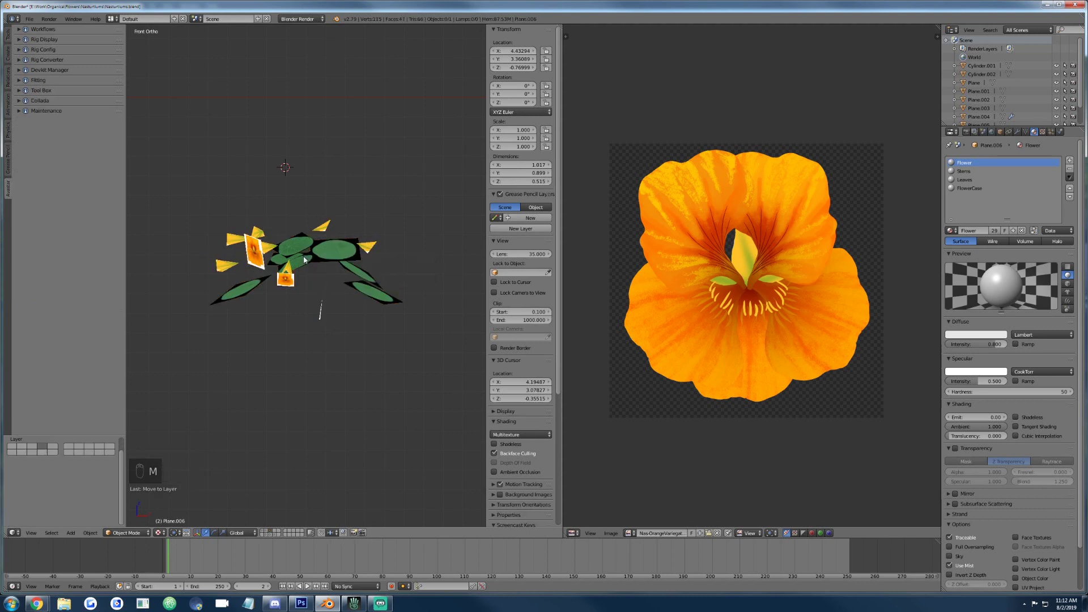
Add a plane mesh at the 3D cursor and subdivide it with one cut in Edit Mode.
right_click(298, 257)
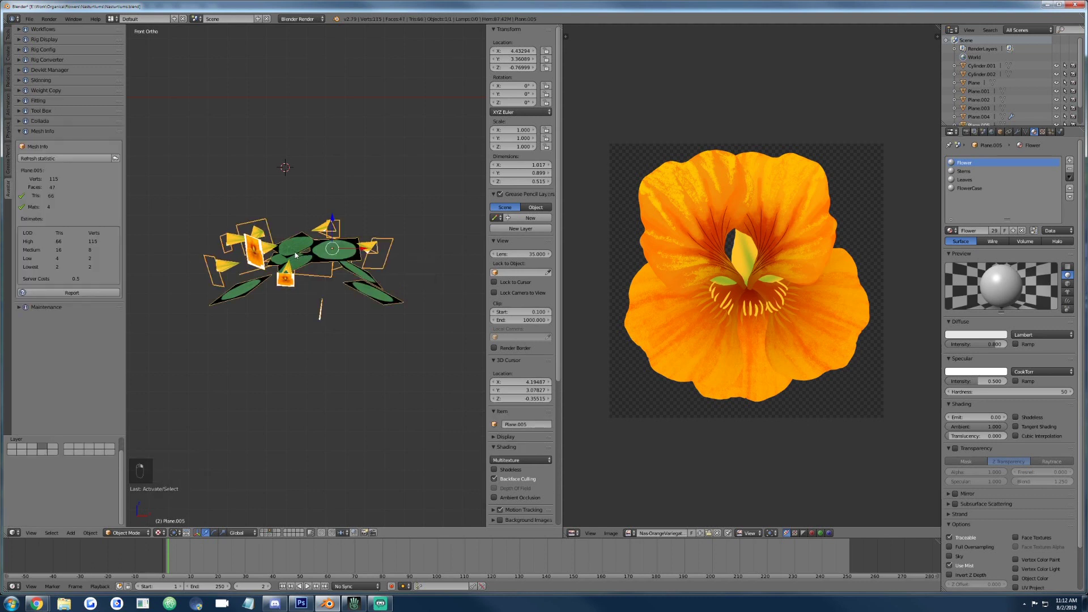
key("space")
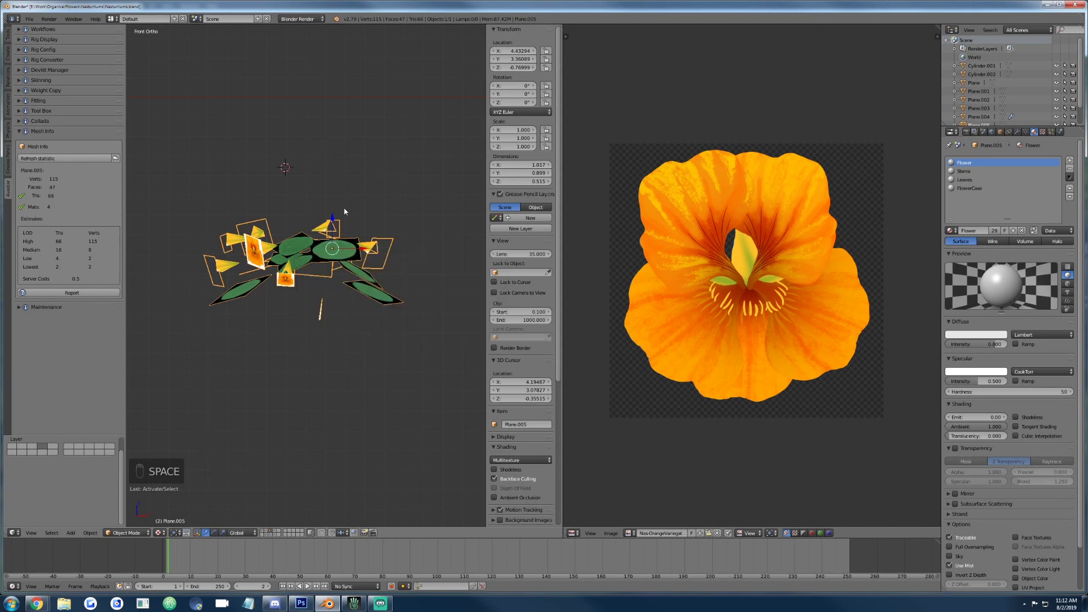
scroll(300, 262, "down", 1)
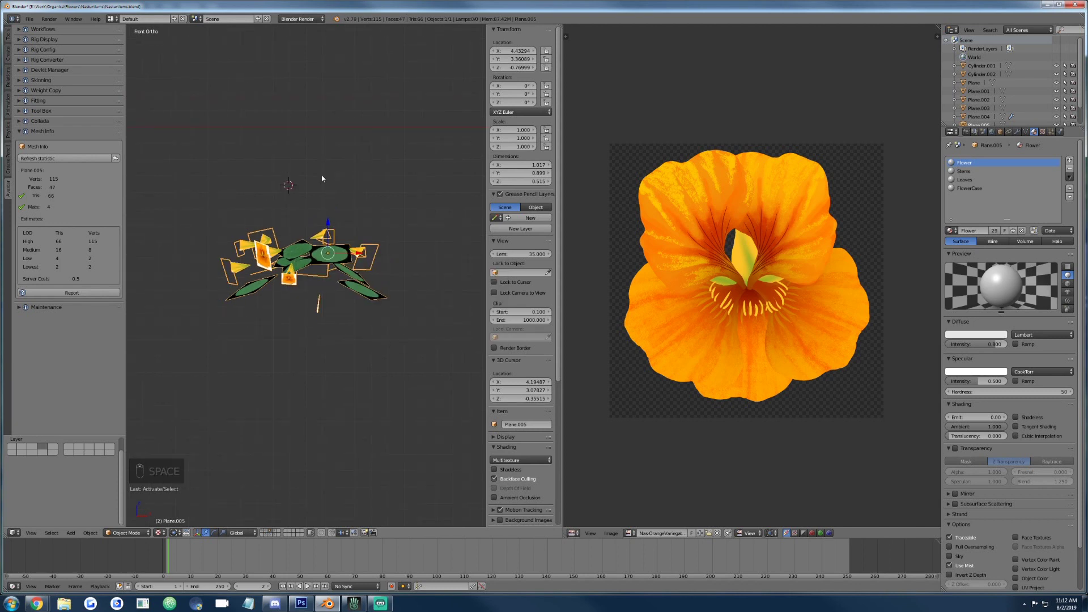
key("shift+a")
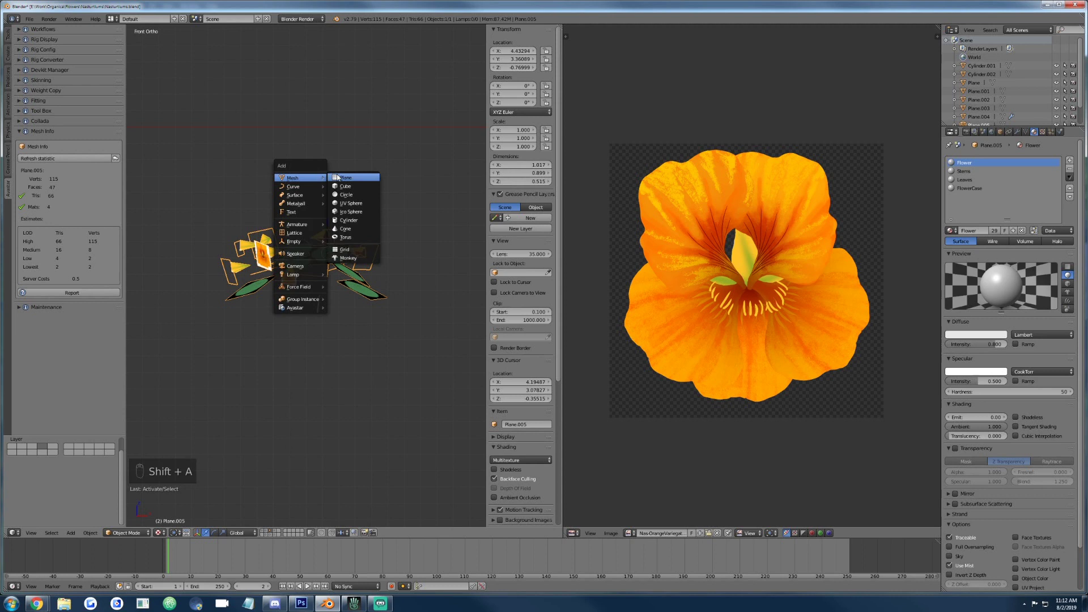
left_click(342, 177)
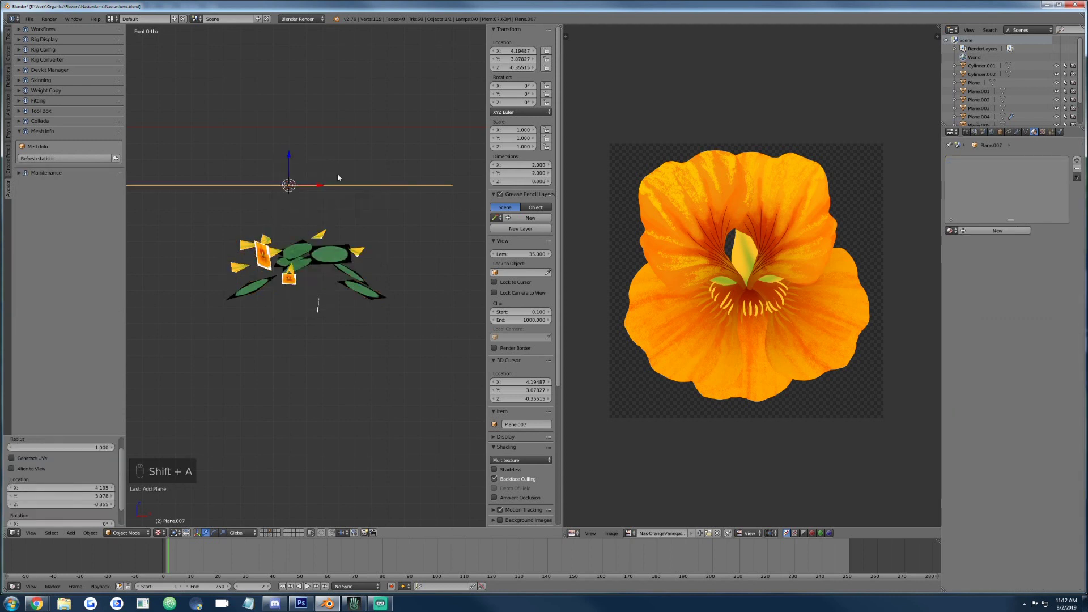
key("KP_7")
scroll(338, 175, "down", 5)
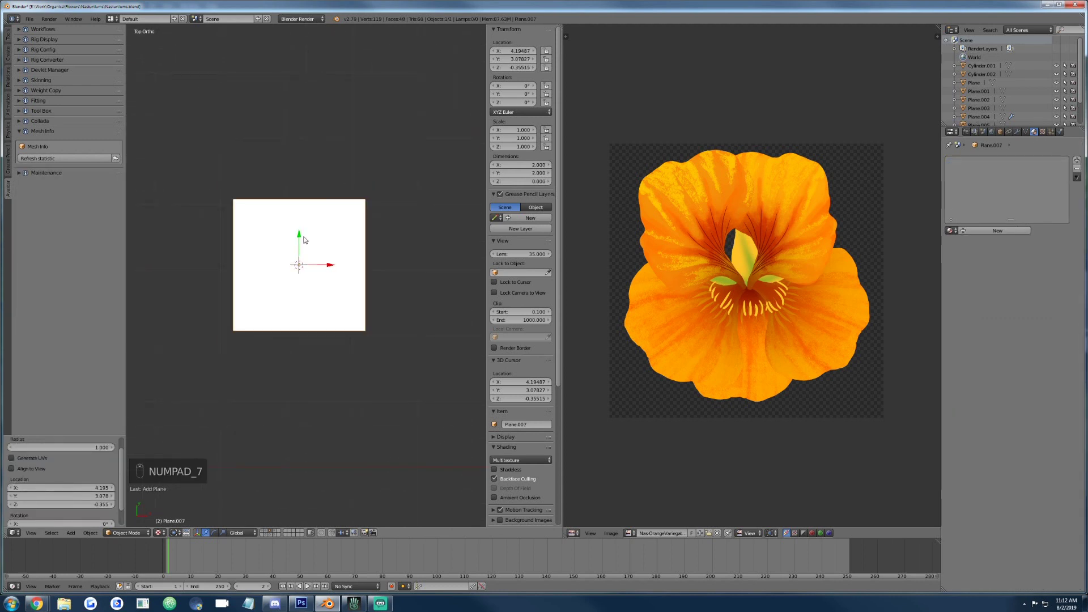
key("w")
key("Tab")
key("w")
left_click(304, 237)
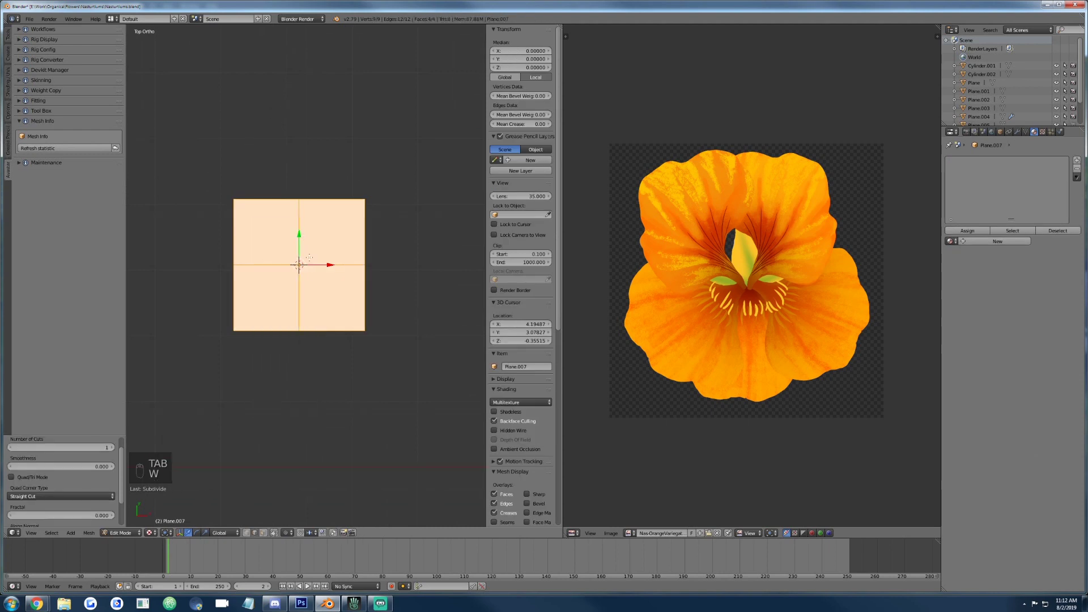
Unwrap the subdivided plane onto the orange flower texture and give it a new material in Object Mode.
key("u")
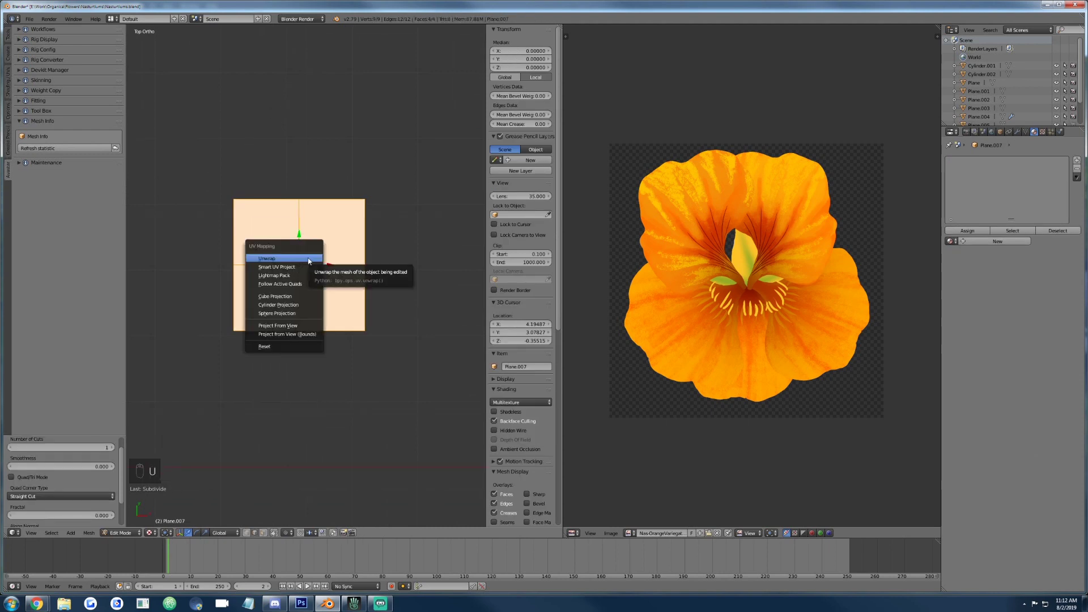
left_click(308, 259)
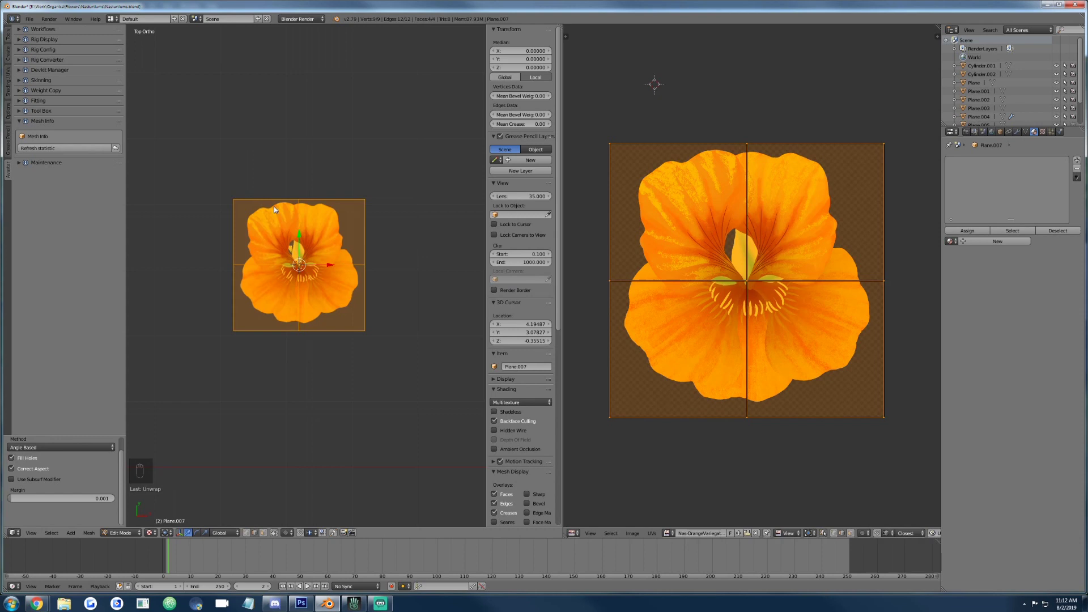
key("Tab")
left_click(979, 230)
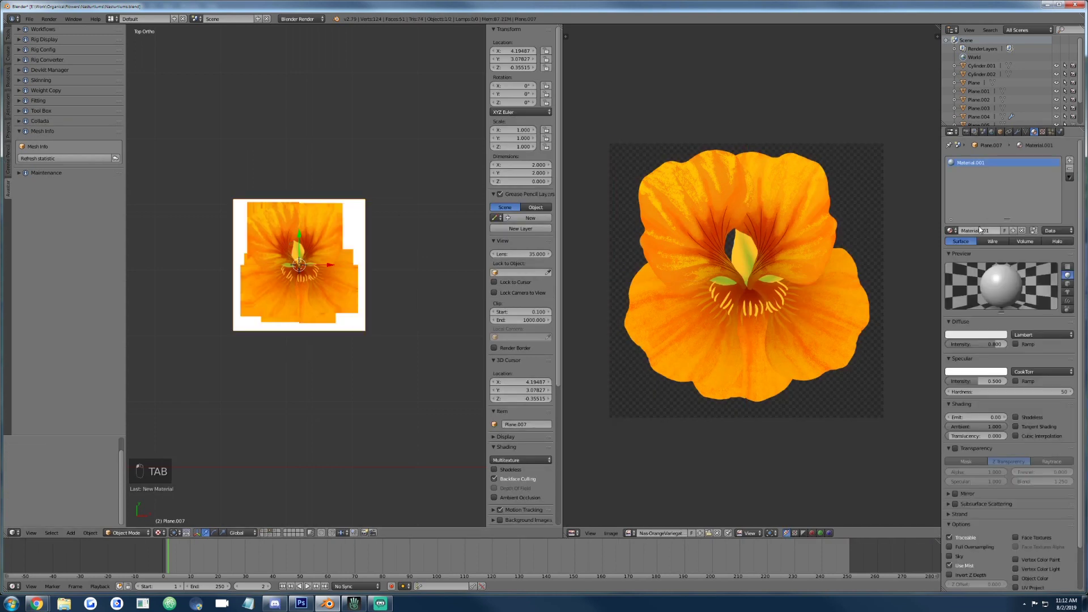
Rename the flower plane's new material as LOWESTLOD.
left_click(978, 230)
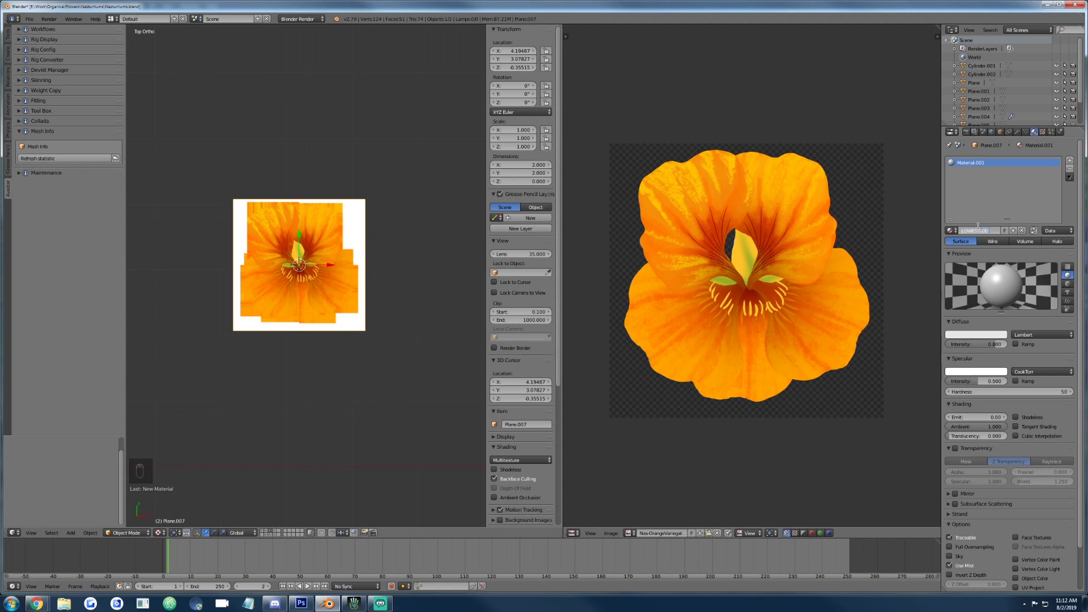
key("Return")
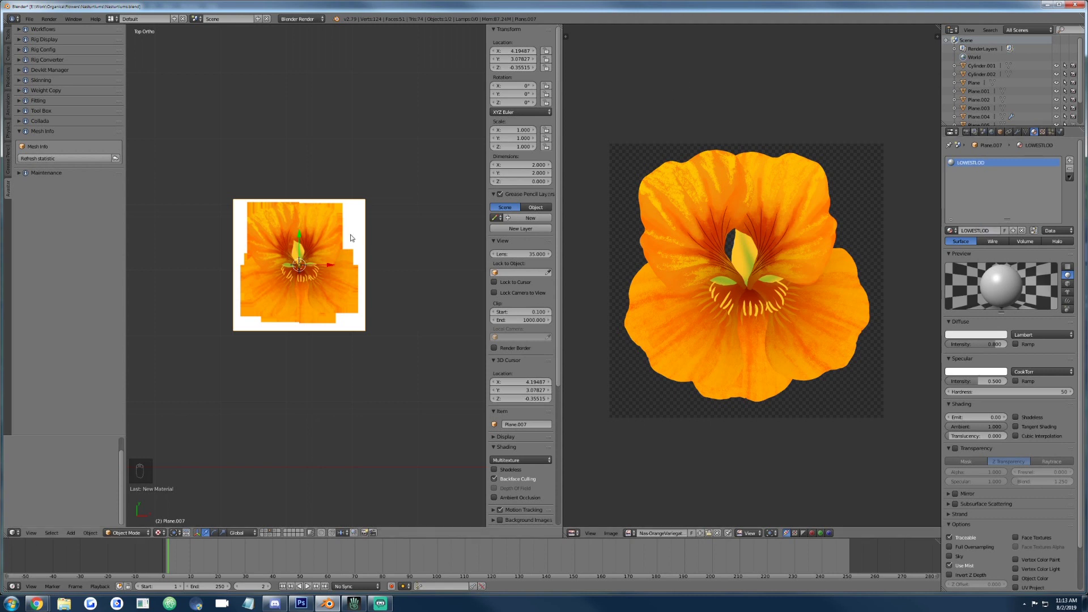
Compare the flower plane with the simplified plant beneath it from front and angled views, selecting each and inspecting the plant's mesh.
key("KP_1")
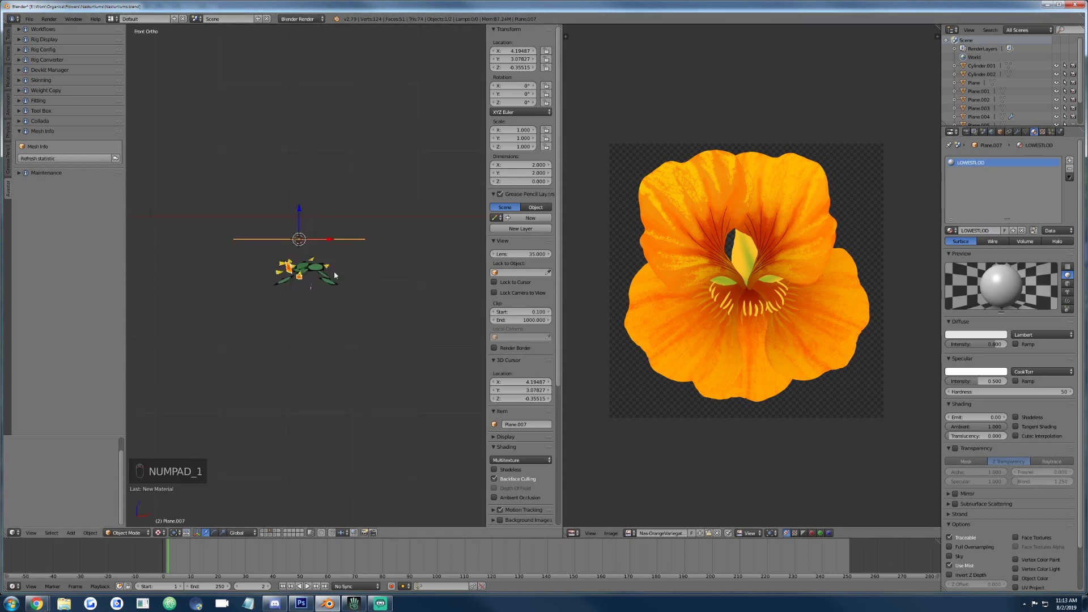
right_click(313, 267)
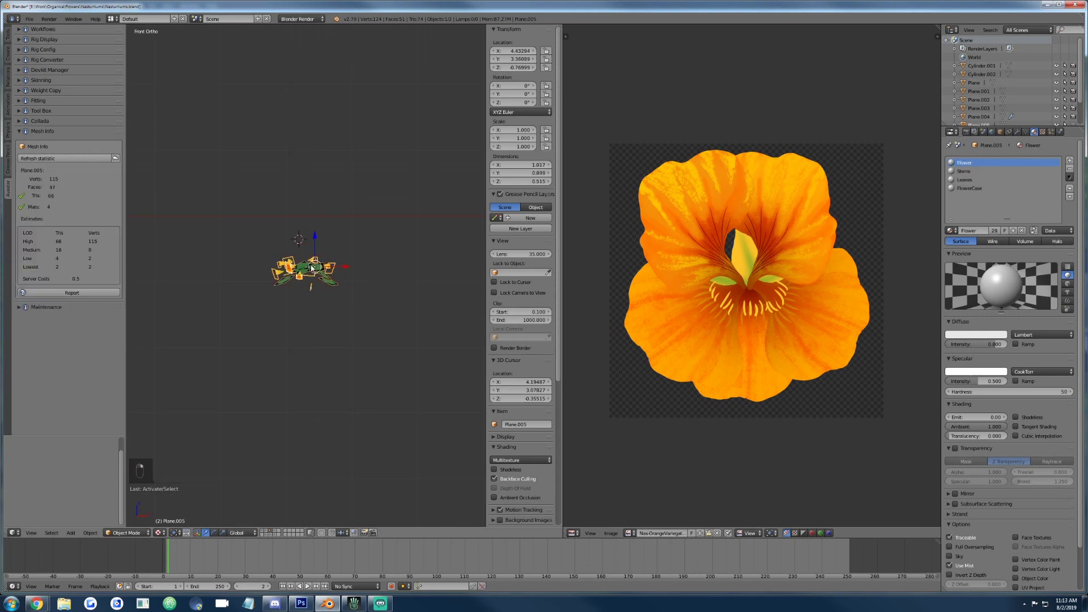
middle_click_drag(313, 267, 311, 240)
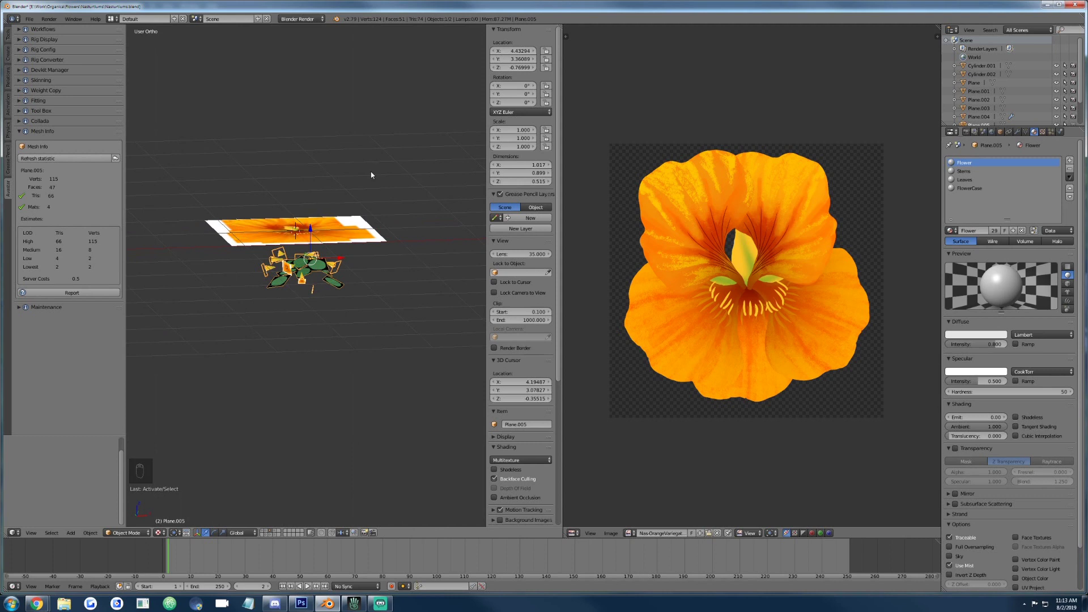
right_click(350, 229)
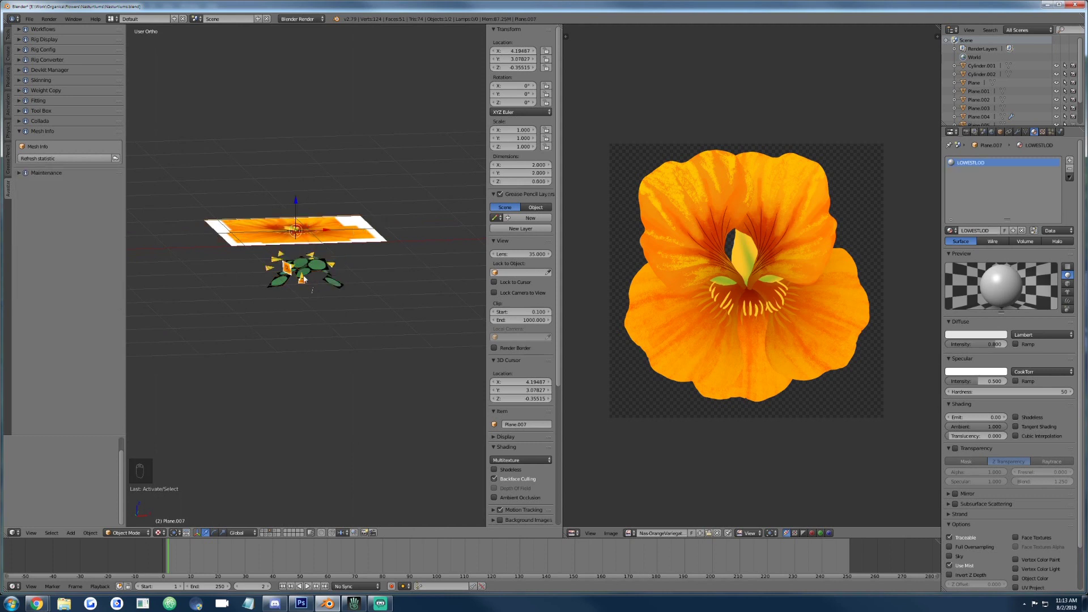
right_click(309, 270)
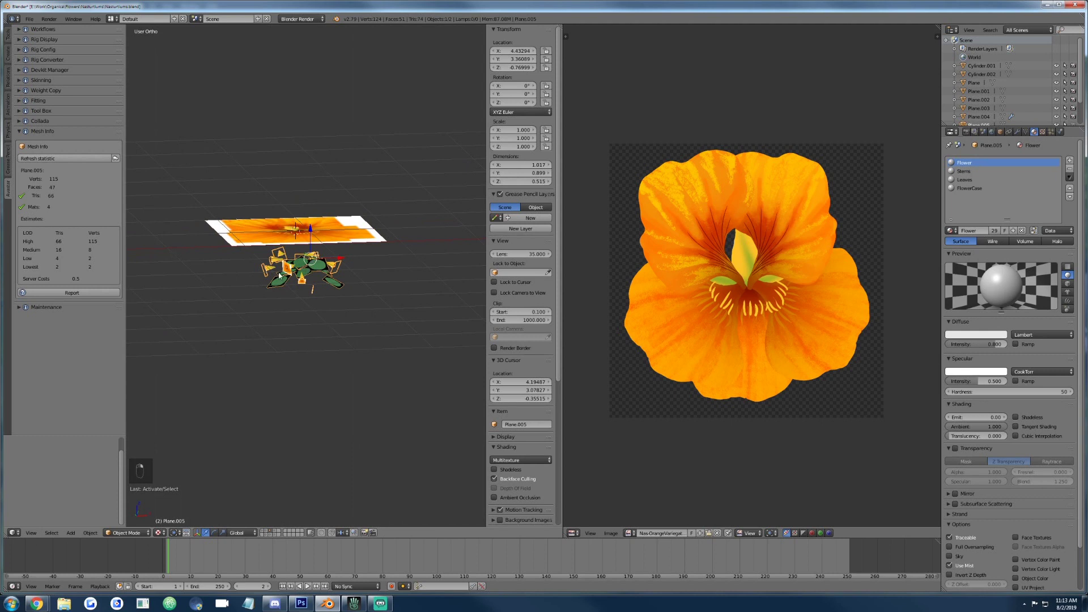
key("Tab")
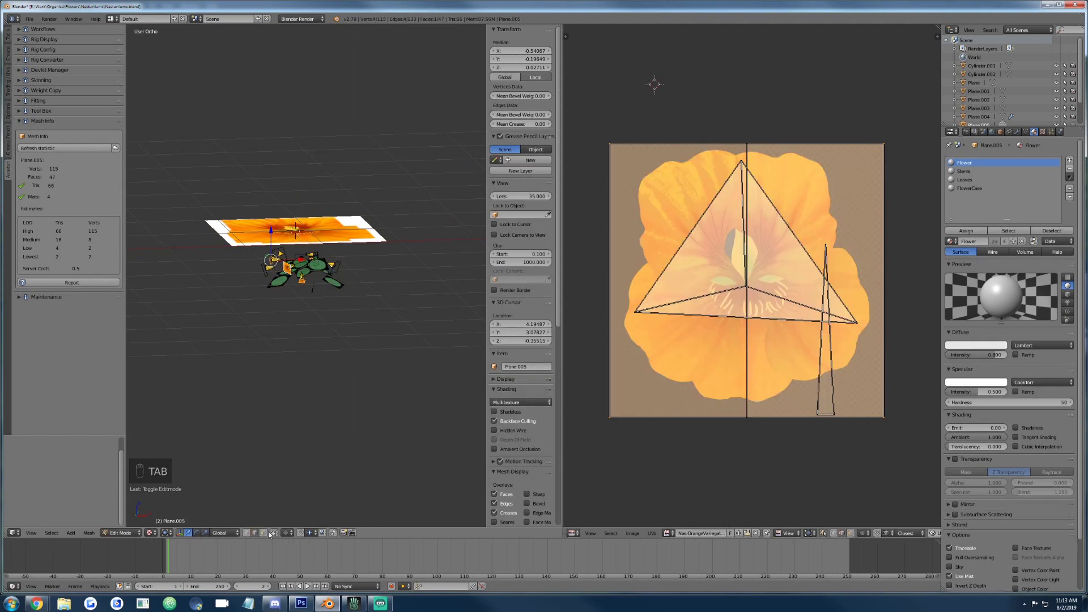
scroll(322, 367, "up", 5)
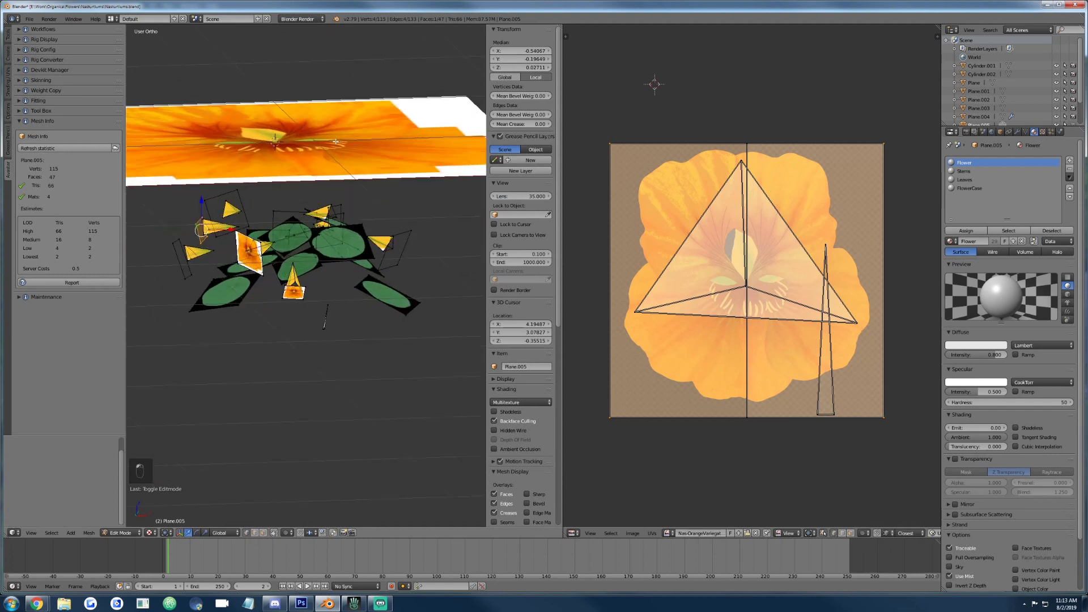
Raise the centre vertex of the flower plane by about 0.35 along Z in Edit Mode to form a shallow pyramid.
key("Tab")
right_click(358, 110)
key("Tab")
middle_click_drag(275, 148, 252, 243, "shift")
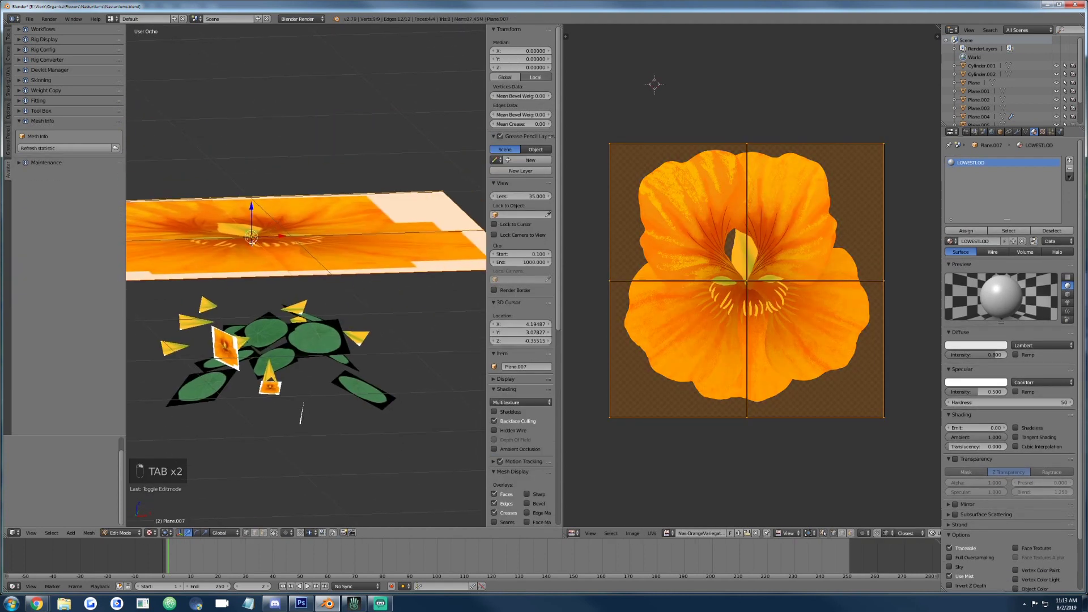
right_click(251, 238)
scroll(251, 238, "down", 3)
key("g")
key("z")
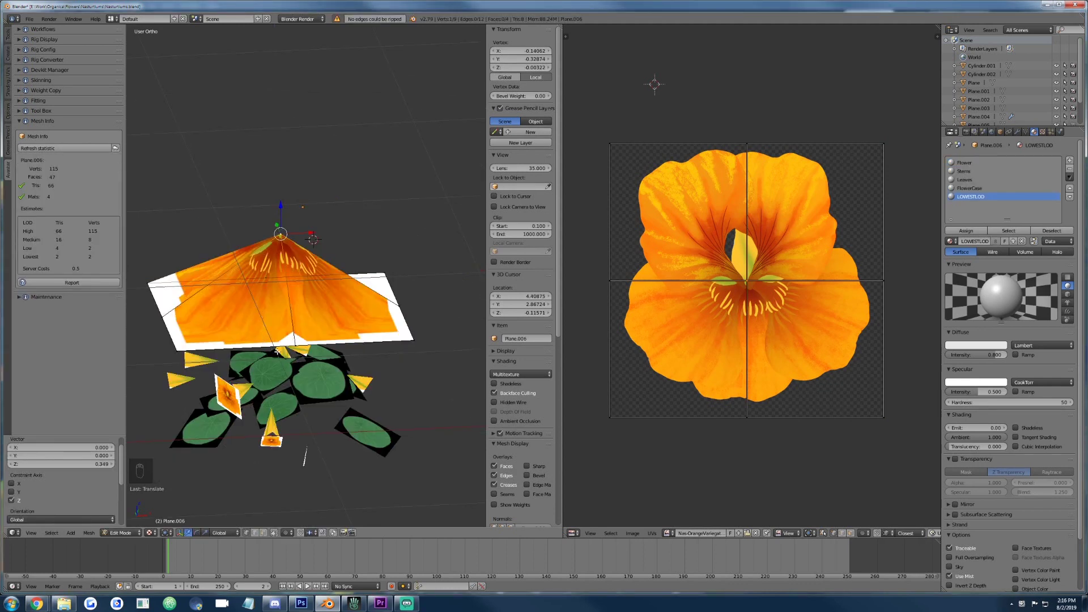
Merge the midpoint vertex of the pyramid's front base edge into the adjacent corner using At Last.
right_click(294, 348)
right_click(415, 336, "shift")
key("alt+m")
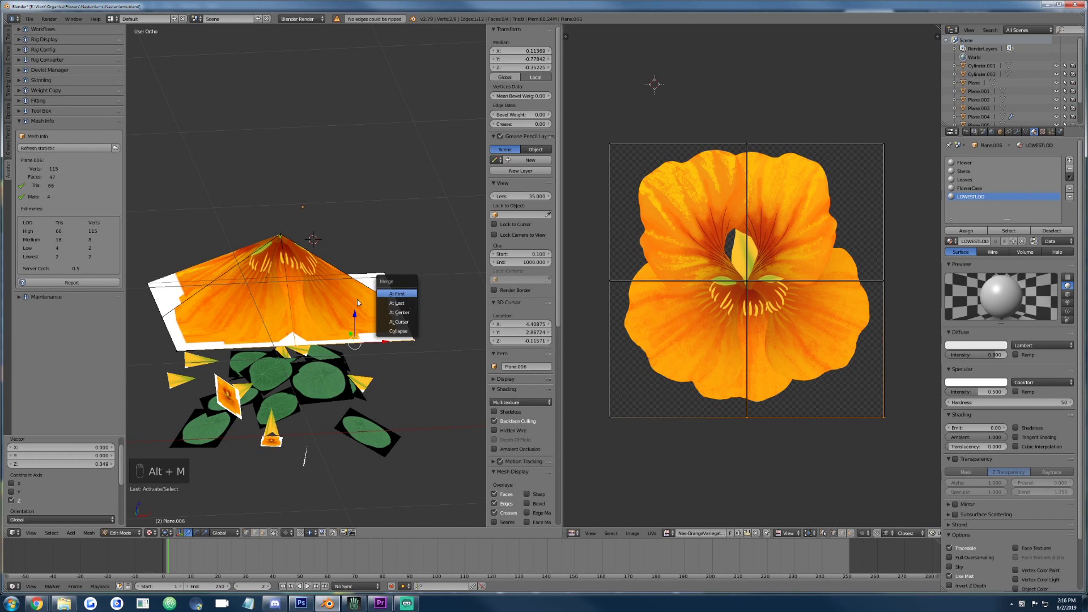
key("alt+m")
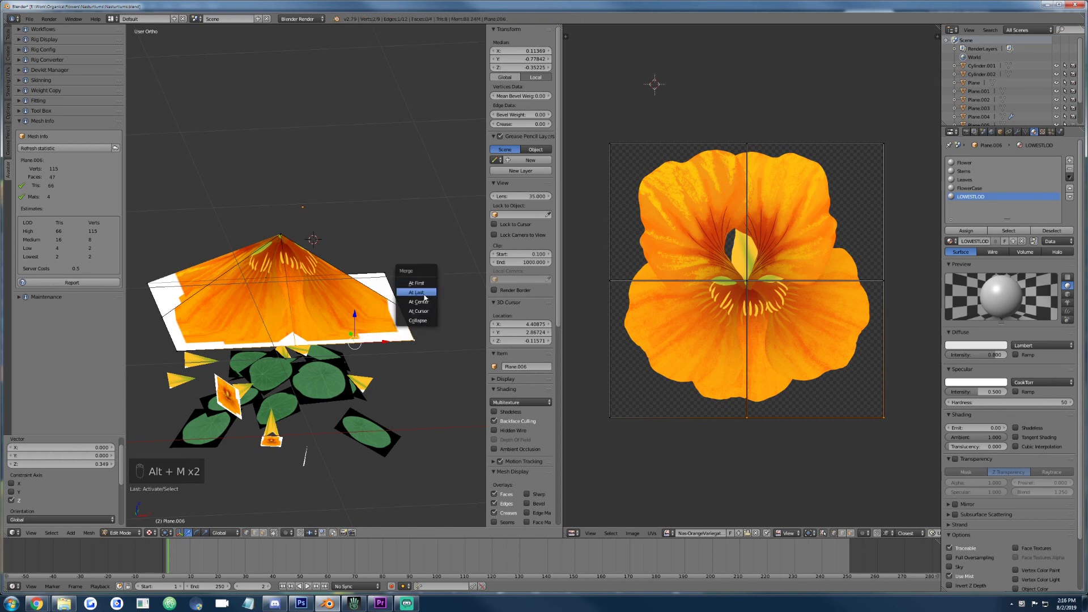
left_click(417, 292)
Merge the midpoint vertex of the next base edge into its neighbouring corner using At Last.
middle_click_drag(385, 276, 231, 326)
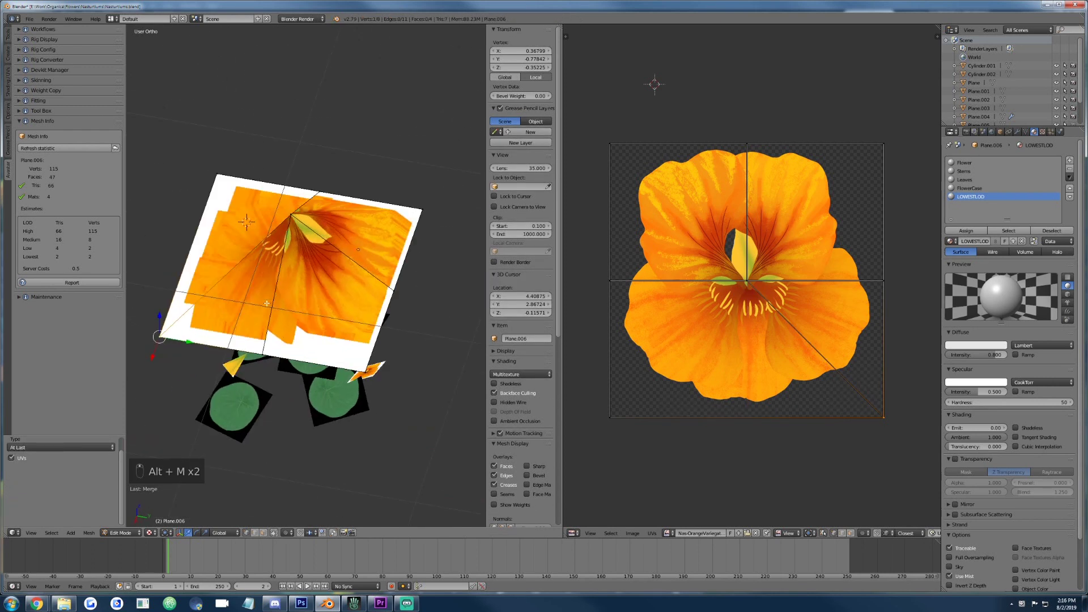
right_click(262, 356)
right_click(365, 371, "shift")
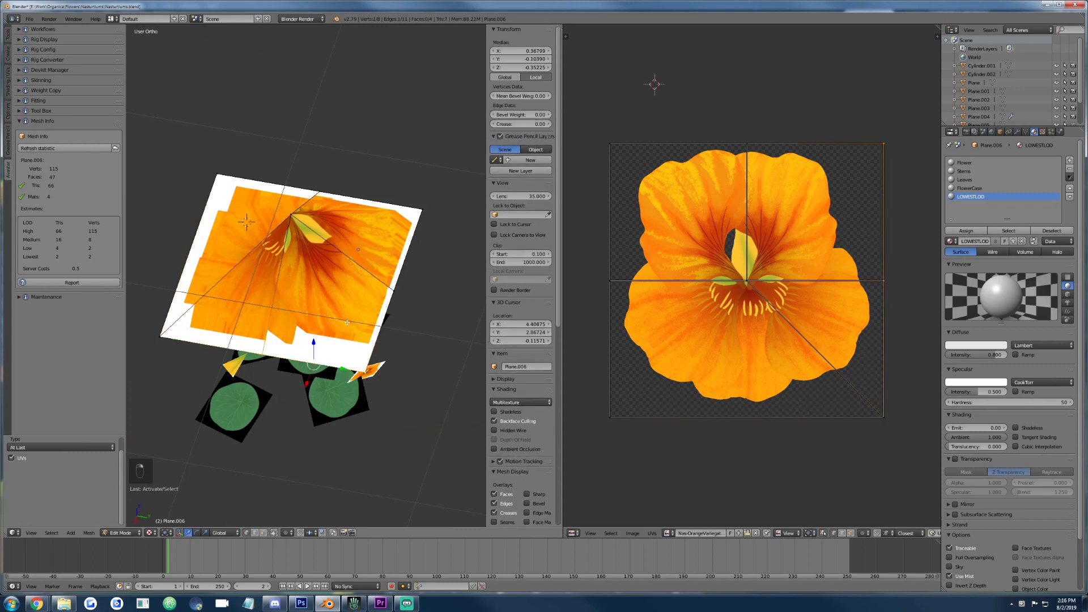
key("alt+space")
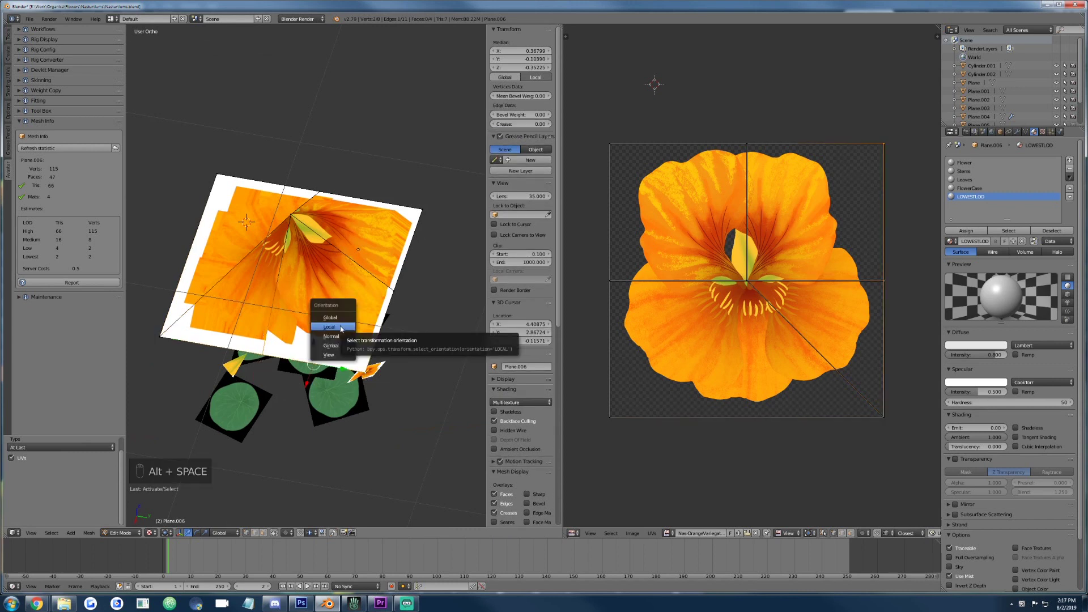
left_click(340, 327)
key("alt+m")
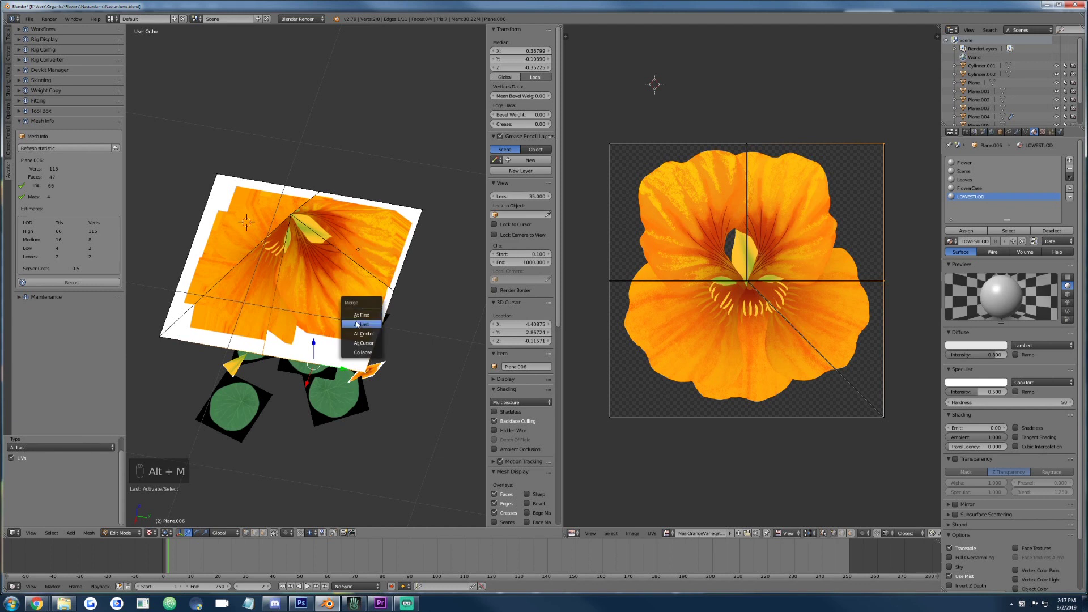
left_click(362, 323)
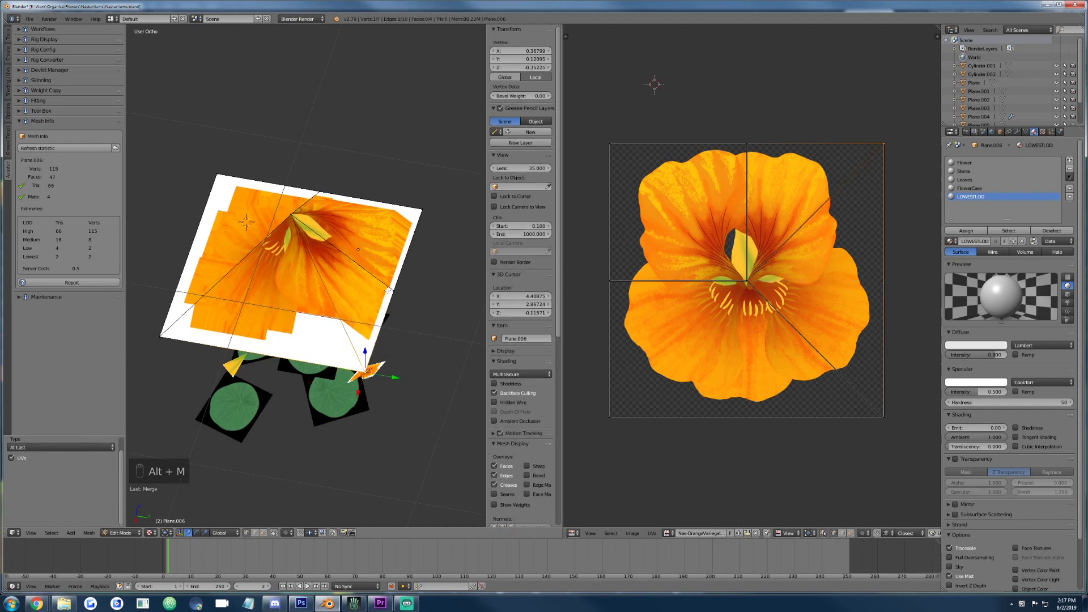
Merge the midpoint vertices of the two remaining base edges into their corners using At Last.
right_click(417, 209, "shift")
key("alt+m")
left_click(417, 210)
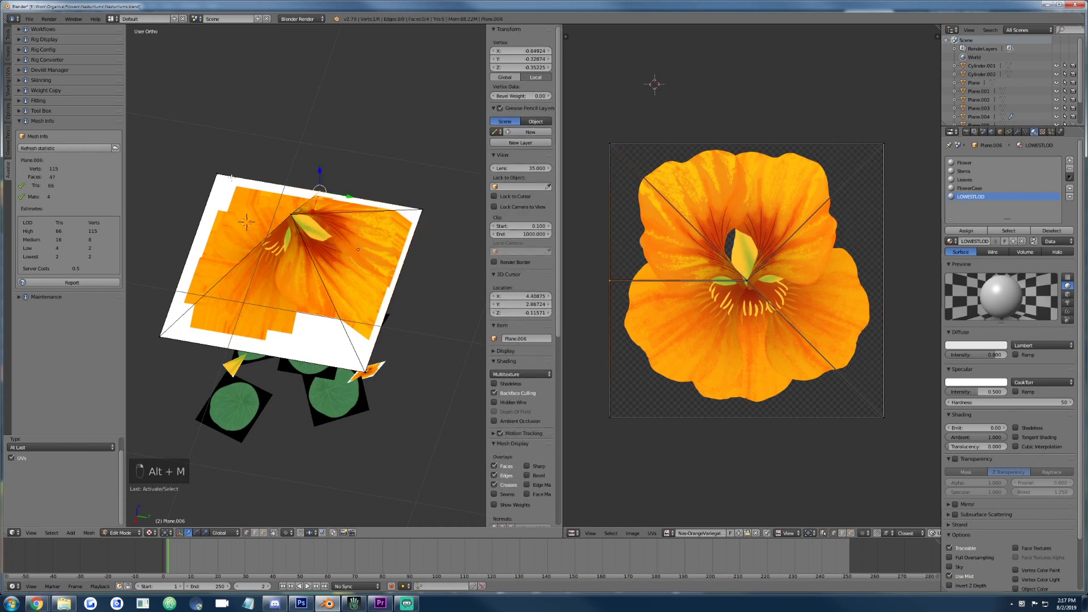
right_click(218, 175, "shift")
key("alt+m")
left_click(195, 164)
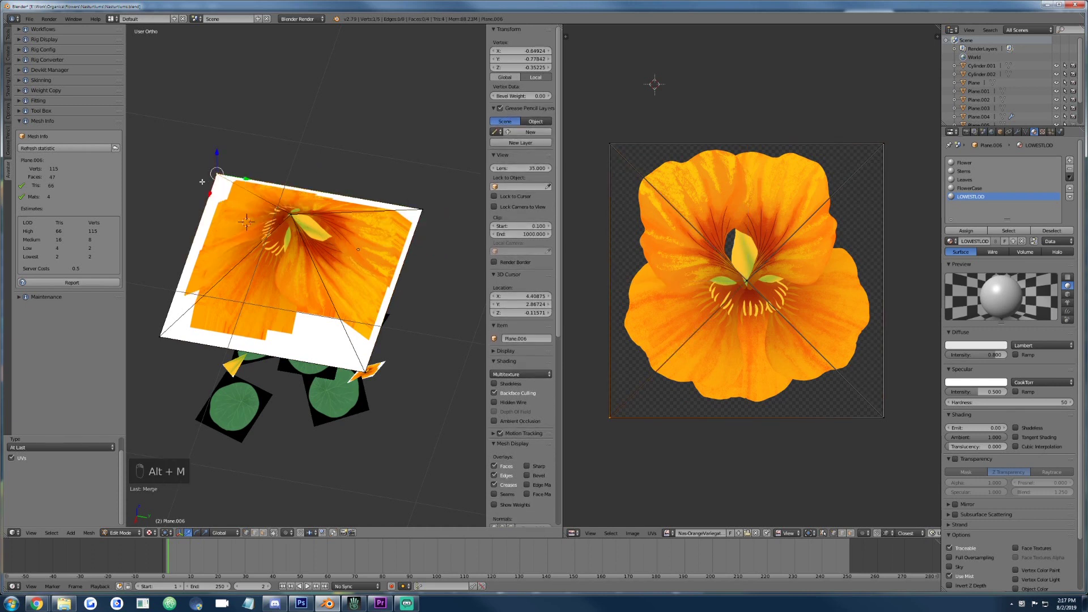
Lower the whole flower pyramid about 0.64 along Z over the plant, working in the front view.
middle_click_drag(203, 181, 349, 294)
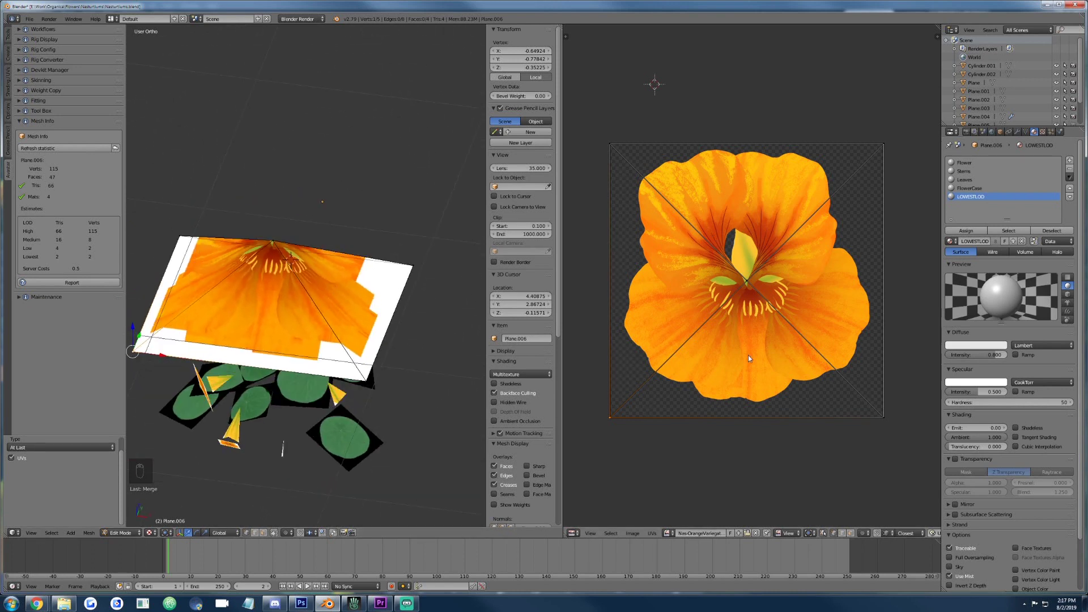
key("KP_1")
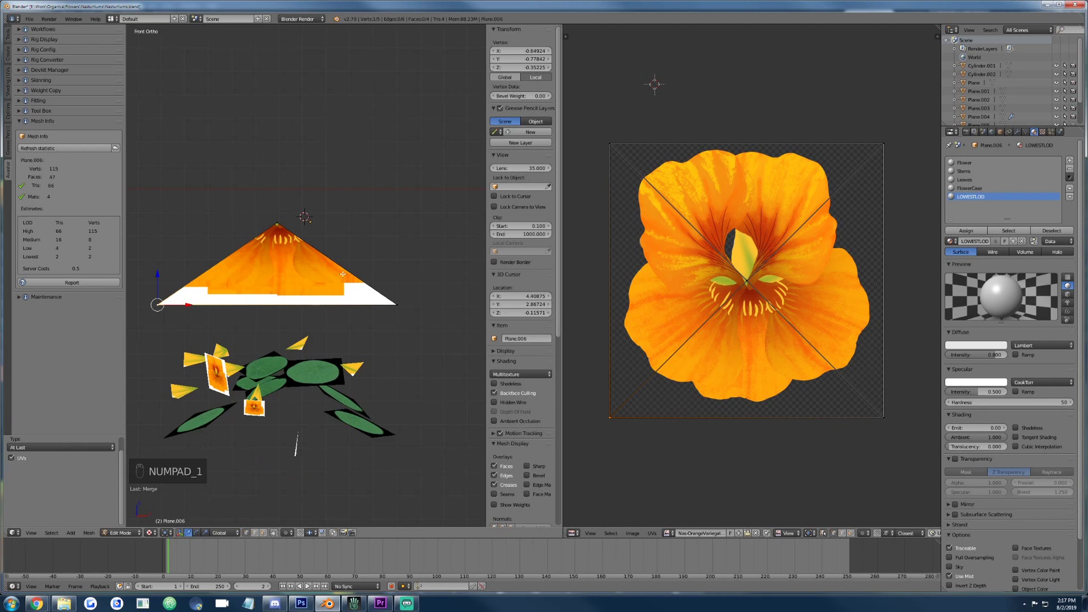
scroll(343, 275, "down", 1)
middle_click_drag(304, 275, 317, 245, "shift")
key("a")
key("a")
key("a")
key("a")
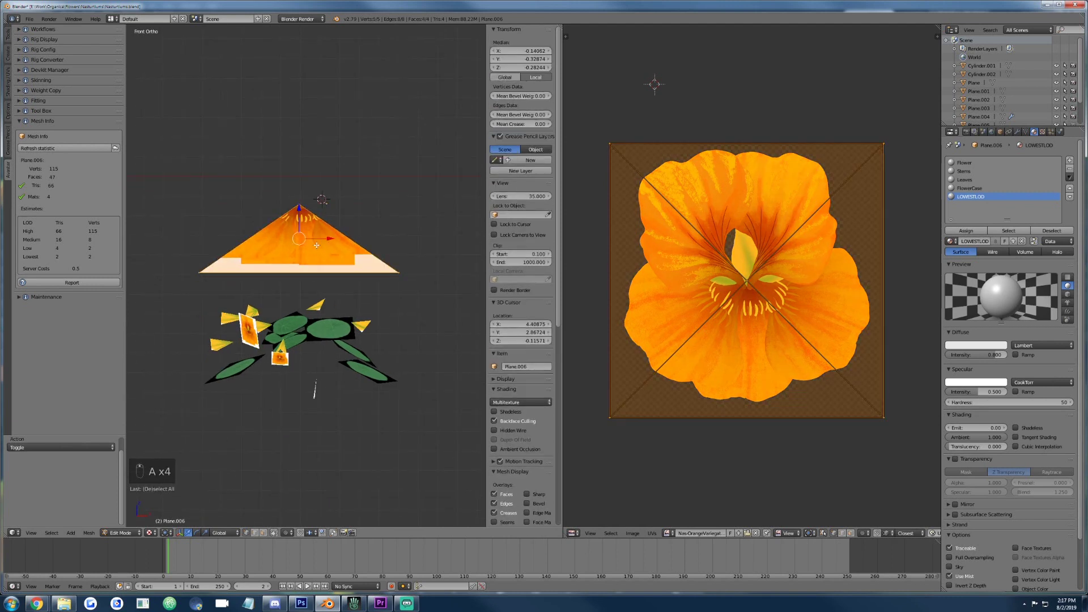
key("g")
key("z")
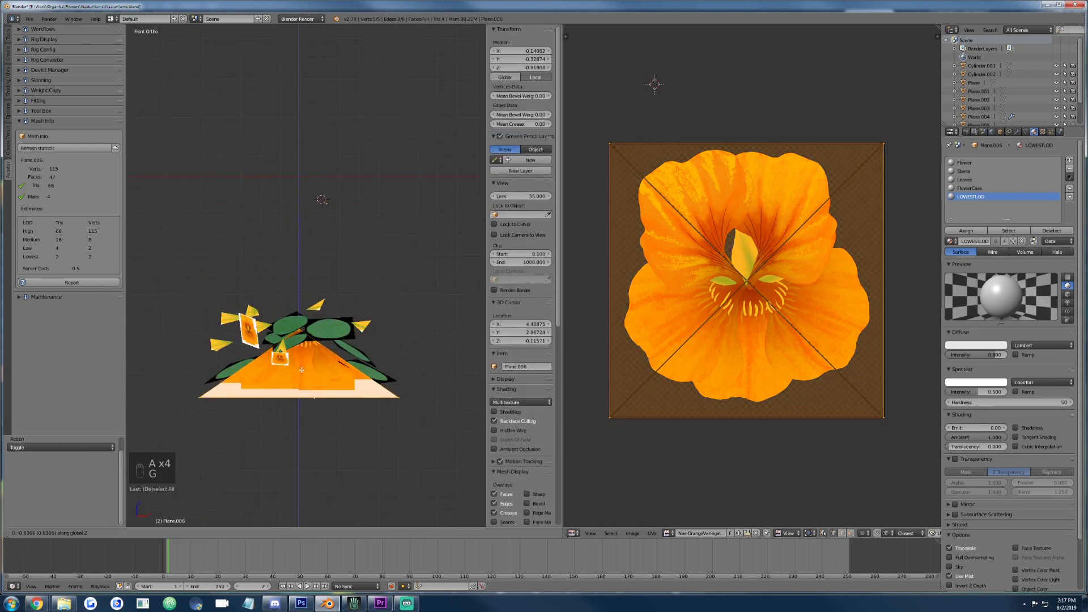
left_click(301, 370)
Raise the pyramid's apex vertex about 0.18 along Z and check the plant's coverage in wireframe from above and the front.
right_click(300, 329)
key("g")
key("z")
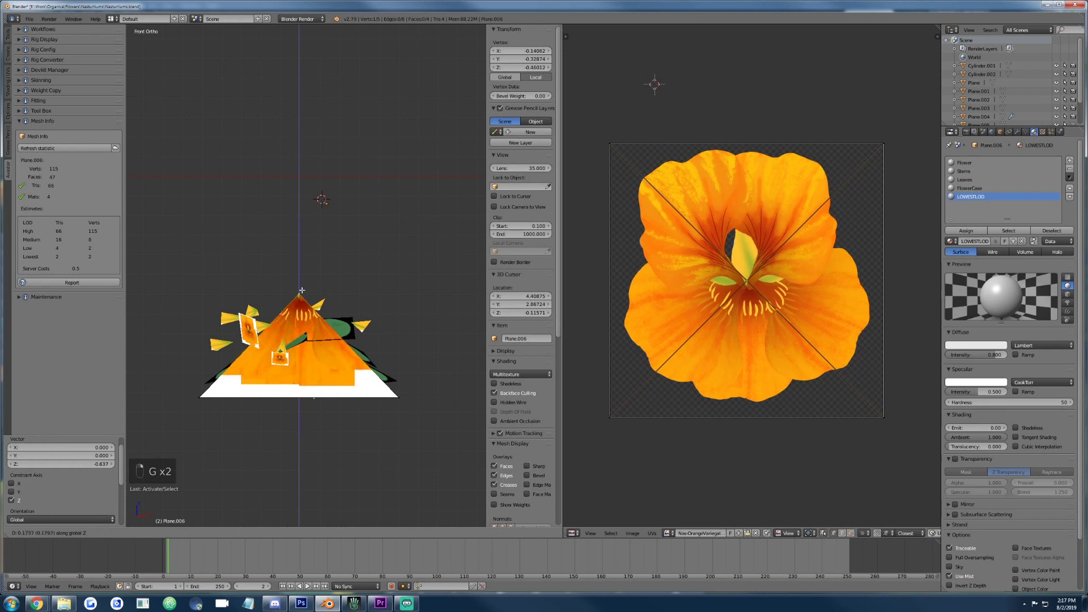
left_click(300, 292)
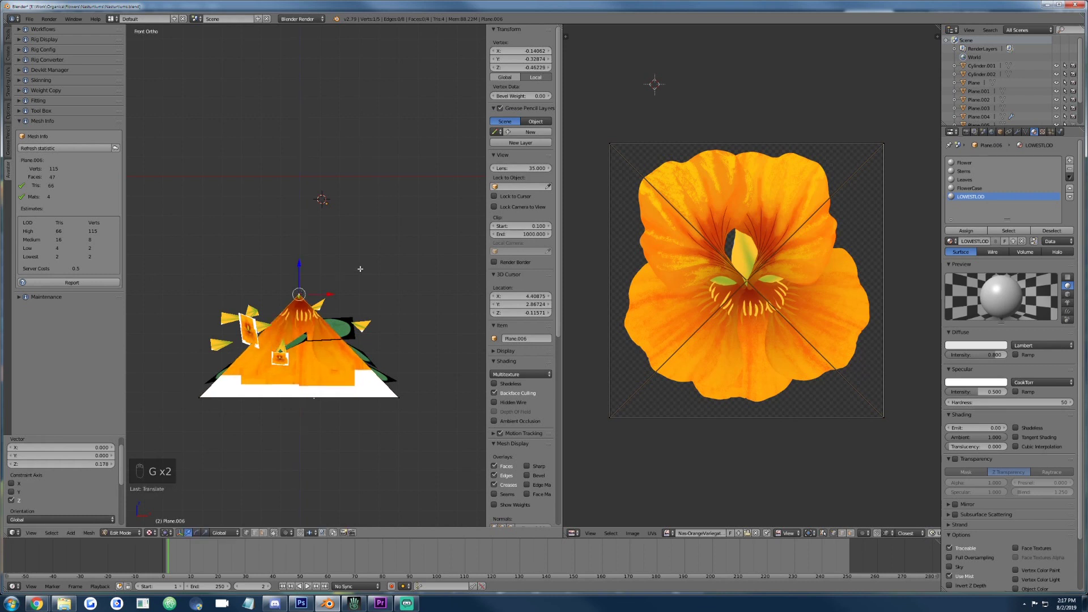
key("z")
key("KP_7")
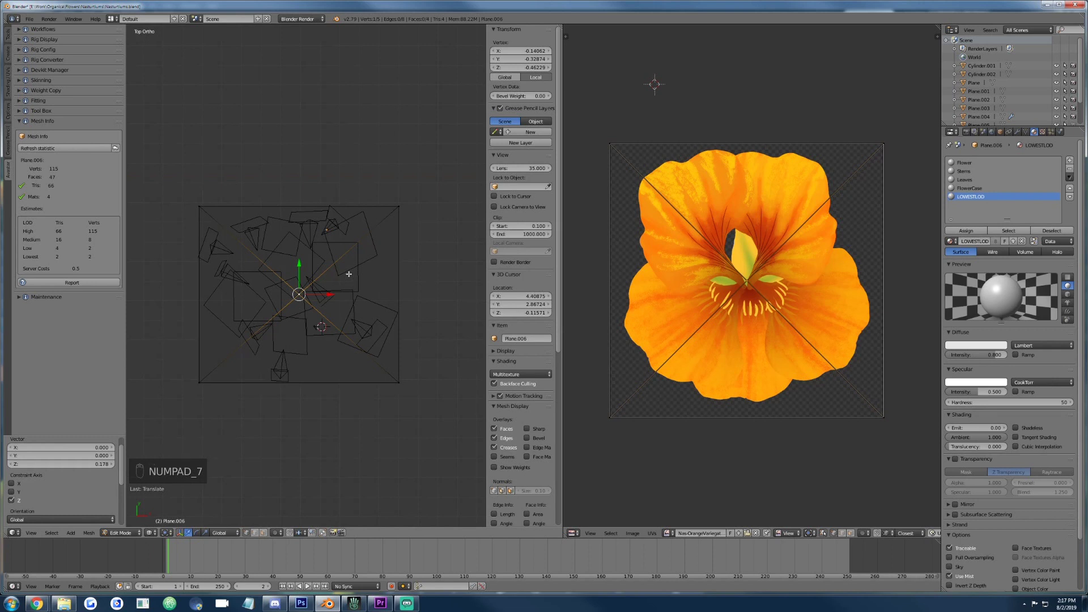
key("KP_1")
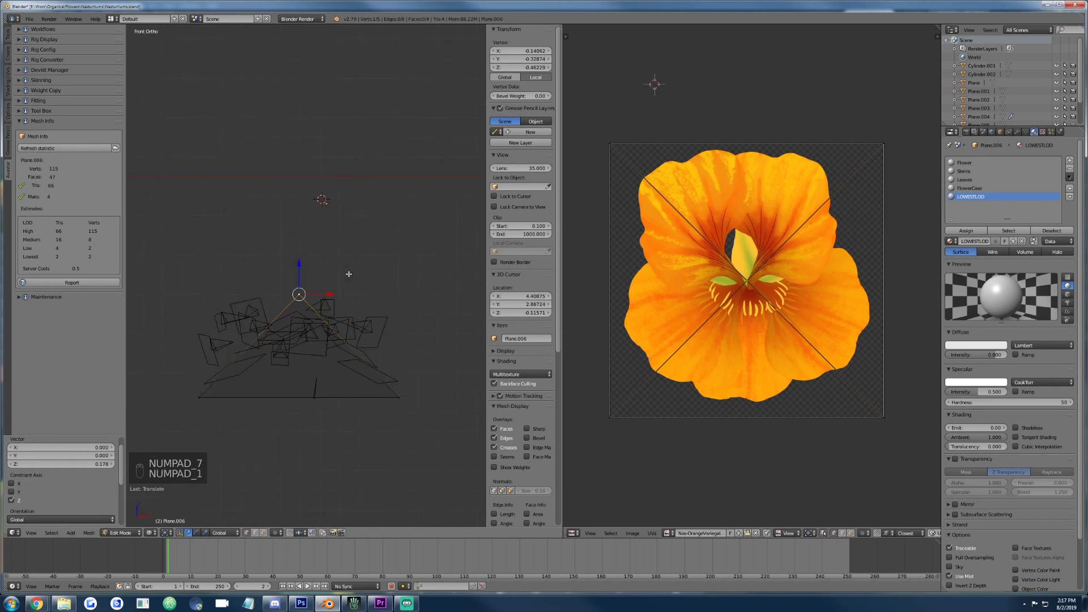
Delete the plant faces assigned to the Flower material in face select mode, leaving the one small front flower face deselected.
key("Tab")
right_click(375, 331)
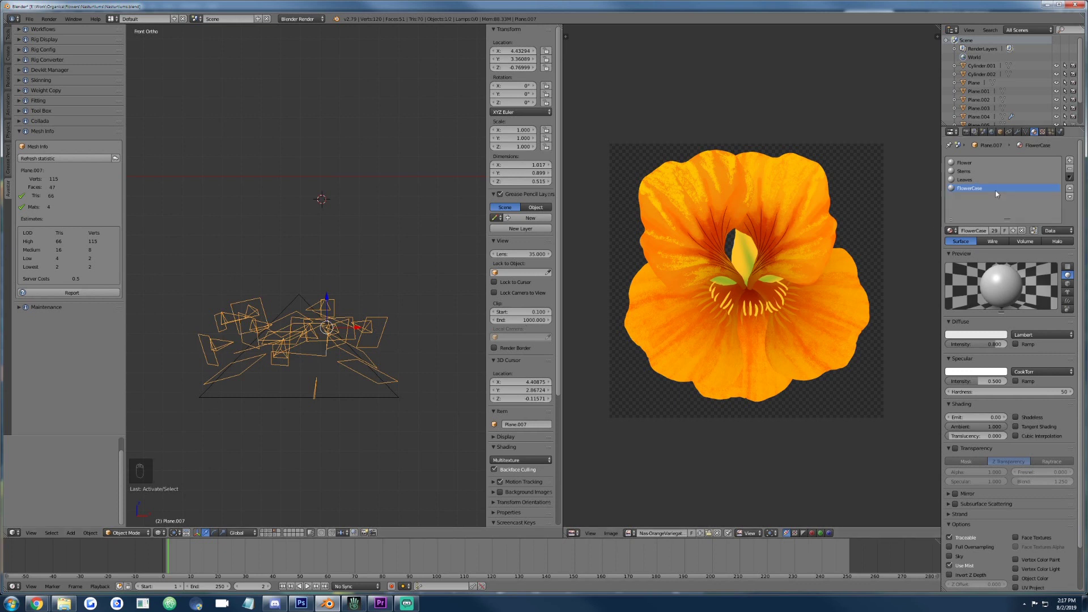
left_click(975, 165)
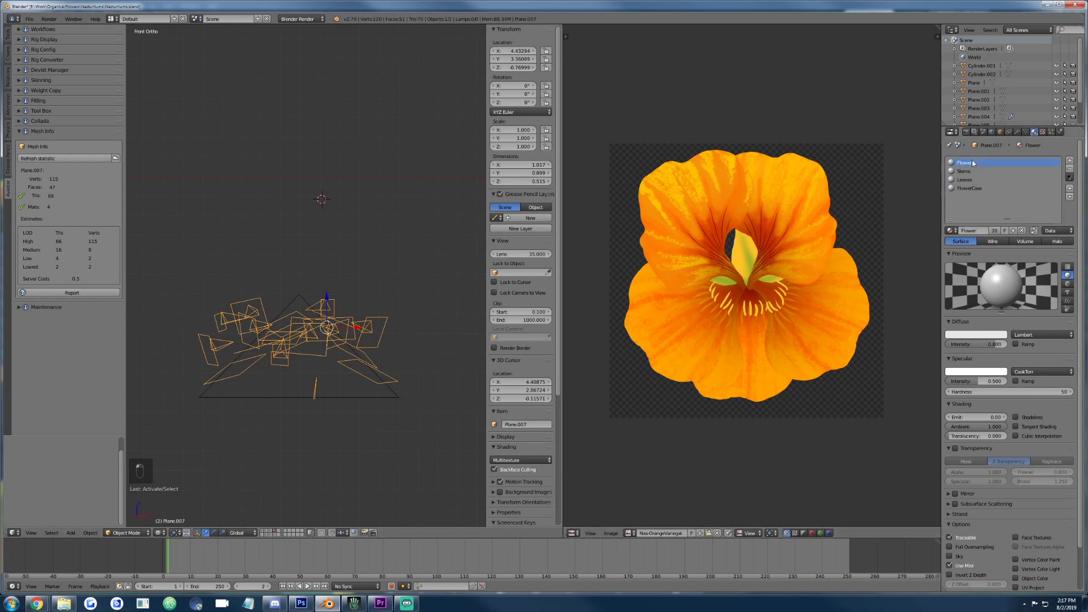
key("Tab")
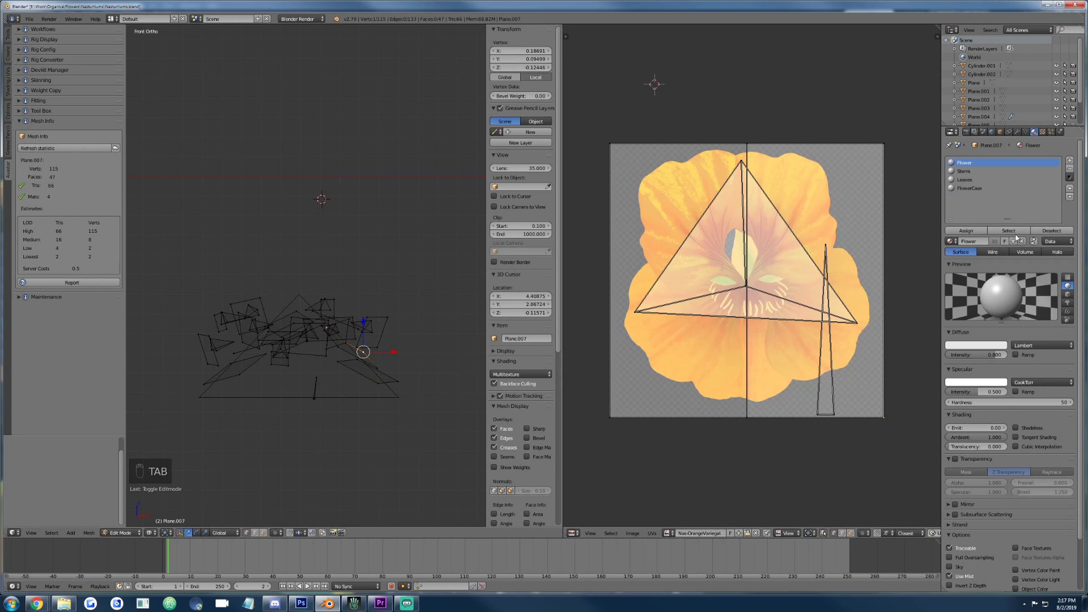
left_click(1014, 231)
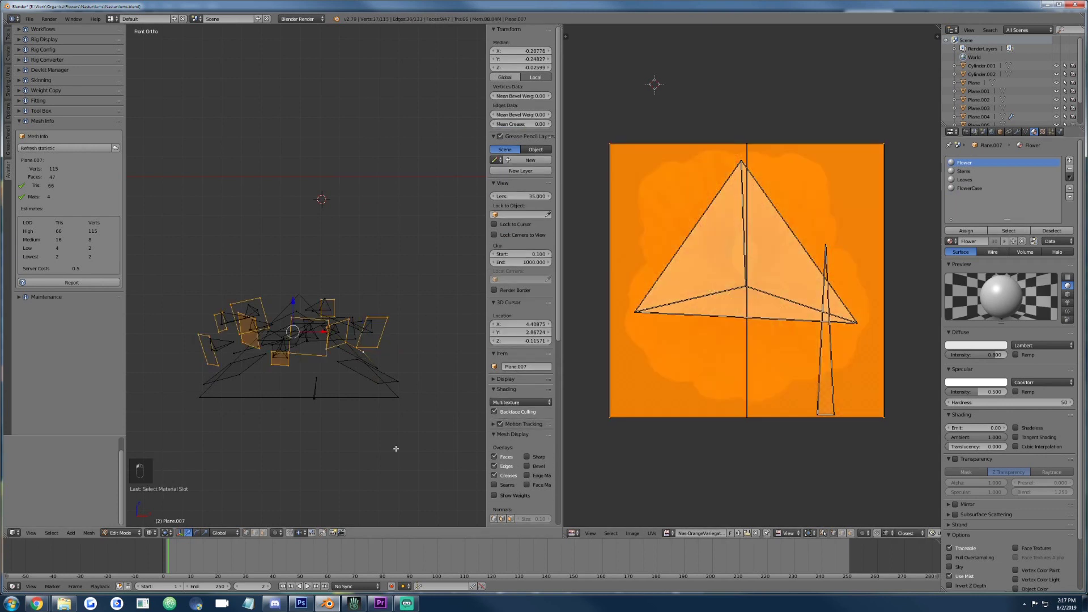
key("a")
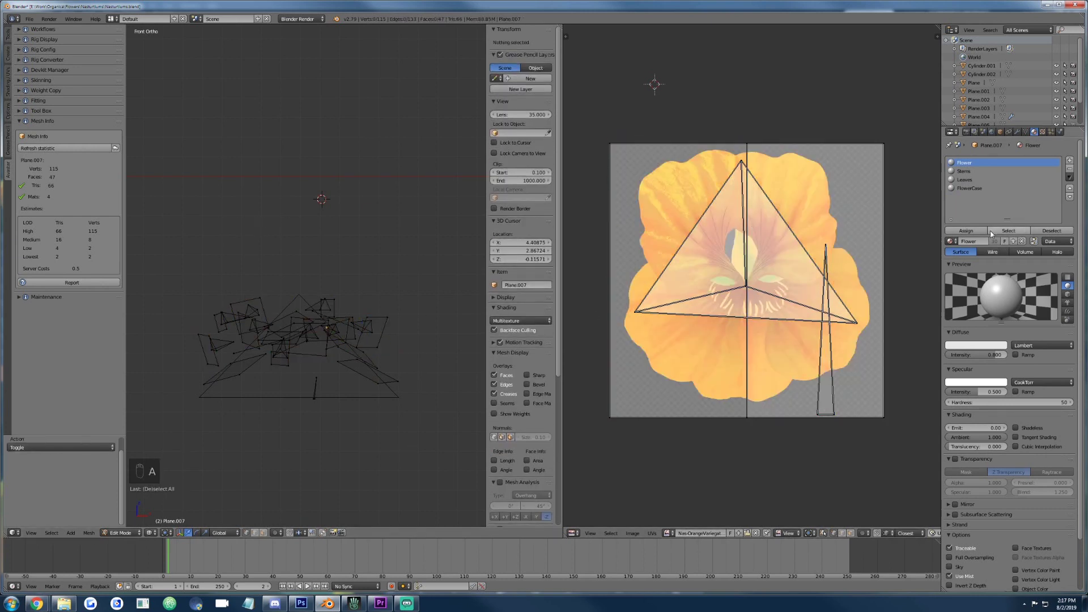
left_click(1008, 231)
left_click(263, 532)
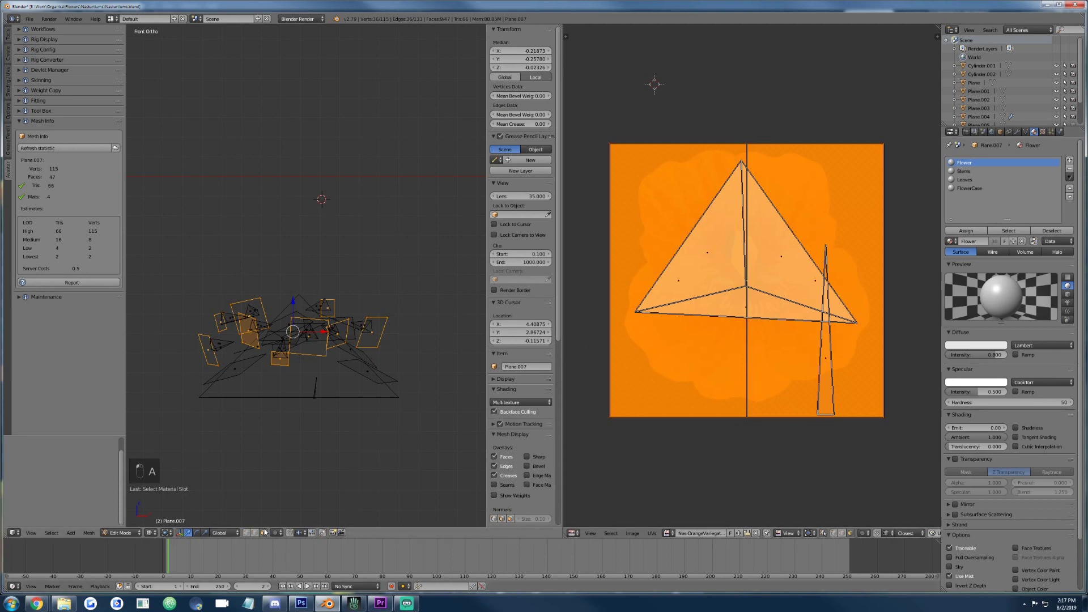
right_click(275, 361, "shift")
key("x")
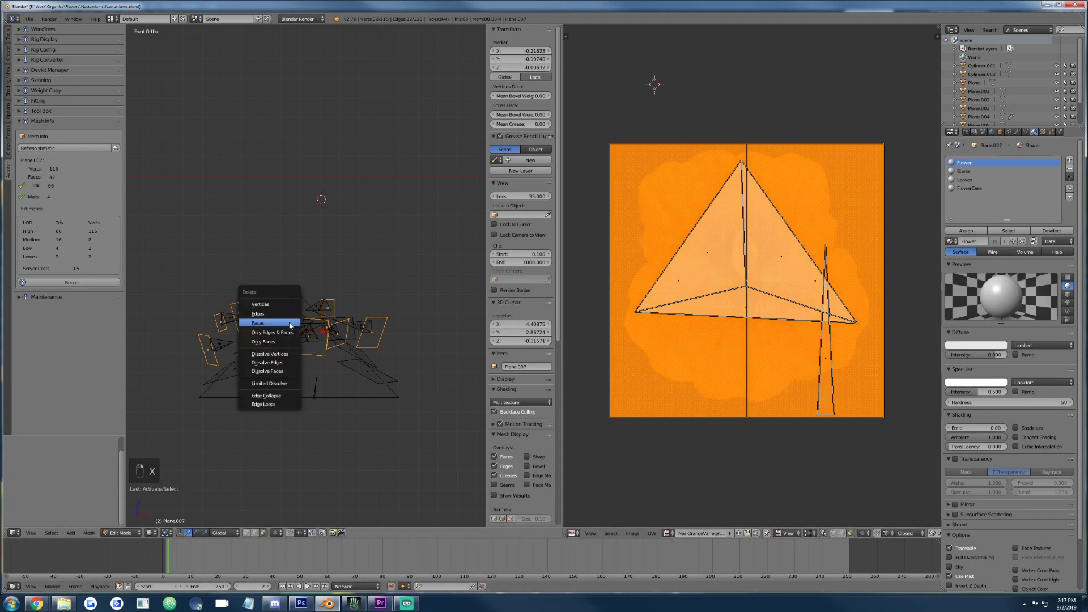
left_click(289, 324)
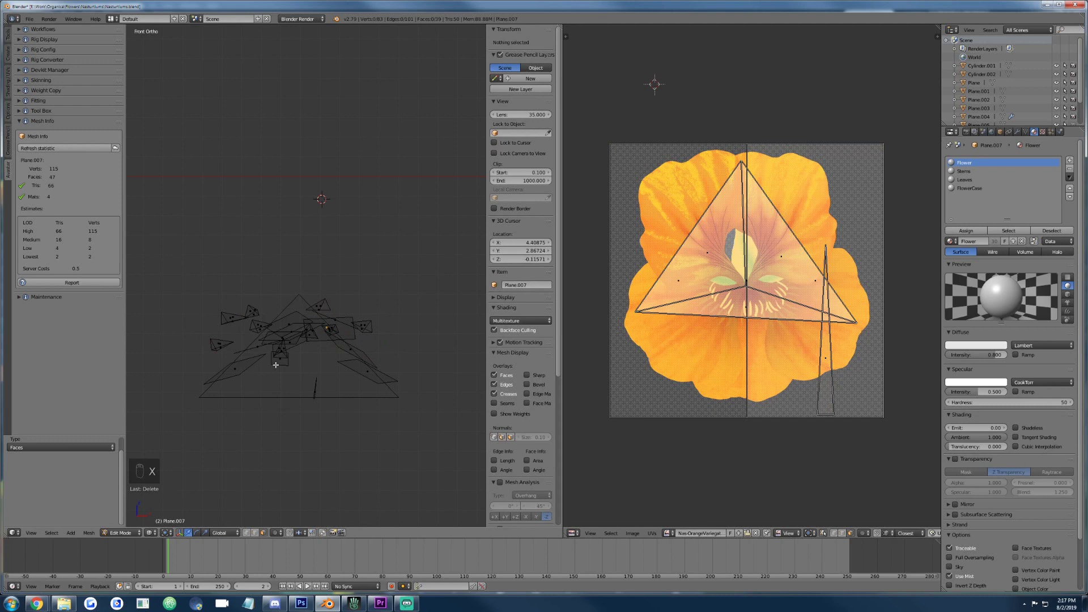
Triangulate the remaining front flower face and delete one of its triangles.
key("a")
key("ctrl+t")
key("a")
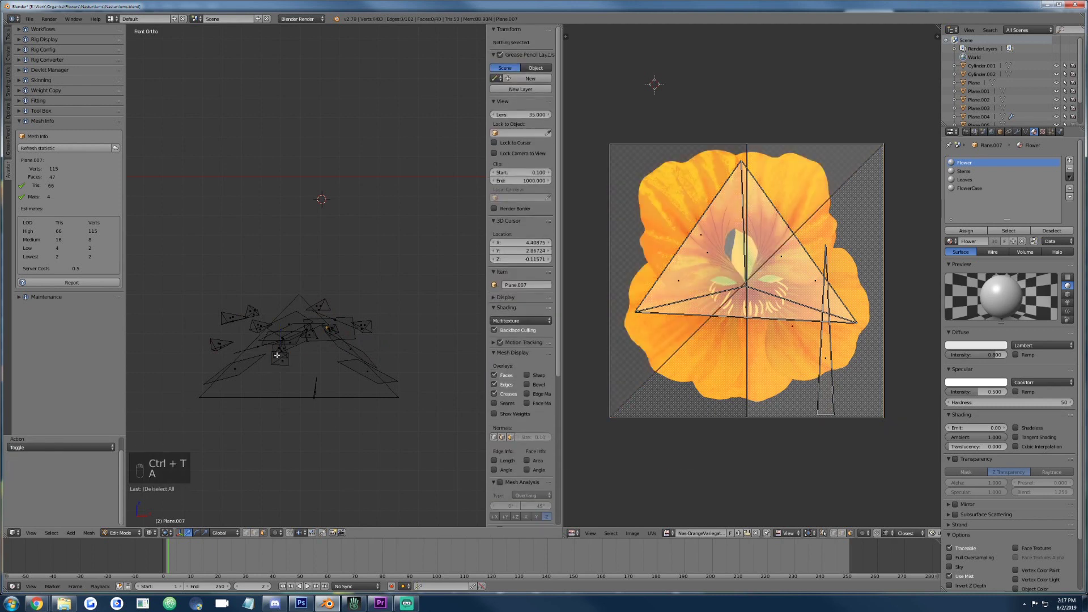
right_click(276, 355)
key("x")
left_click(278, 358)
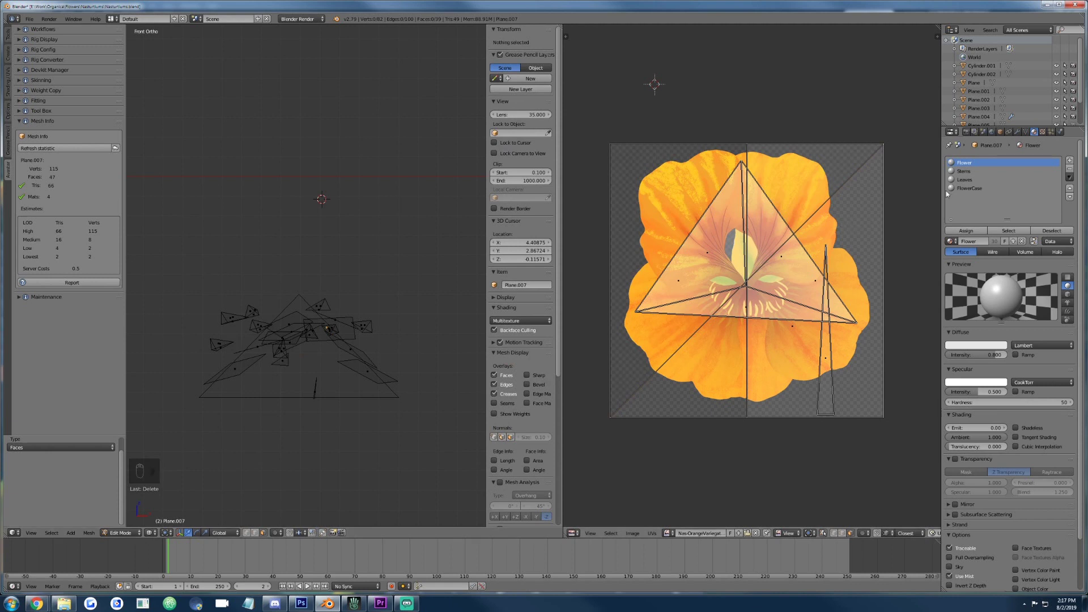
Delete the faces assigned to the Leaves material, leaving the one front leaf face deselected.
left_click(963, 171)
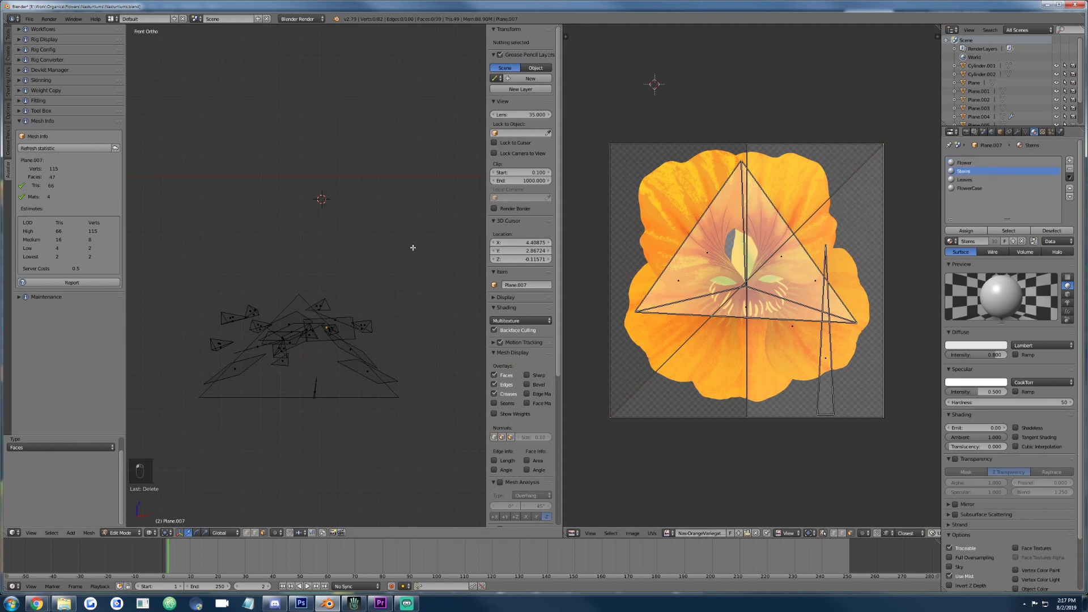
left_click(959, 181)
left_click(1008, 231)
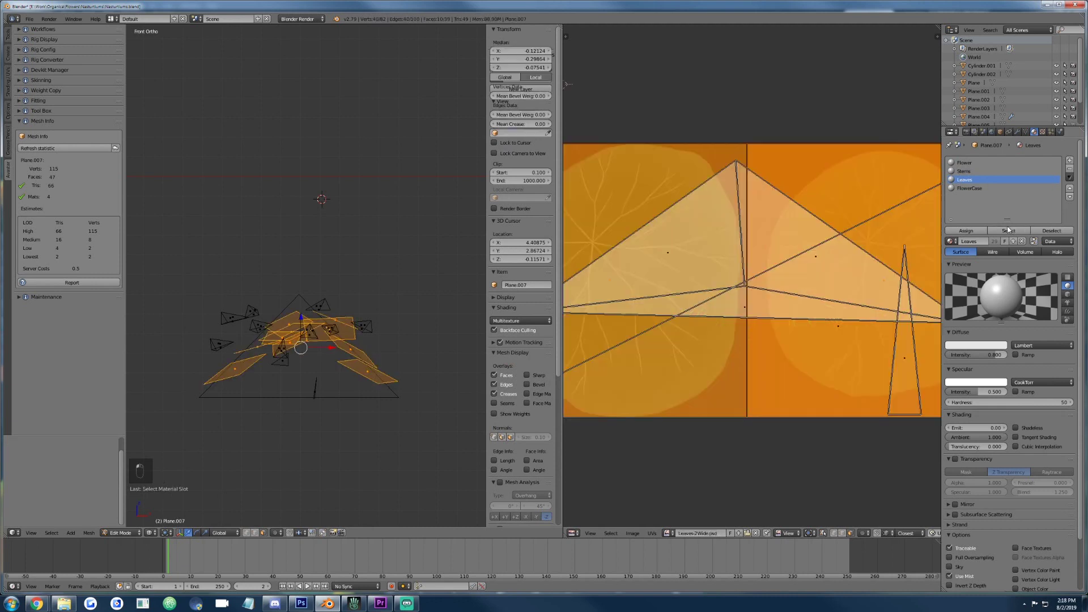
right_click(232, 369, "shift")
key("x")
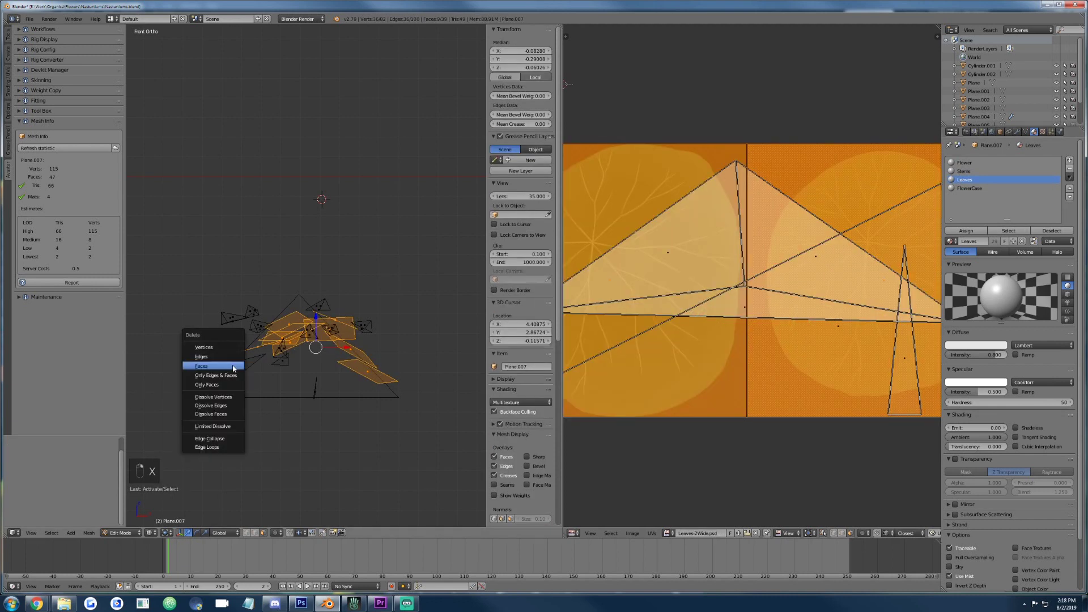
left_click(233, 367)
Triangulate the remaining leaf face and delete one of its triangles.
right_click(233, 366)
key("ctrl+t")
key("a")
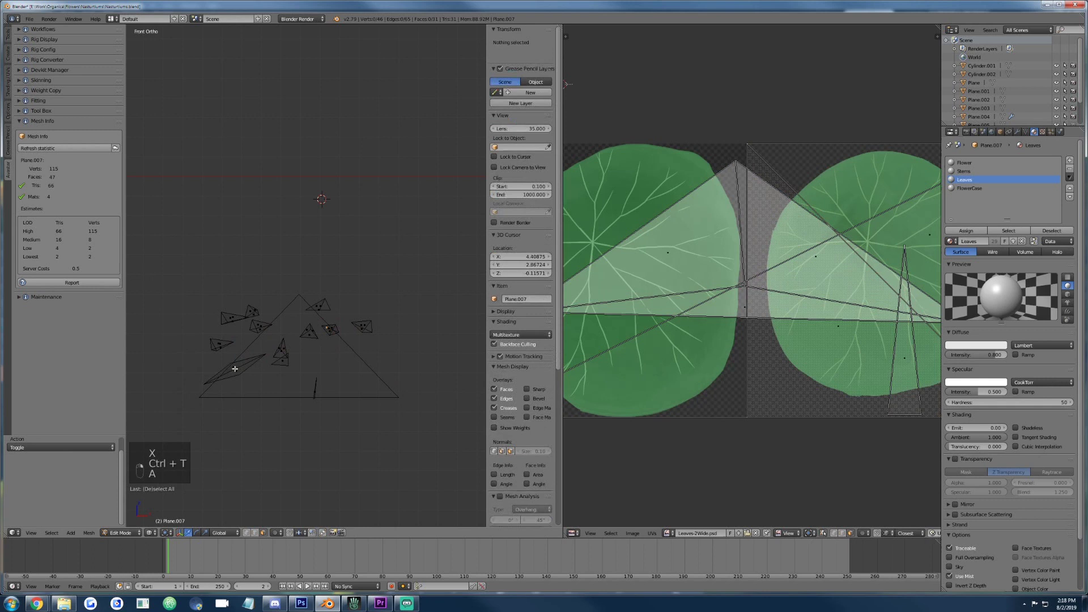
key("x")
left_click(233, 368)
Delete the faces assigned to the FlowerCase material, keeping one triangle beside the remaining flower face.
left_click(980, 190)
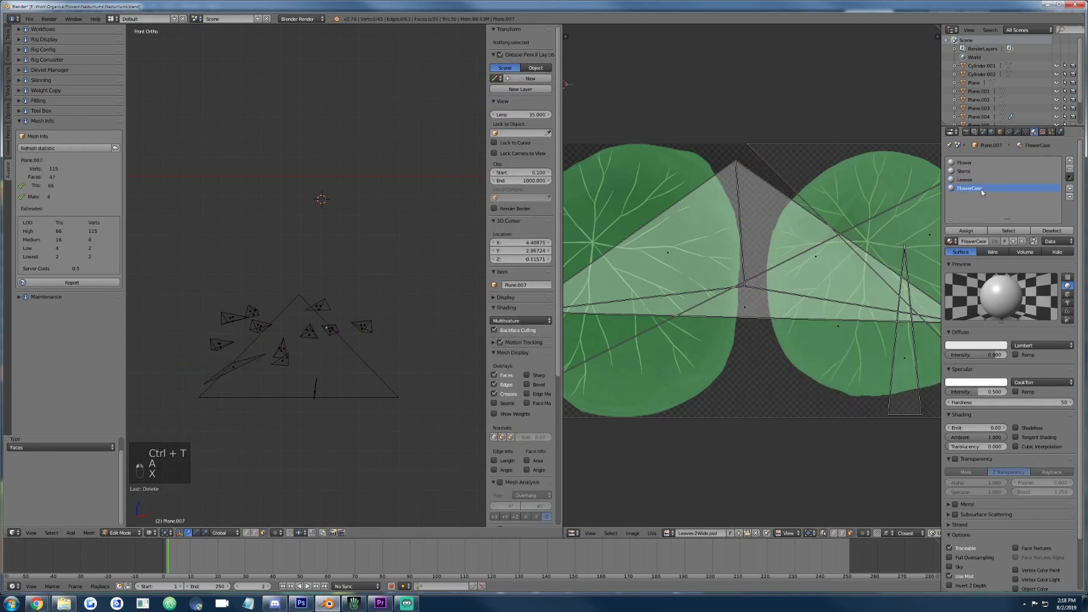
left_click(1008, 230)
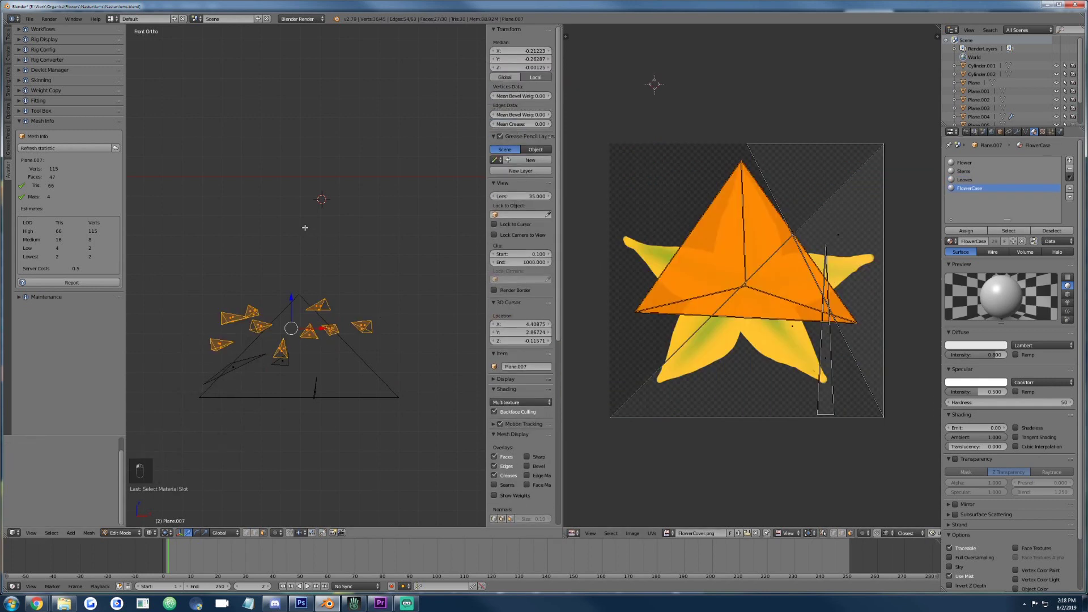
key("x")
left_click(286, 346)
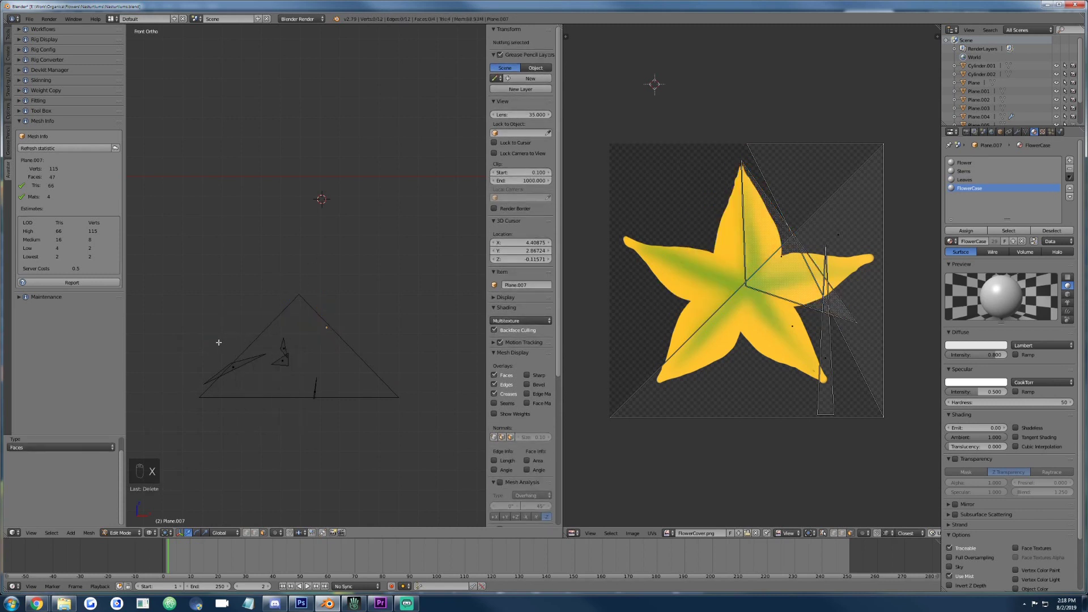
Border-select the remaining flower, flower case and leaf faces and move them about 0.184 along X towards the stem.
key("b")
left_click_drag(189, 318, 309, 392)
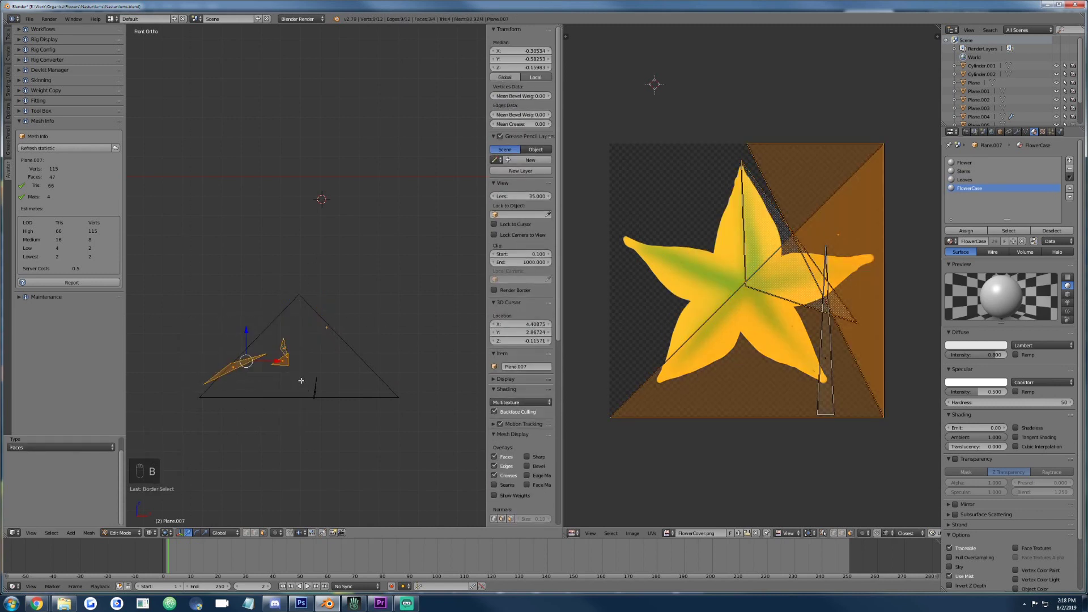
key("g")
left_click(294, 343)
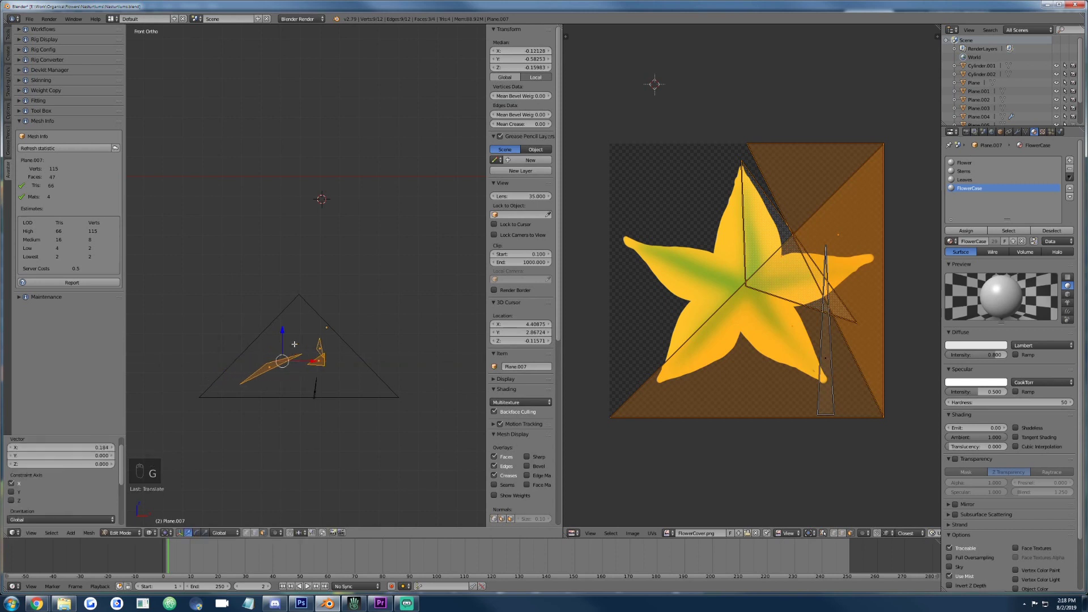
Deselect the leaf face in the side view, move the flower and flower case faces about 0.121 along Y, and leave mesh editing.
key("KP_1")
key("KP_3")
key("g")
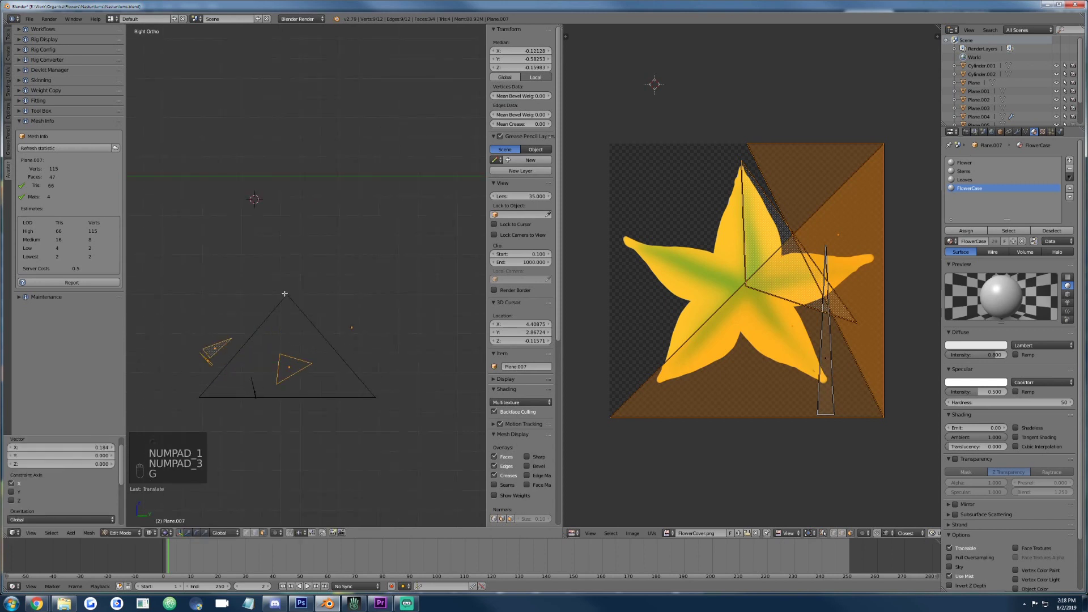
left_click(290, 340)
key("b")
middle_click_drag(290, 340, 376, 420)
key("g")
left_click(266, 361)
key("KP_1")
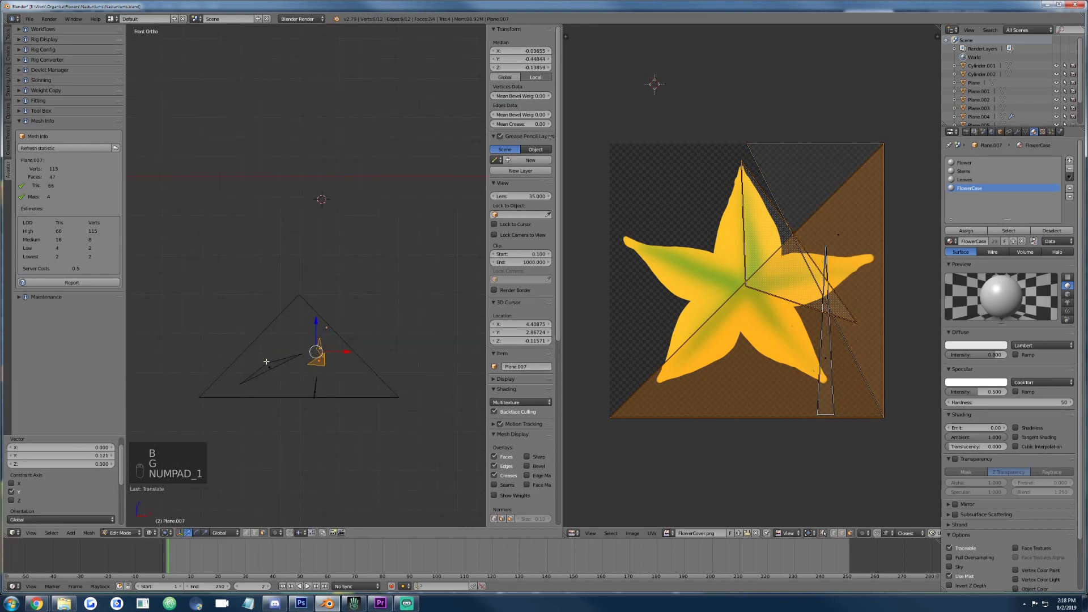
key("Tab")
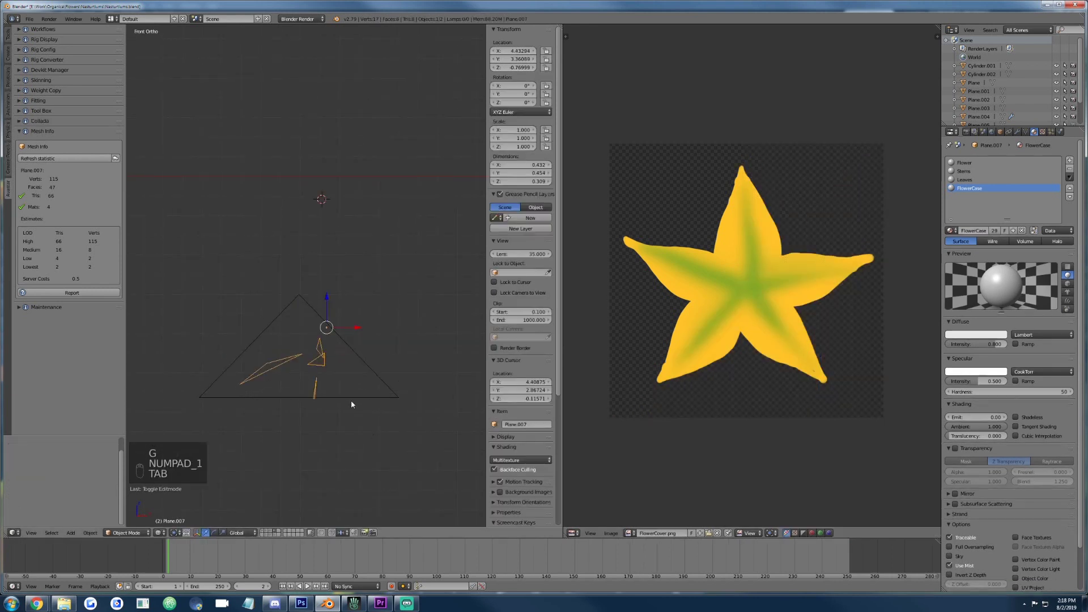
Duplicate the LOWESTLOD pyramid in place and move the copy to layer 3.
right_click(366, 359)
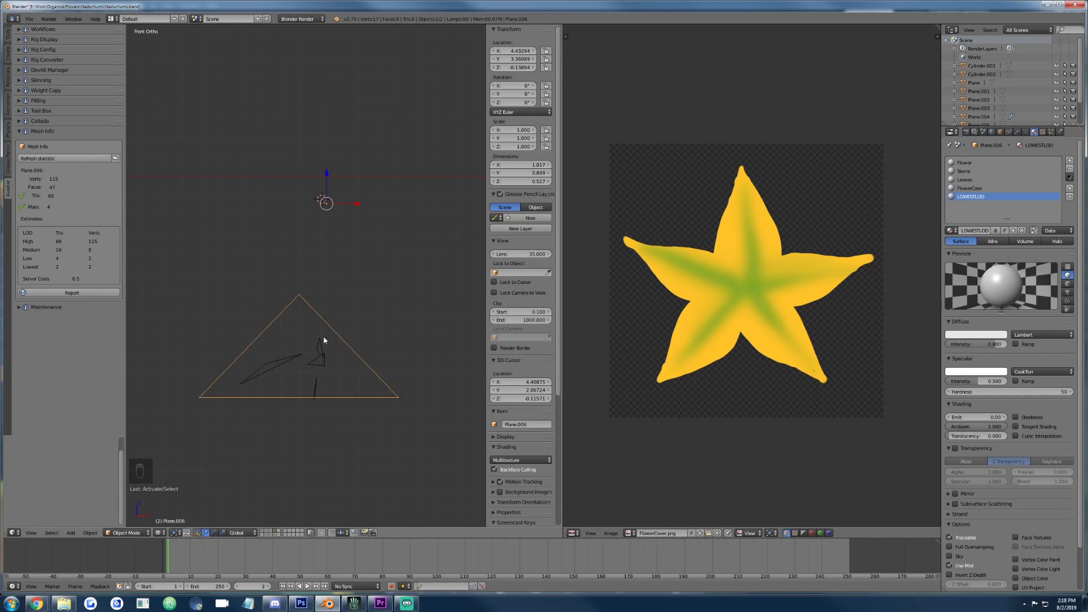
key("Tab")
key("Tab")
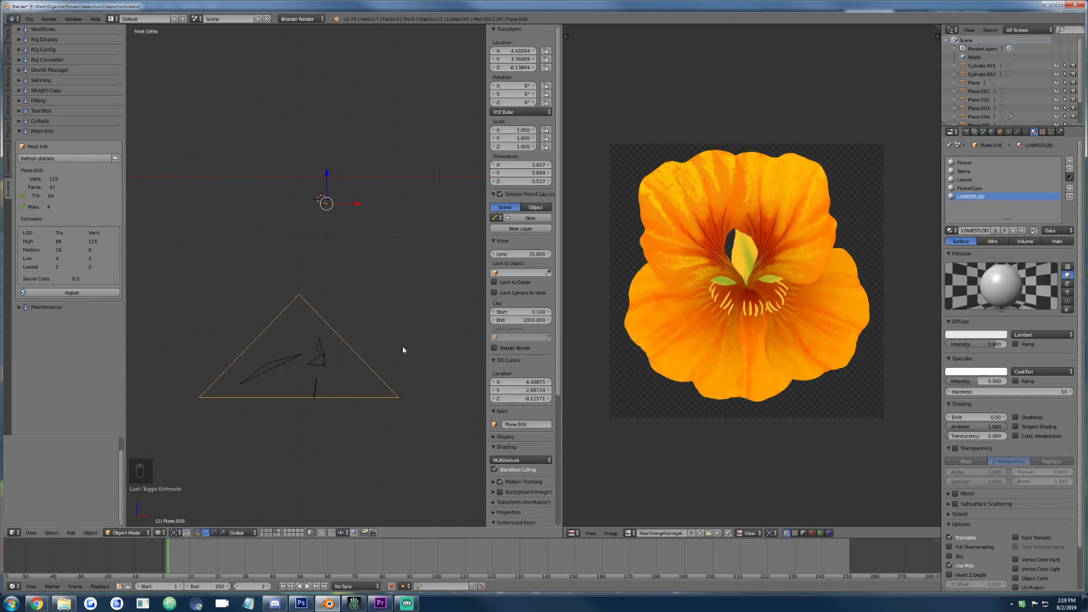
key("shift+d")
right_click(345, 352)
key("m")
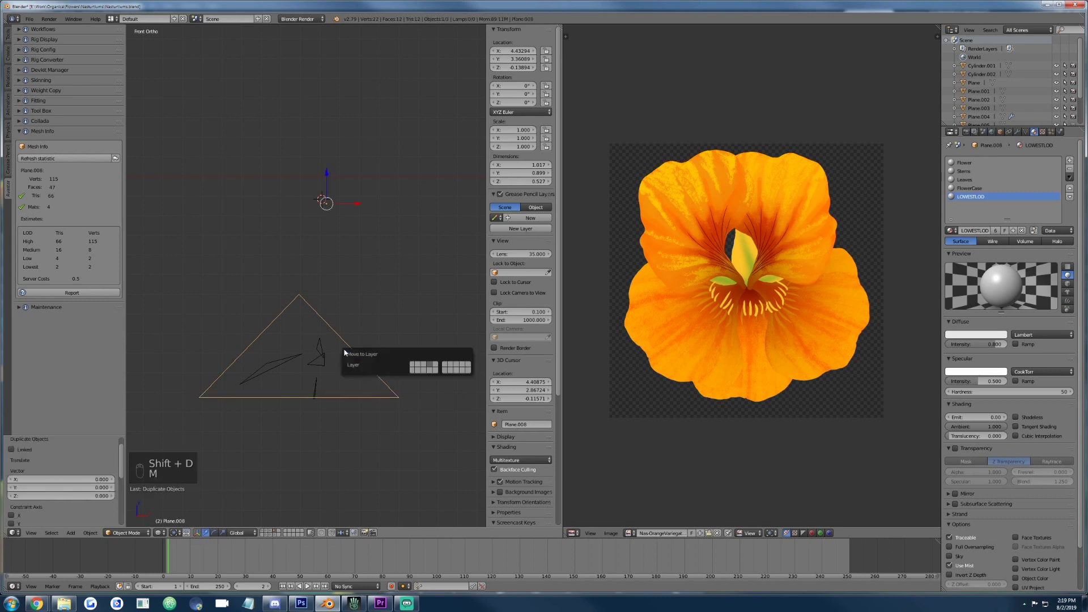
left_click(424, 367)
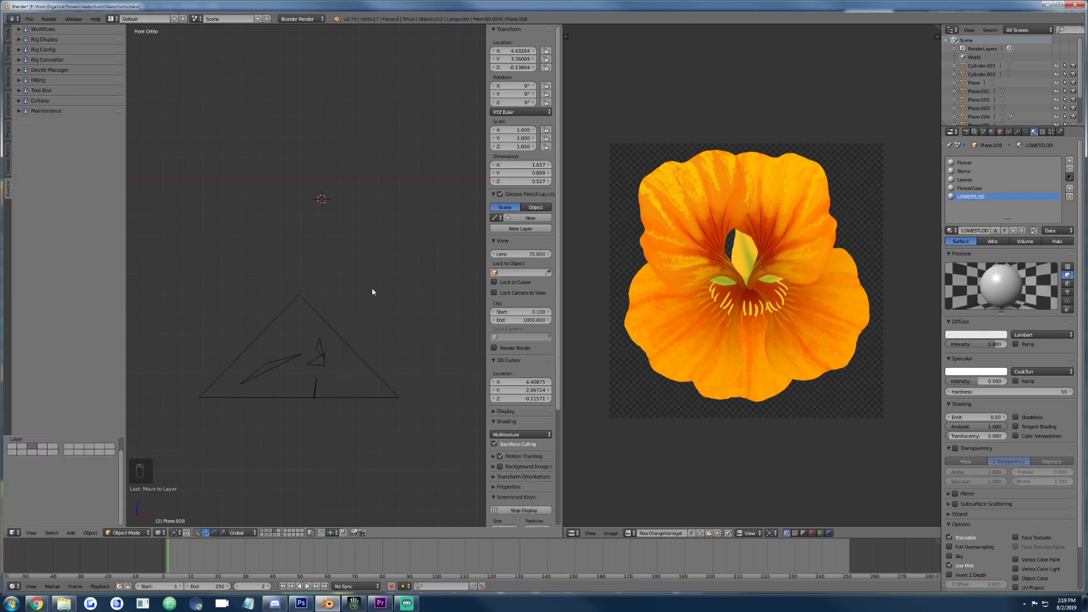
Show layer 3 and delete all faces of the copied pyramid except the single back face.
key("3")
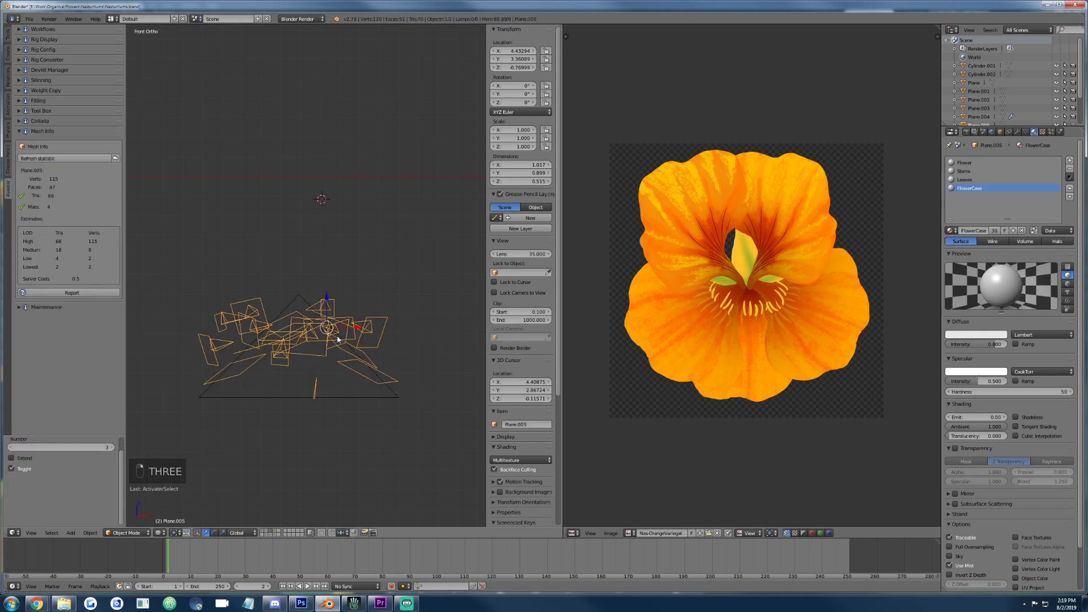
right_click(376, 396)
key("Tab")
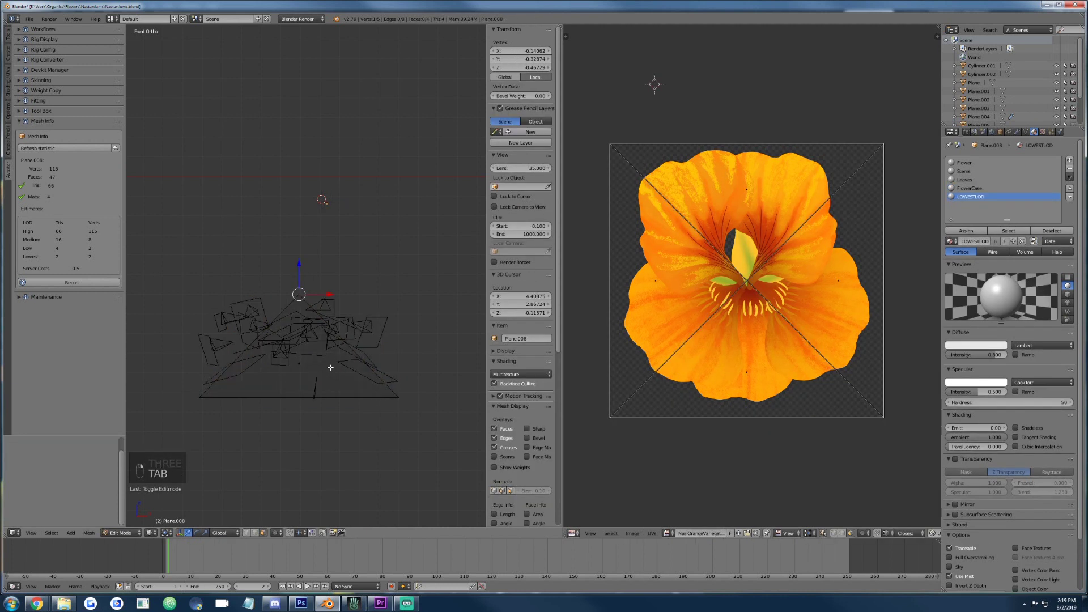
right_click(306, 364)
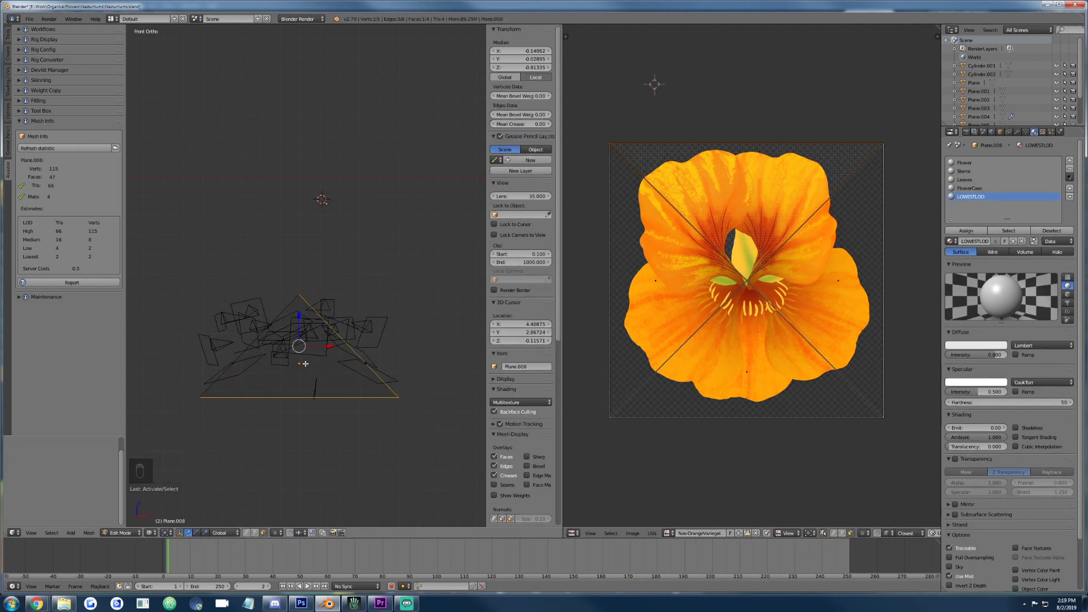
key("ctrl+i")
key("x")
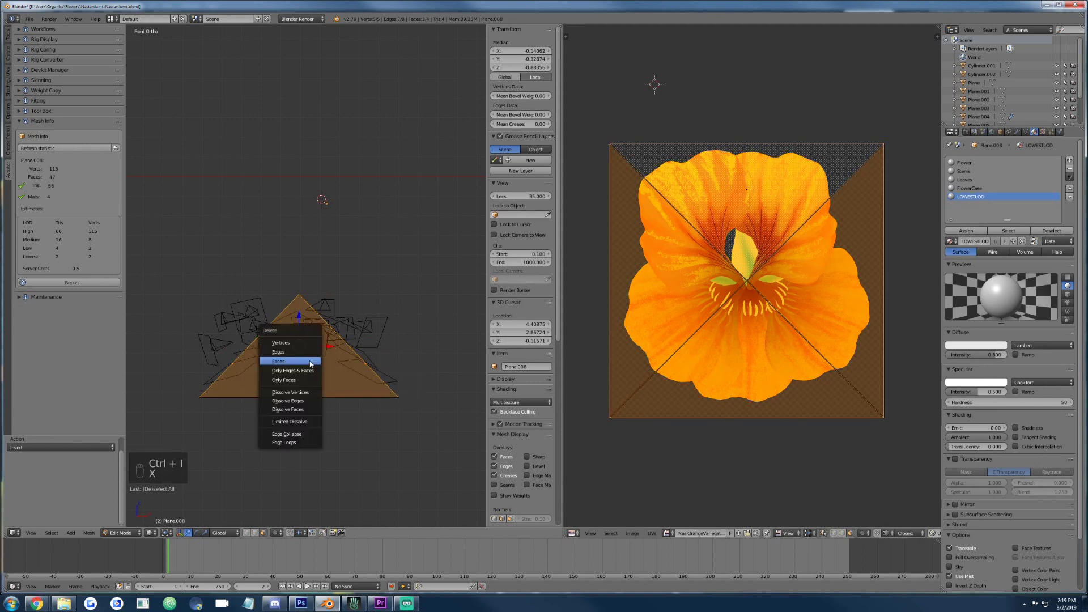
left_click(311, 364)
Flatten the remaining triangle by scaling it to 0 along Z, and lower it about 0.271 to the stem's base.
right_click(300, 363)
key("s")
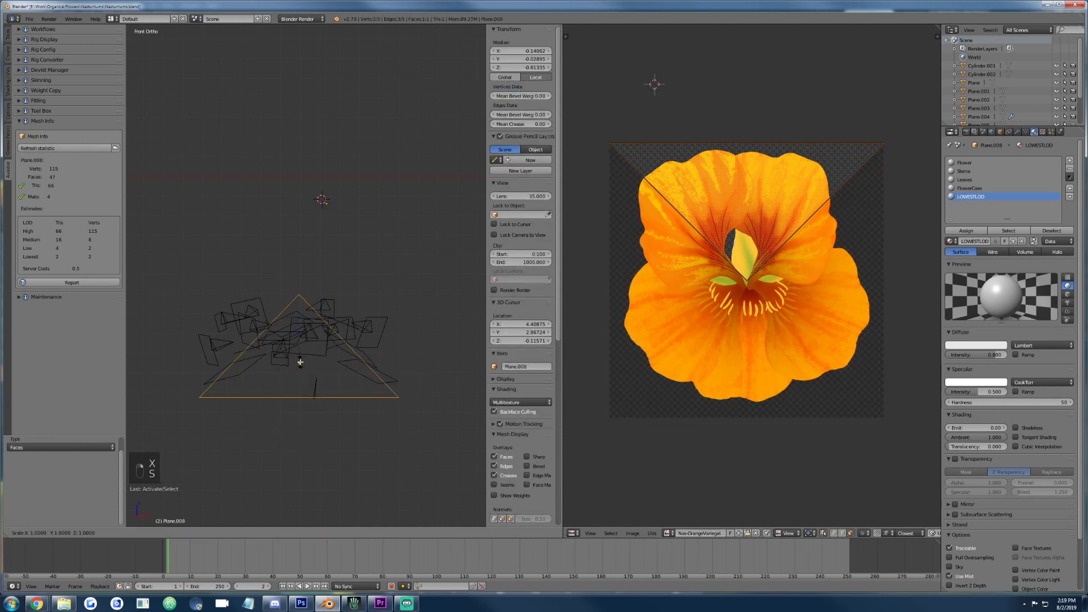
key("z")
key("0")
key("Return")
key("g")
key("z")
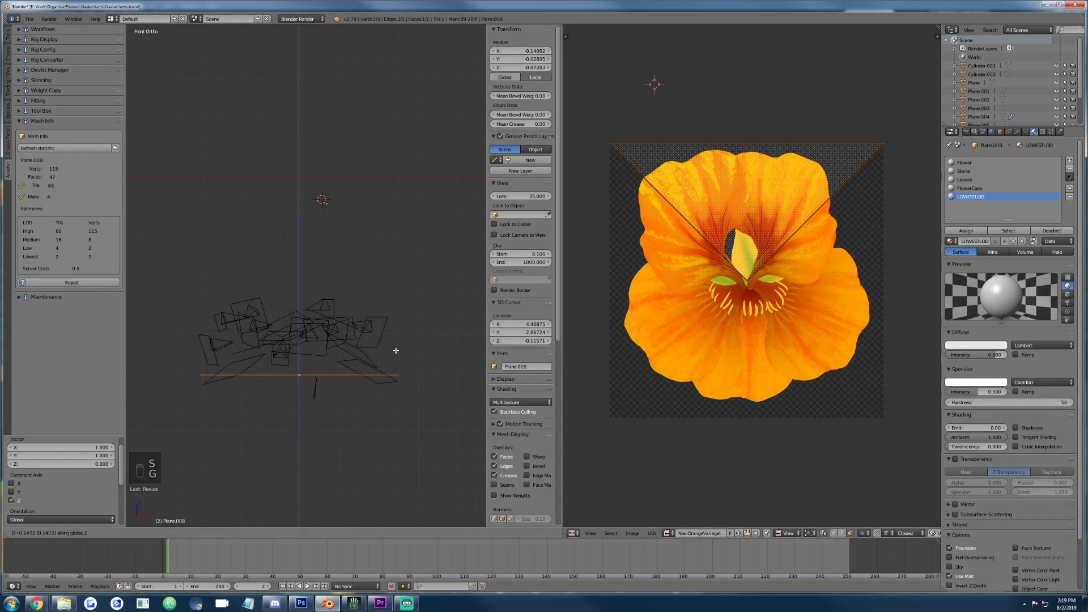
left_click(387, 371)
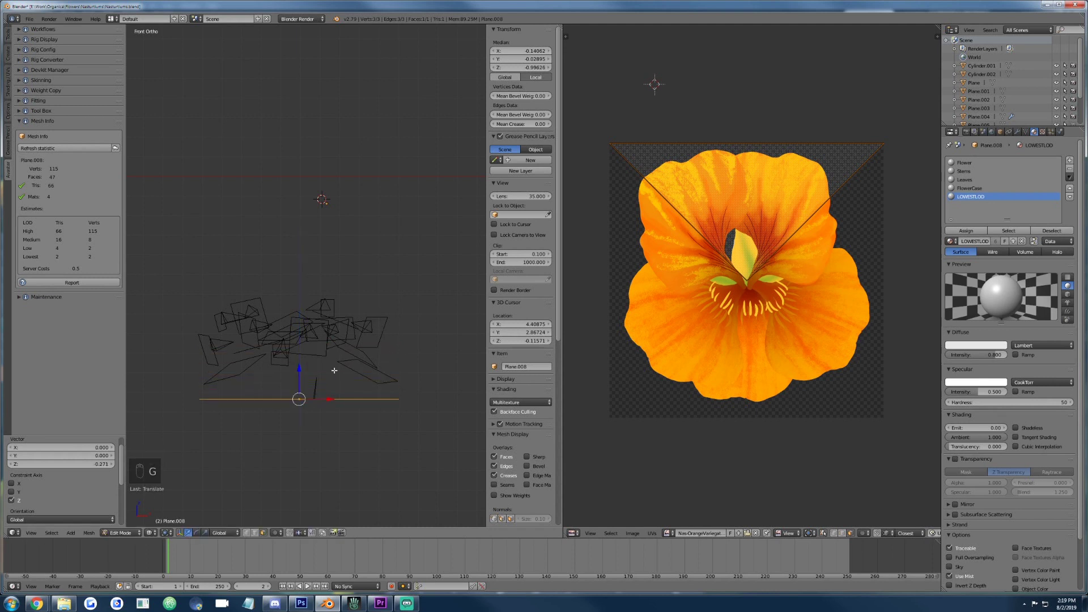
Shrink the flat triangle in the top view, first to about 0.173 and again to about 0.485 of its size.
key("KP_1")
key("KP_7")
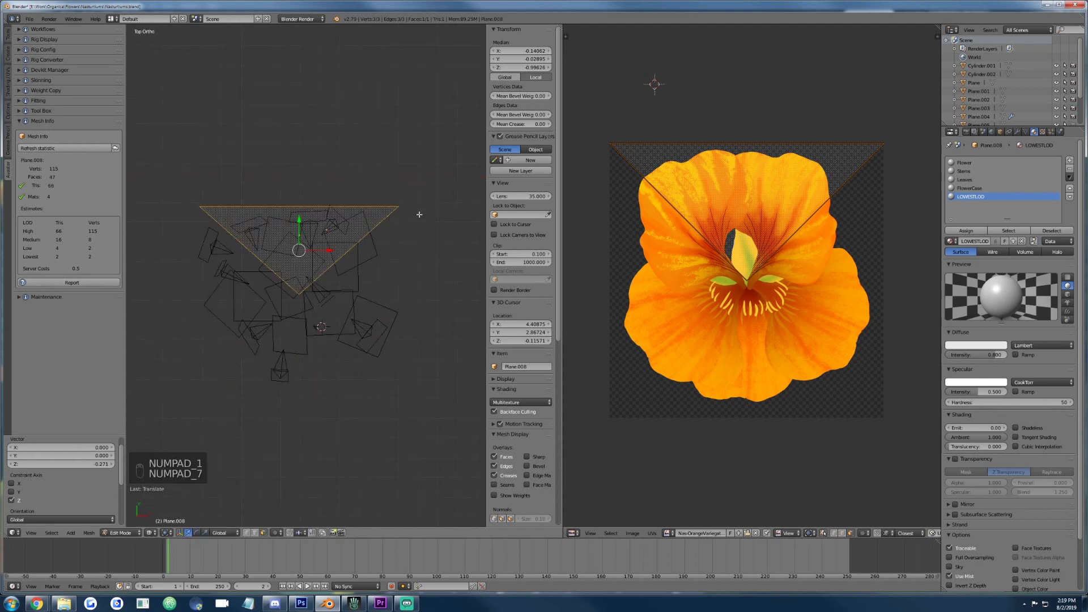
key("s")
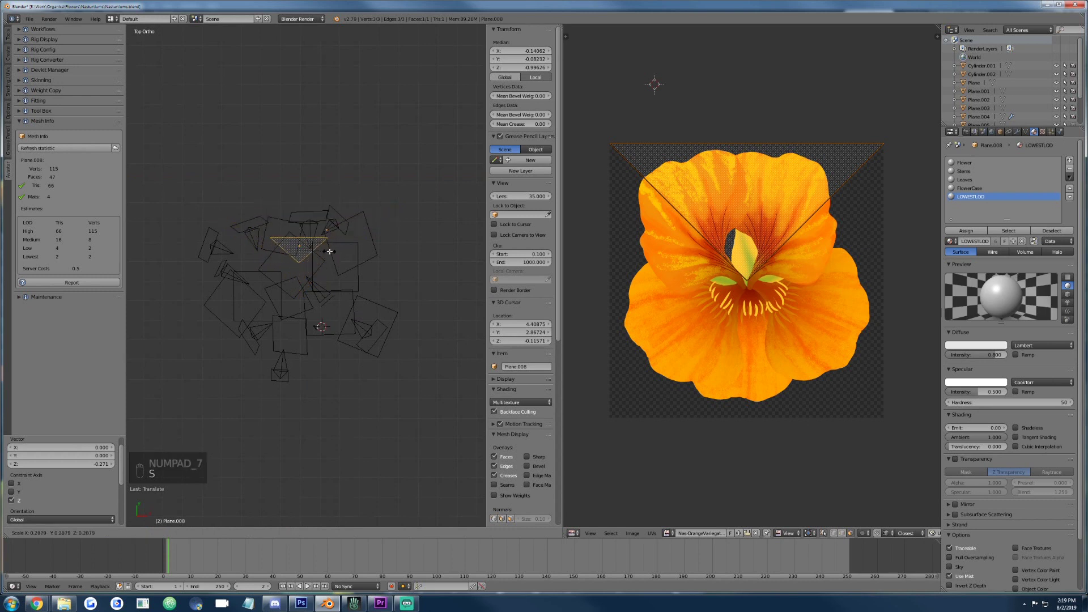
left_click(315, 245)
key("s")
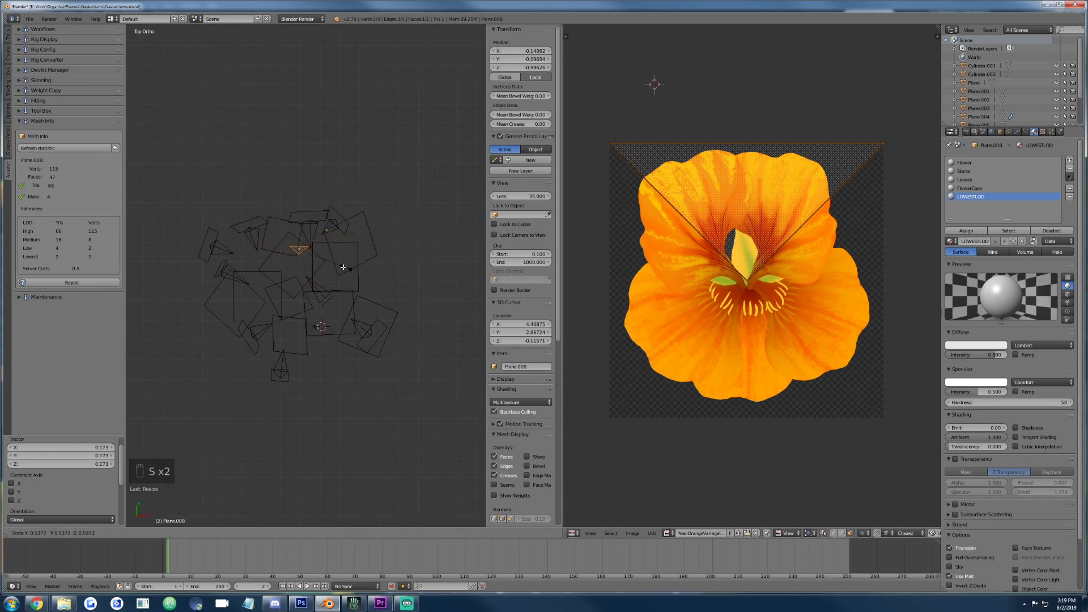
left_click(323, 260)
key("g")
key("z")
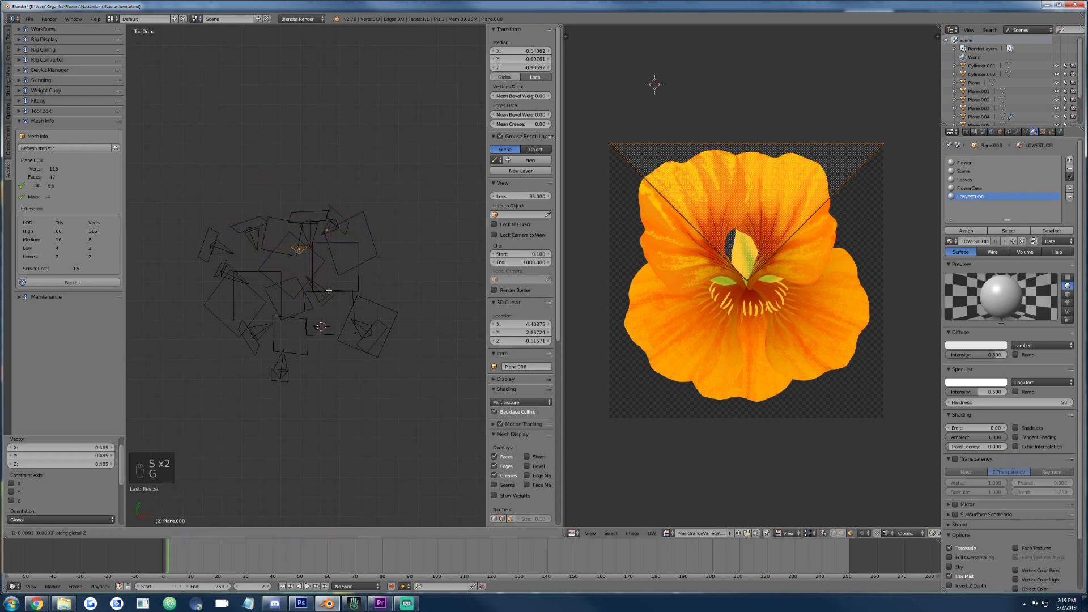
right_click(328, 296)
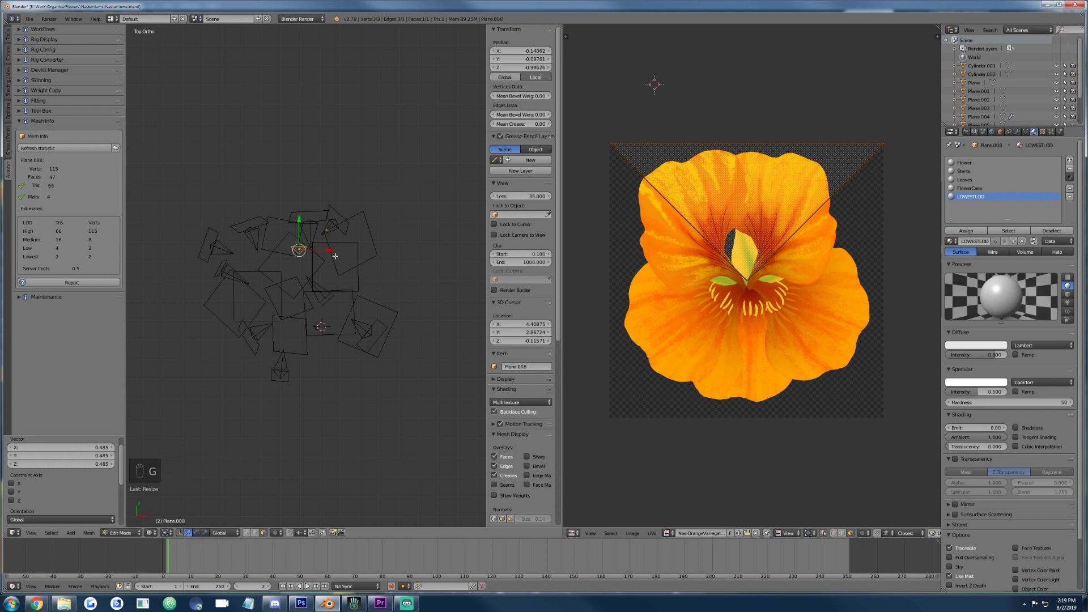
Move the small triangle about -0.225 along Y to the middle of the plant.
key("g")
key("y")
left_click(312, 300)
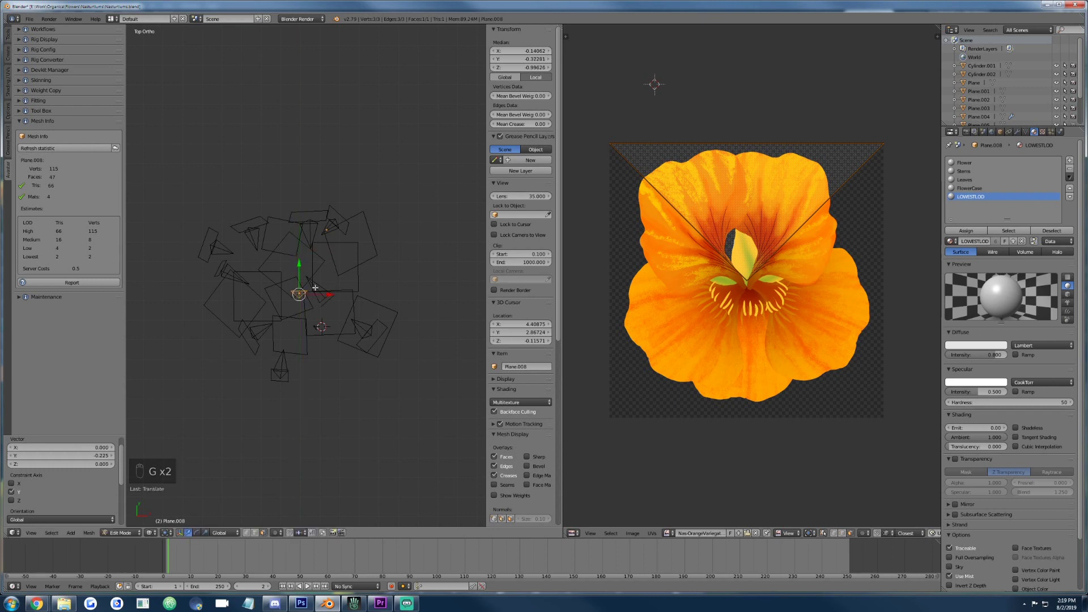
Check the small triangle's placement at the plant's base in the front view.
key("KP_1")
scroll(360, 269, "up", 3)
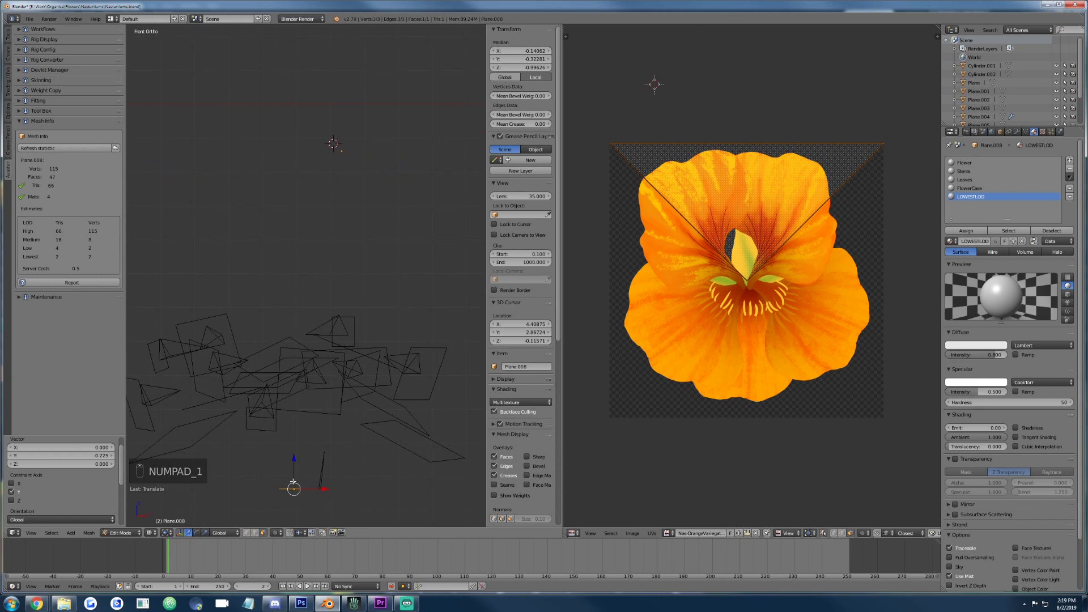
middle_click_drag(286, 472, 346, 344, "shift")
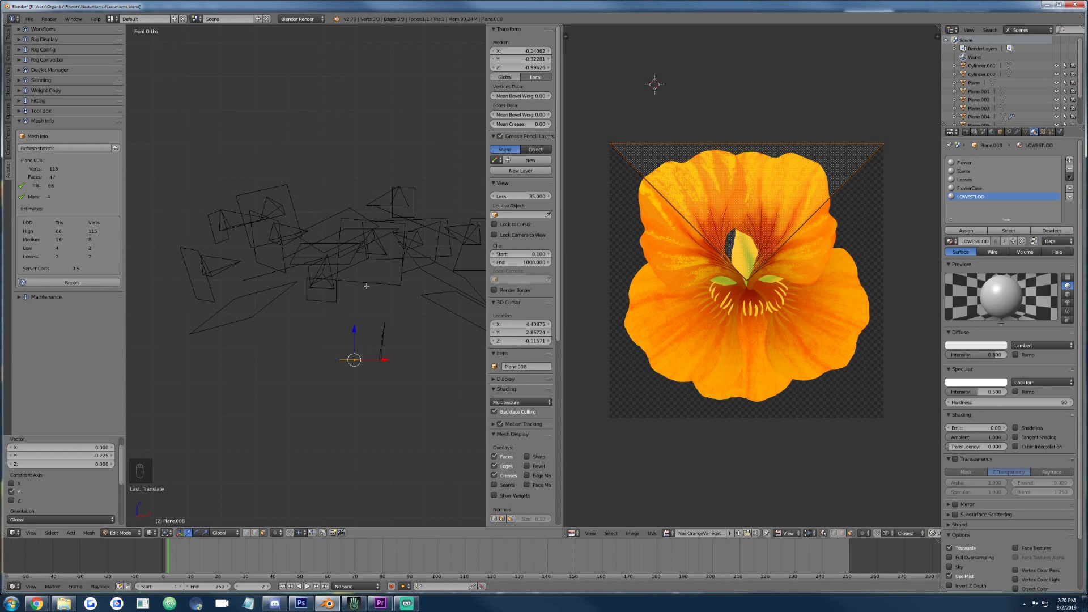
key("Tab")
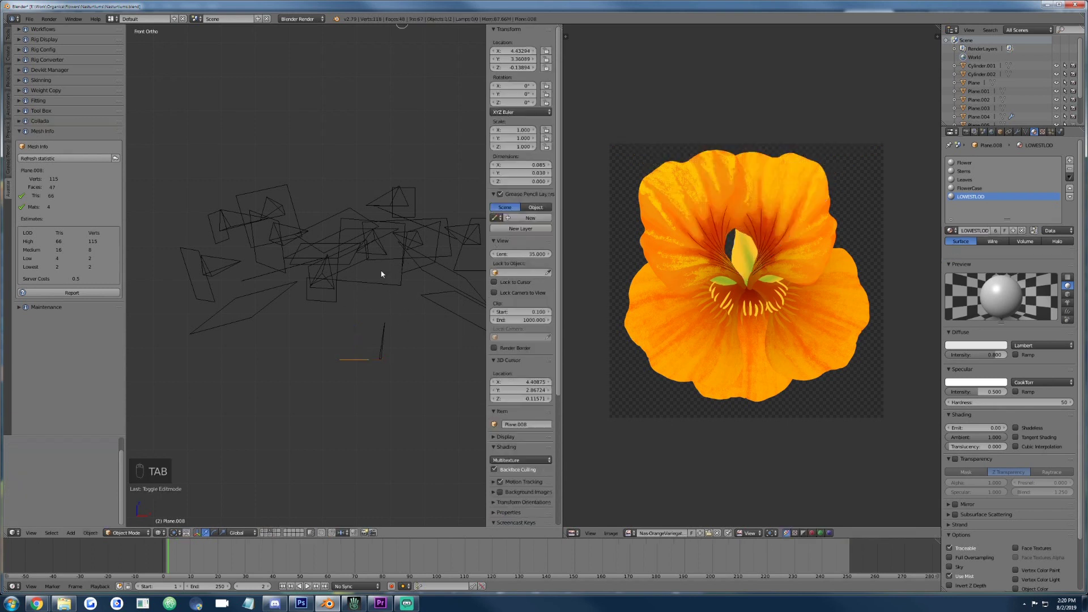
right_click(371, 262, "shift")
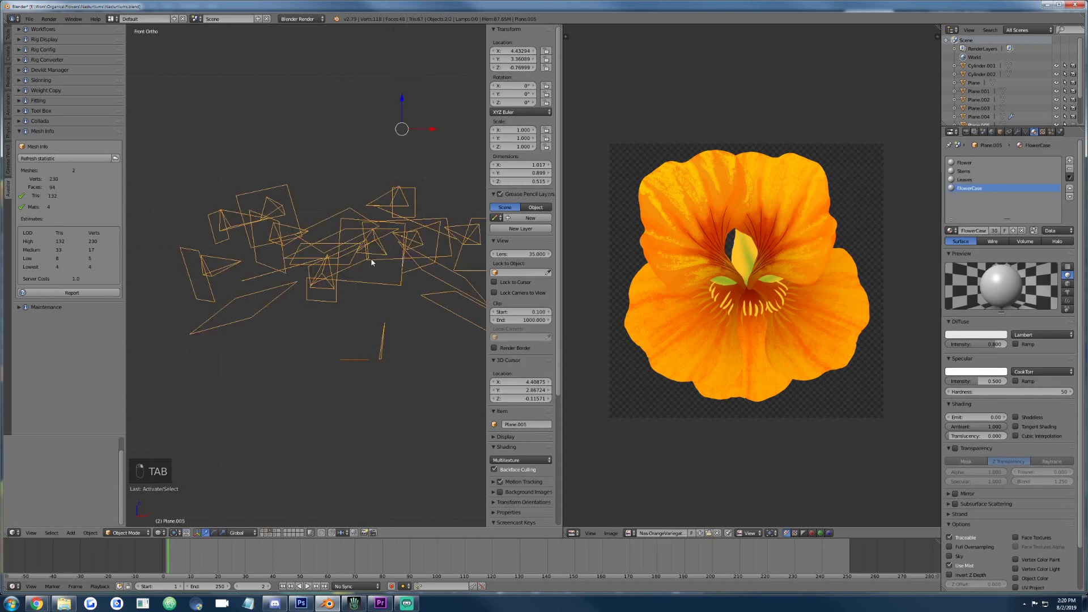
scroll(379, 318, "up", 3)
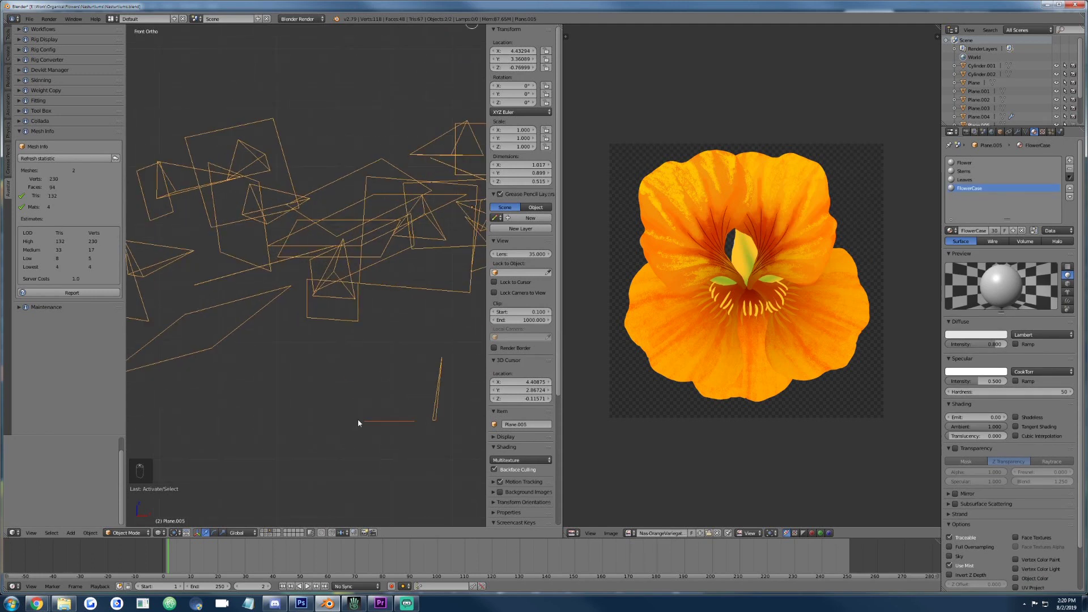
Display the viewport in textured shading and flip the small triangle's normals so its face points downward.
right_click(373, 422)
key("Tab")
middle_click_drag(372, 421, 270, 324)
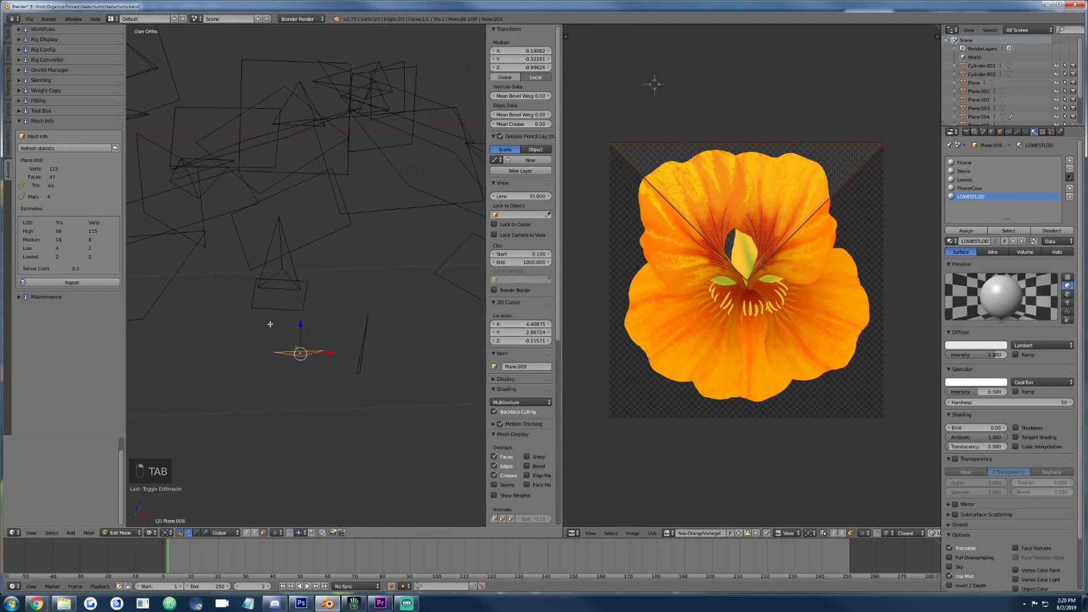
left_click(150, 532)
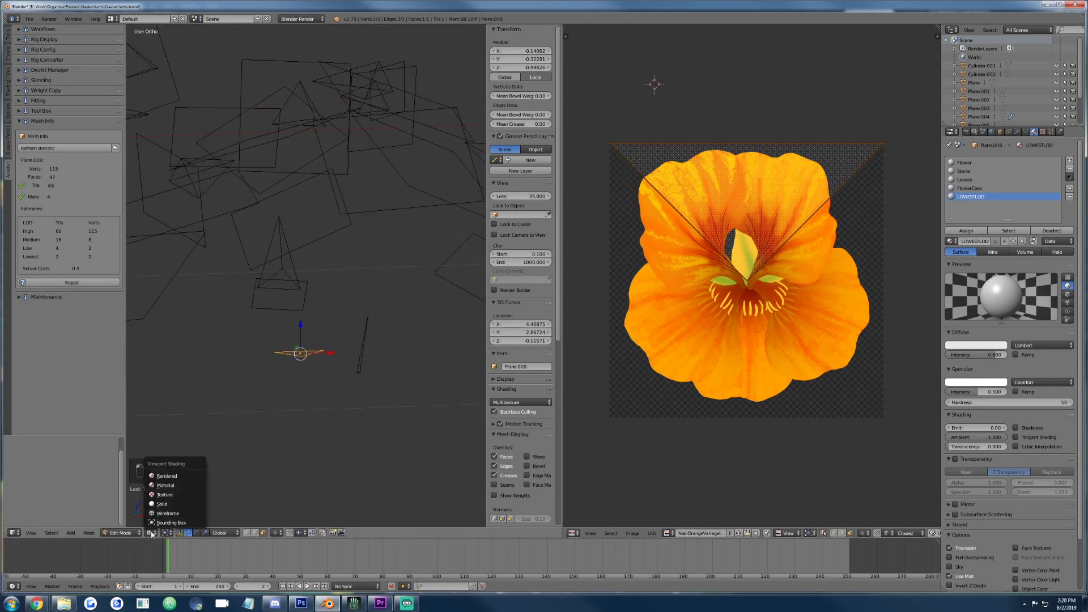
left_click(155, 496)
scroll(156, 496, "up", 4)
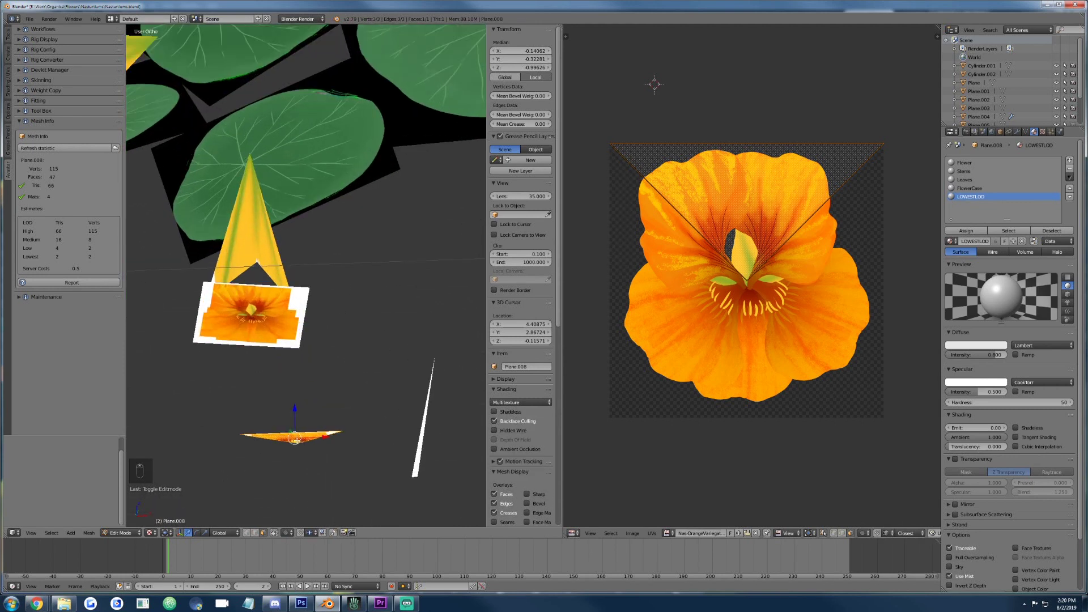
key("ctrl+f")
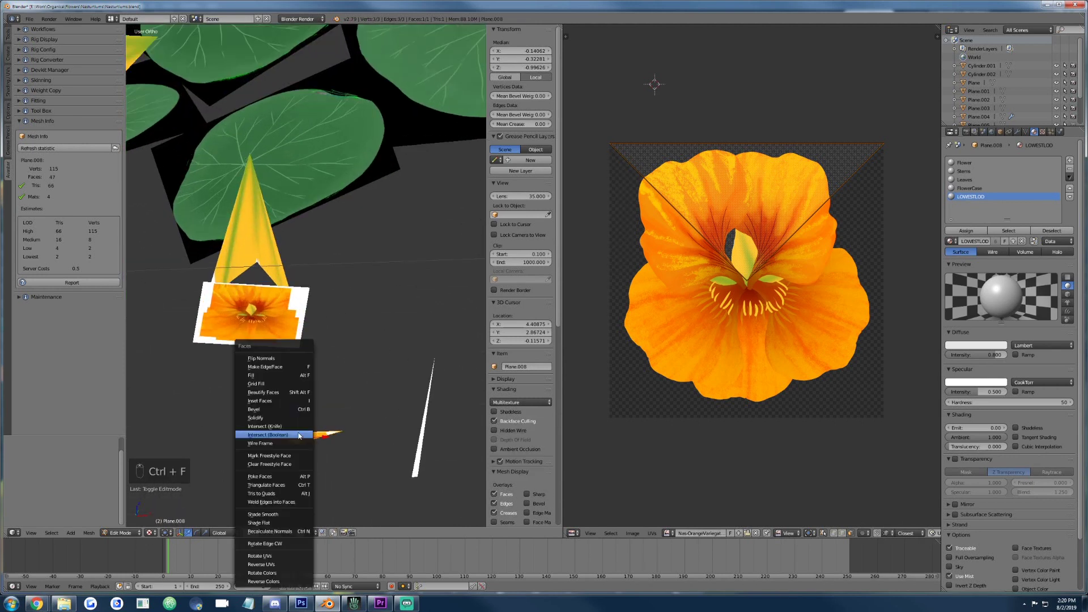
left_click(257, 376)
key("Tab")
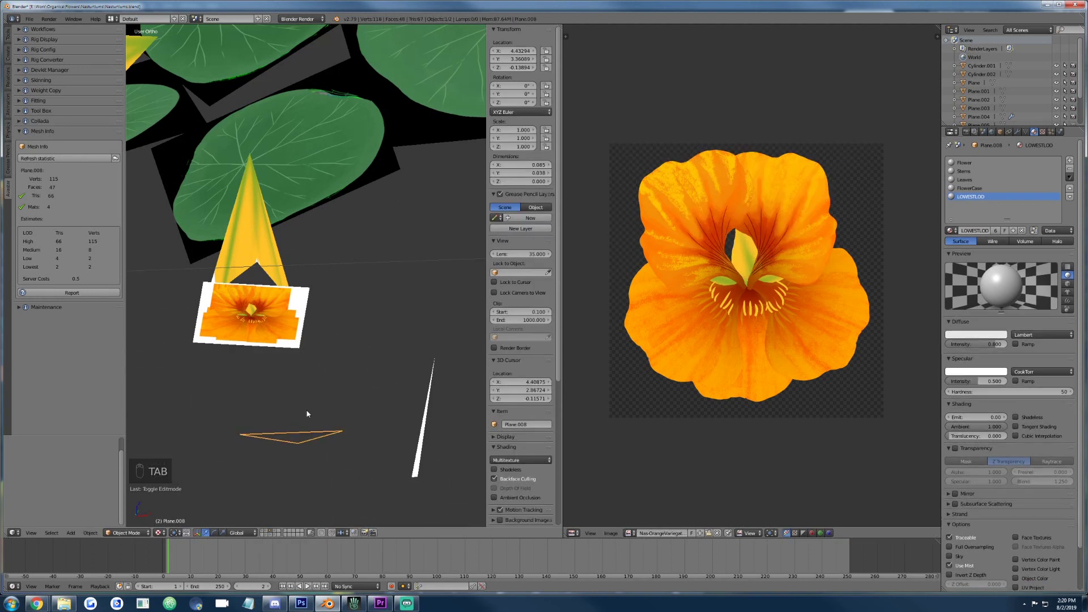
Duplicate the small triangle in place, move the copy to layer 2, and show that layer.
scroll(307, 414, "down", 5)
key("KP_1")
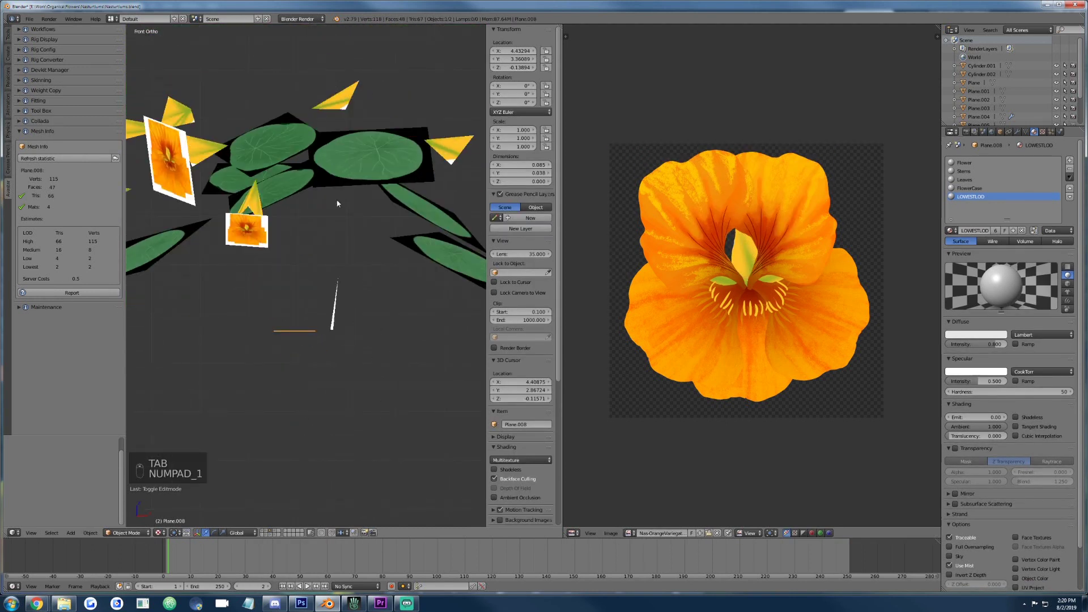
scroll(337, 203, "down", 4)
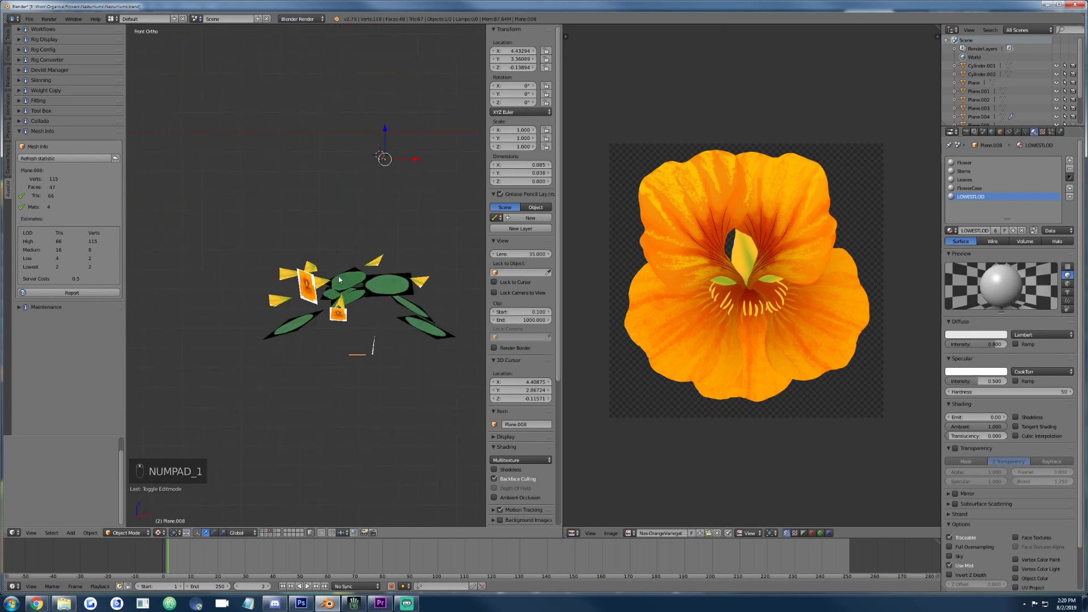
key("shift+d")
right_click(338, 277)
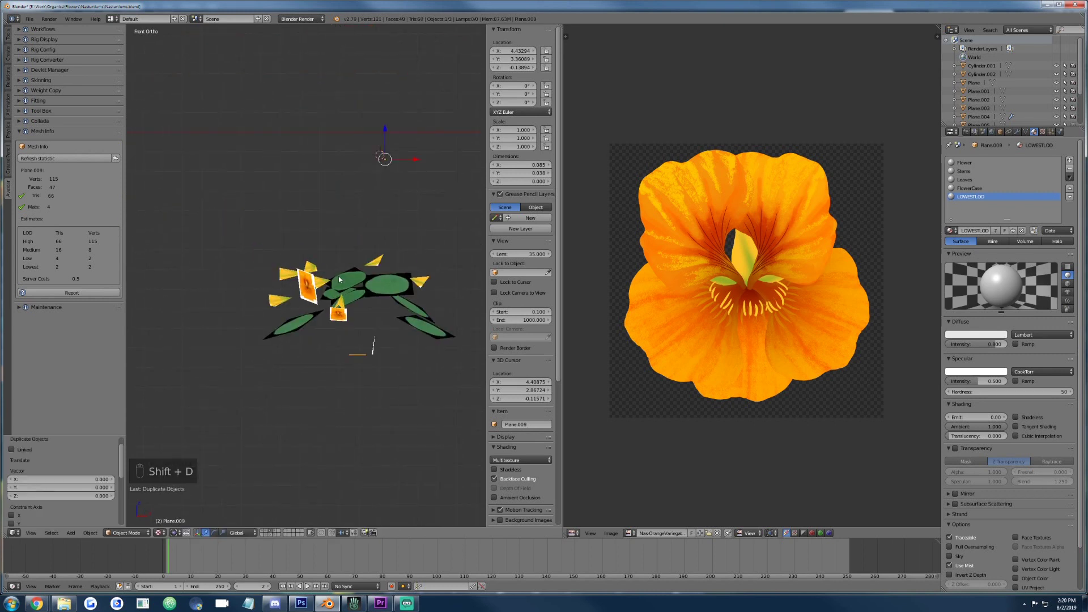
key("m")
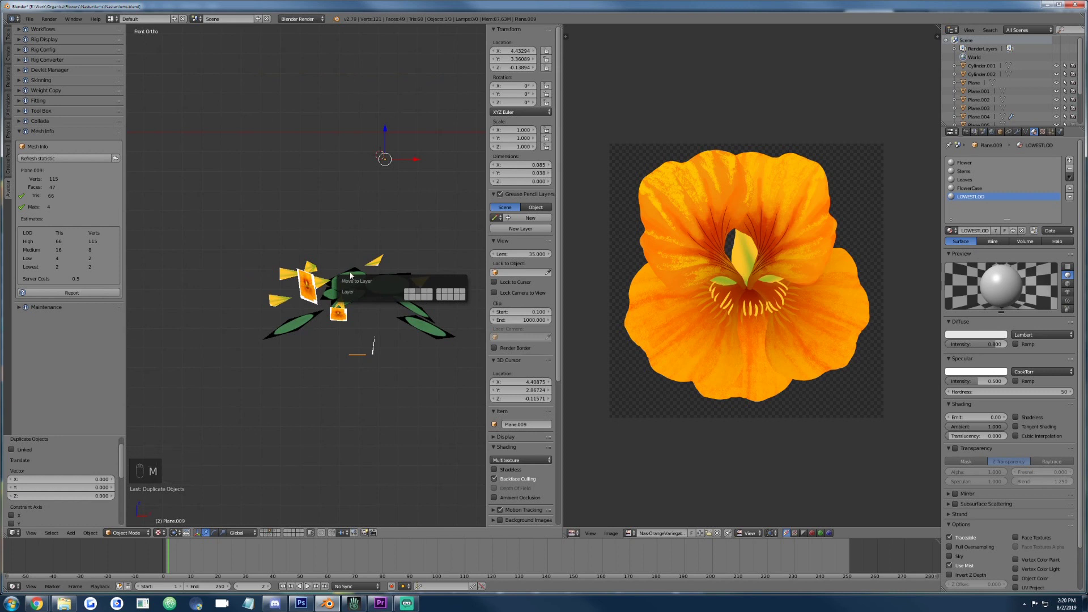
left_click(413, 292)
left_click(395, 403)
key("2")
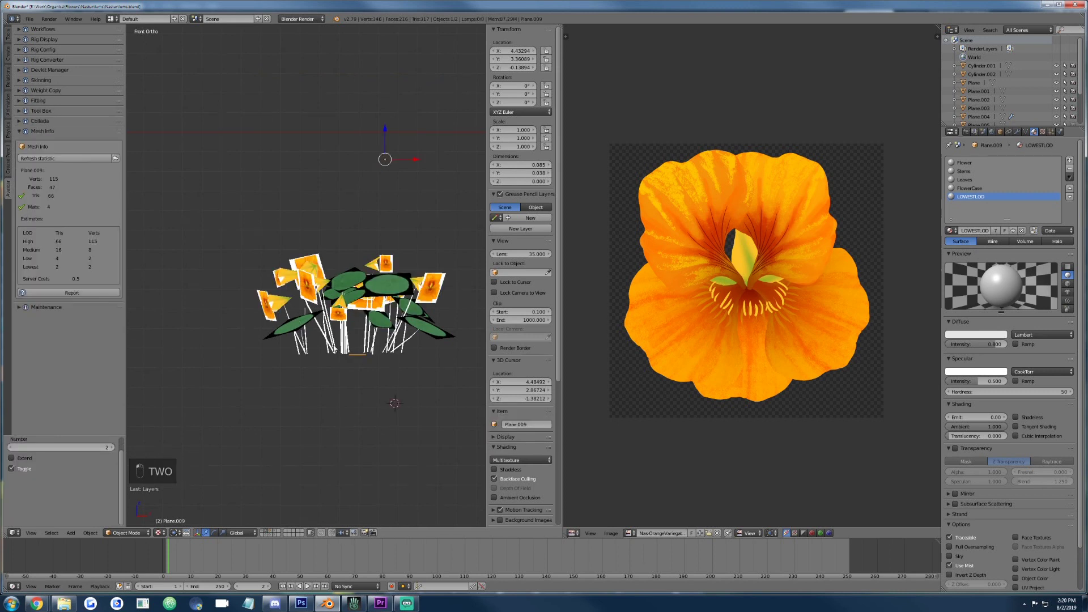
Duplicate layer 2's small triangle in place, move the copy to layer 1, and show that layer.
mouse_move(344, 328)
middle_mouse_down()
mouse_move(351, 362)
mouse_move(339, 283)
mouse_move(350, 332)
middle_mouse_up()
key("3")
key("2")
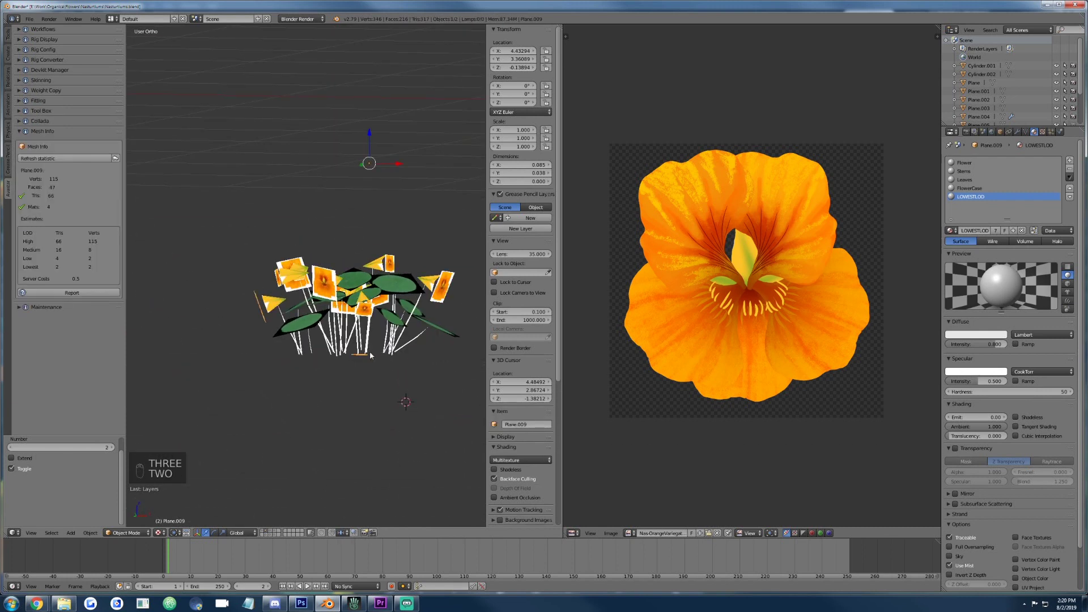
key("shift+d")
right_click(370, 356)
key("m")
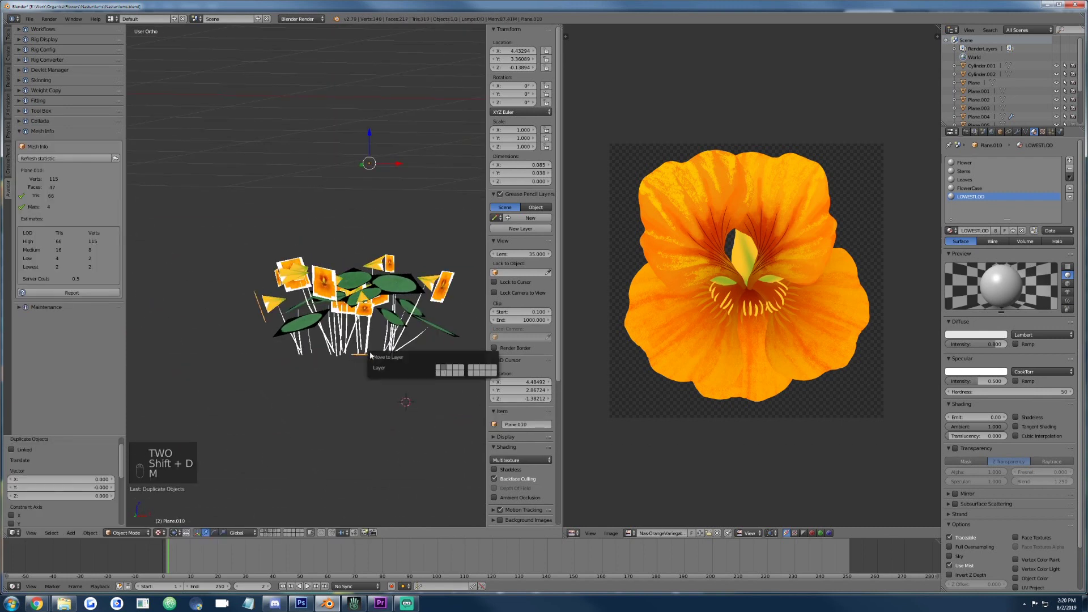
left_click(439, 366)
key("1")
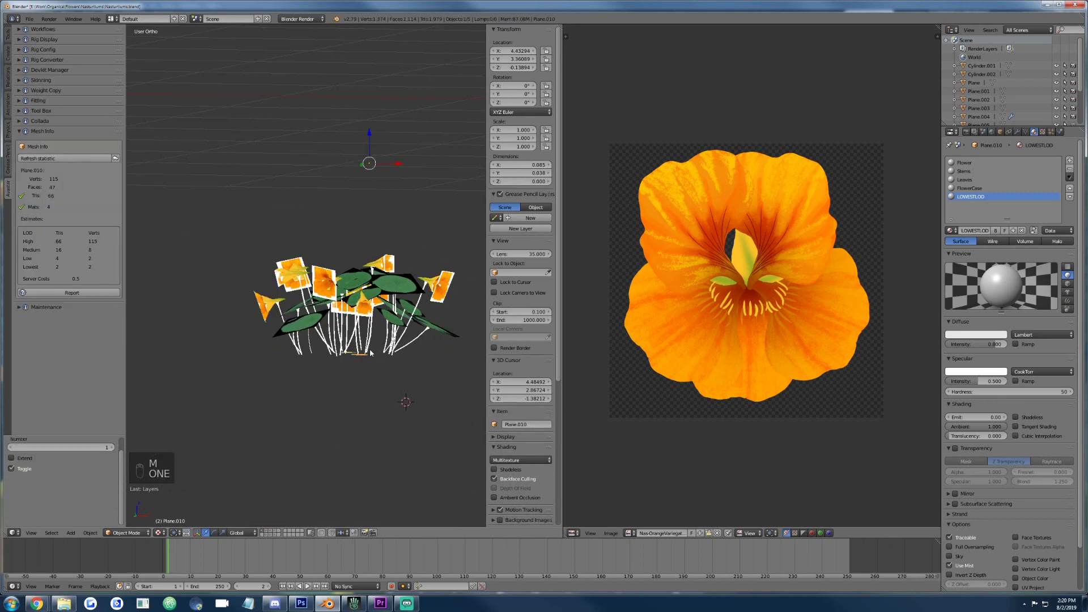
middle_click_drag(370, 355, 343, 359)
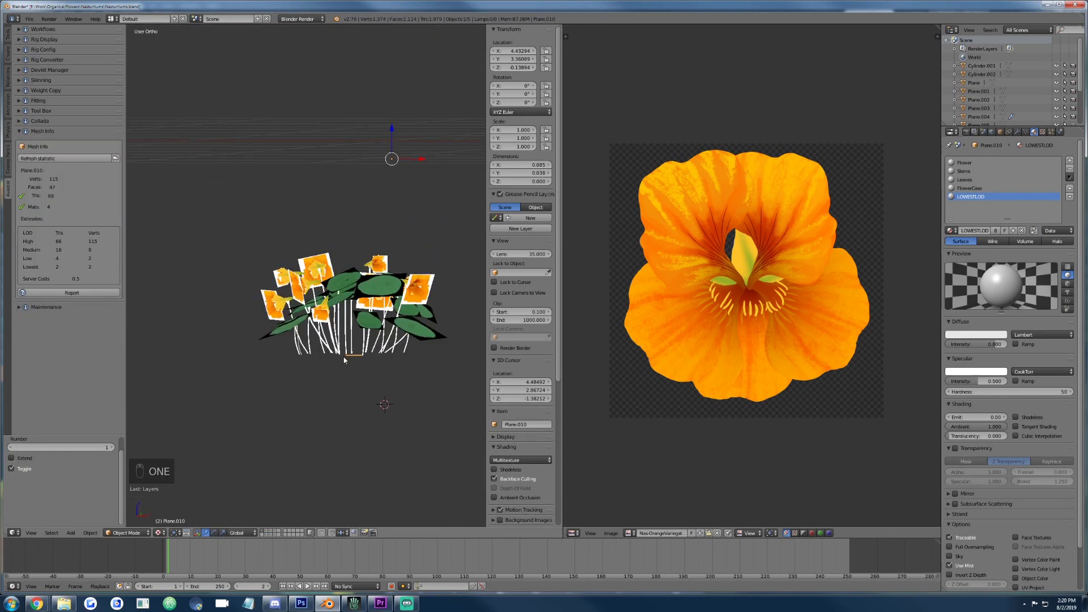
Switch to a wireframe front view and join layer 1's small triangle into its full-detail plant.
key("KP_1")
key("z")
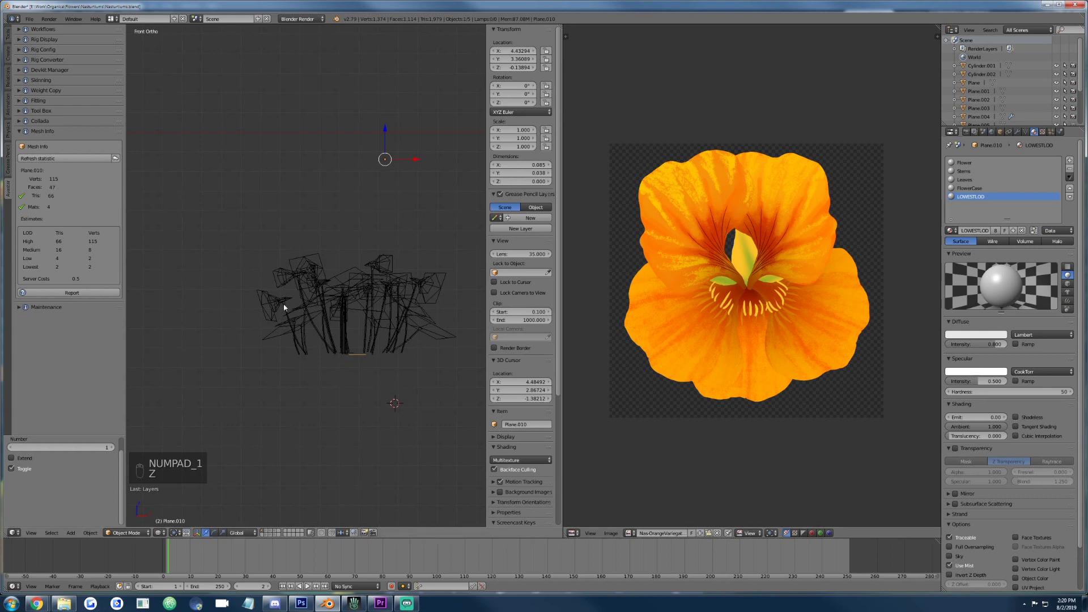
right_click(347, 344, "shift")
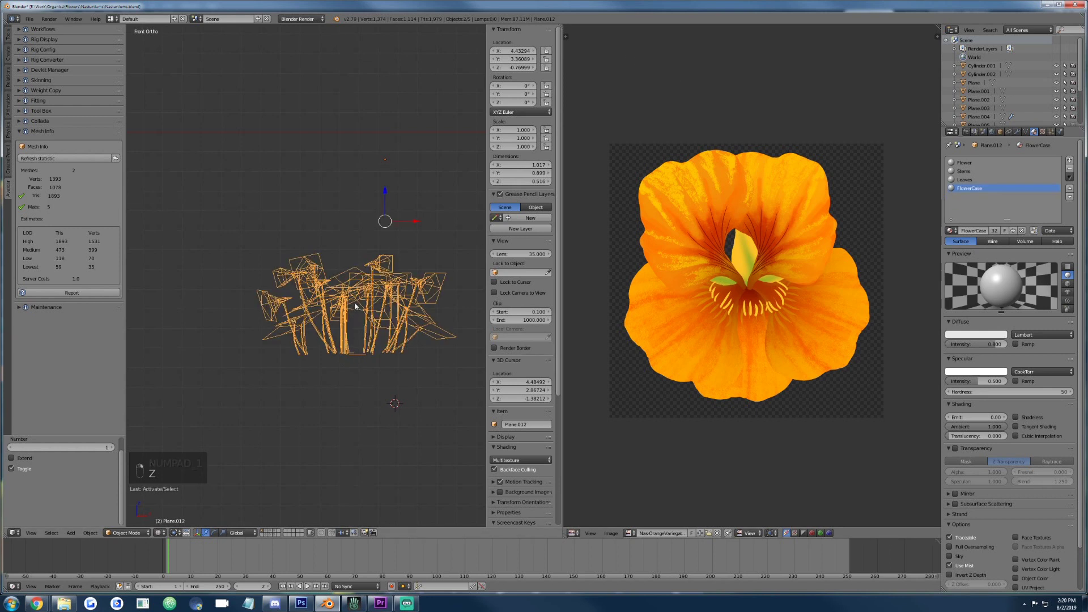
key("ctrl+j")
Show layer 2 and join its small triangle into that layer's plant.
key("2")
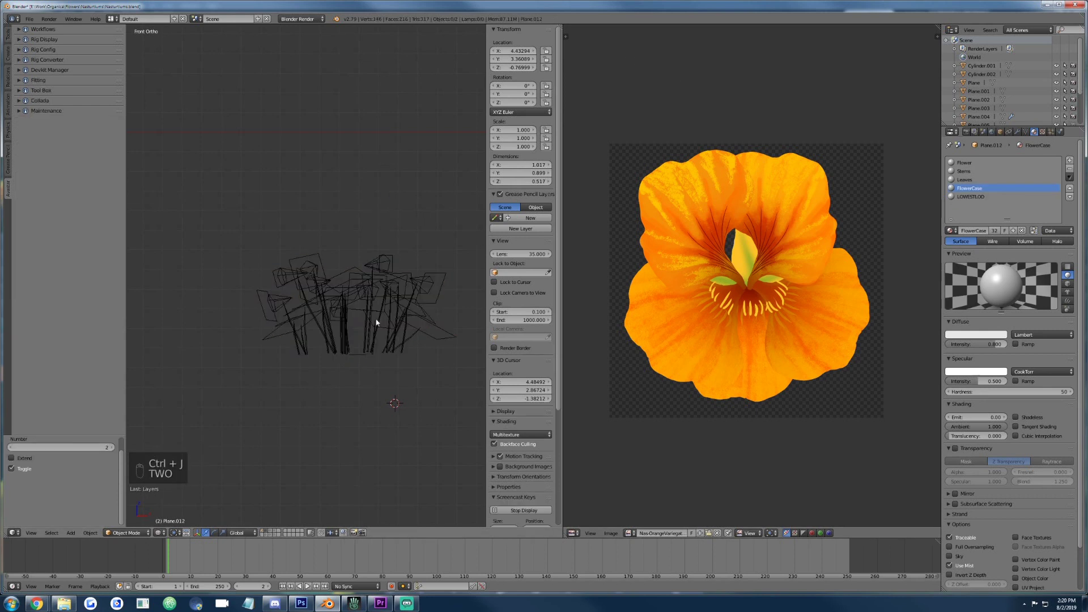
right_click(370, 325, "shift")
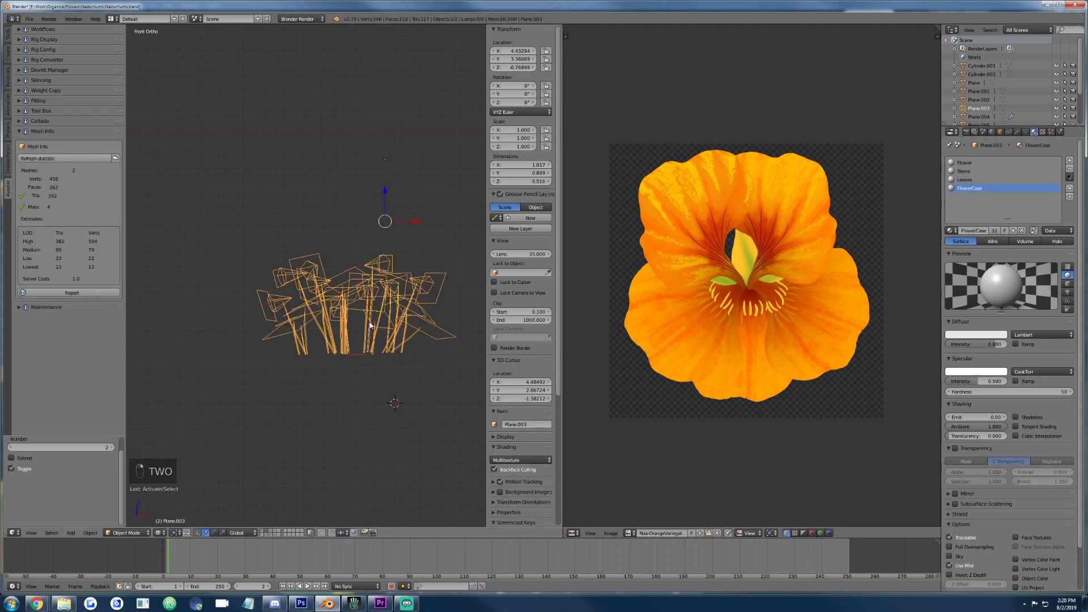
key("ctrl+j")
Show layer 3, join its small triangle into the reduced plant, and check the joined mesh in edit mode.
key("3")
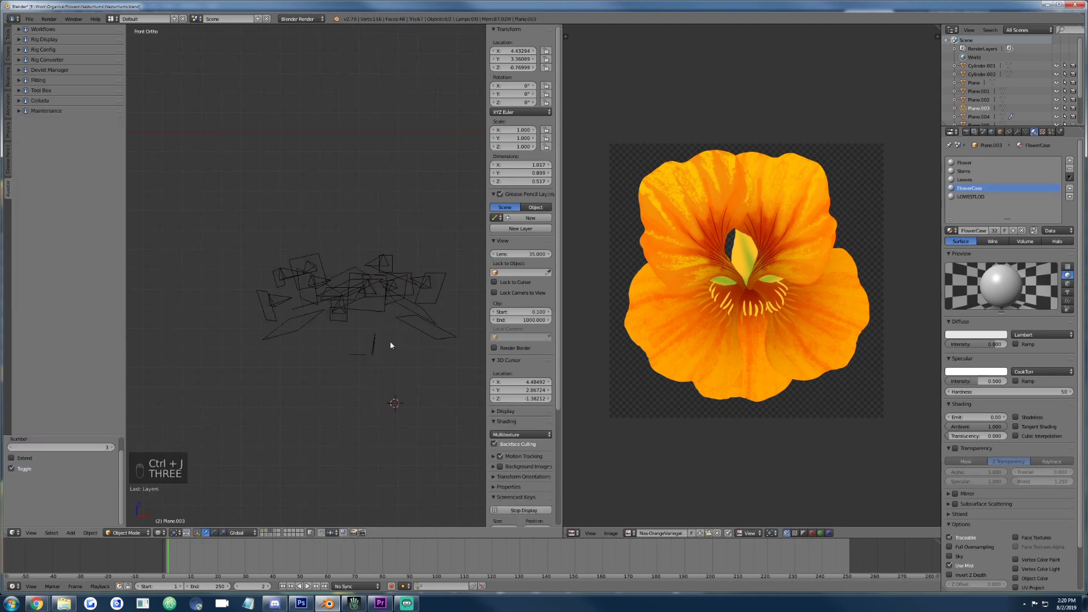
right_click(361, 353)
right_click(374, 340, "shift")
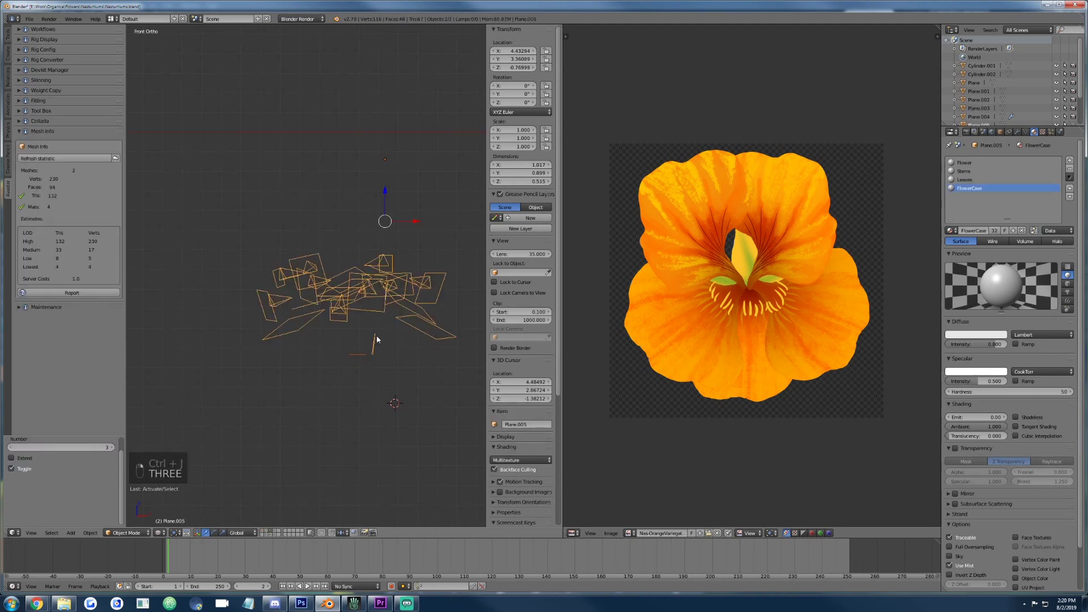
key("ctrl+j")
key("Tab")
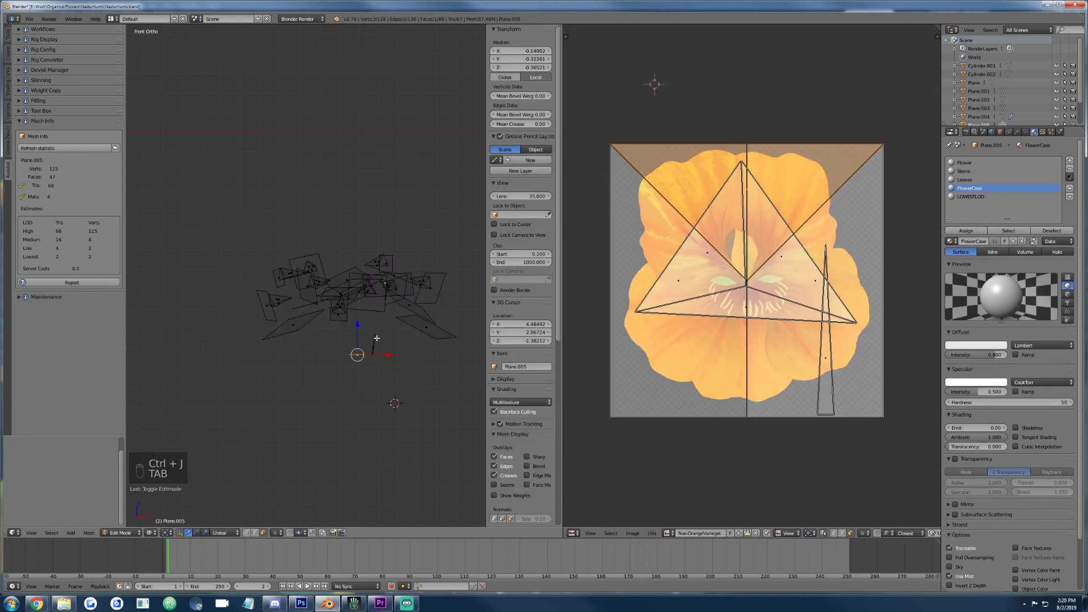
key("Tab")
Show layer 4 and join the remaining plant pieces with the LOWESTLOD pyramid into one object.
key("4")
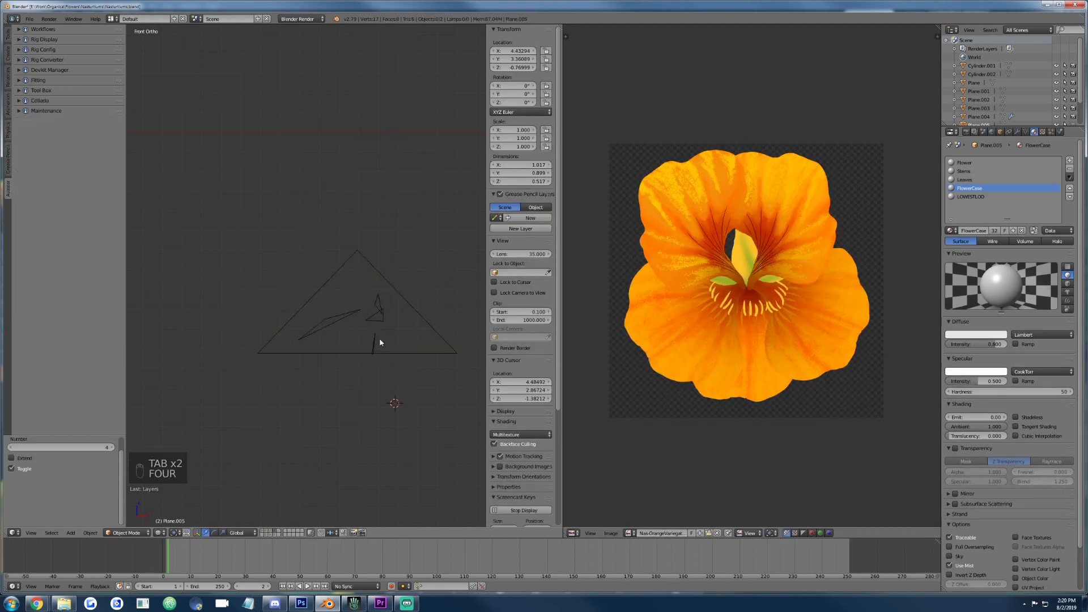
right_click(379, 342)
right_click(417, 316, "shift")
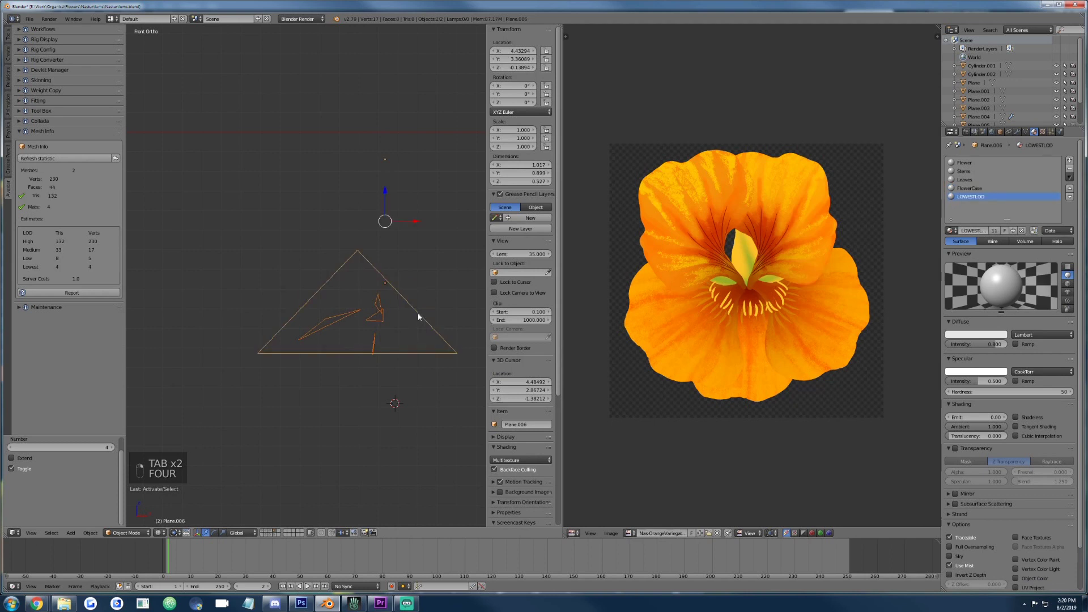
key("ctrl+j")
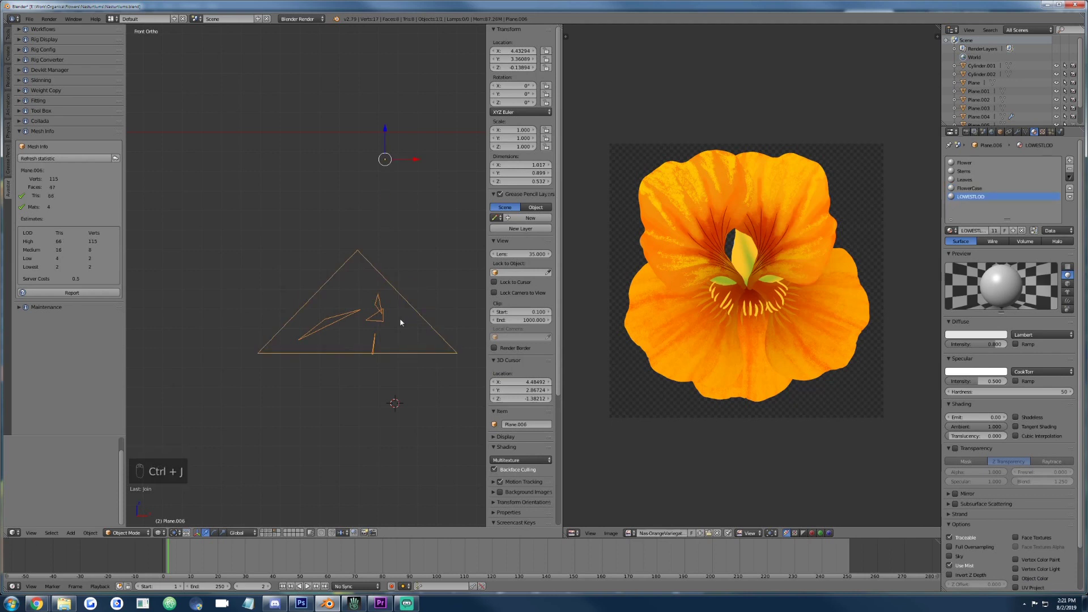
key("Tab")
key("Tab")
scroll(324, 294, "down", 5)
middle_click_drag(312, 278, 361, 291)
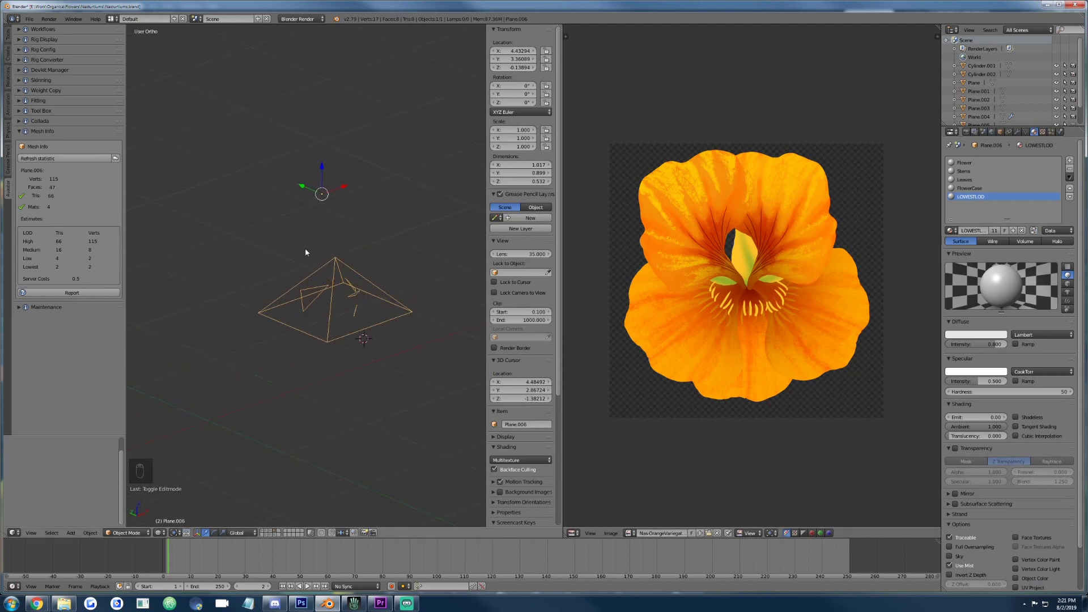
Switch to Second Life and start a model upload from the inventory using the base Nasturtiums file.
left_click(356, 604)
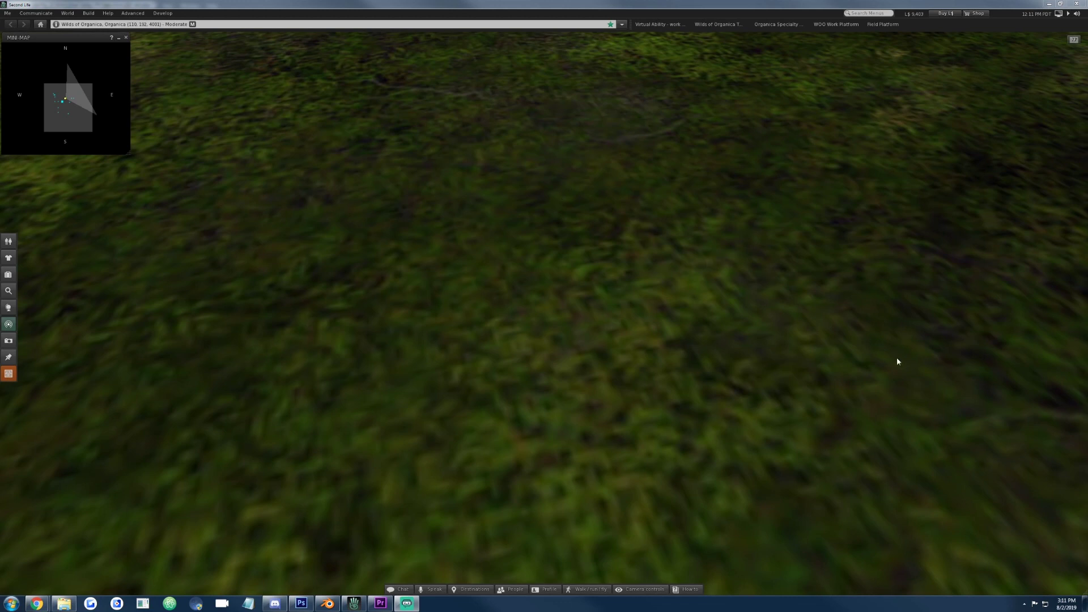
key("ctrl+i")
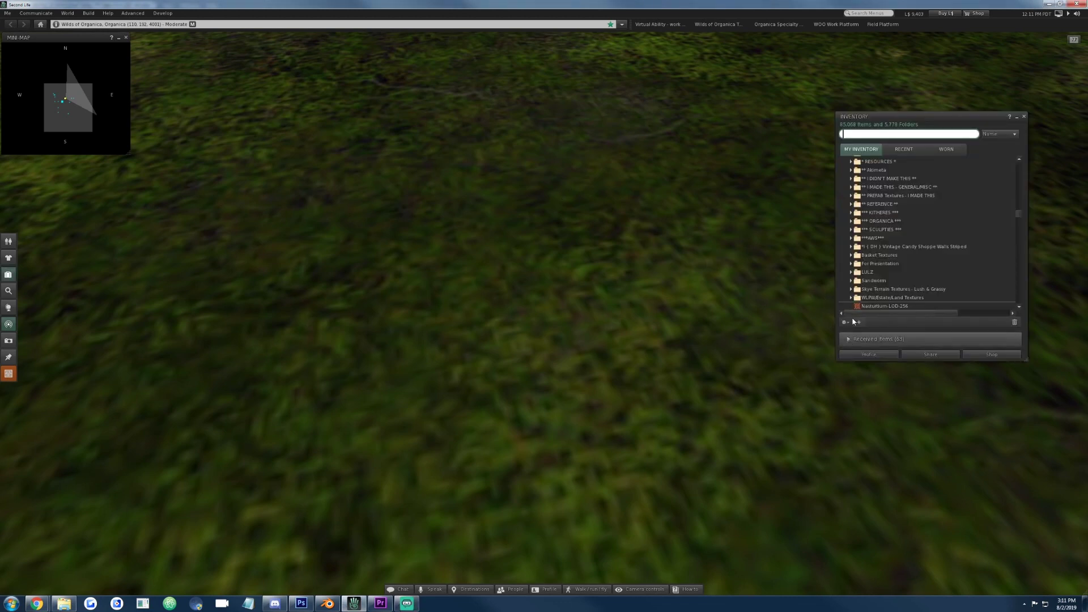
left_click(860, 322)
mouse_move(872, 261)
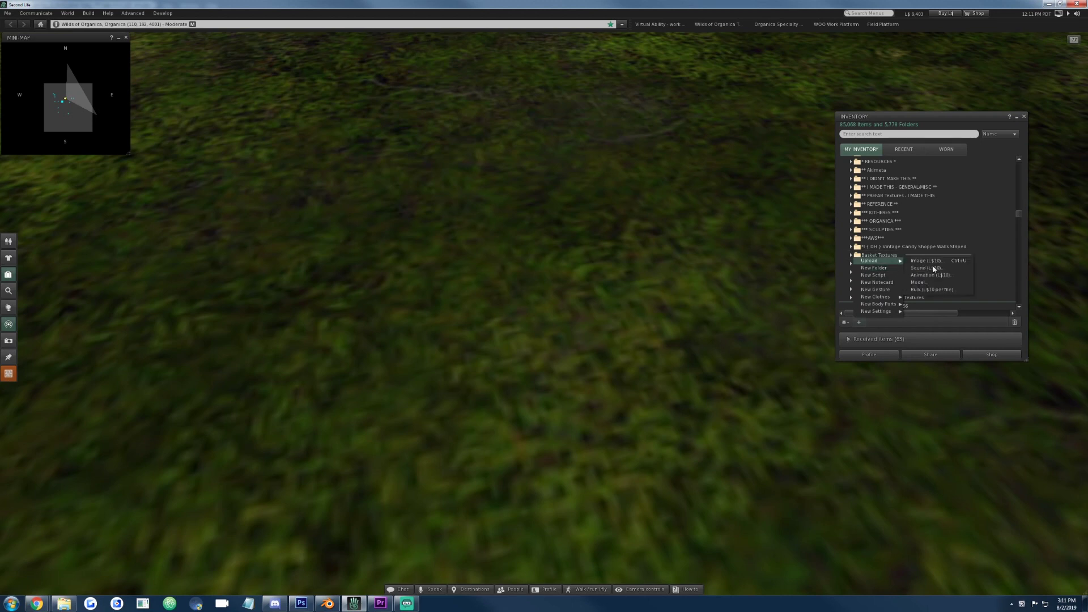
left_click(931, 282)
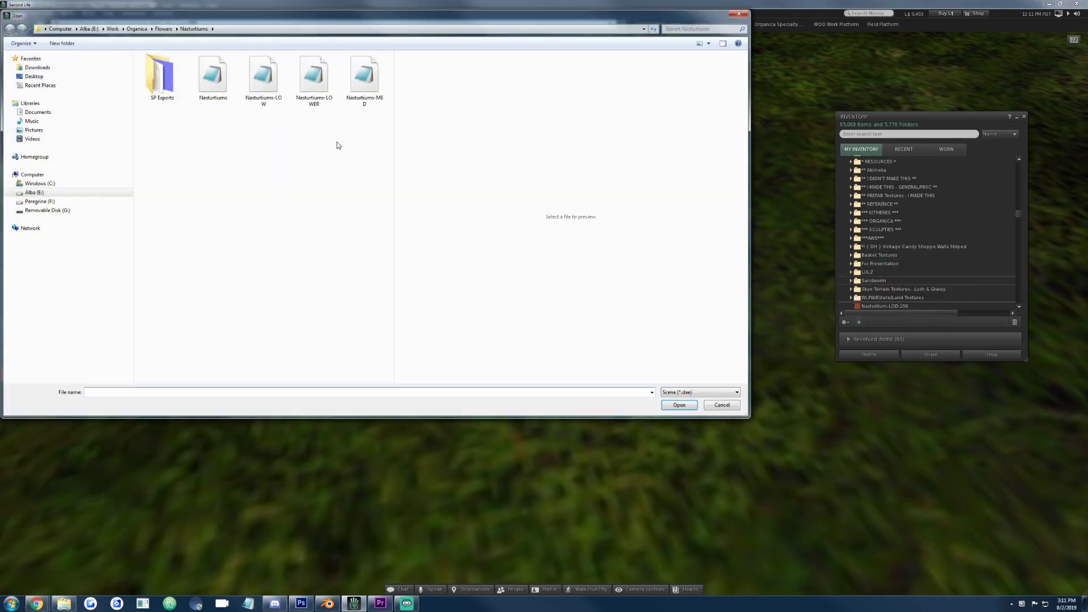
double_click(213, 79)
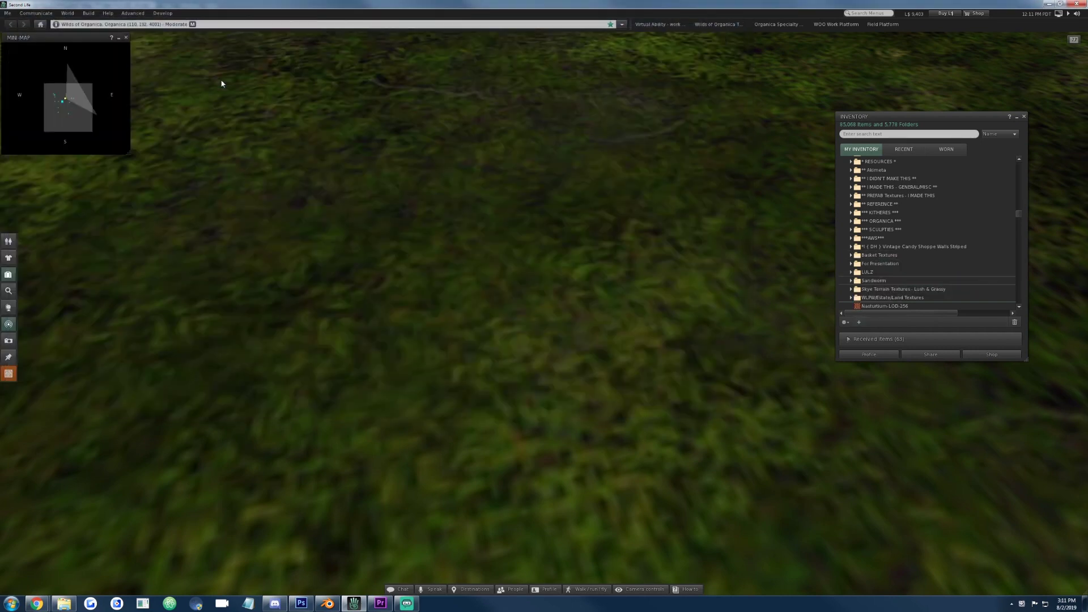
Load the Medium level of detail from the Nasturtiums-MED file and the Low level from Nasturtiums-LOW.
left_click(83, 119)
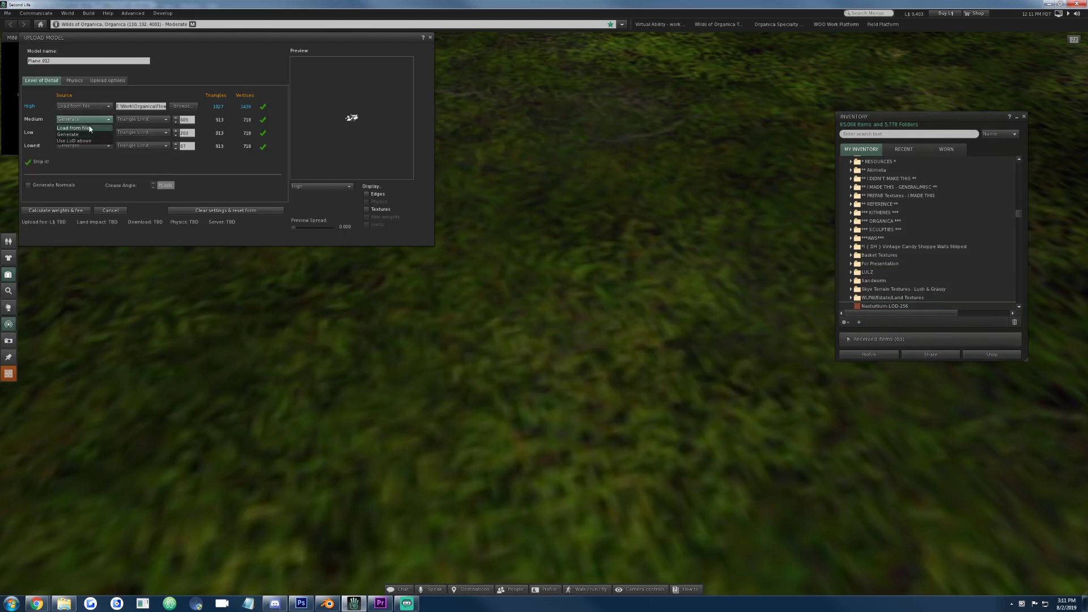
left_click(79, 121)
left_click(181, 120)
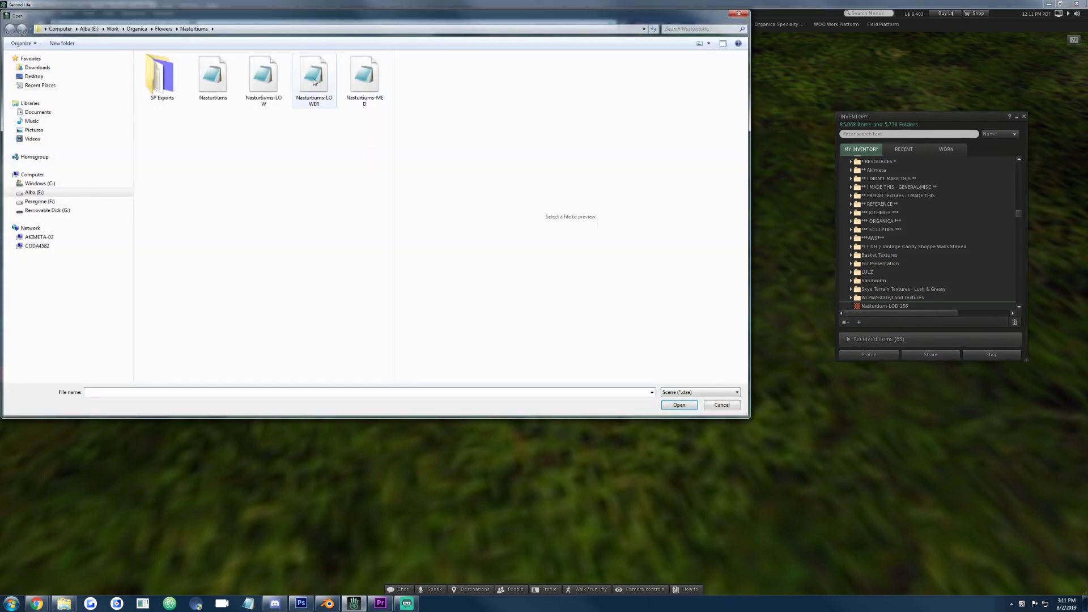
double_click(363, 76)
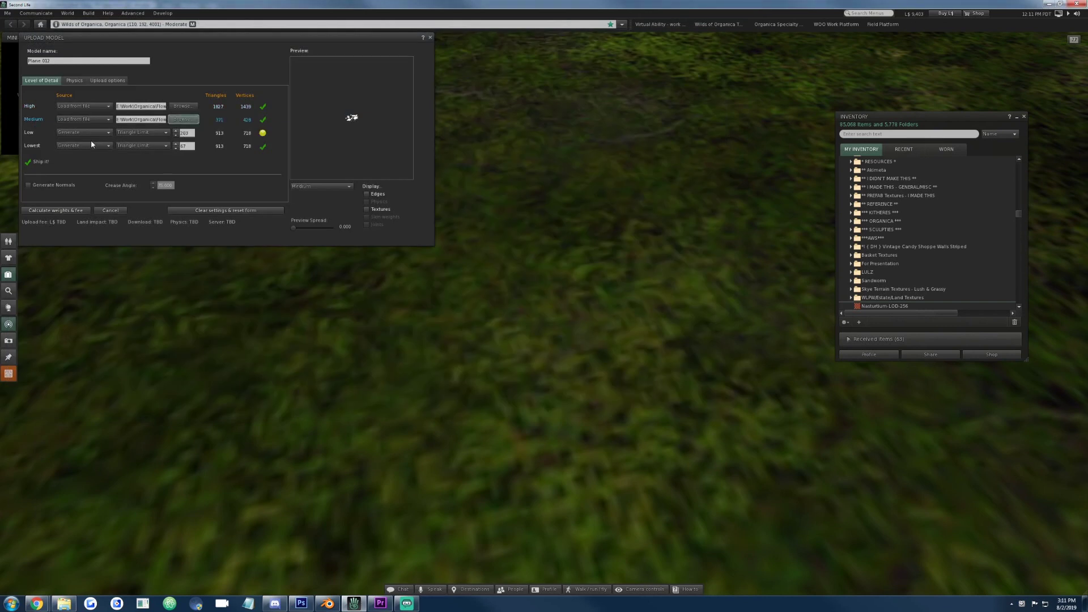
left_click(85, 132)
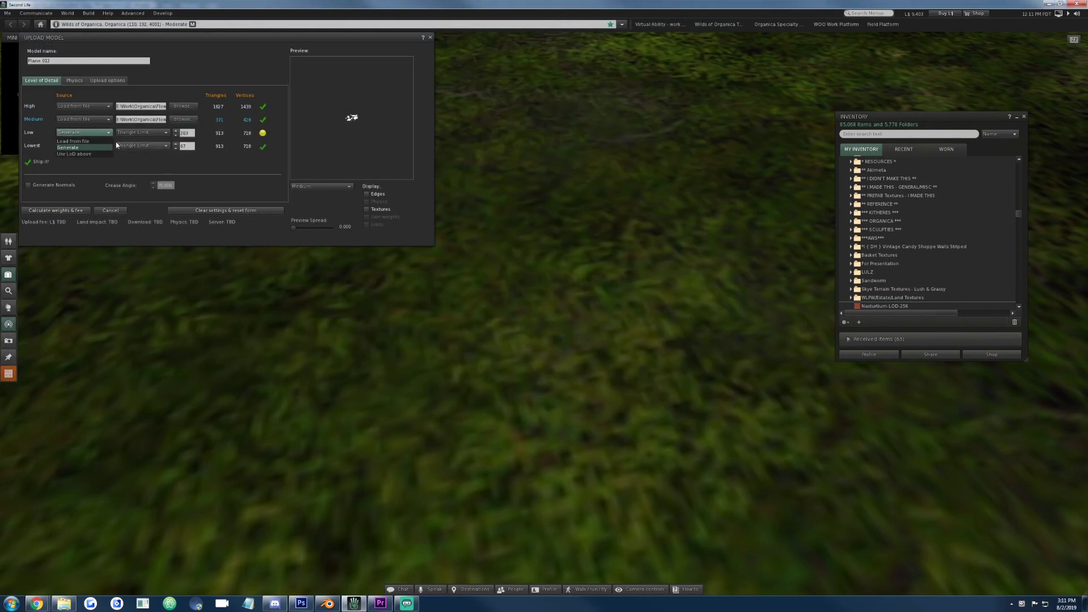
left_click(108, 142)
left_click(182, 132)
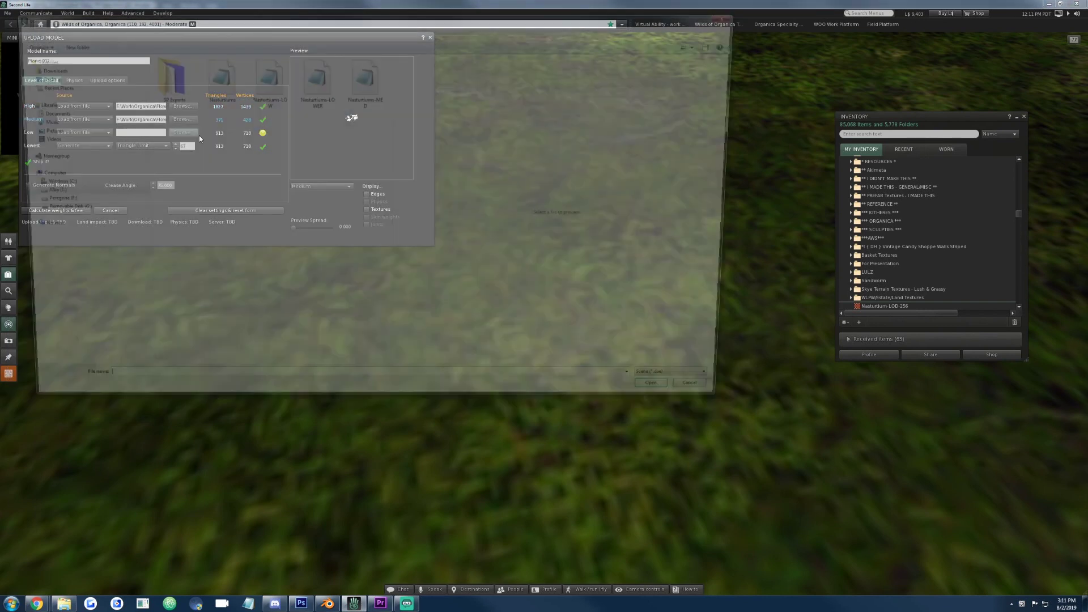
double_click(259, 77)
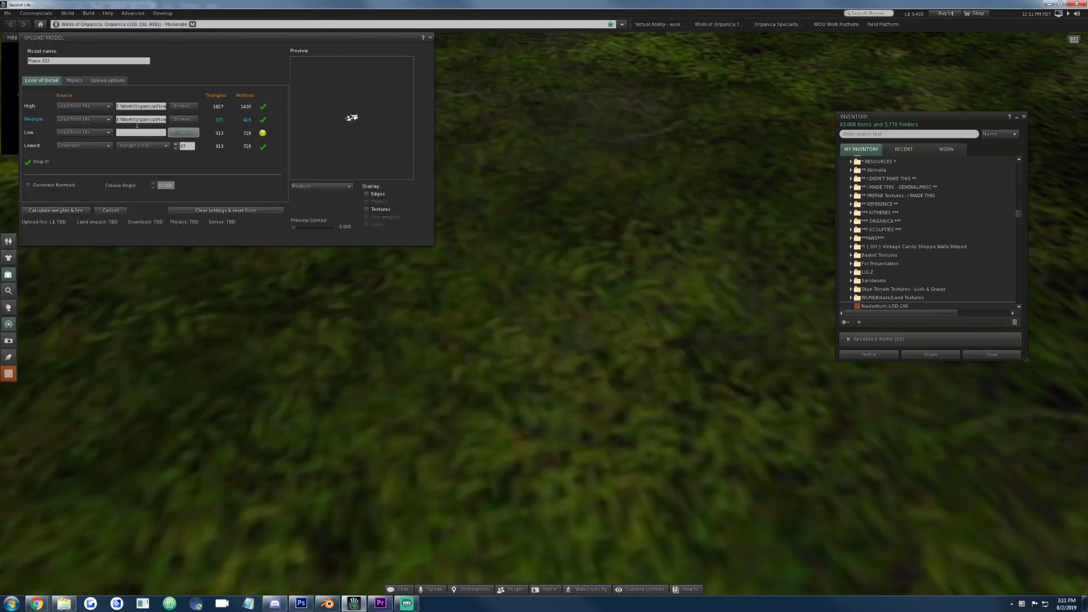
Load the Lowest level of detail from the Nasturtiums-LOWER file.
left_click(85, 146)
left_click(72, 155)
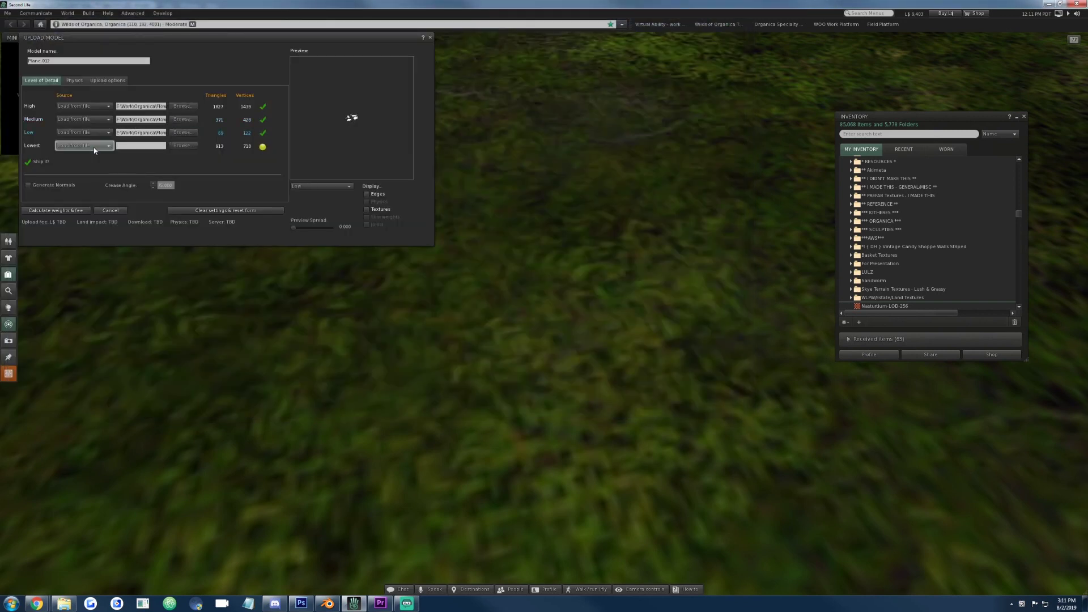
left_click(182, 145)
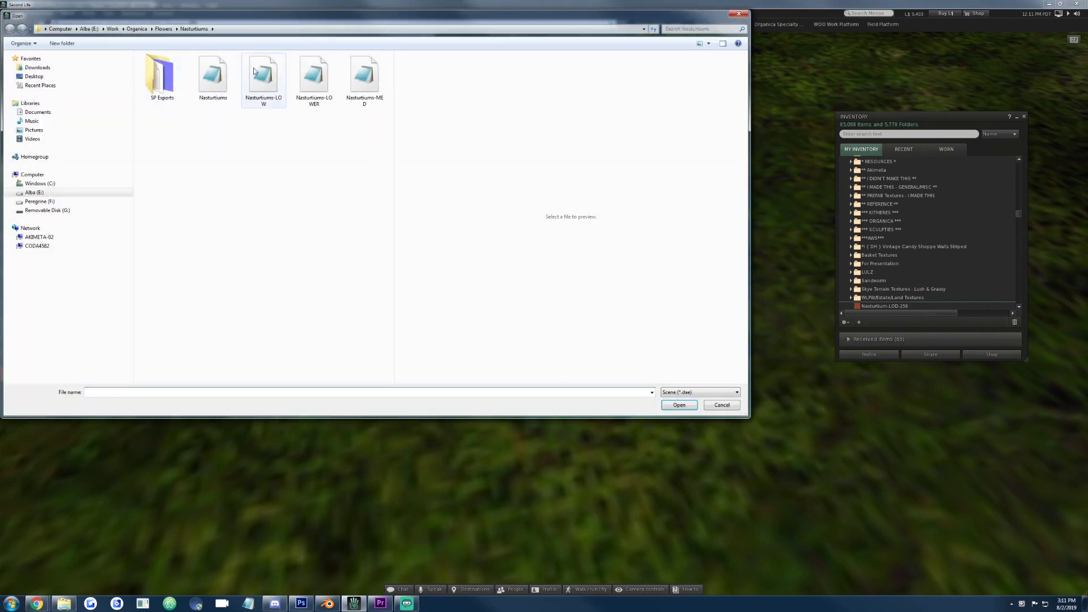
double_click(313, 76)
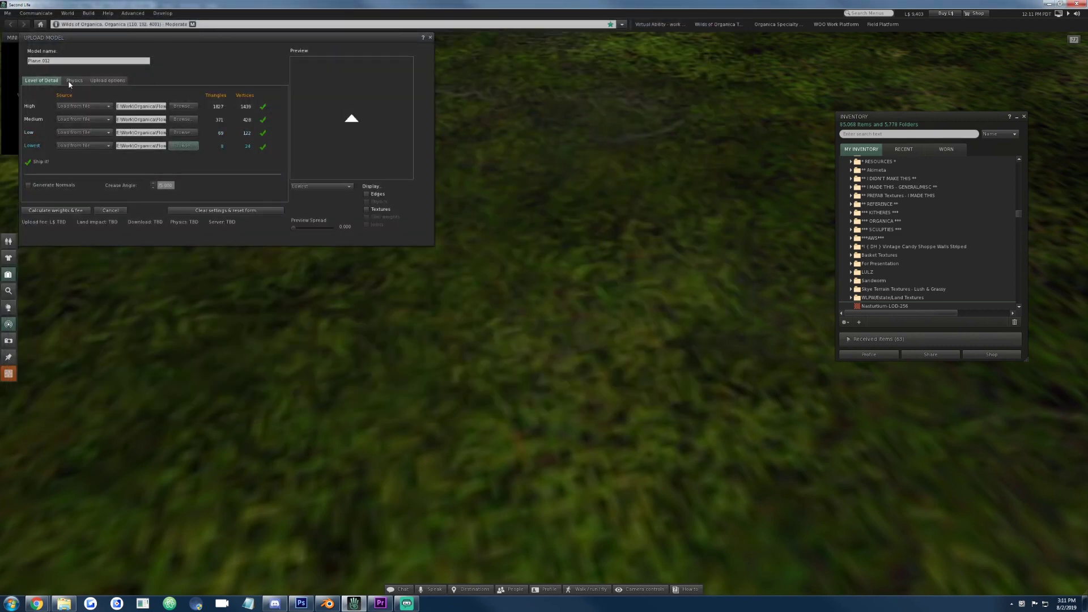
Use the Lowest level of detail as the physics shape, then analyze and simplify it.
left_click(73, 80)
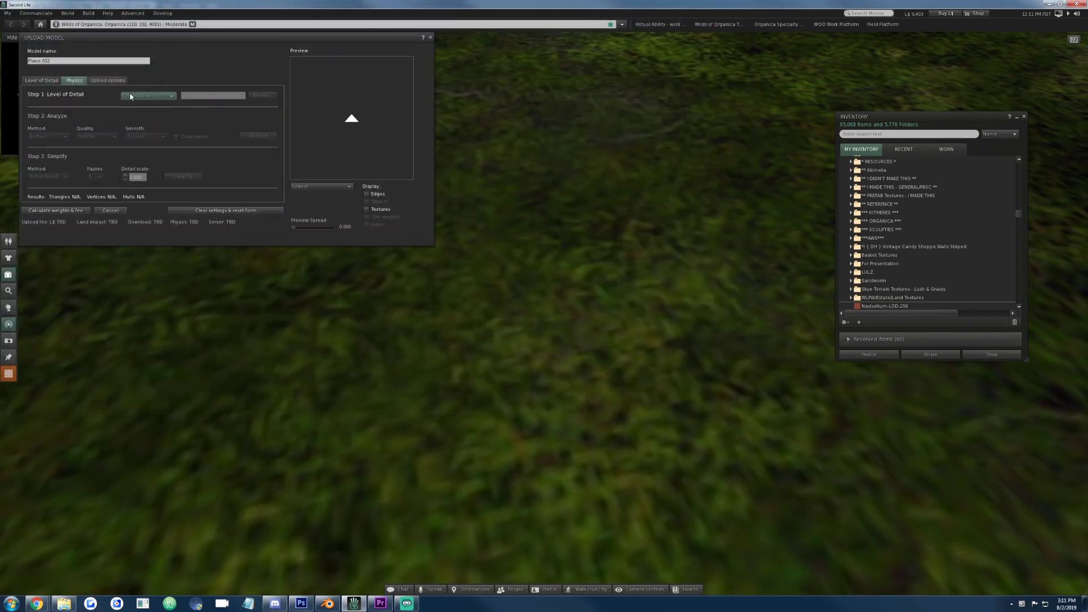
left_click(168, 95)
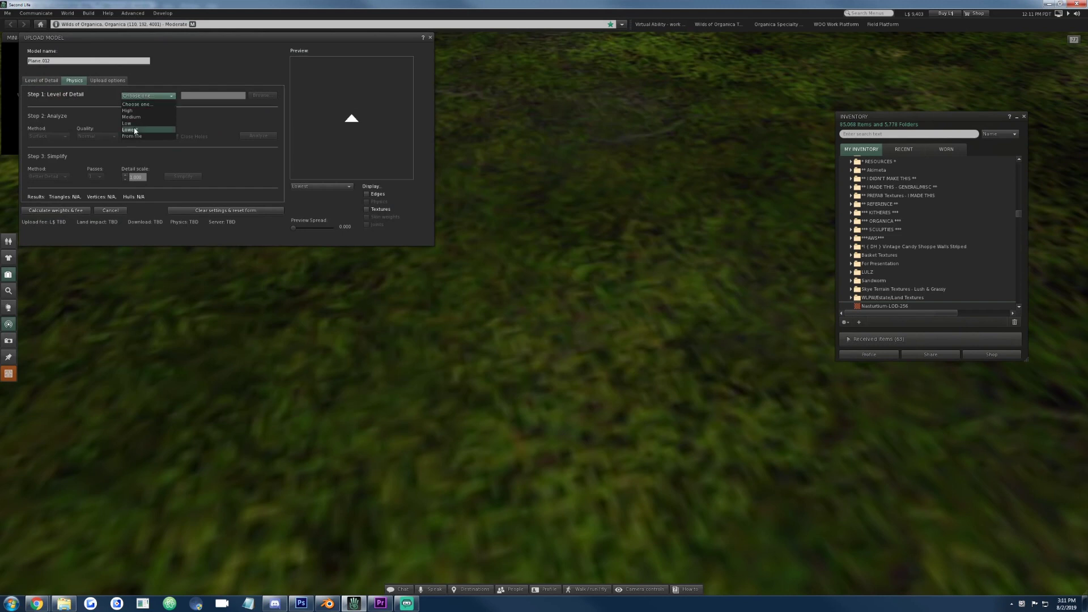
left_click(132, 130)
left_click(258, 136)
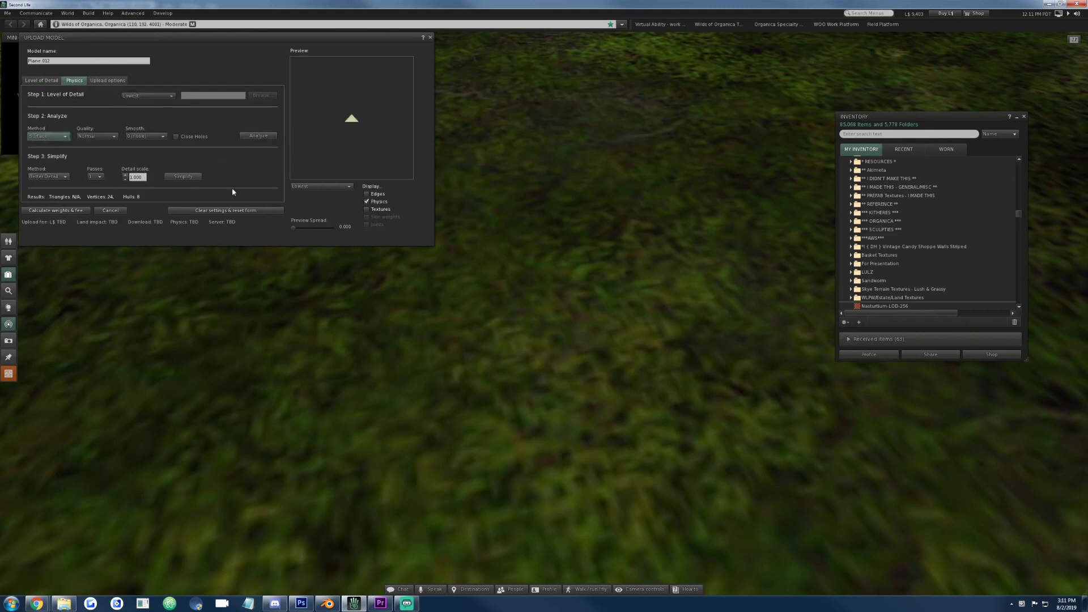
left_click(190, 176)
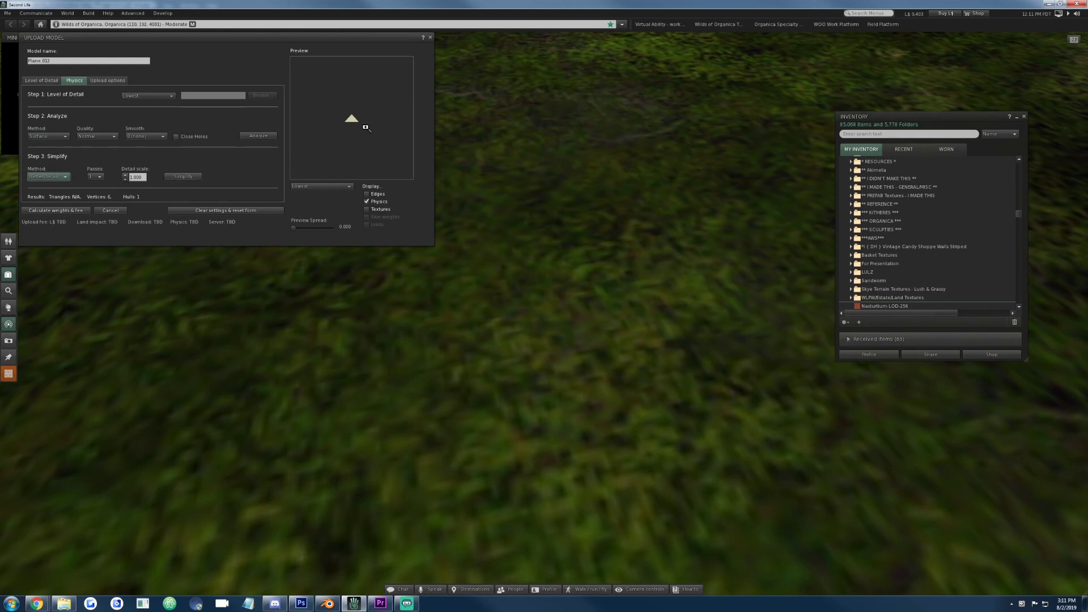
Check the pyramid physics shape in the preview, calculate the weights and fee, and upload the model.
scroll(367, 129, "up", 5)
mouse_move(365, 126)
left_mouse_down("ctrl")
mouse_move(358, 154)
mouse_move(353, 139)
left_mouse_up("ctrl")
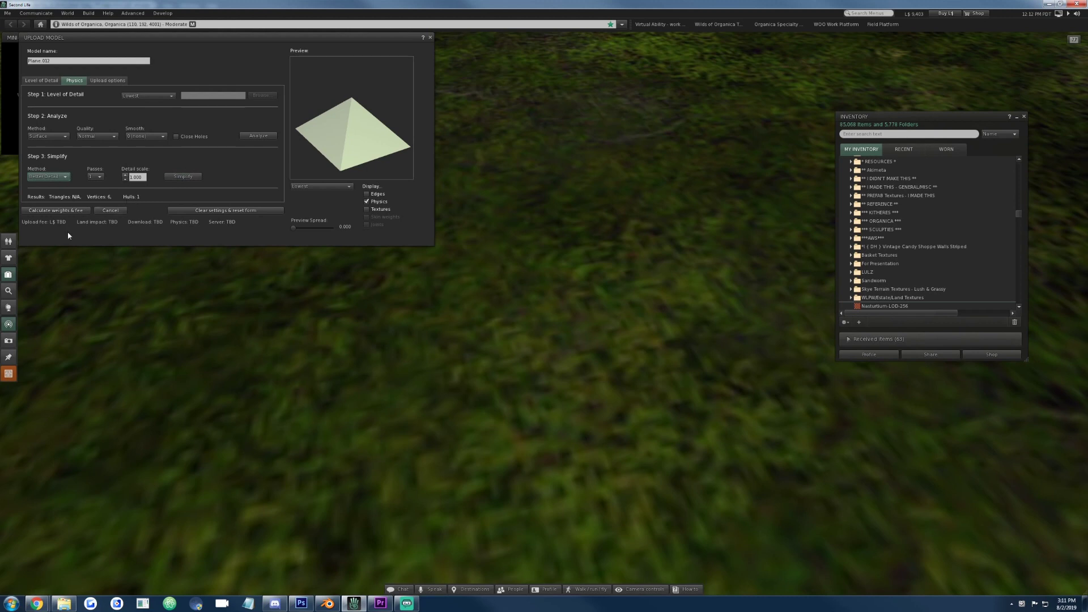
left_click(58, 212)
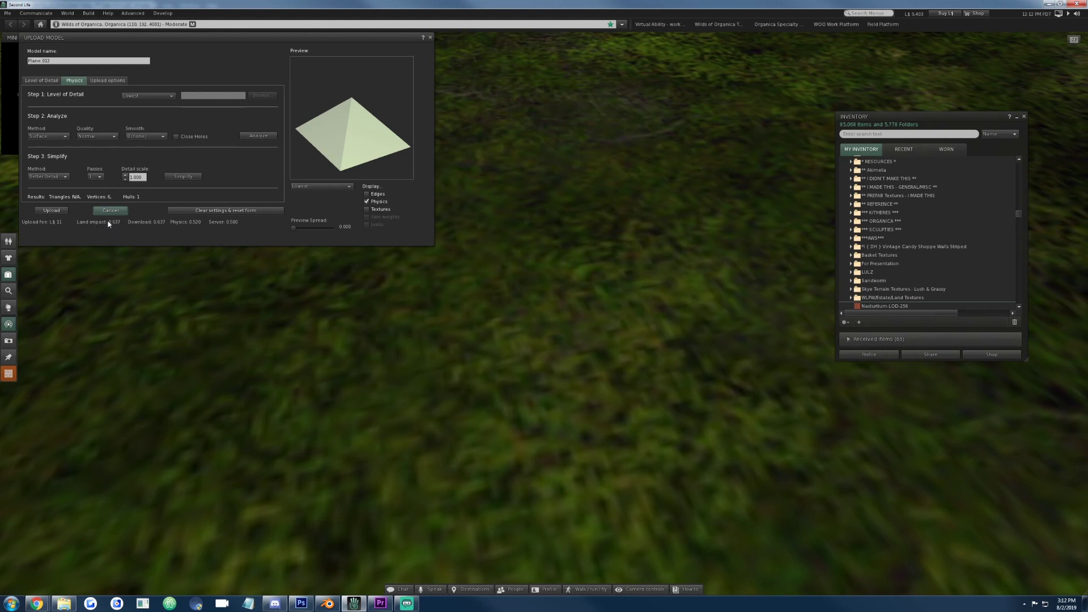
left_click(53, 212)
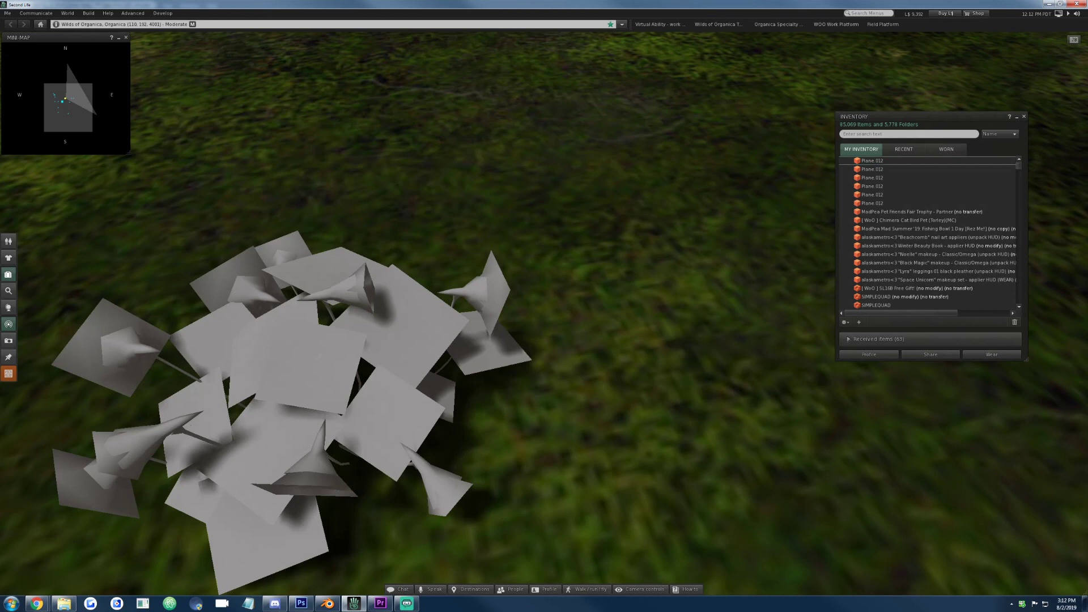
Examine the nasturtium plant placed in the world from close up, from different angles and from far away.
left_click_drag(319, 356, 320, 244, "alt")
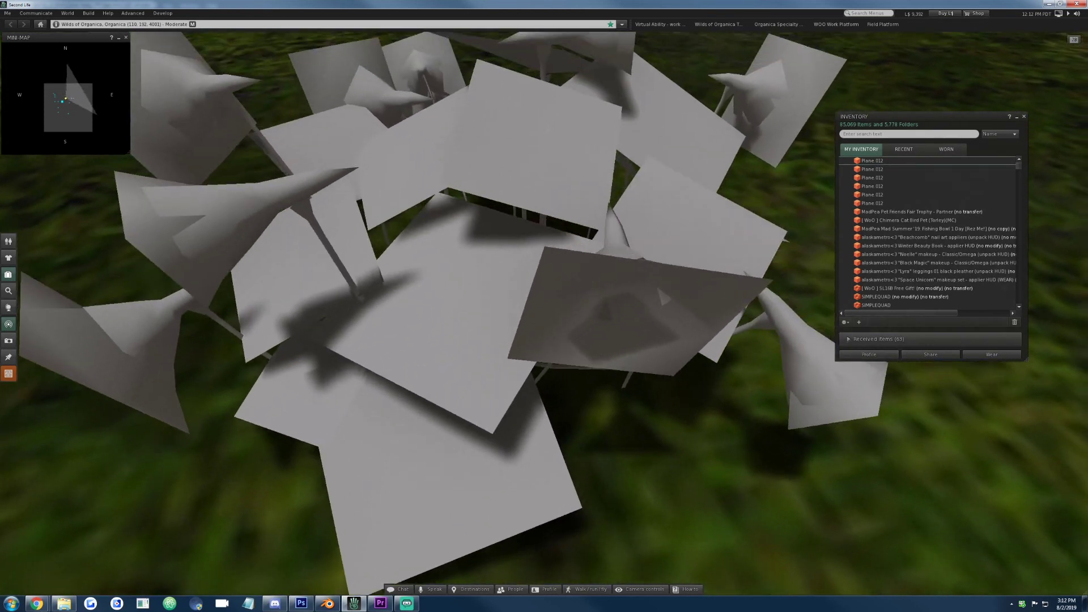
left_click_drag(497, 278, 545, 309, "alt")
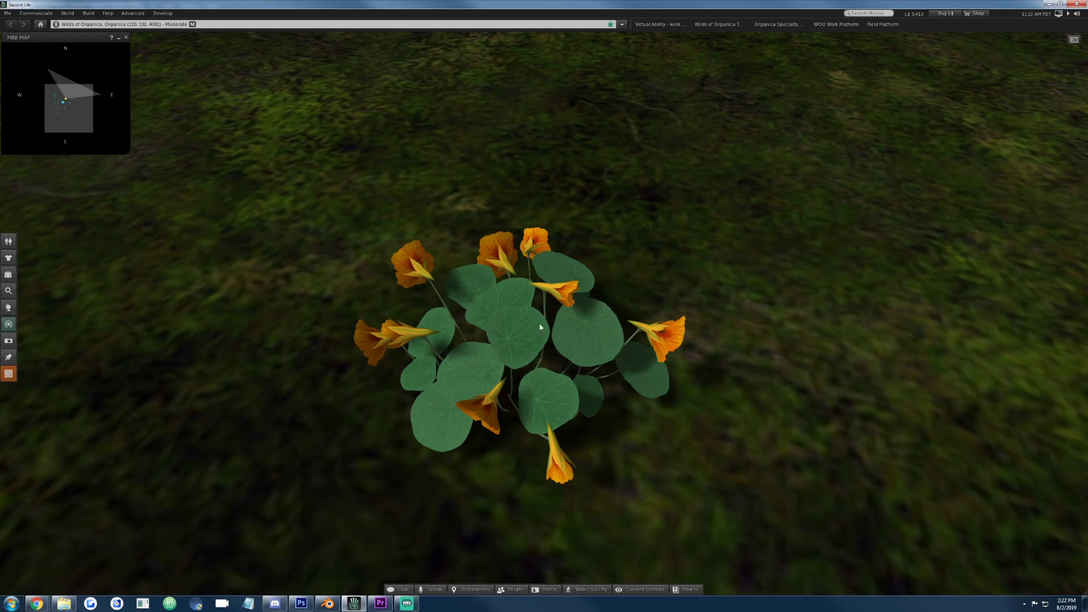
left_click_drag(540, 327, 403, 588, "alt")
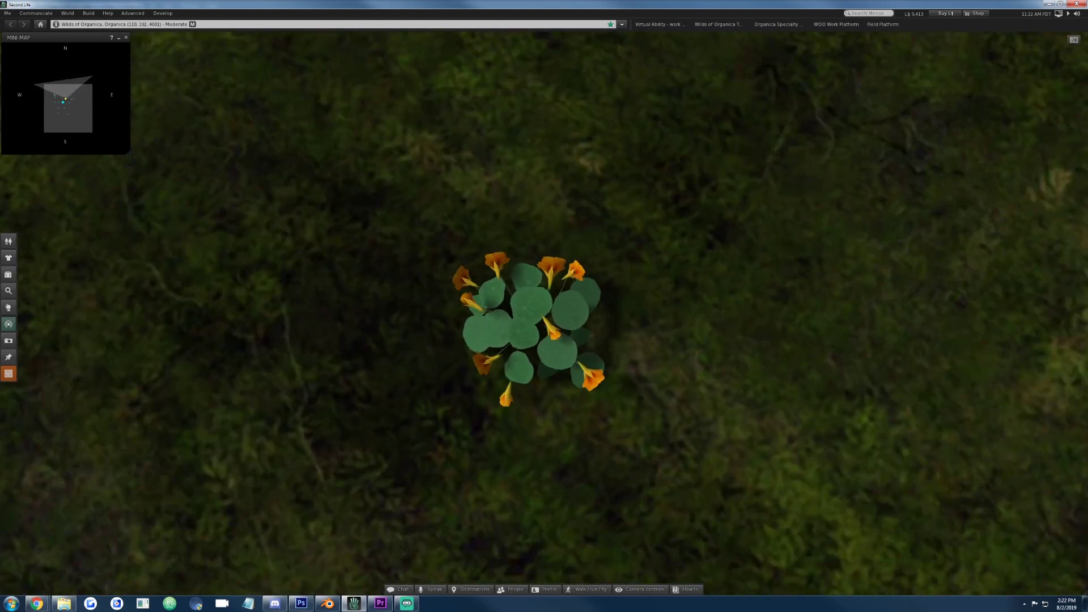
left_click_drag(540, 487, 540, 532, "alt")
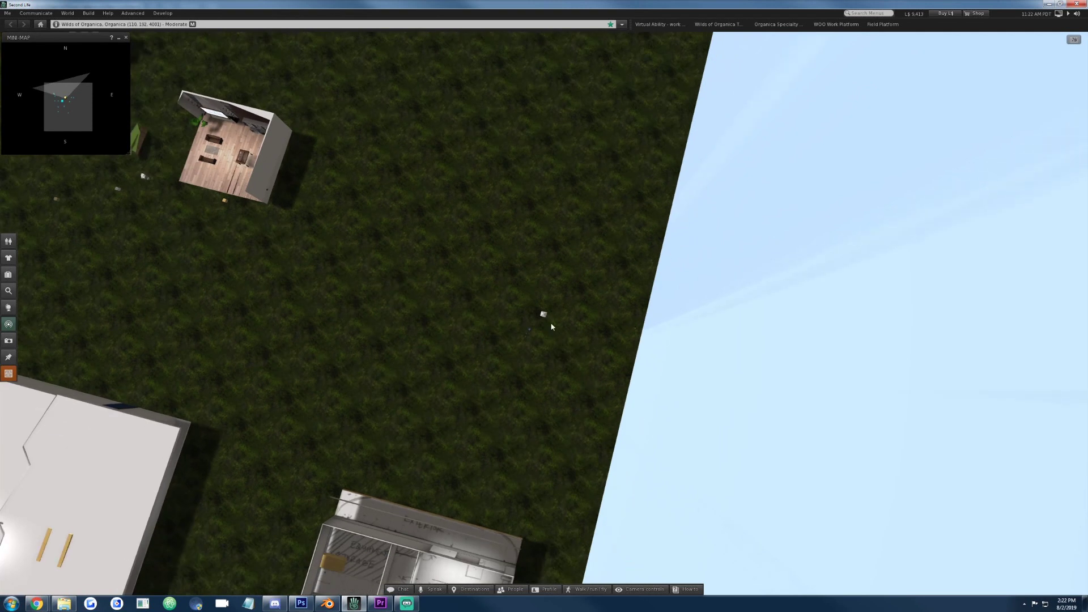
left_click_drag(544, 314, 590, 125, "alt")
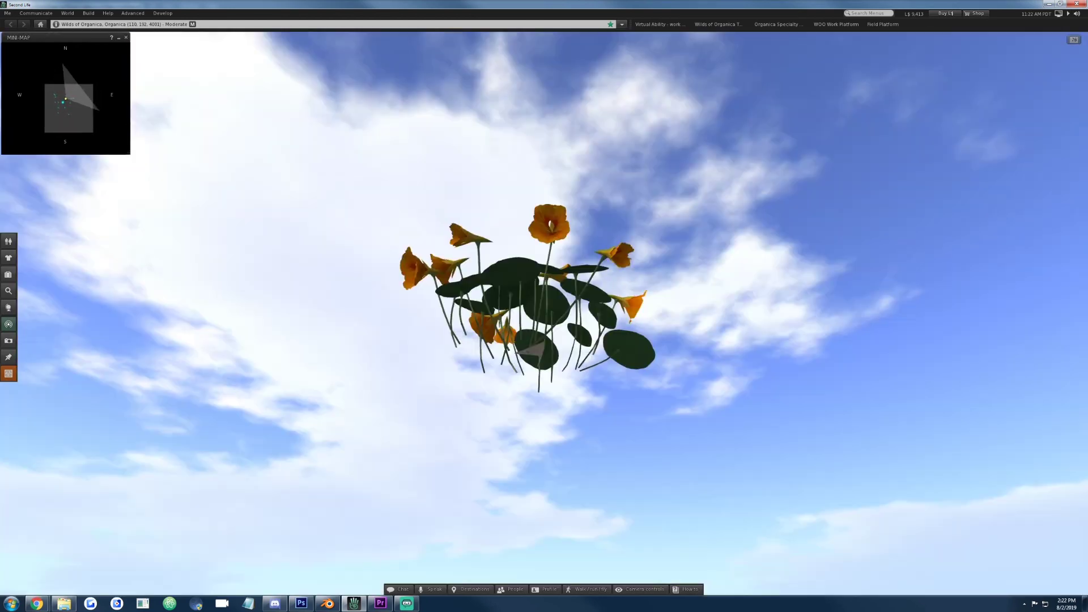
left_click_drag(535, 349, 546, 289, "alt")
left_click_drag(535, 411, 680, 407, "alt")
left_click_drag(534, 357, 544, 567, "ctrl+alt")
left_click_drag(593, 298, 593, 413, "ctrl+alt")
Create a box on the ground beside the textured nasturtium plant and give it a blank texture.
key("ctrl+b")
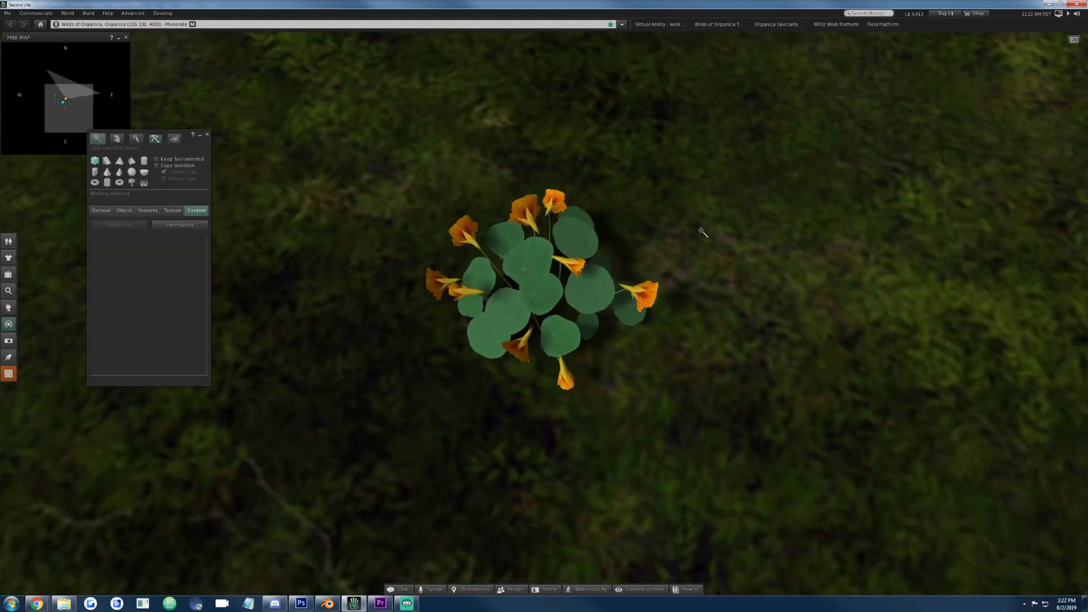
left_click(702, 233)
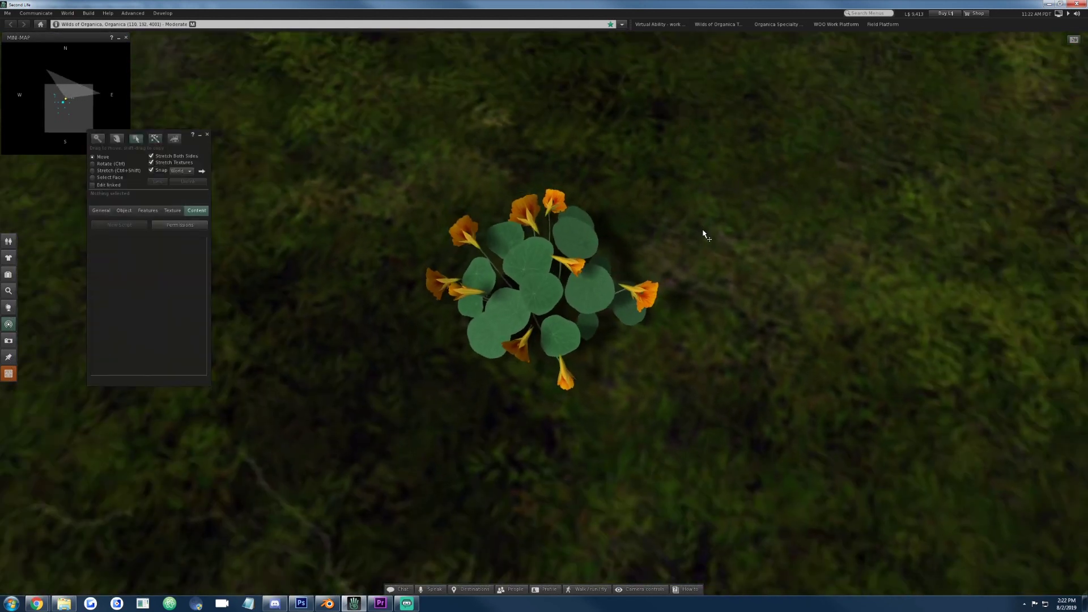
left_click(172, 211)
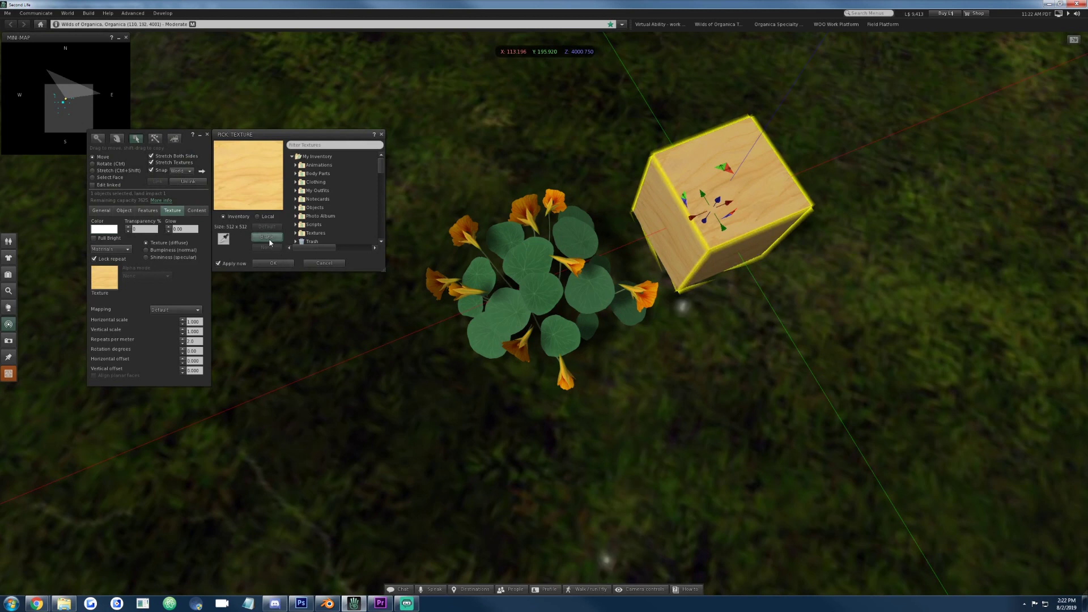
left_click(267, 237)
Stretch the white box into a large flat panel about 0.01 m thick.
key("ctrl+shift")
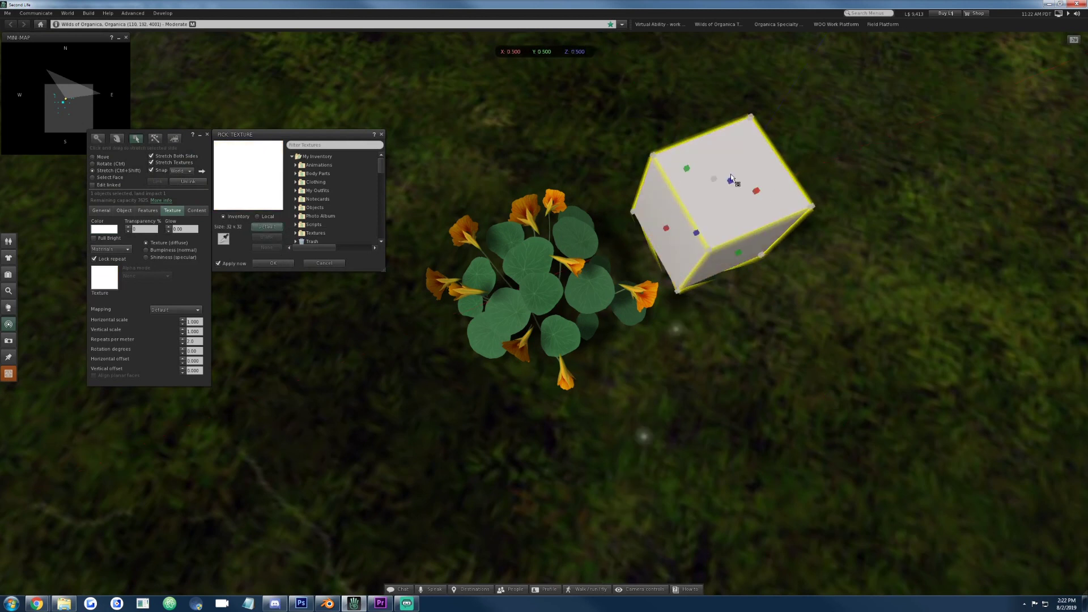
left_click_drag(730, 181, 672, 266)
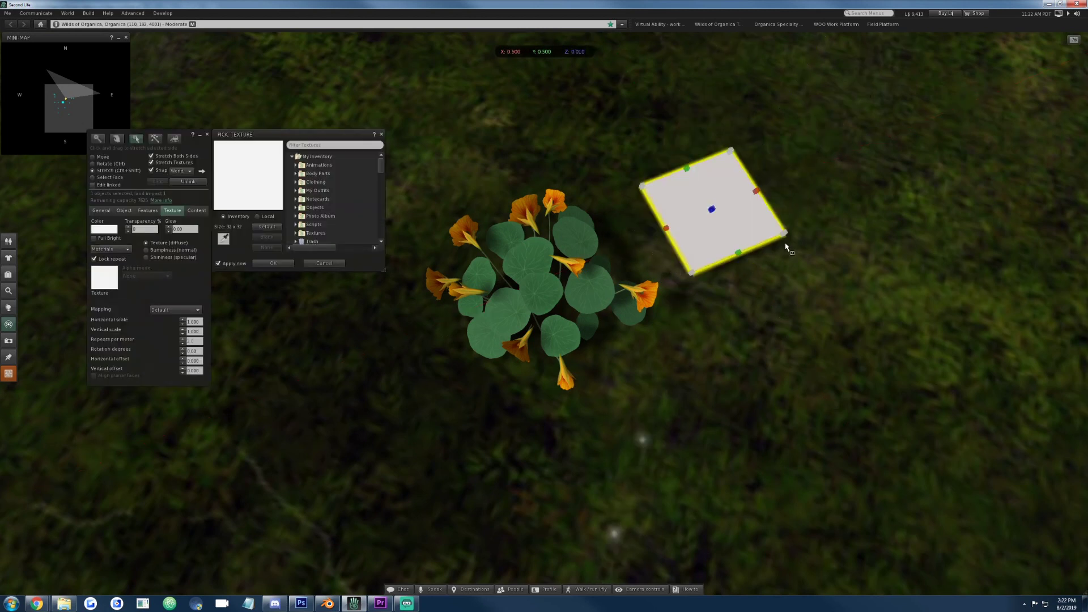
left_click_drag(786, 238, 1000, 309)
Move the nasturtium plant onto the middle of the white panel and make the panel Full Bright.
left_click(544, 255)
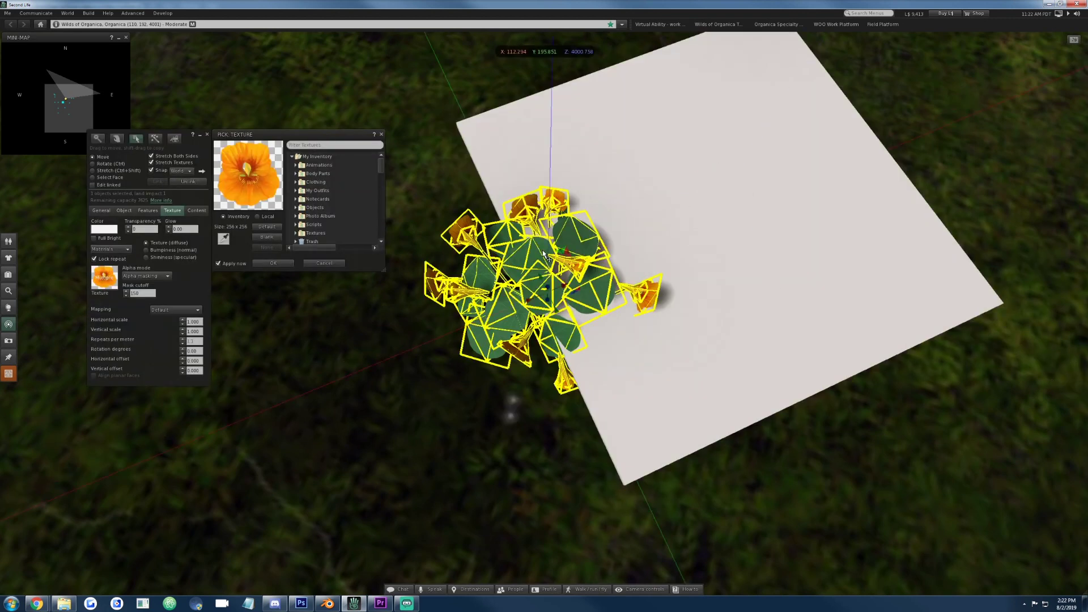
left_click_drag(544, 255, 662, 499)
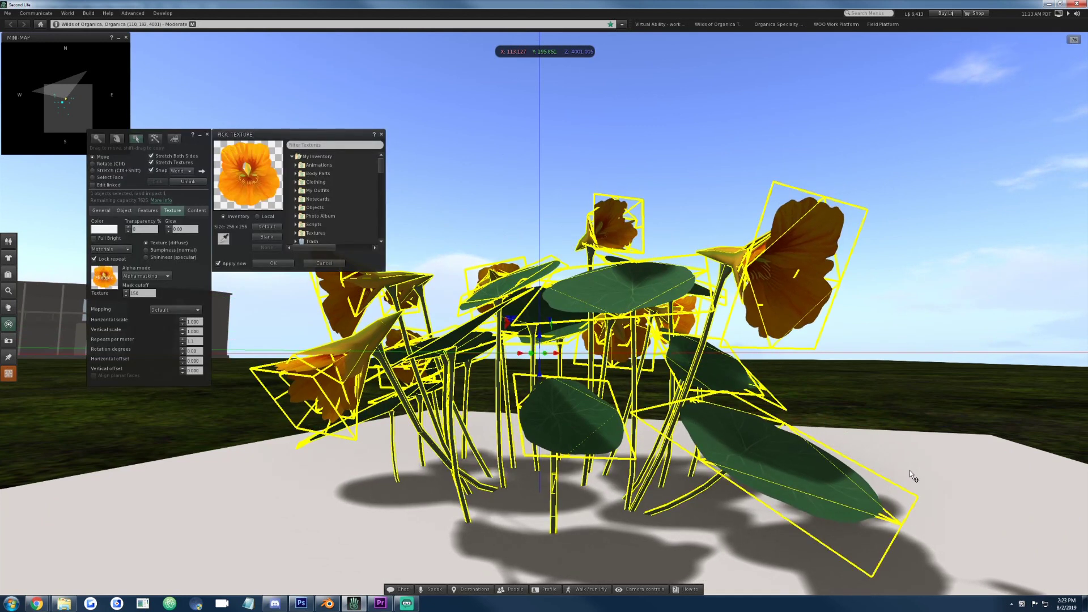
left_click(912, 475)
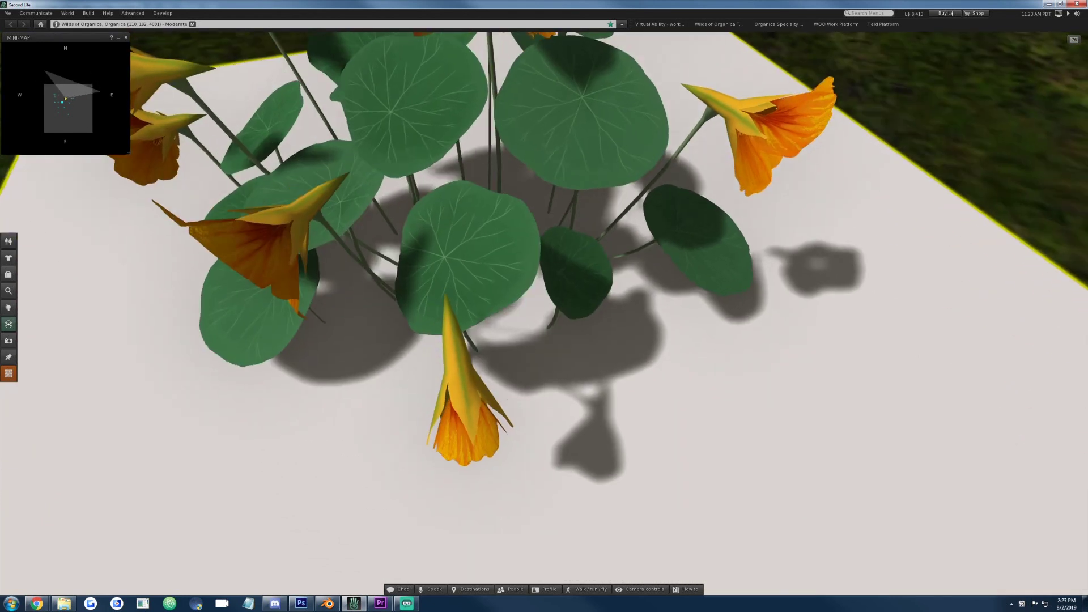
left_click_drag(907, 397, 906, 464, "alt")
left_click(94, 238)
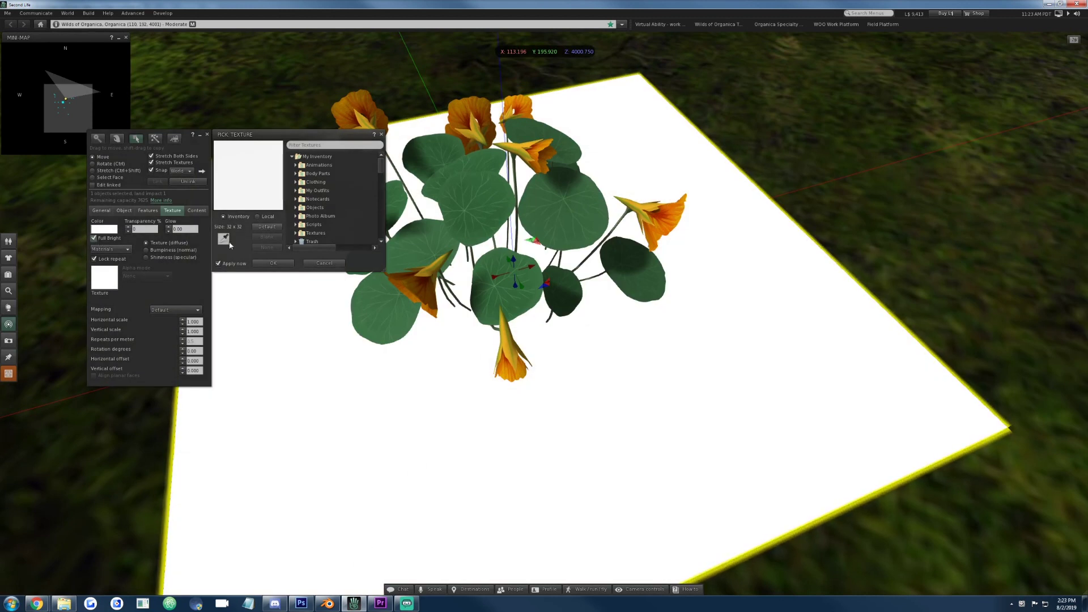
Set the panel's colour to bright green.
left_click(104, 229)
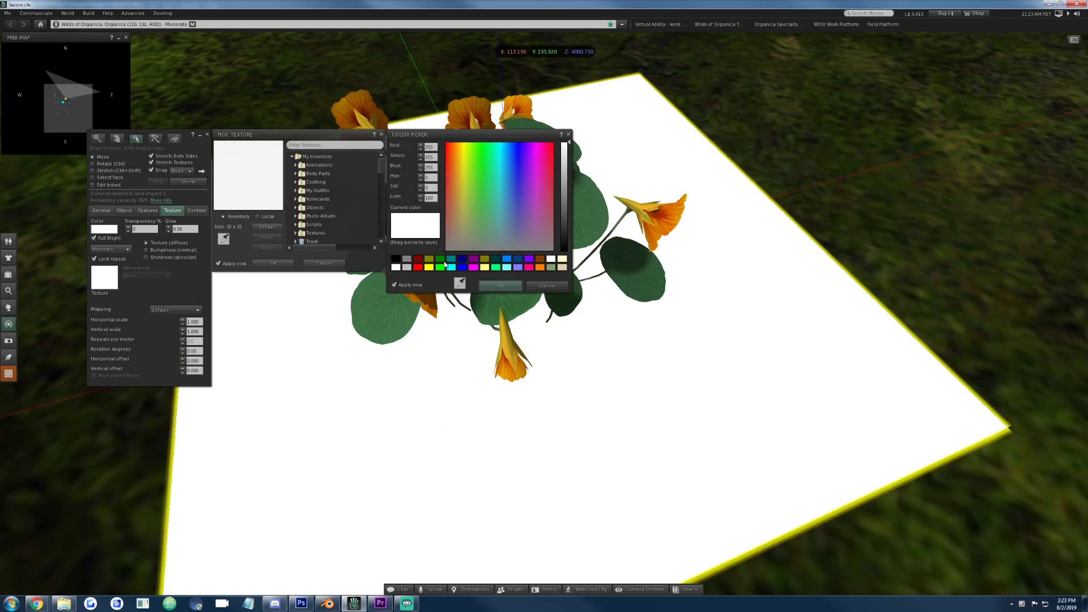
left_click(442, 262)
left_click(443, 268)
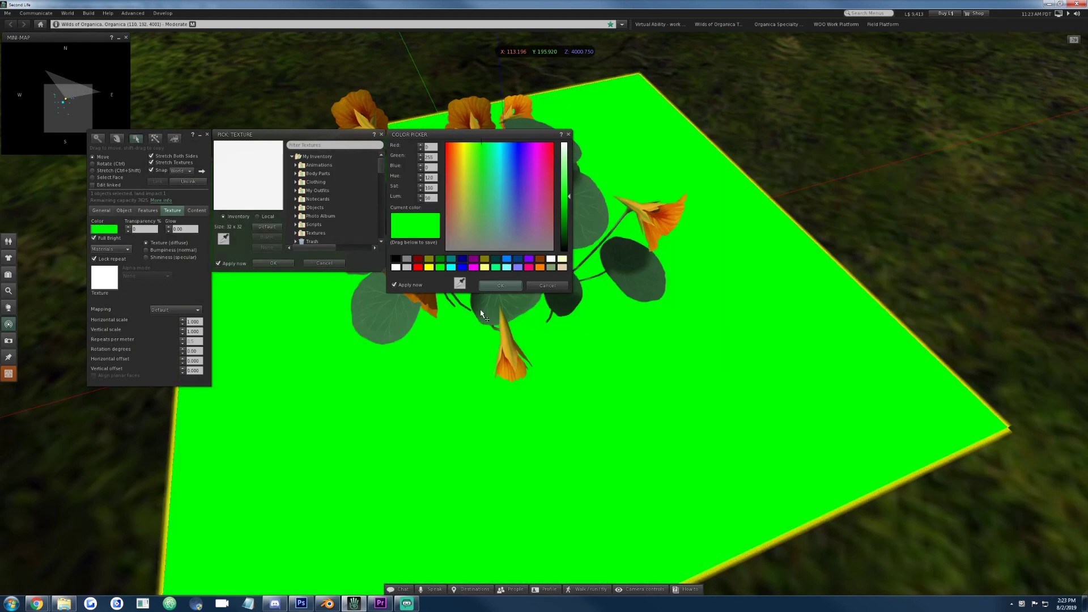
left_click(490, 285)
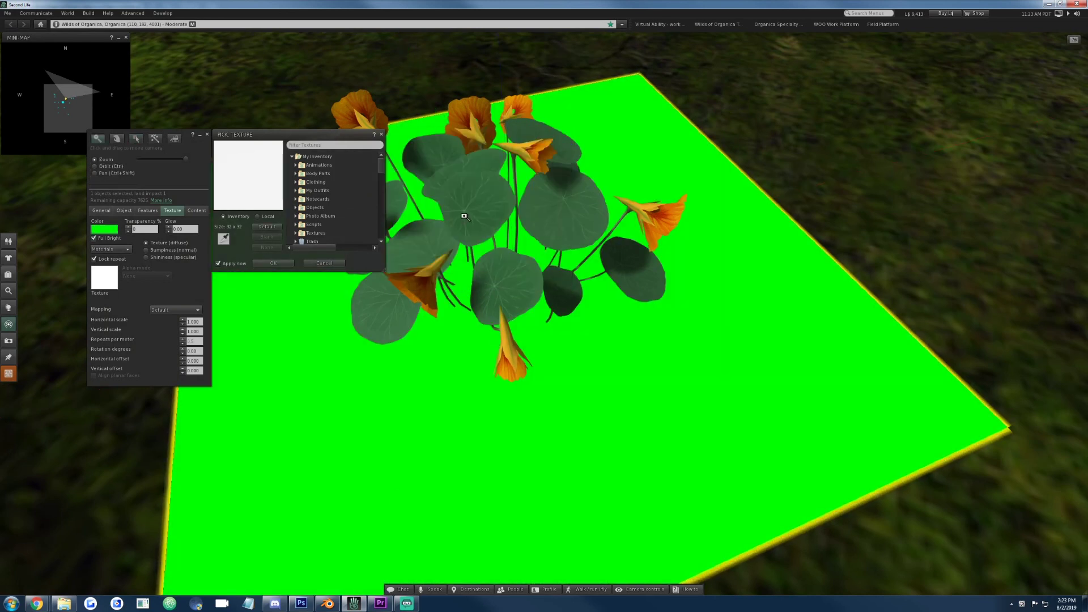
View the plant from directly above and set the backdrop panel's colour to pure blue.
left_click_drag(464, 214, 429, 348, "alt")
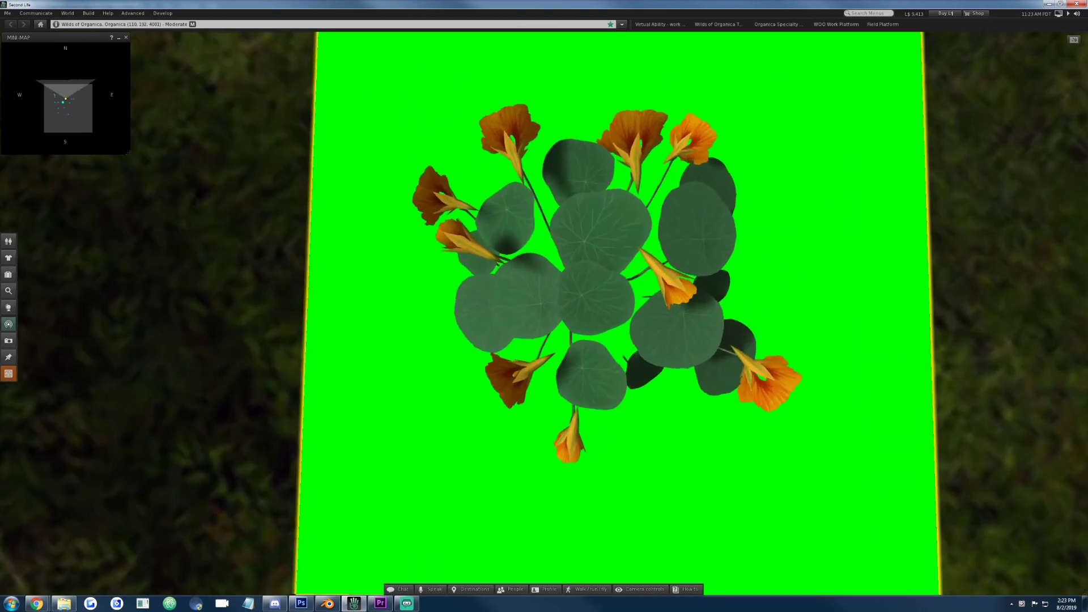
key("ctrl+3")
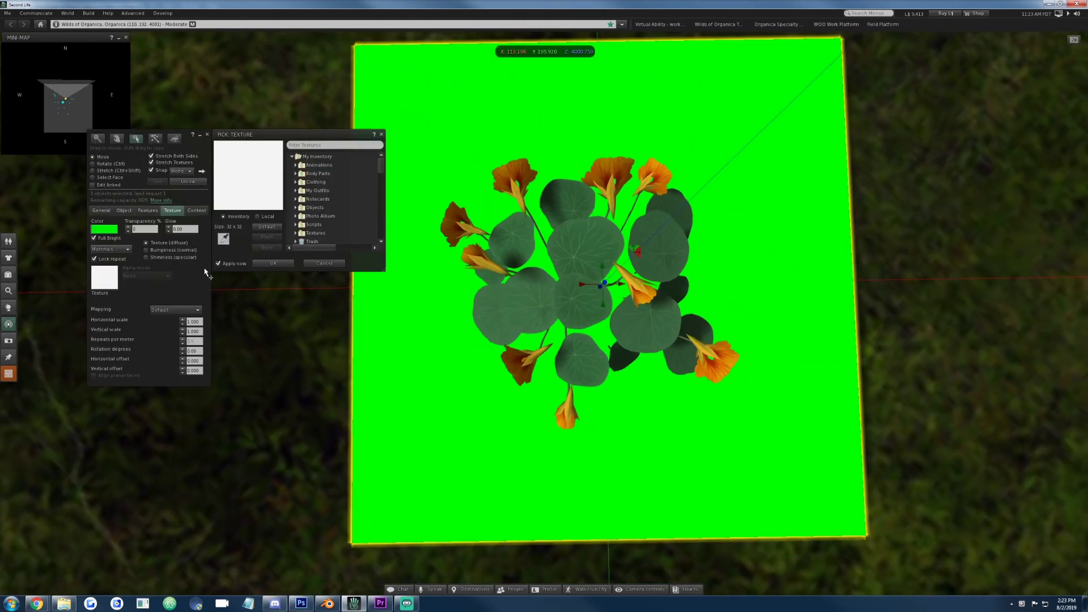
left_click(109, 229)
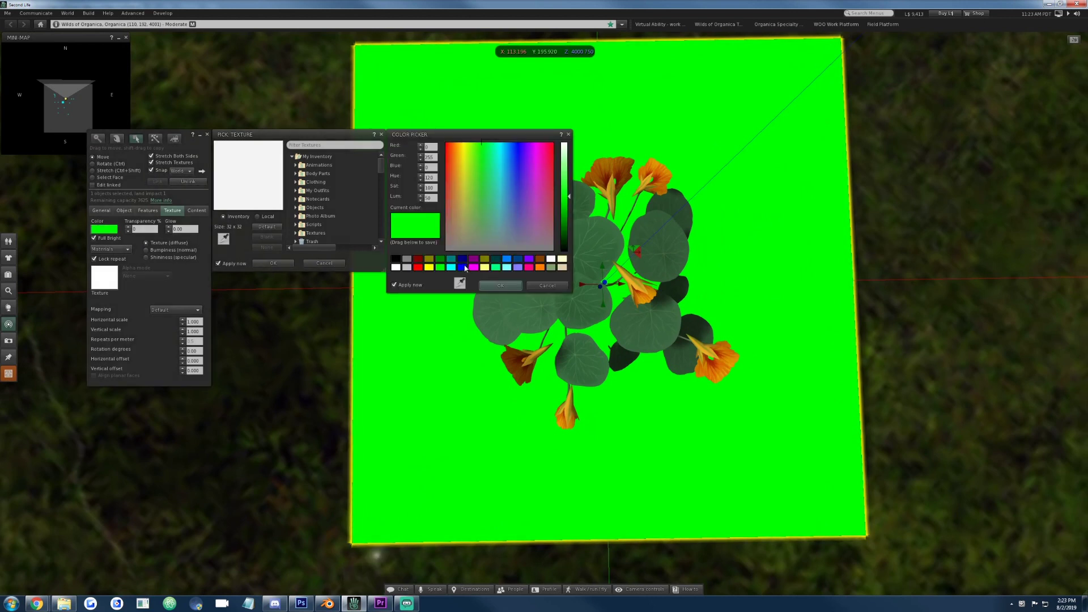
left_click(462, 268)
left_click(498, 286)
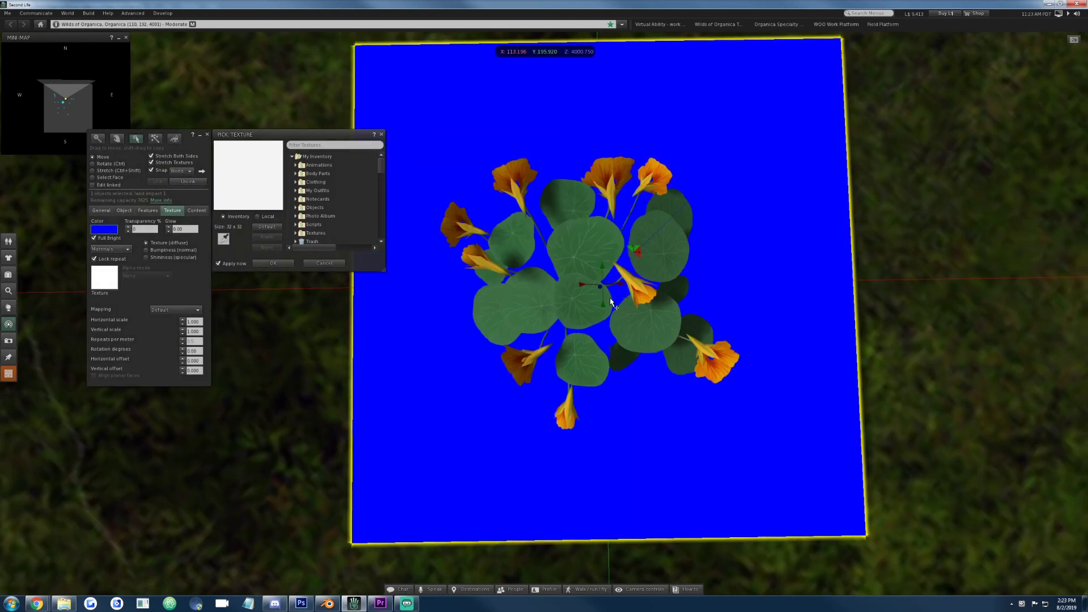
key("alt")
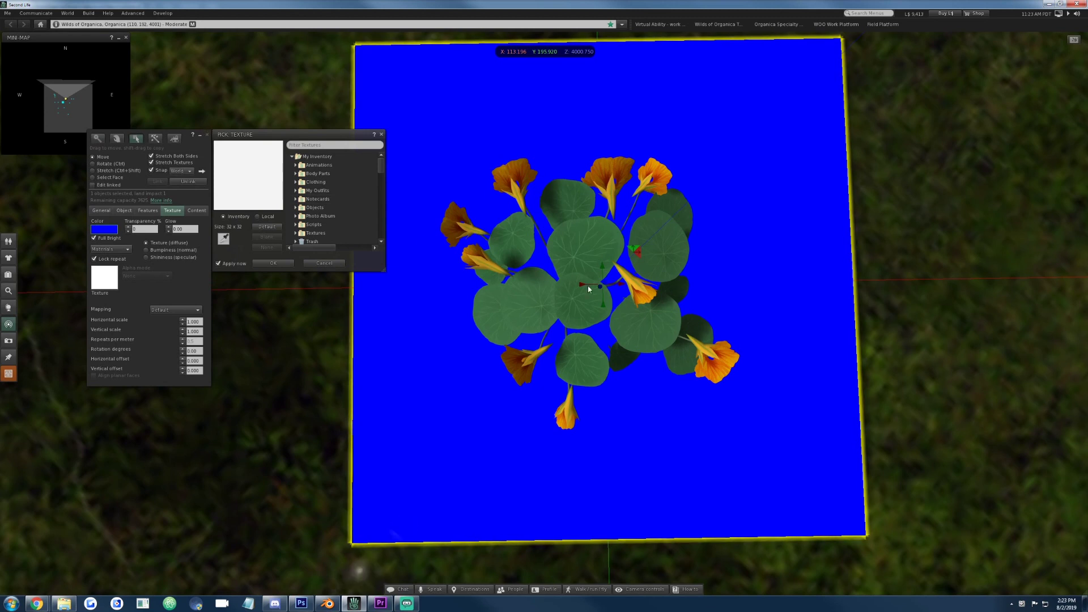
Close the build window and frame the nasturtium plant from directly above so the blue panel surrounds it completely.
key("ctrl+b")
left_click_drag(588, 289, 584, 229, "alt")
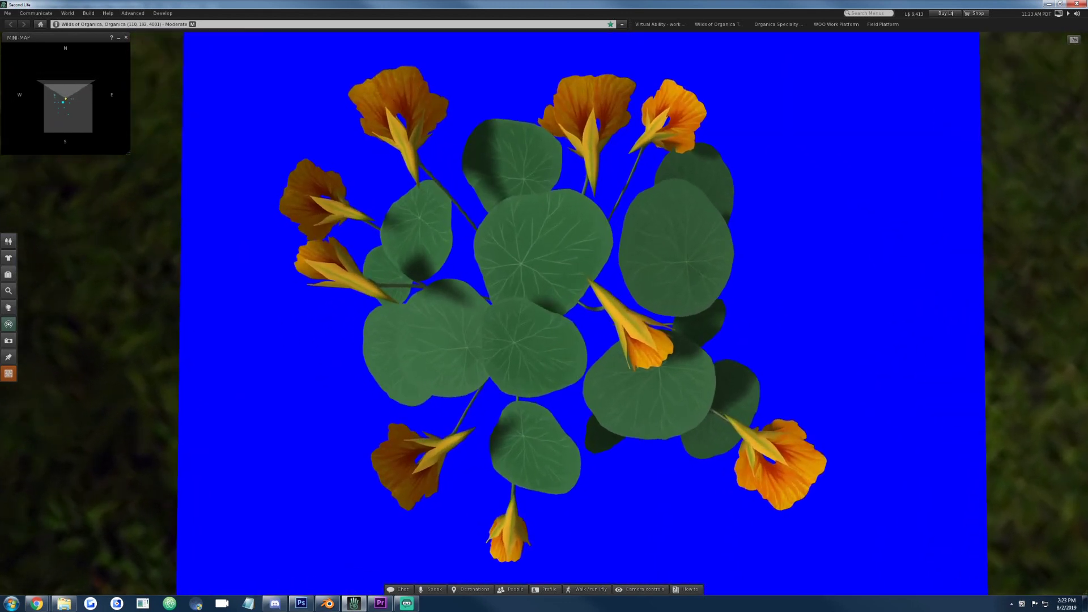
scroll(544, 305, "down", 2)
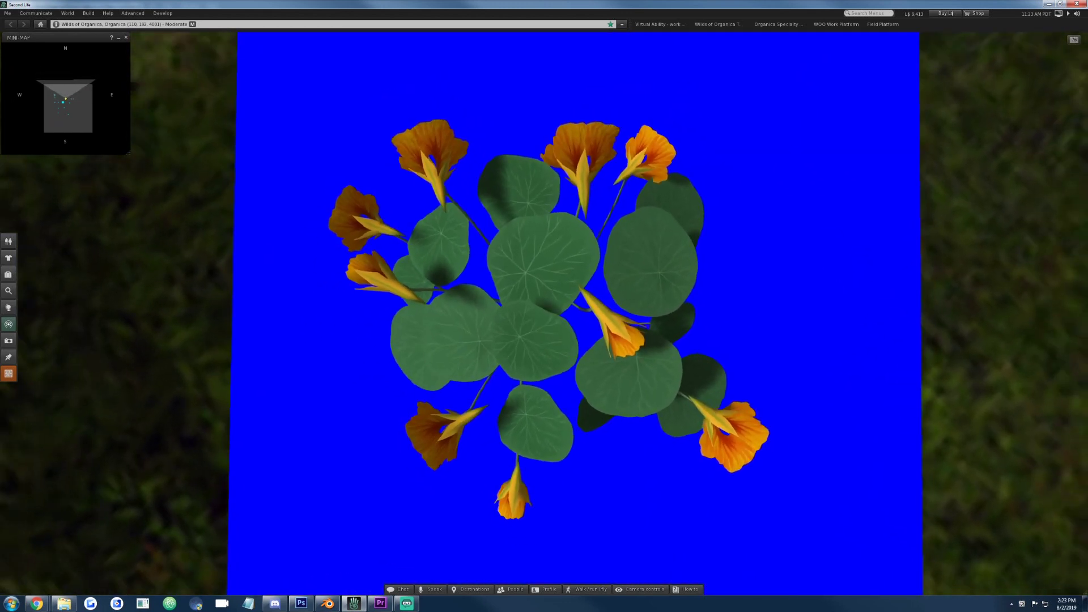
scroll(544, 306, "up", 2)
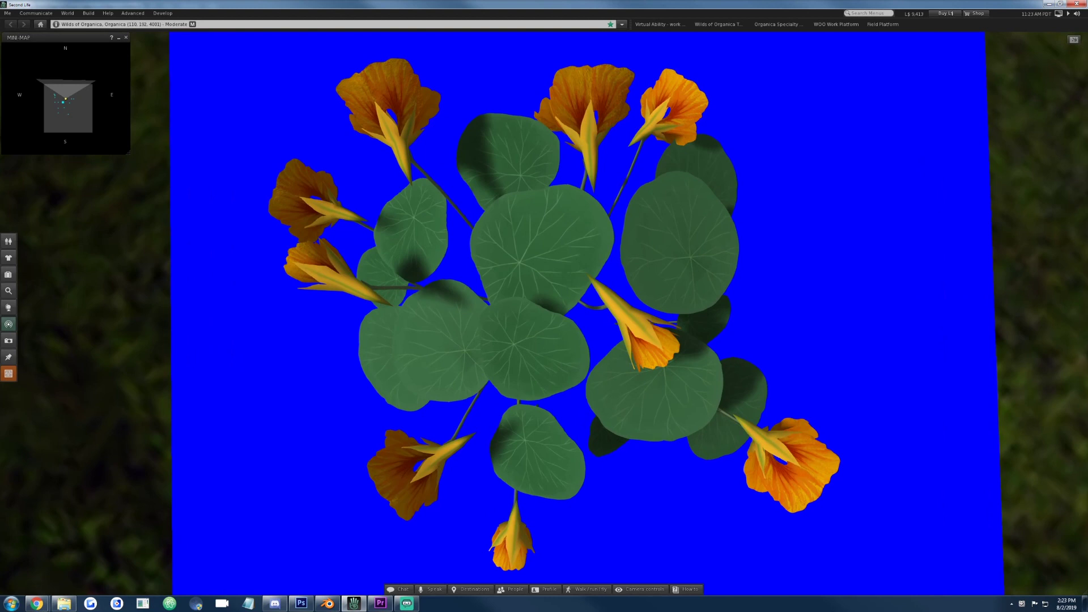
scroll(544, 305, "down", 2)
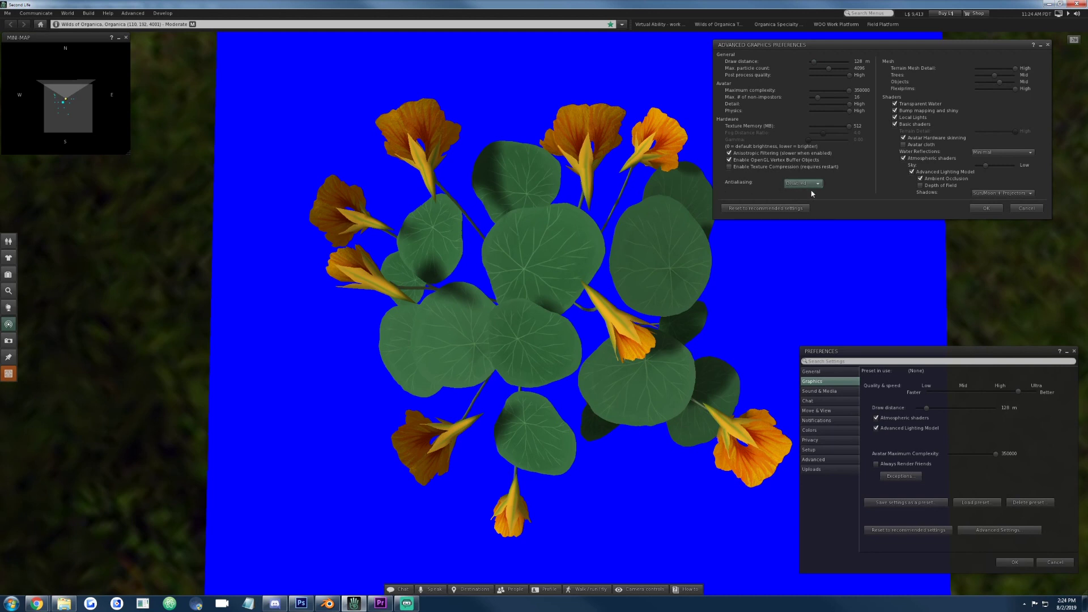
Accept the advanced graphics preferences and capture a screen region around the whole plant with a margin of blue.
left_click(986, 208)
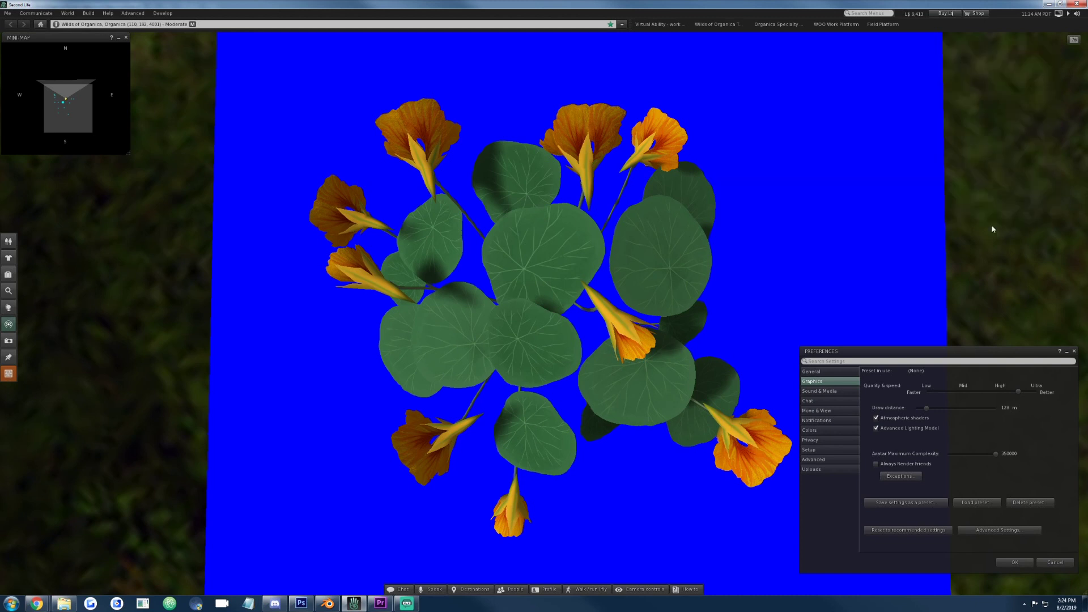
left_click(1014, 562)
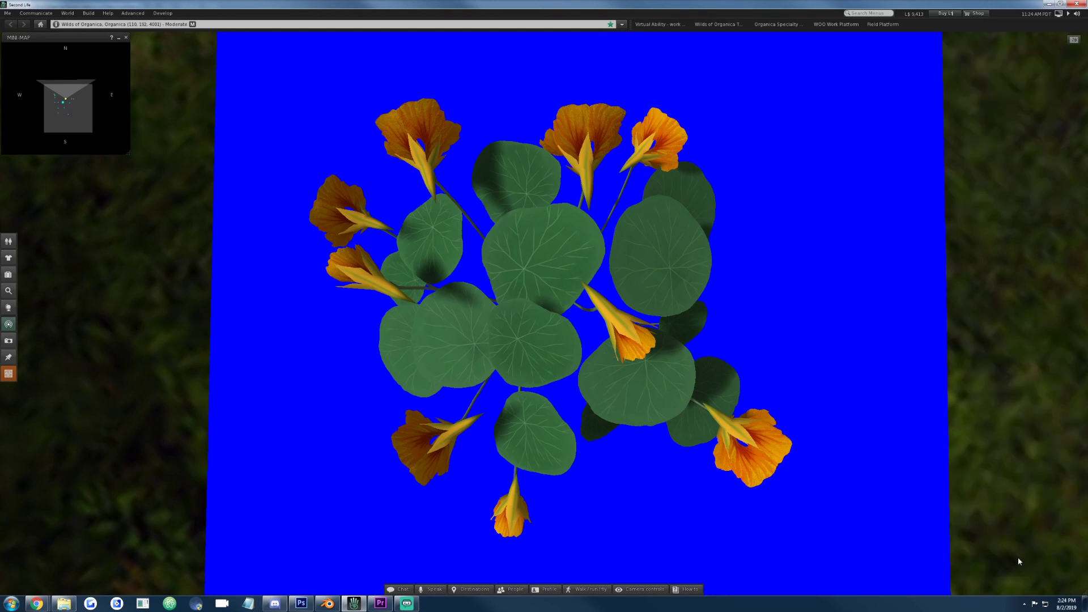
left_click_drag(283, 58, 808, 555)
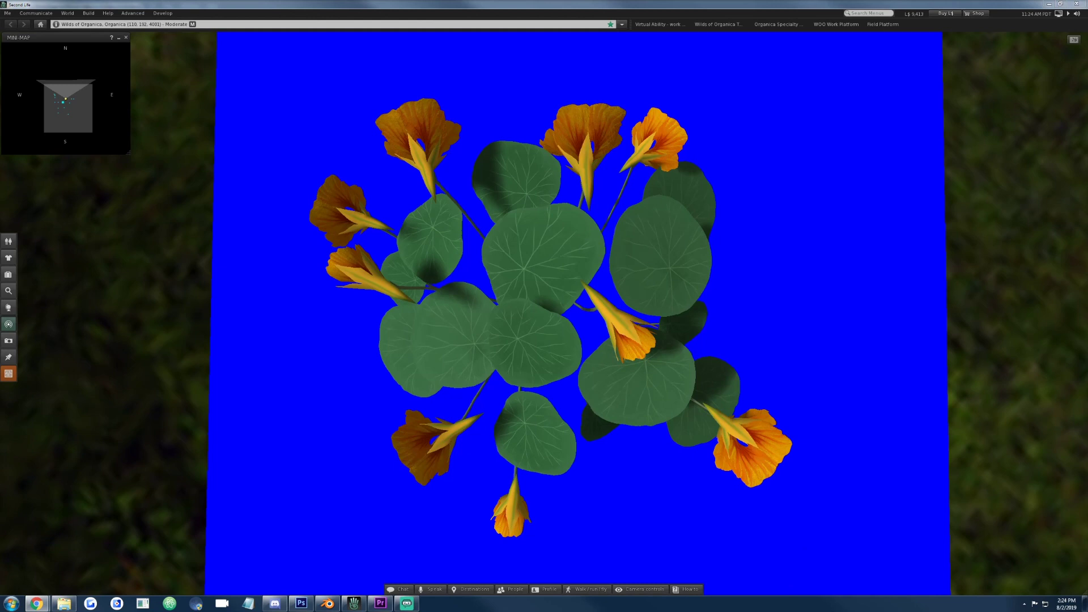
Switch to Photoshop and paste the plant capture into a new document of the default size.
left_click(301, 603)
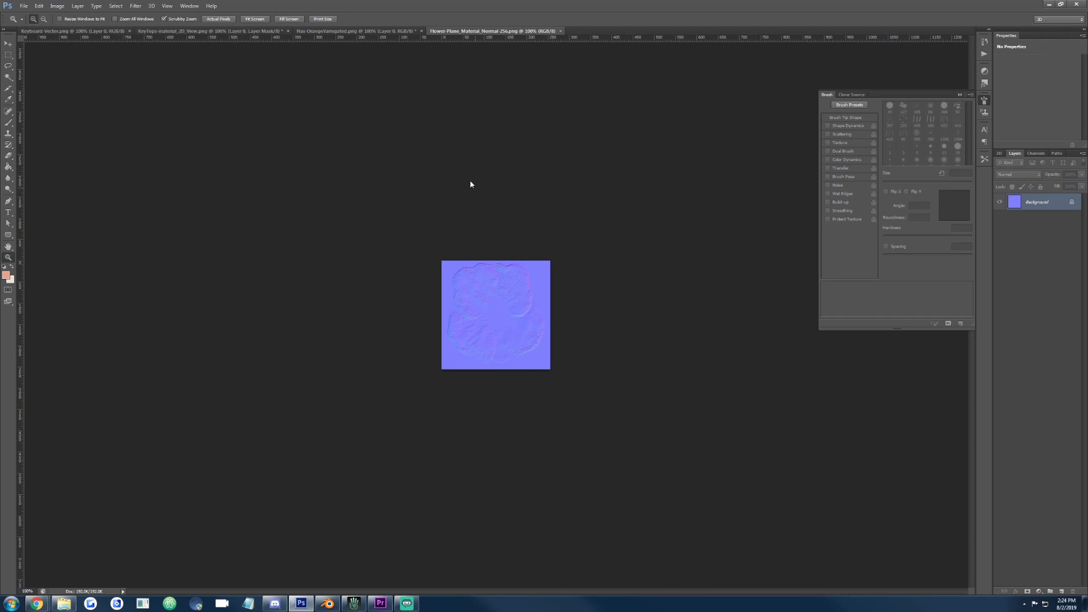
key("ctrl+n")
key("Return")
key("ctrl+v")
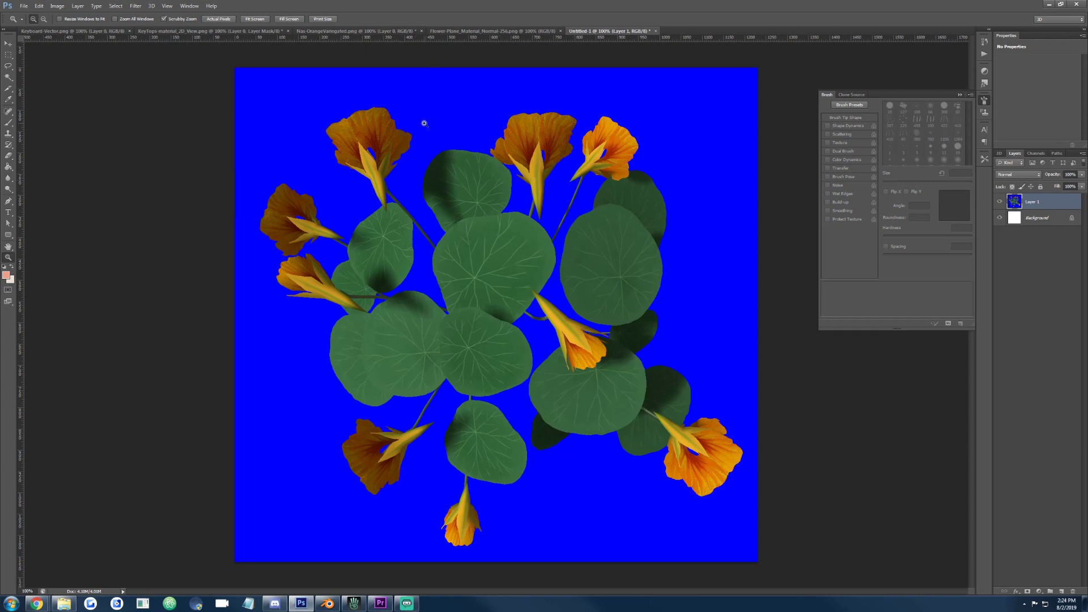
Select all blue areas with the Magic Wand, Contiguous off, delete them from Layer 1 and deselect.
key("w")
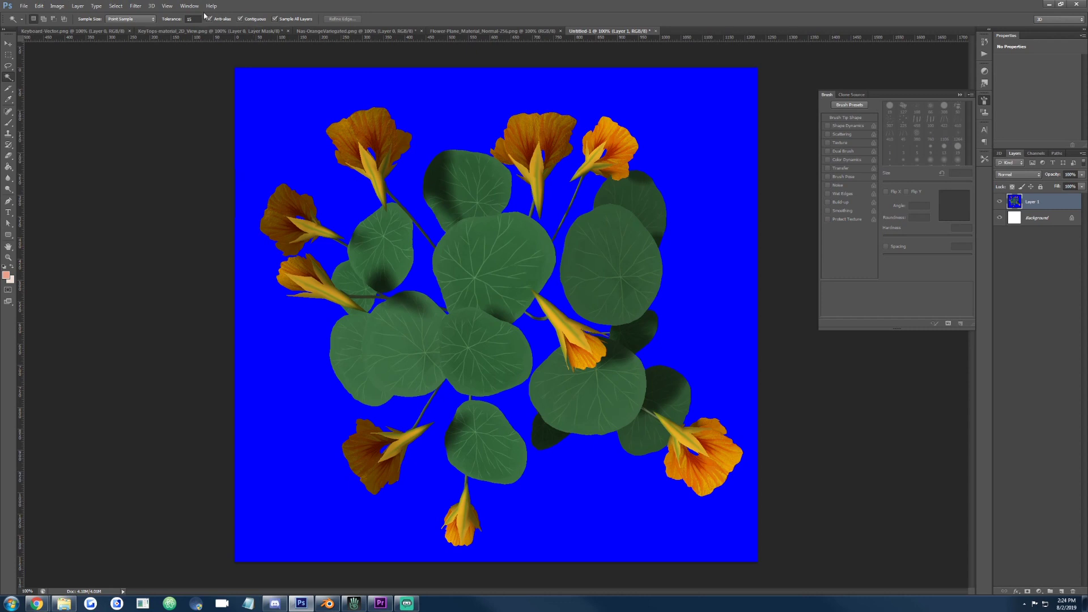
left_click(241, 18)
left_click(441, 99)
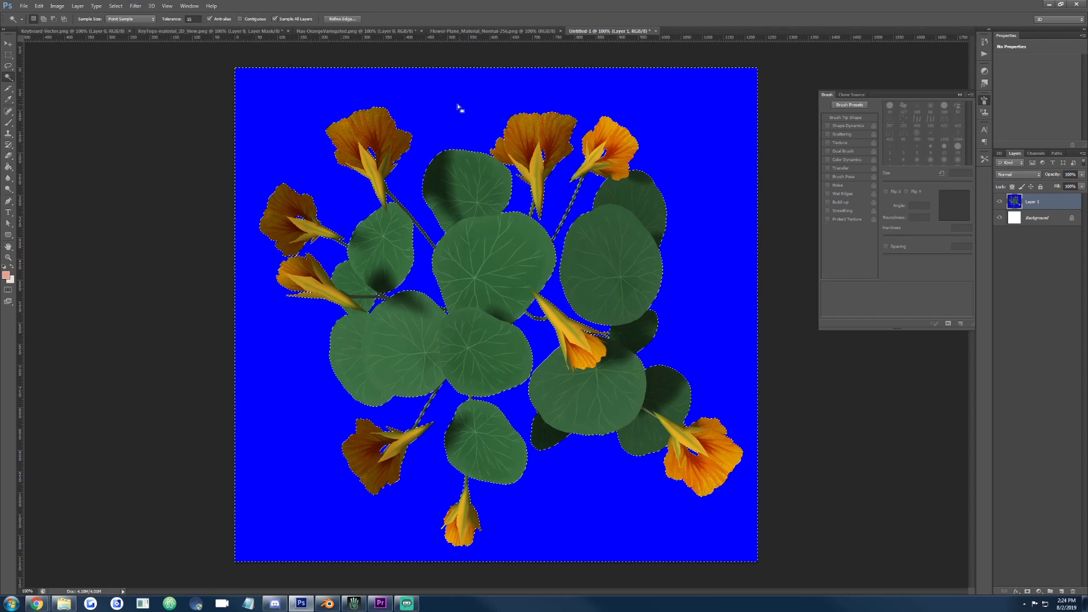
right_click(1037, 219)
left_click(1048, 204)
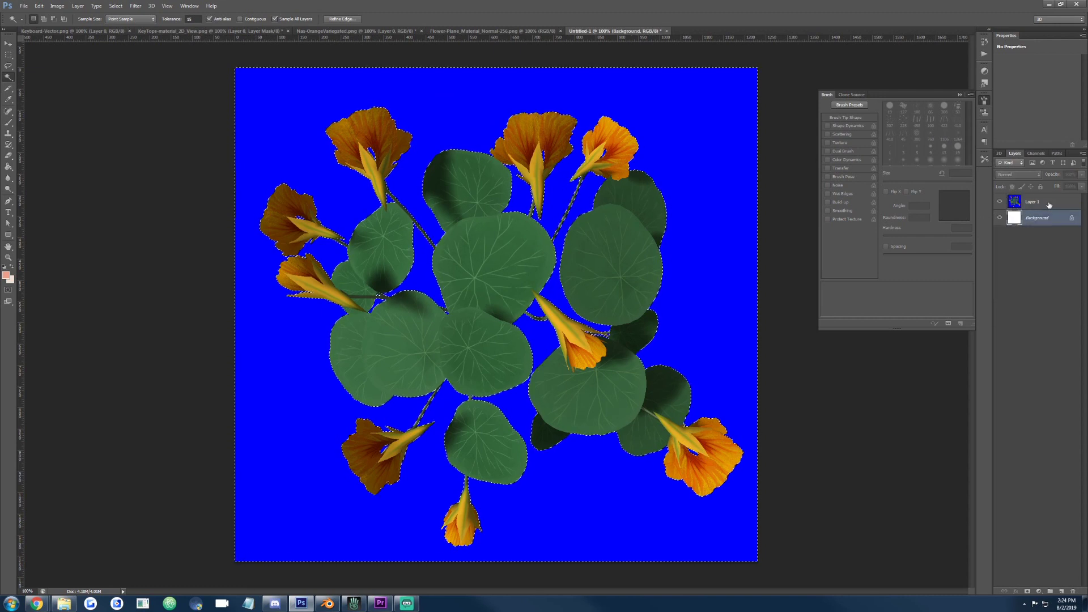
left_click(1049, 205)
key("Delete")
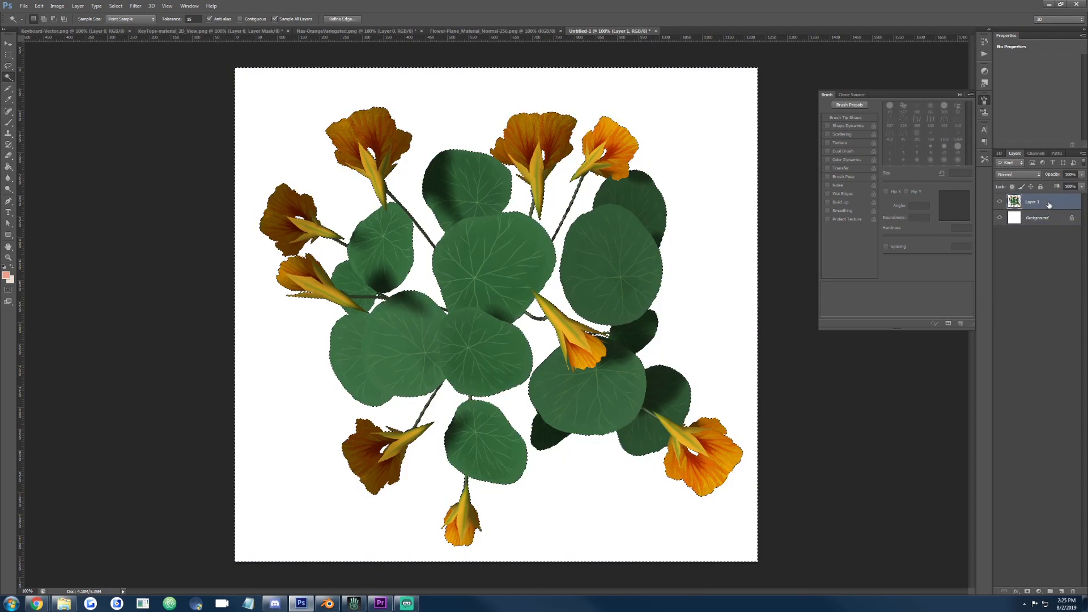
key("ctrl+d")
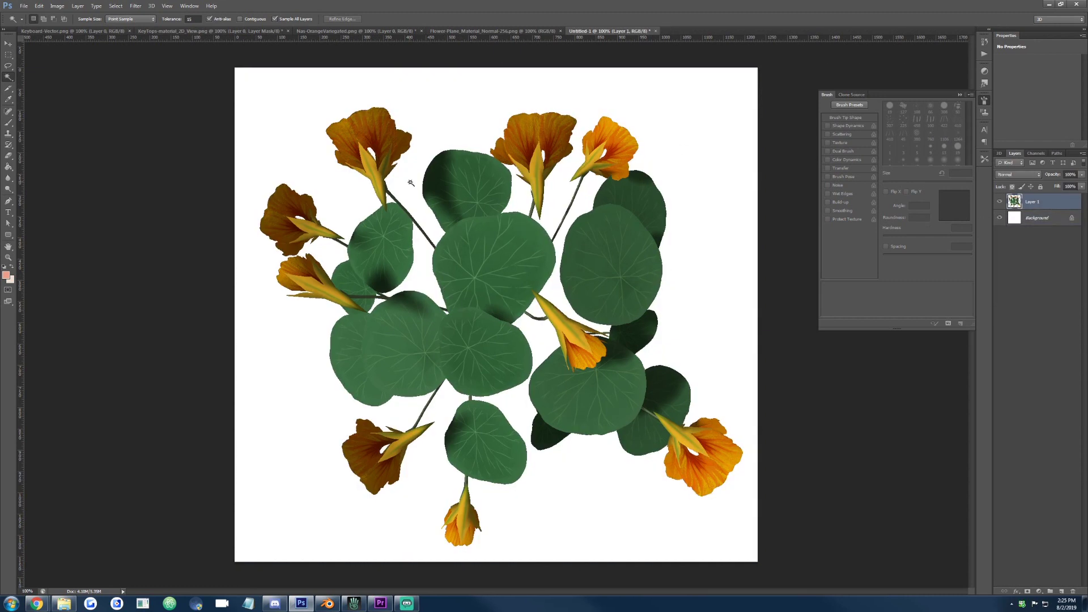
Resize the image to a height of 256 pixels with its proportions constrained.
left_click(57, 6)
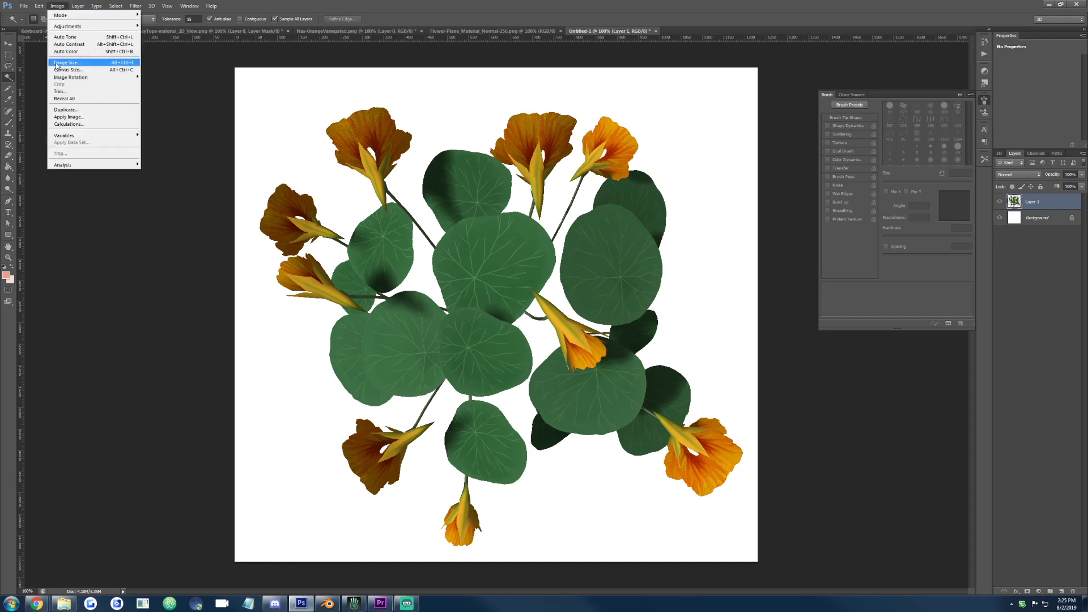
left_click(81, 61)
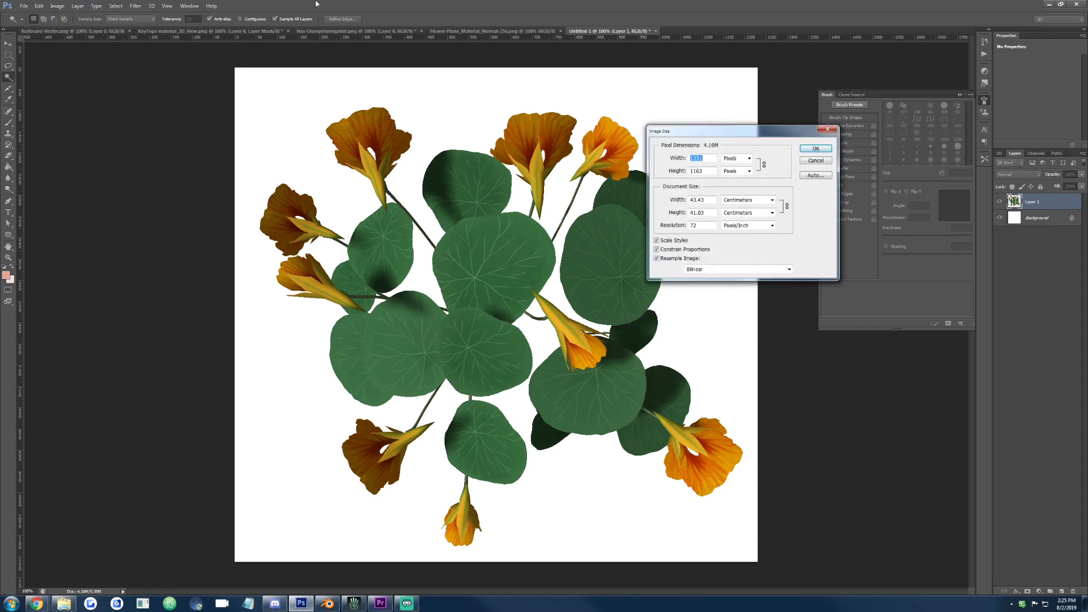
key("Tab")
key("Tab")
type("256")
key("Return")
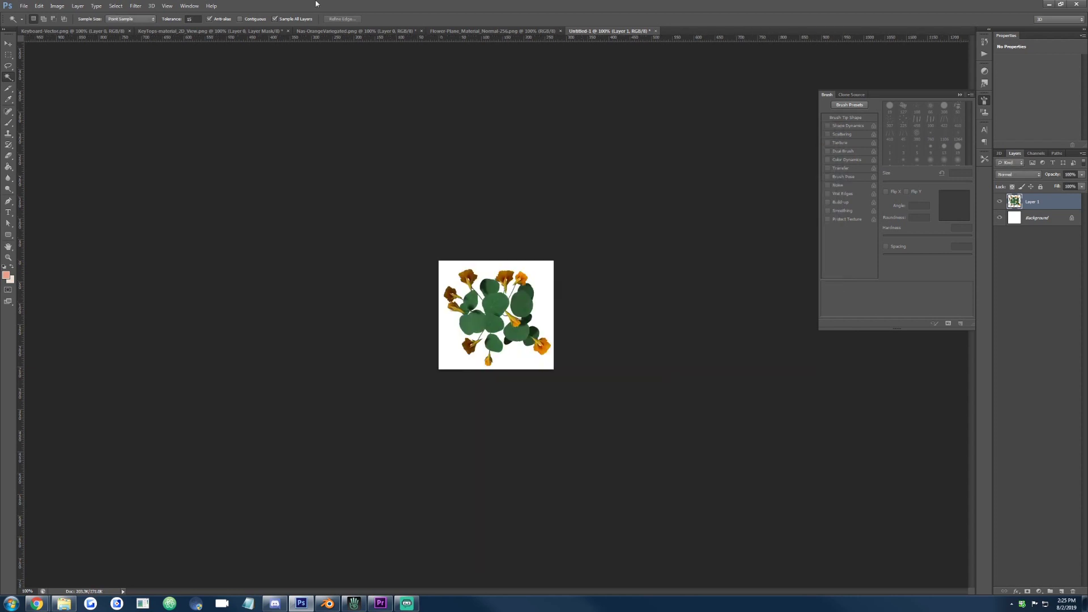
Fill the Background layer with a dark green sampled from the plant's shaded leaves.
left_click(1041, 225)
key("g")
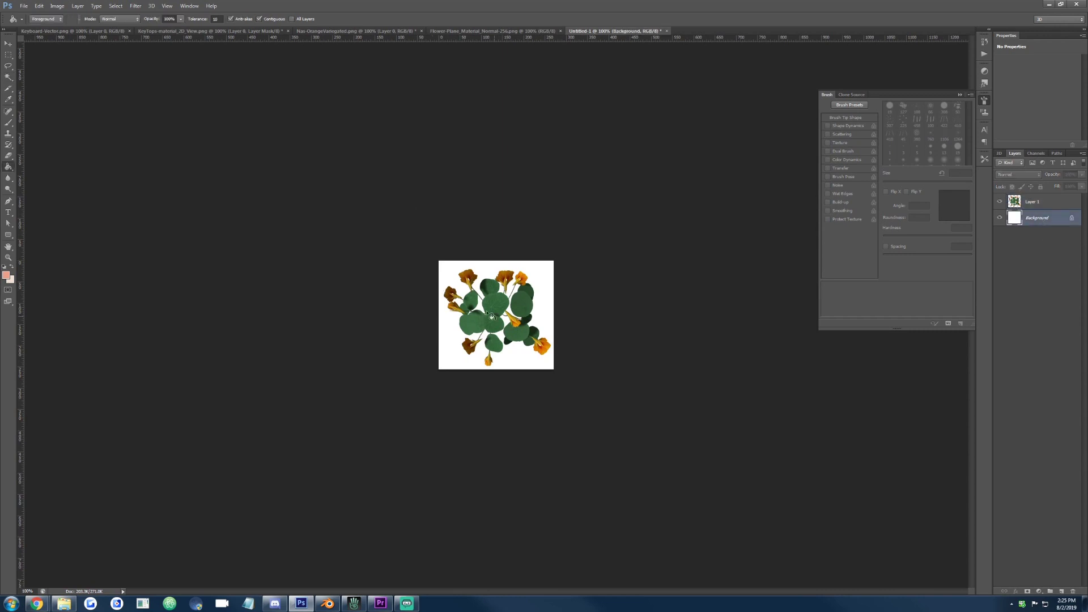
left_click(526, 315, "alt")
left_click(502, 300)
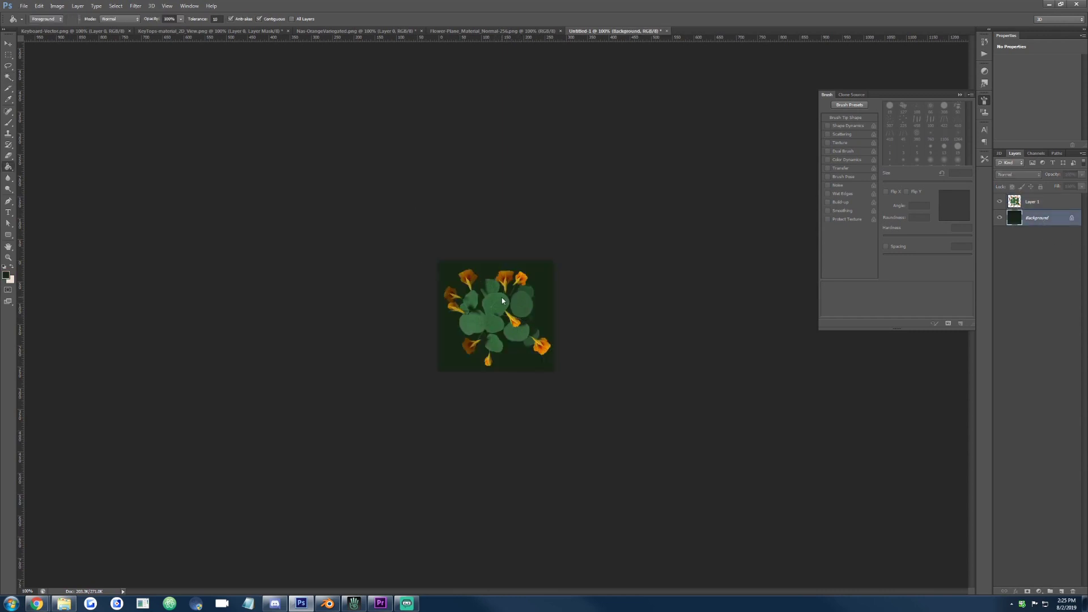
Extend the canvas height to 271 pixels so the canvas is square.
left_click(1052, 208)
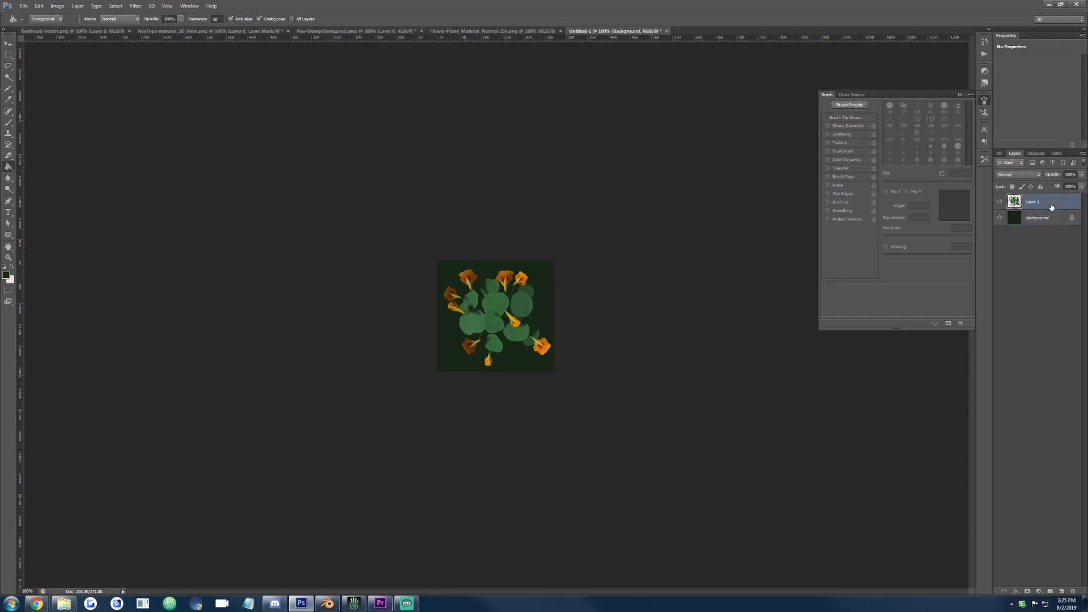
left_click(57, 6)
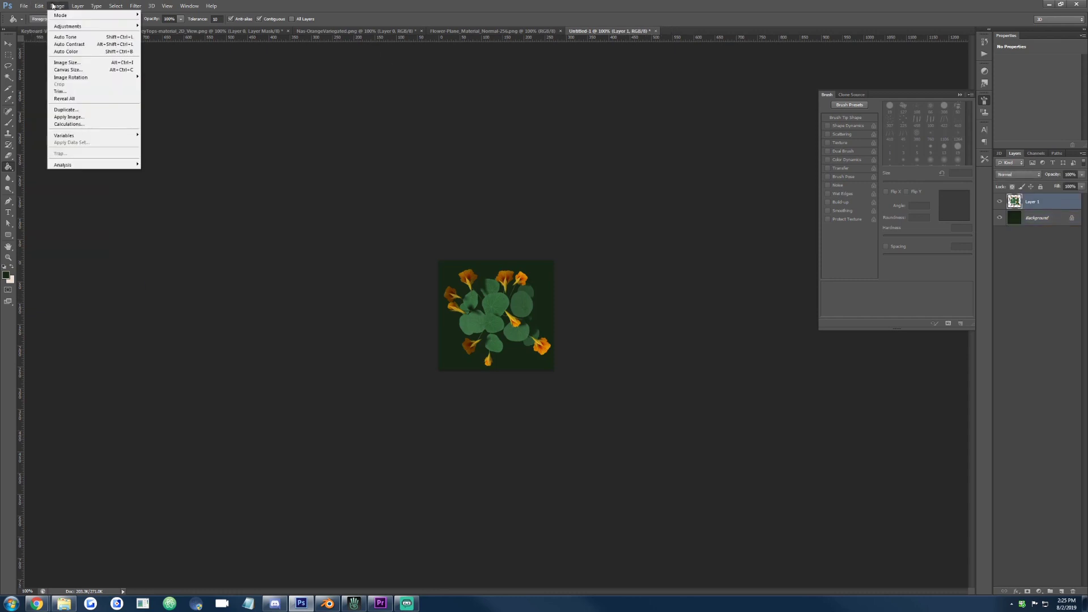
left_click(77, 70)
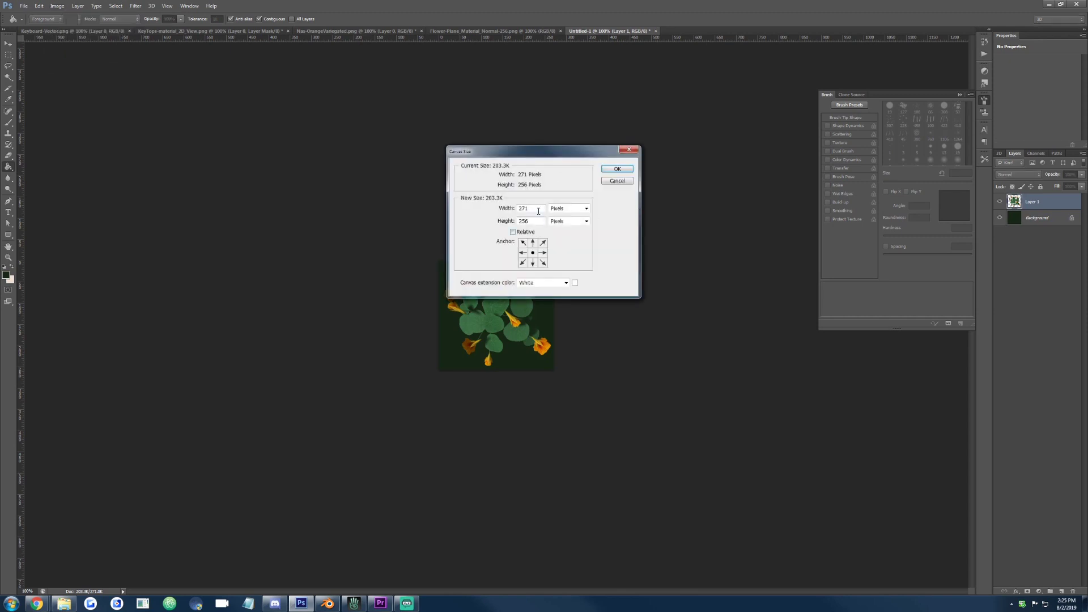
key("Tab")
type("274")
key("Return")
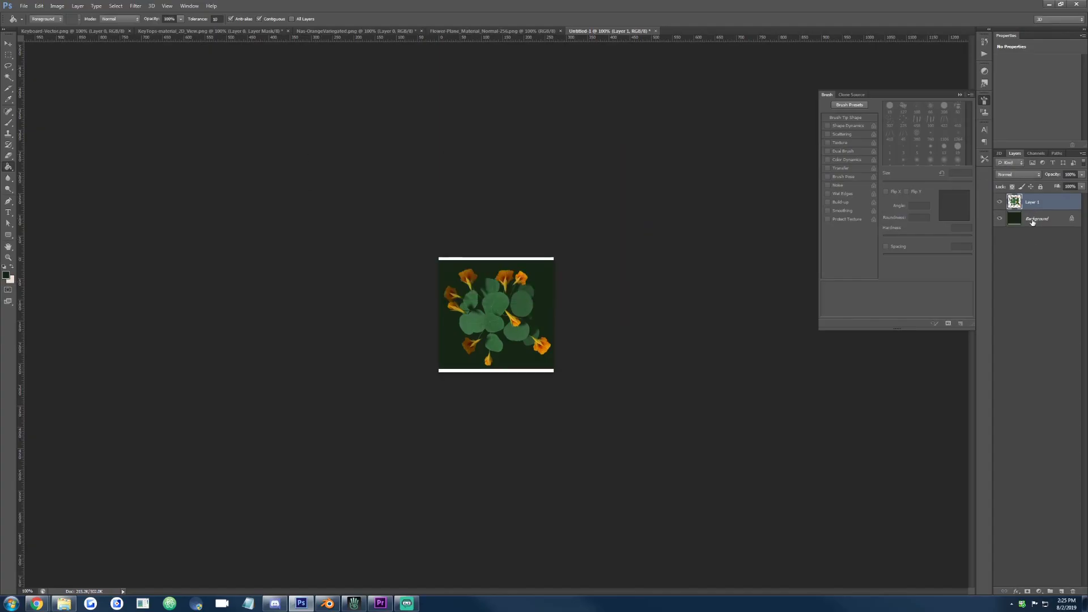
Fill the white strips along the upper and lower canvas edges of the Background layer with the dark green.
left_click(1034, 218)
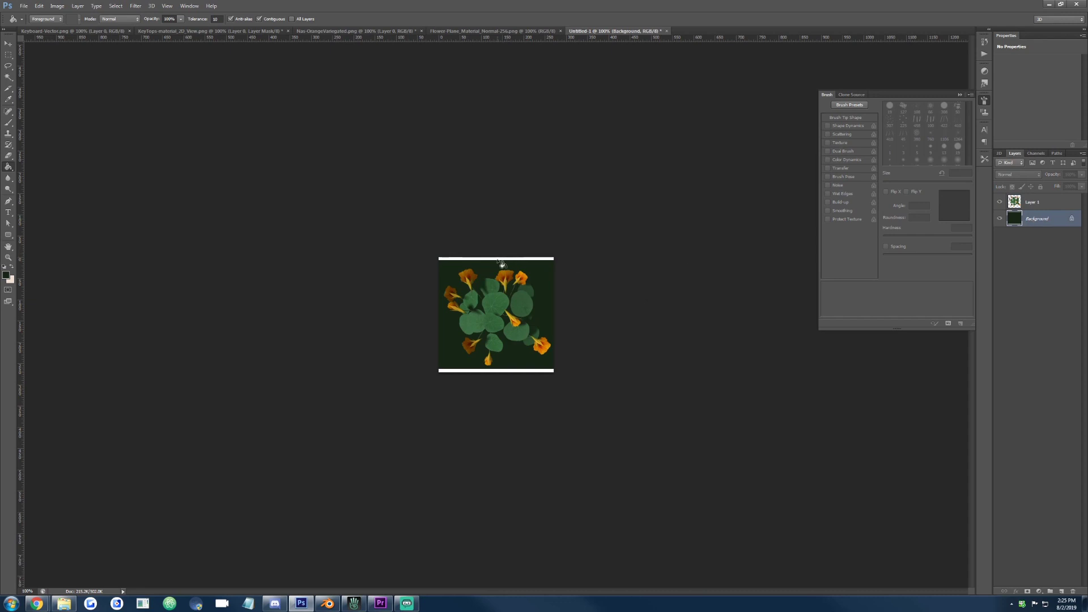
left_click(499, 259)
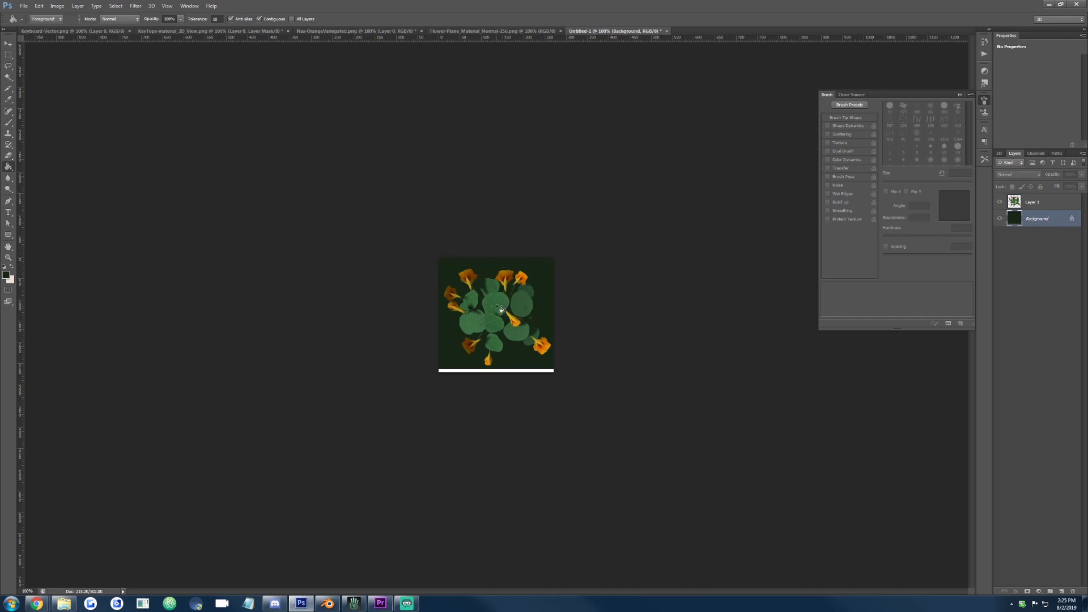
left_click(479, 371)
left_click(1043, 204)
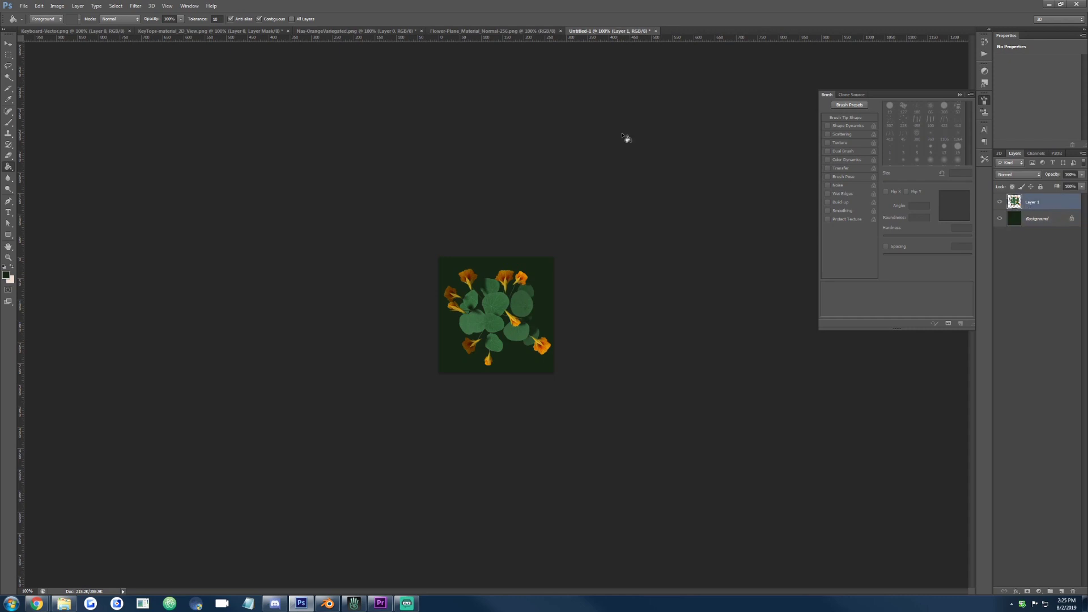
Select the plant's outline on Layer 1 and save the selection as an alpha channel.
key("ctrl+a")
key("v")
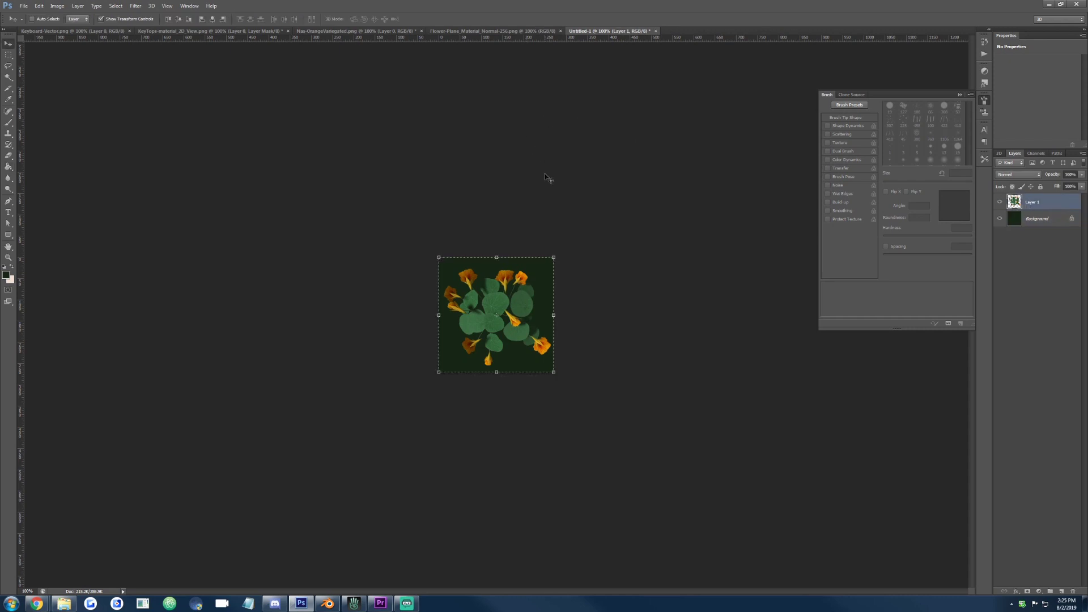
key("Up")
key("Down")
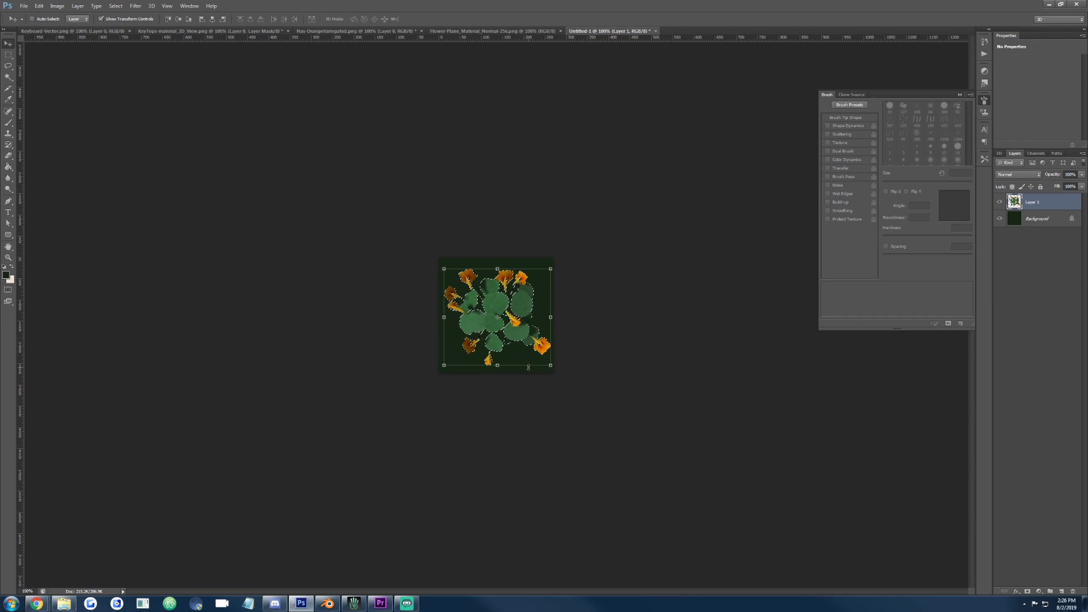
left_click(1035, 153)
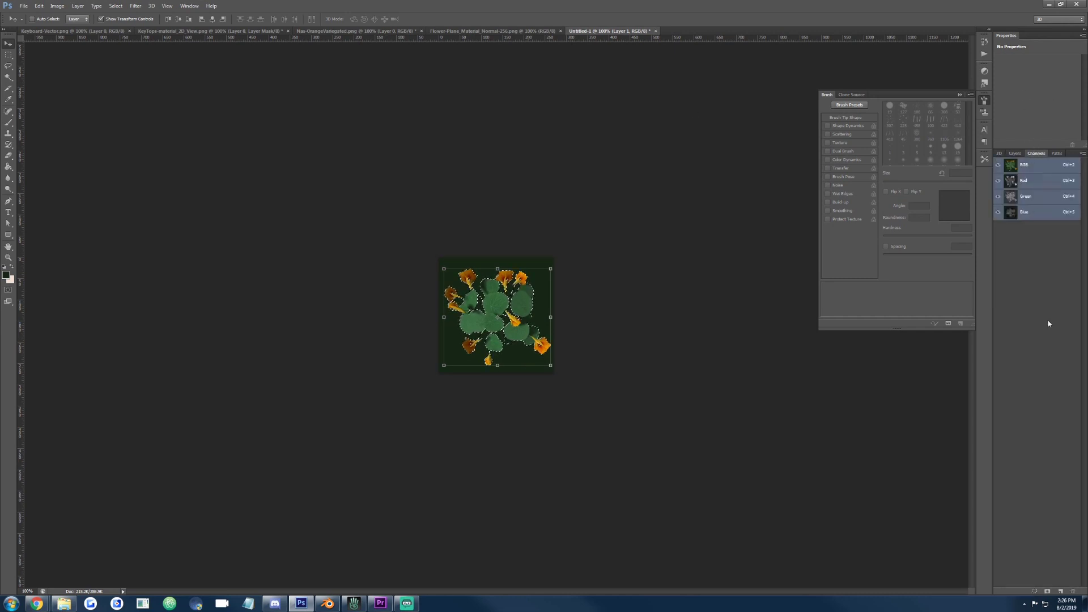
left_click(1048, 591)
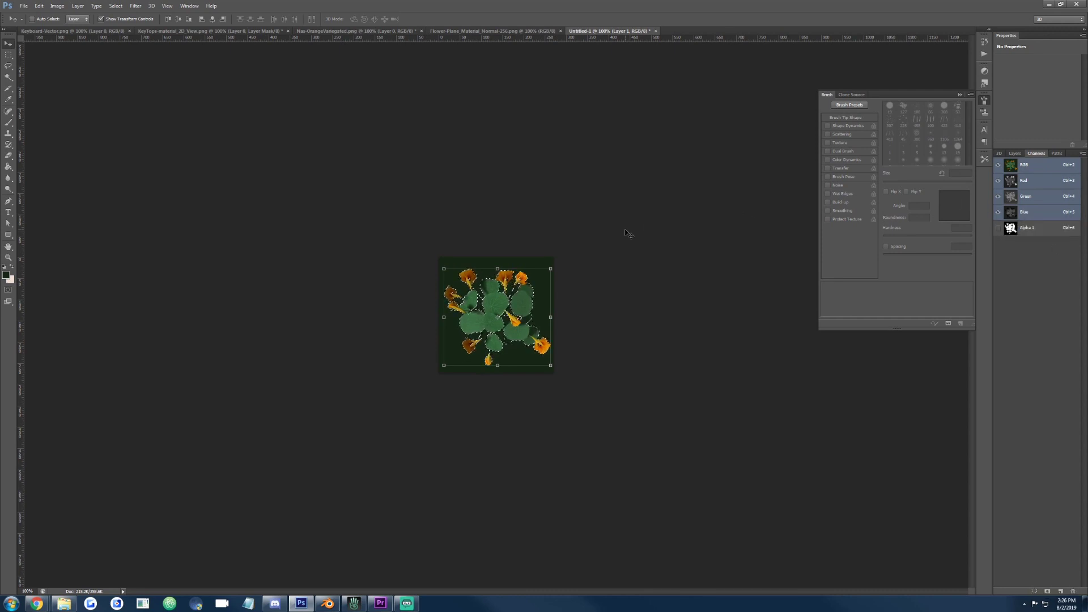
Deselect the plant outline and save the image as a 32 bits/pixel Targa named Nasturtium-LOD-256 with alpha channels in the Nasturtiums folder.
key("ctrl+d")
key("ctrl+s")
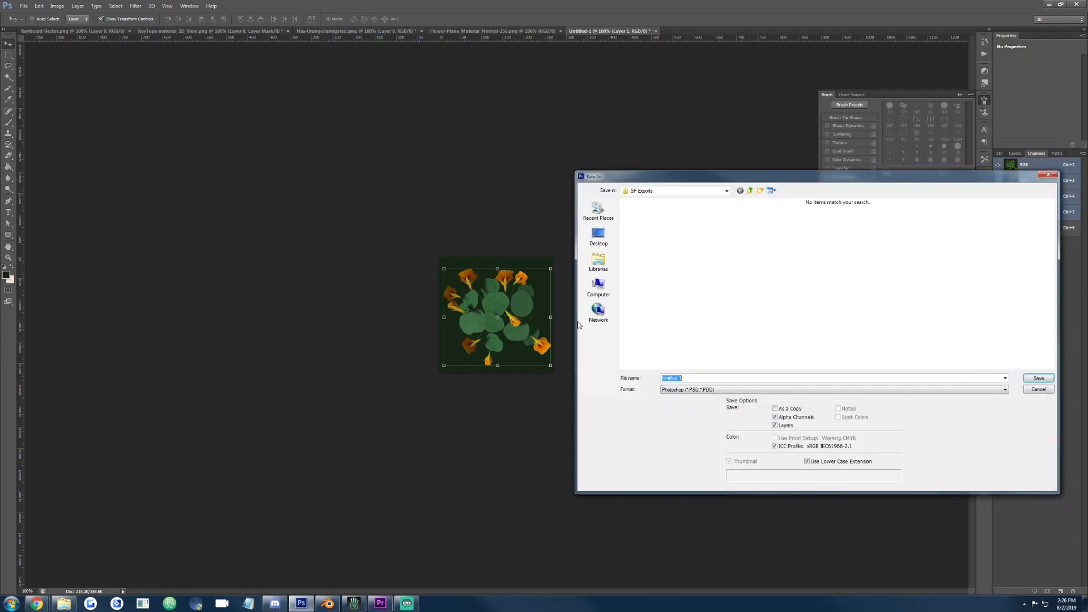
left_click(750, 191)
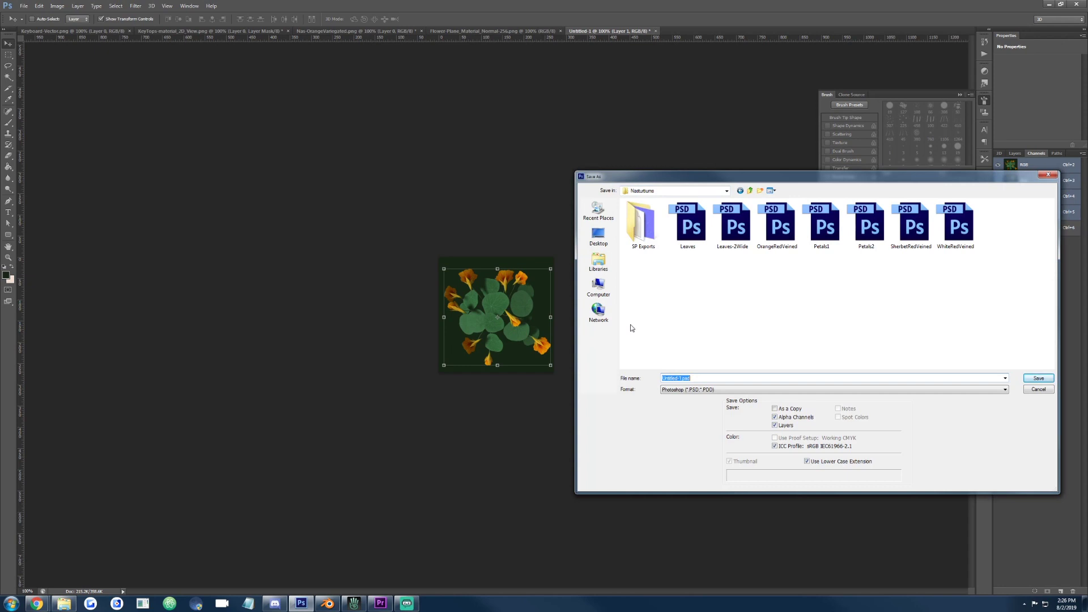
type("Nasturium")
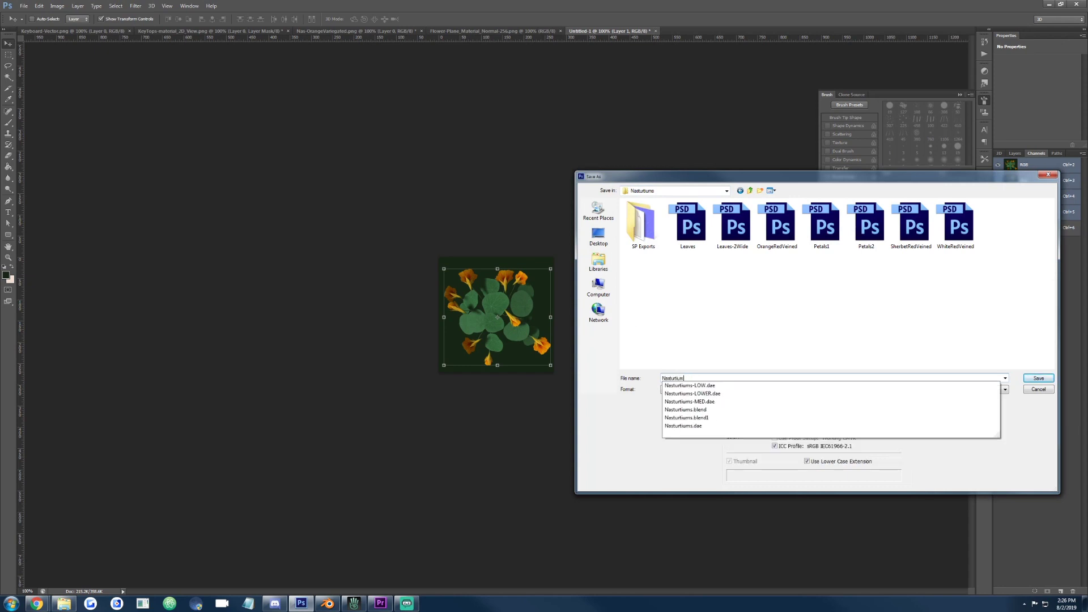
type("rtium-LOD")
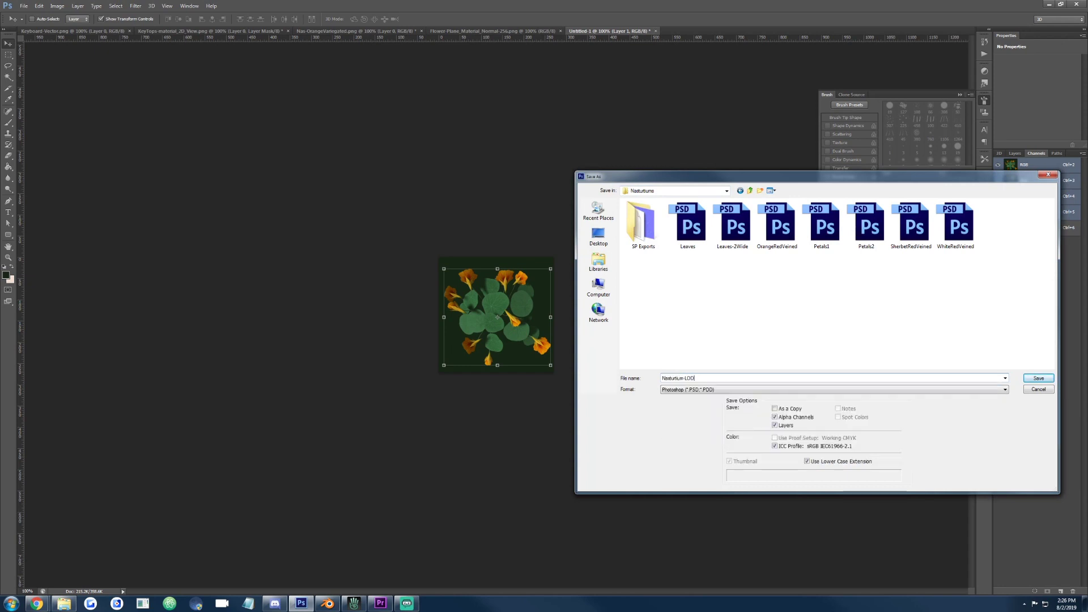
type("-")
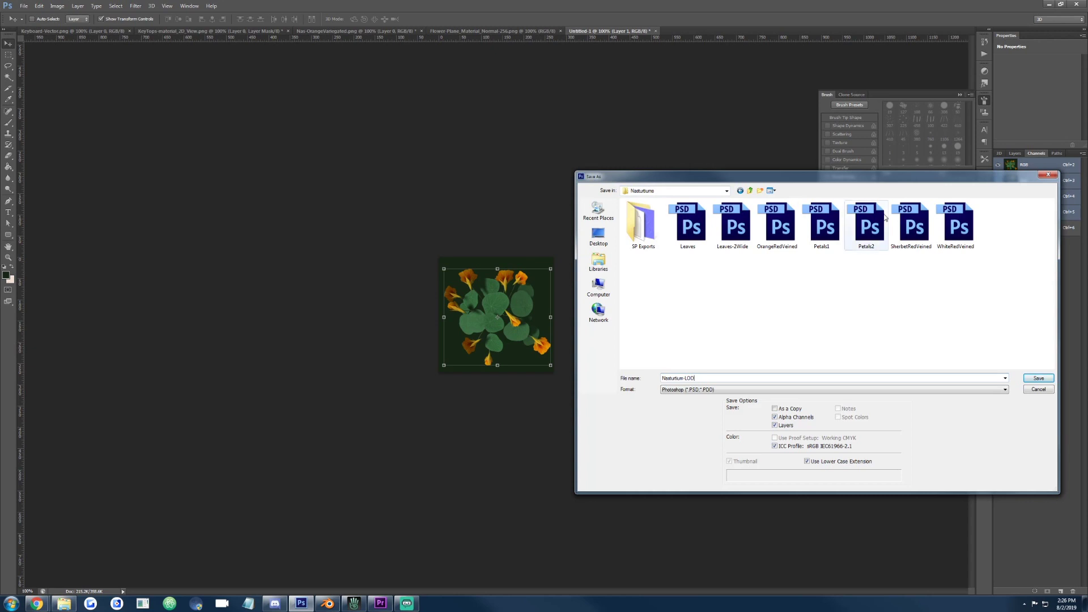
type("256")
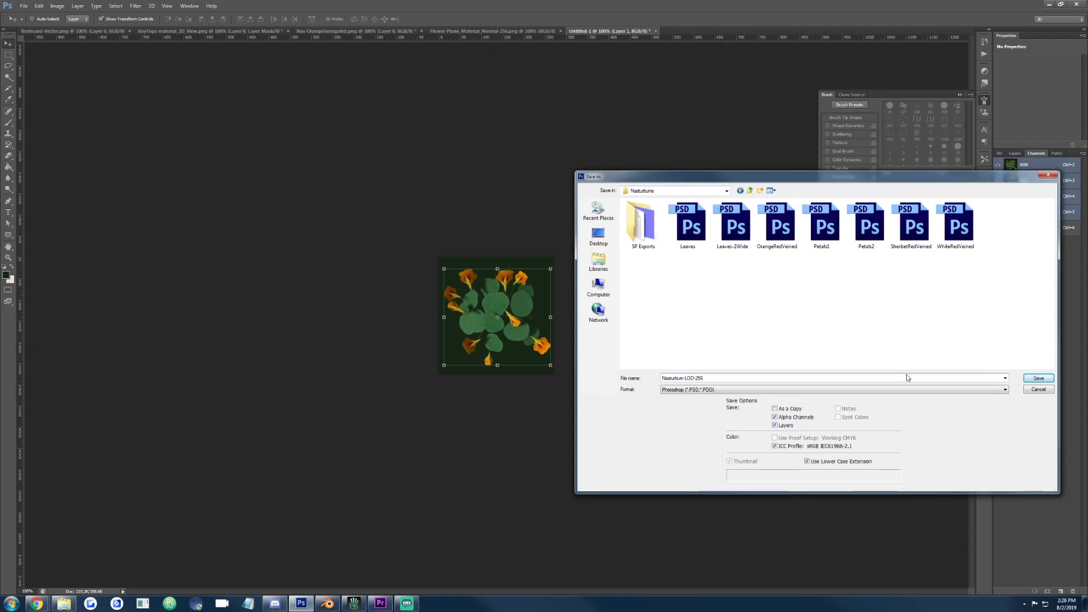
left_click(748, 389)
key("t")
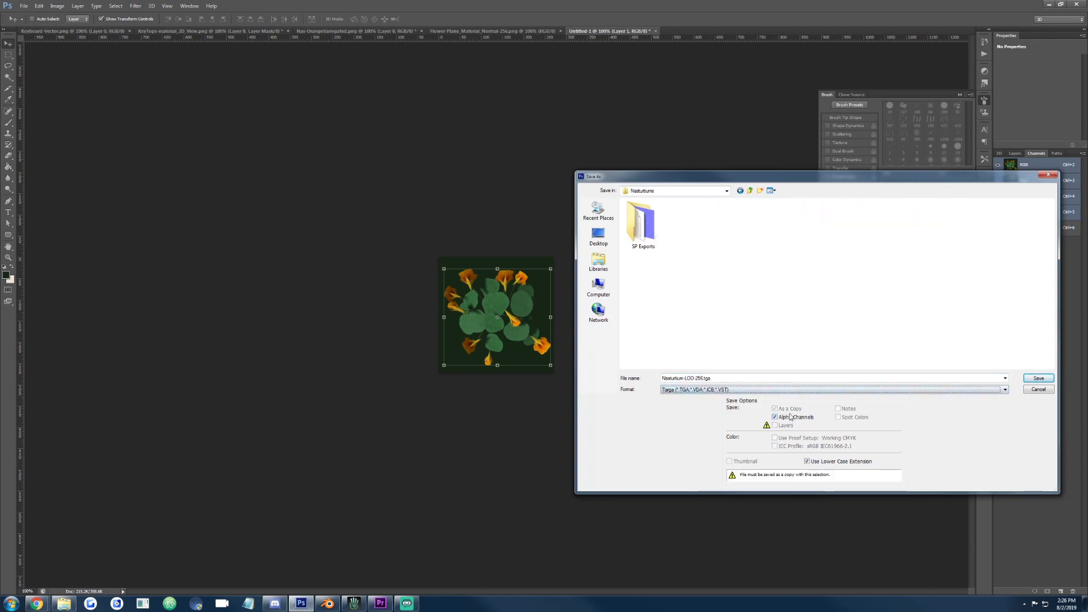
left_click(1038, 378)
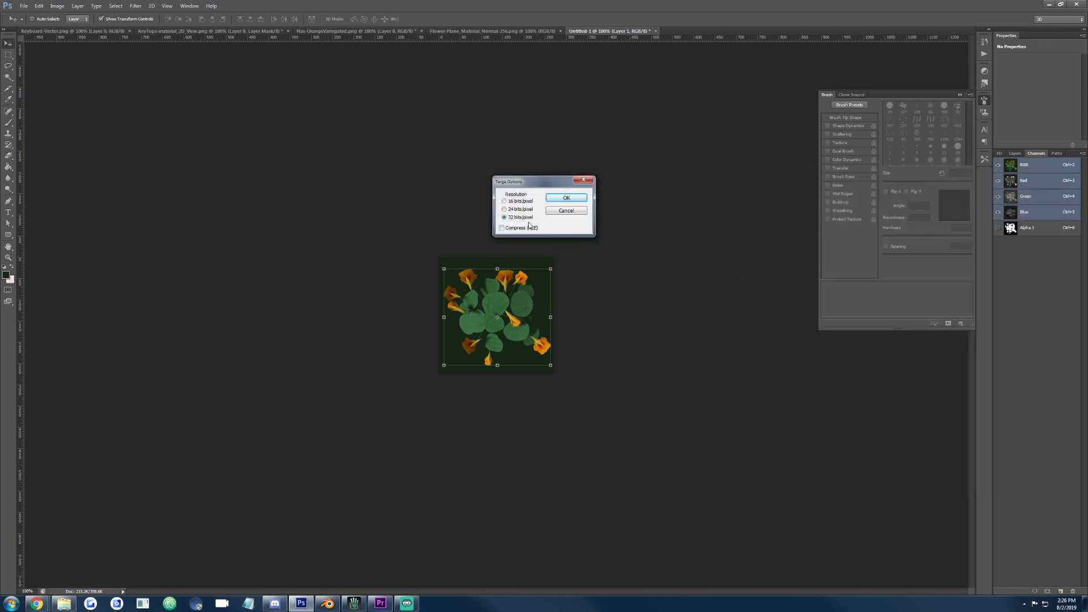
left_click(566, 200)
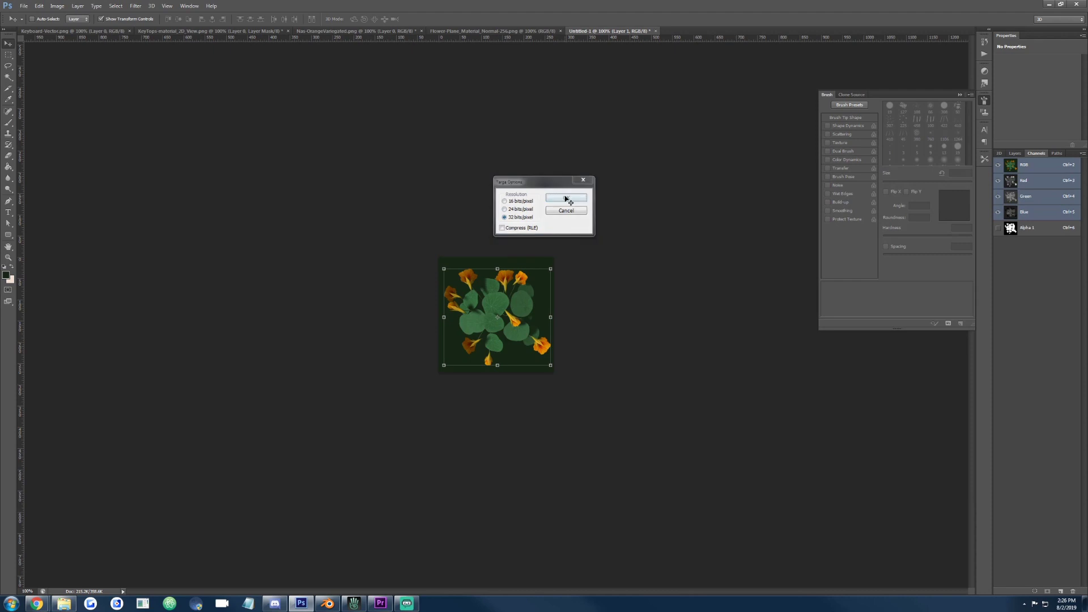
Switch to Second Life and upload the Nasturtium-LOD-256 Targa image as a texture.
left_click(353, 603)
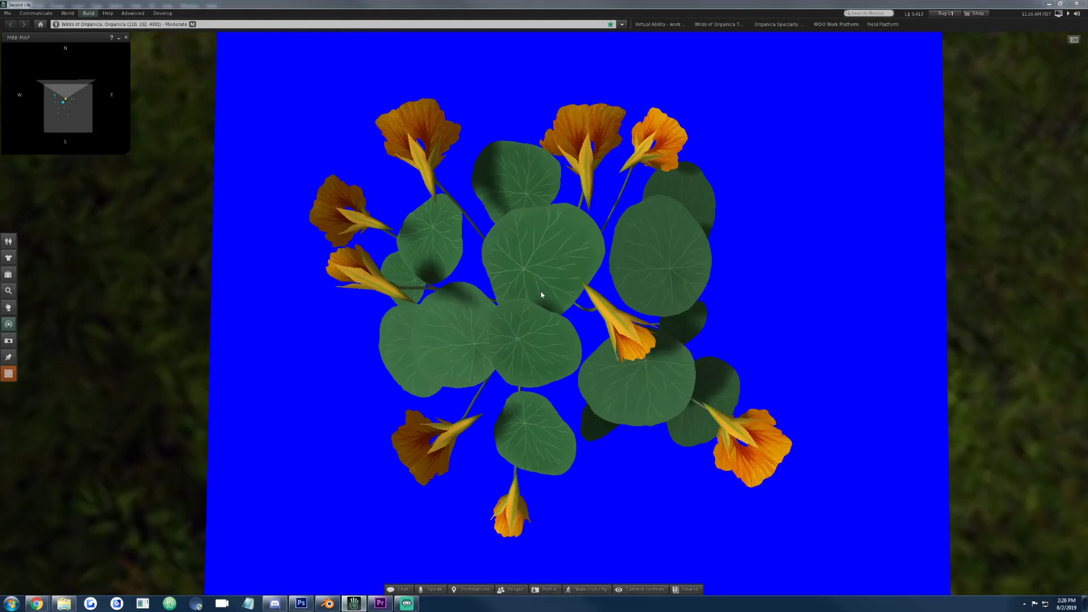
key("ctrl+u")
left_click(193, 28)
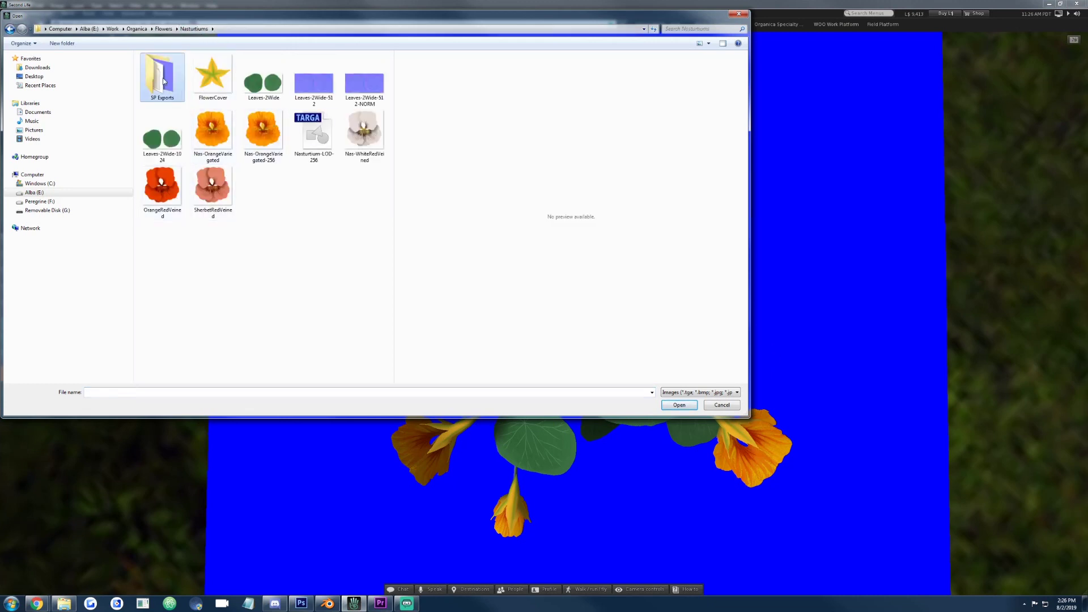
double_click(314, 131)
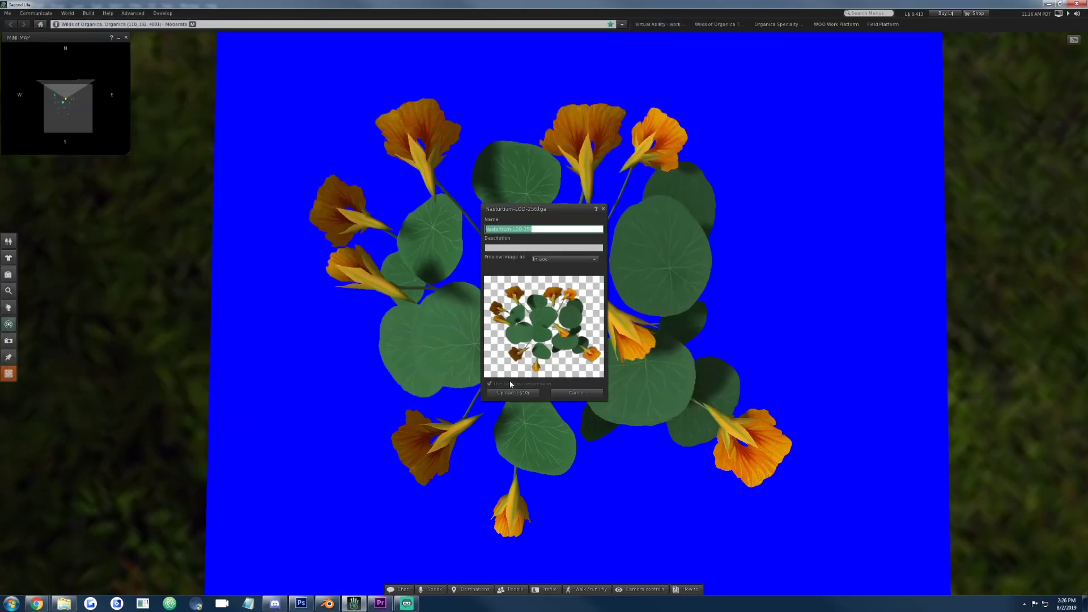
left_click(512, 393)
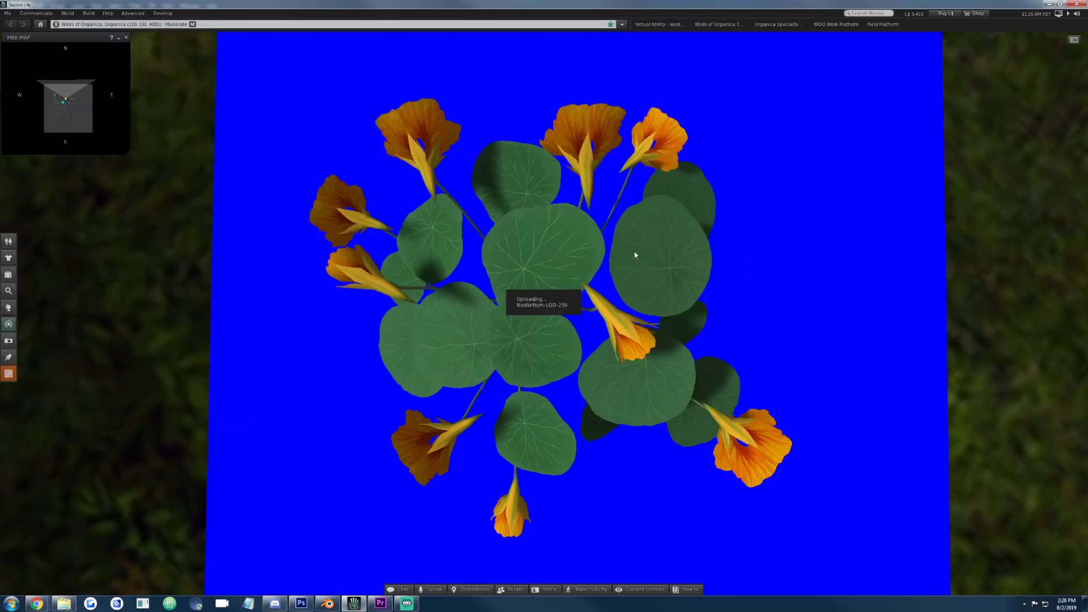
Delete the blue backdrop object behind the nasturtium plant.
left_click_drag(570, 338, 476, 90, "alt")
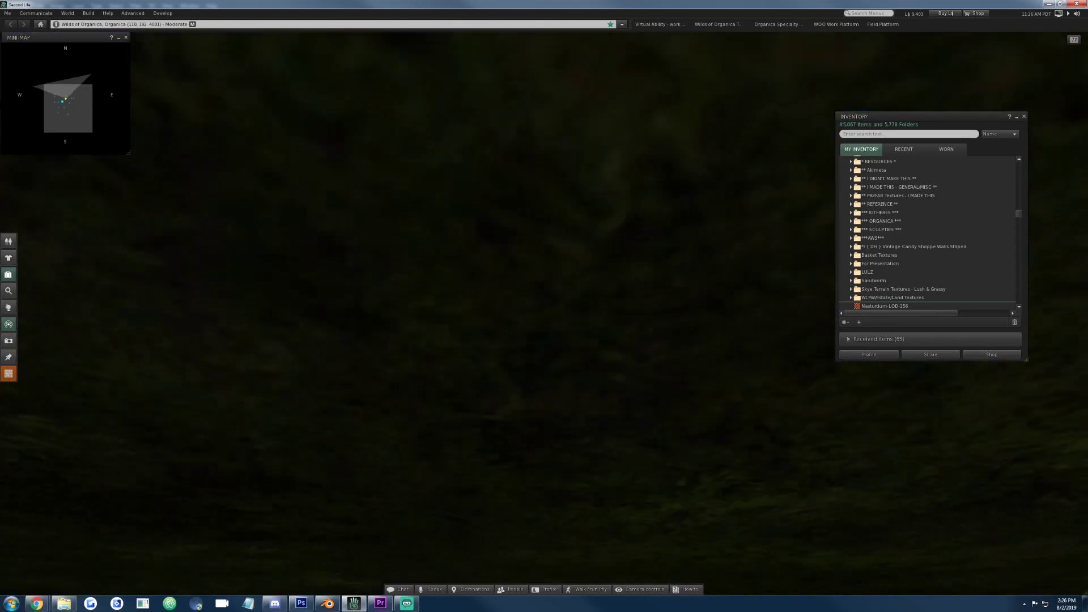
right_click(698, 180)
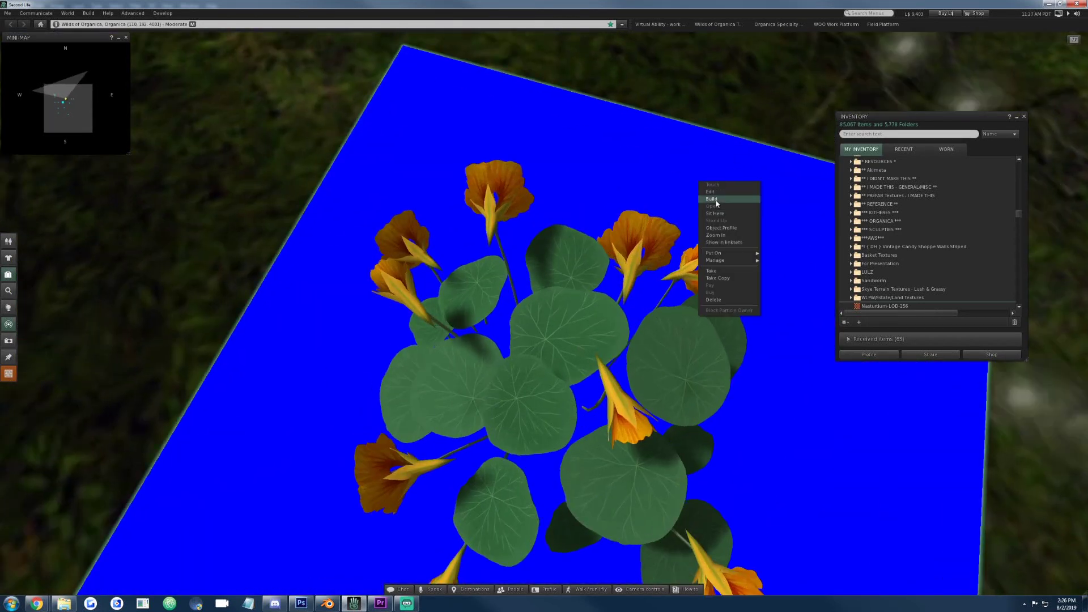
left_click(712, 299)
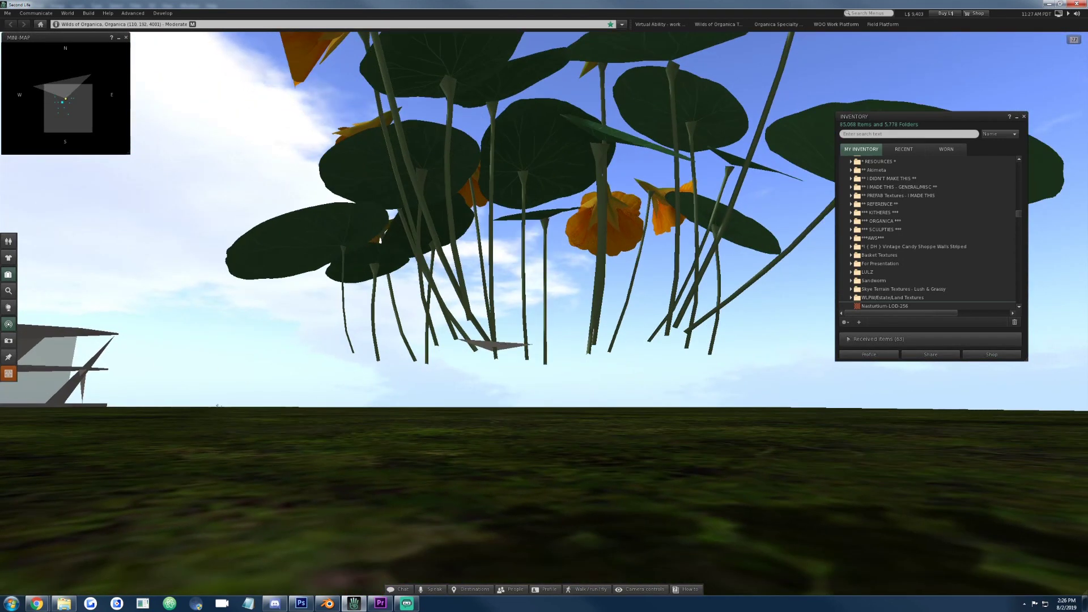
Apply the Nasturtium-LOD-256 texture from the inventory to the gray triangle among the plant's stems.
left_click_drag(544, 396, 543, 313, "ctrl+alt")
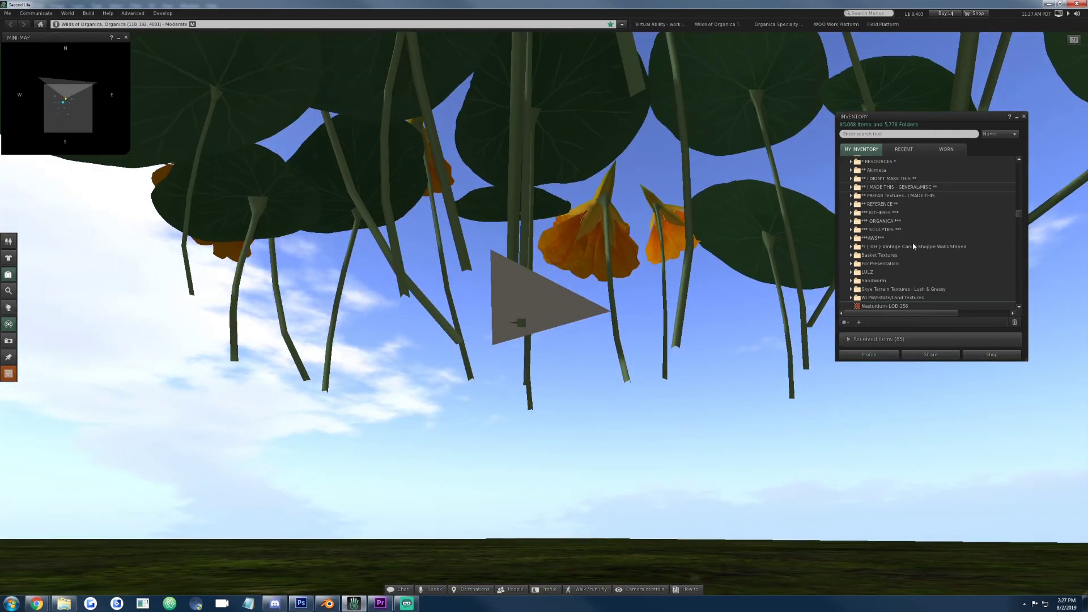
left_click_drag(884, 306, 532, 299)
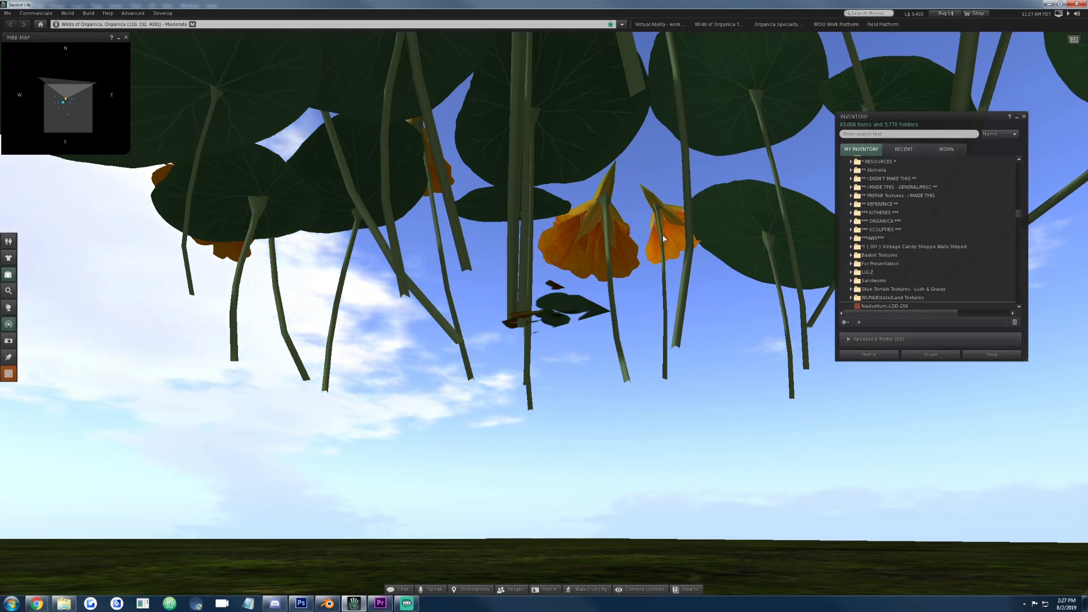
Preview the Nasturtium-LOD-256 texture and check how the plant looks from above at near and far distances.
left_click_drag(758, 115, 758, 149, "alt")
left_click_drag(544, 306, 541, 413, "ctrl+alt")
left_click(874, 308)
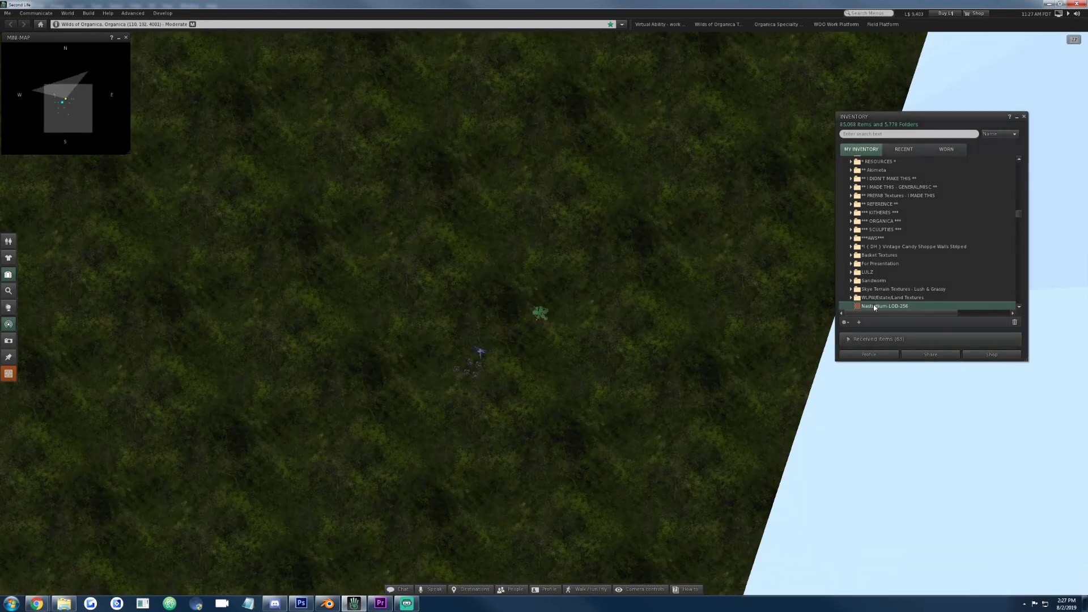
double_click(874, 306)
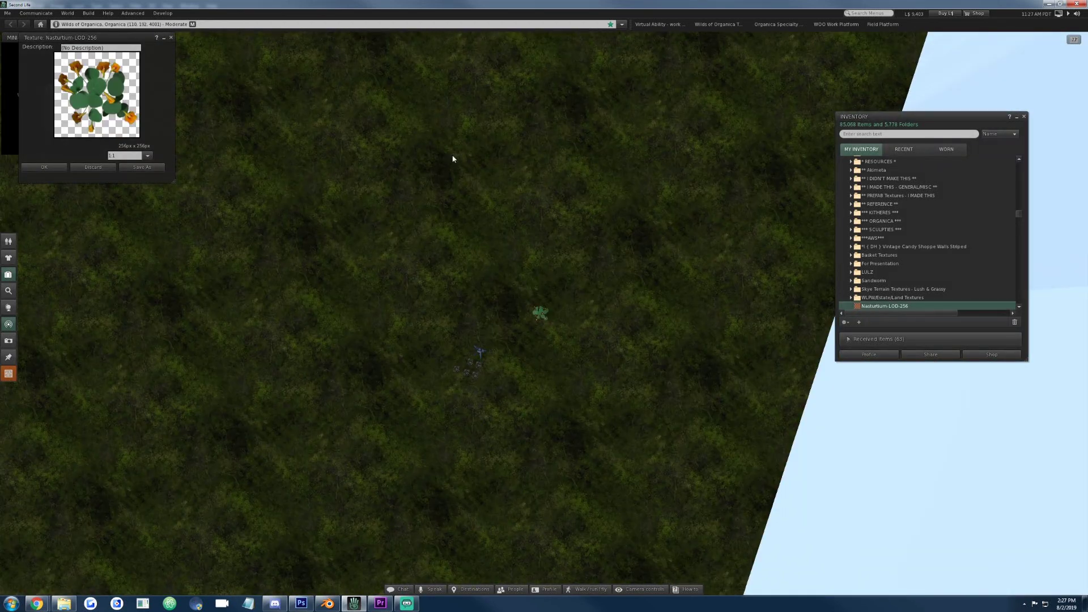
scroll(533, 271, "down", 2)
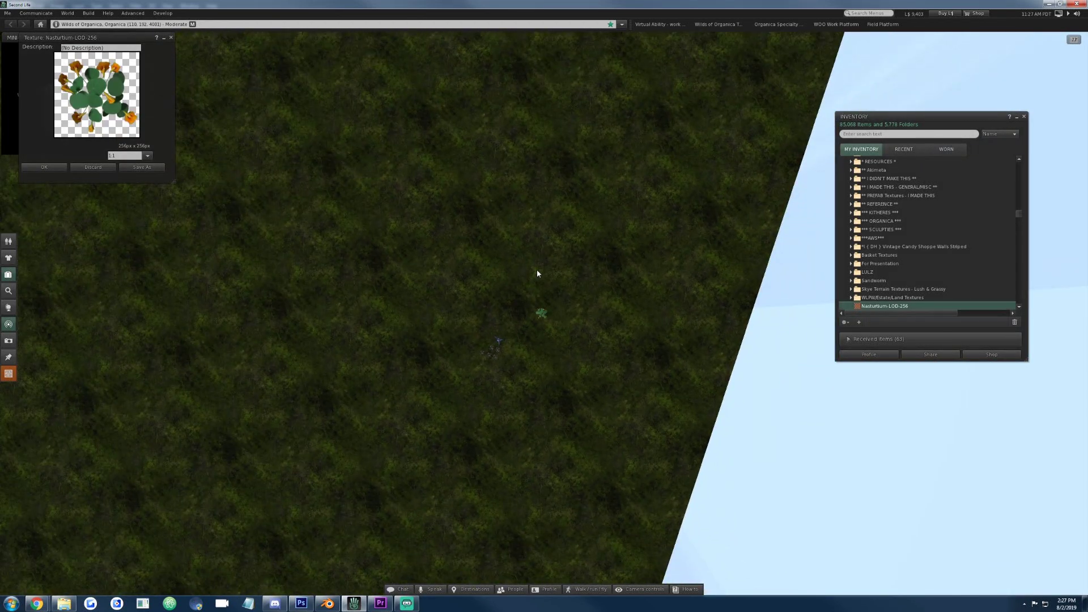
scroll(545, 266, "up", 8)
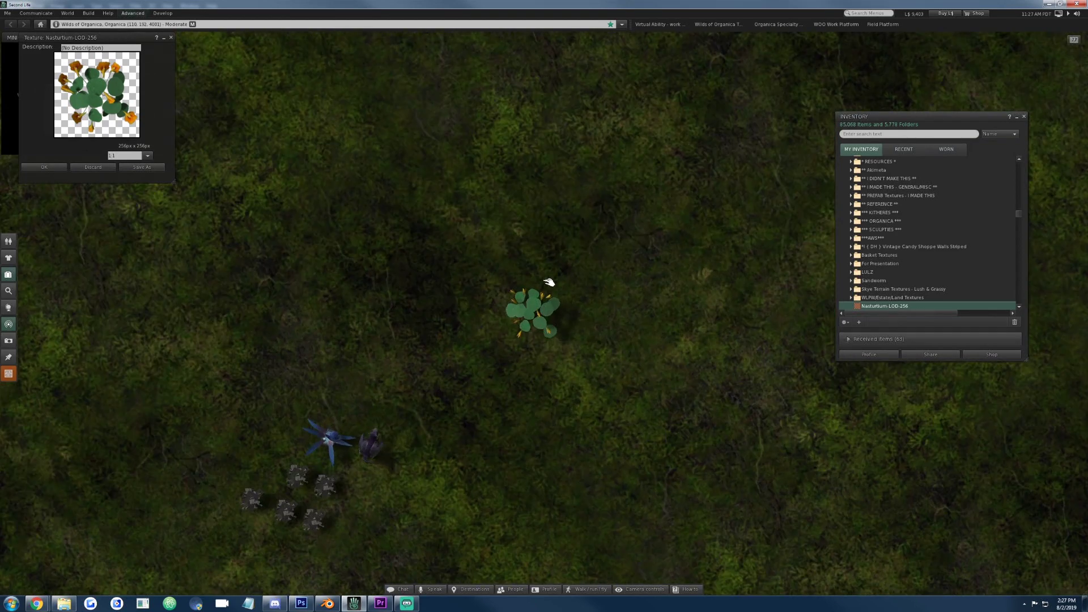
scroll(544, 283, "down", 15)
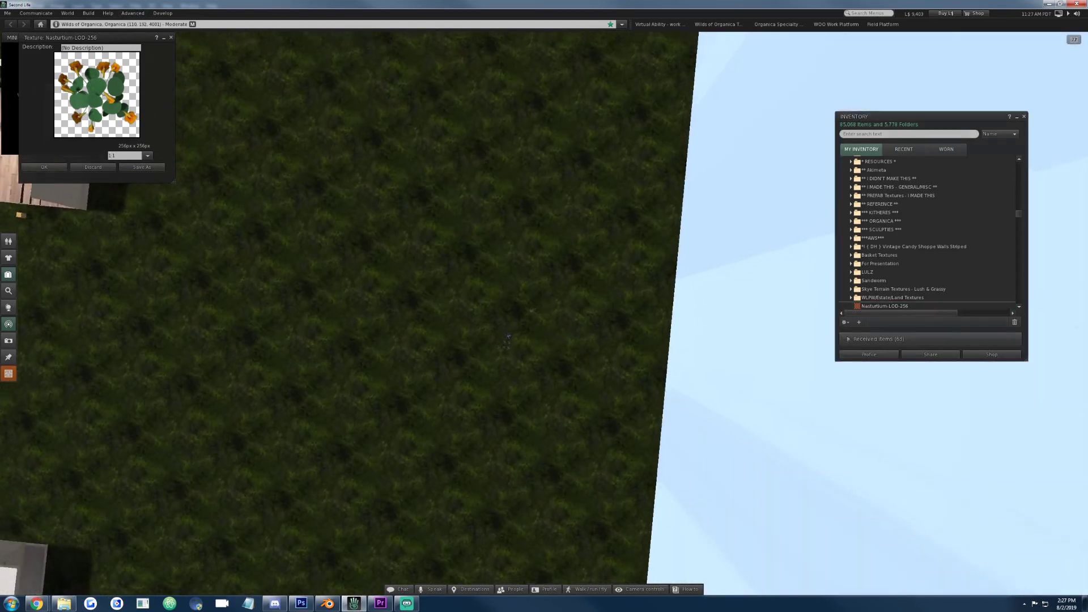
left_click_drag(544, 306, 524, 227, "alt")
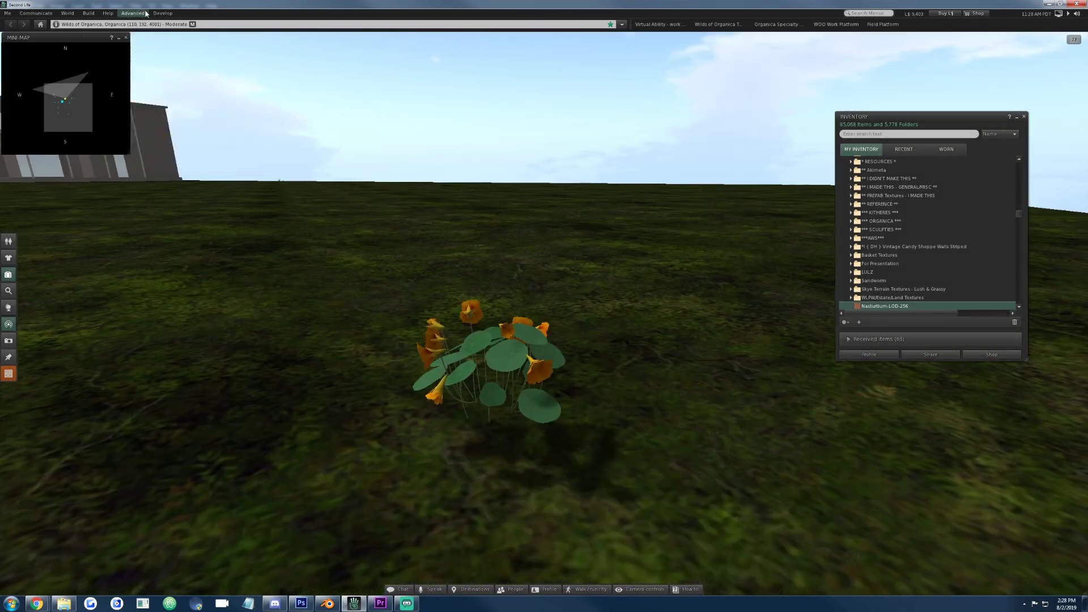
Look up the RenderVolumeLODFactor value in the debug settings.
left_click(145, 13)
left_click(163, 13)
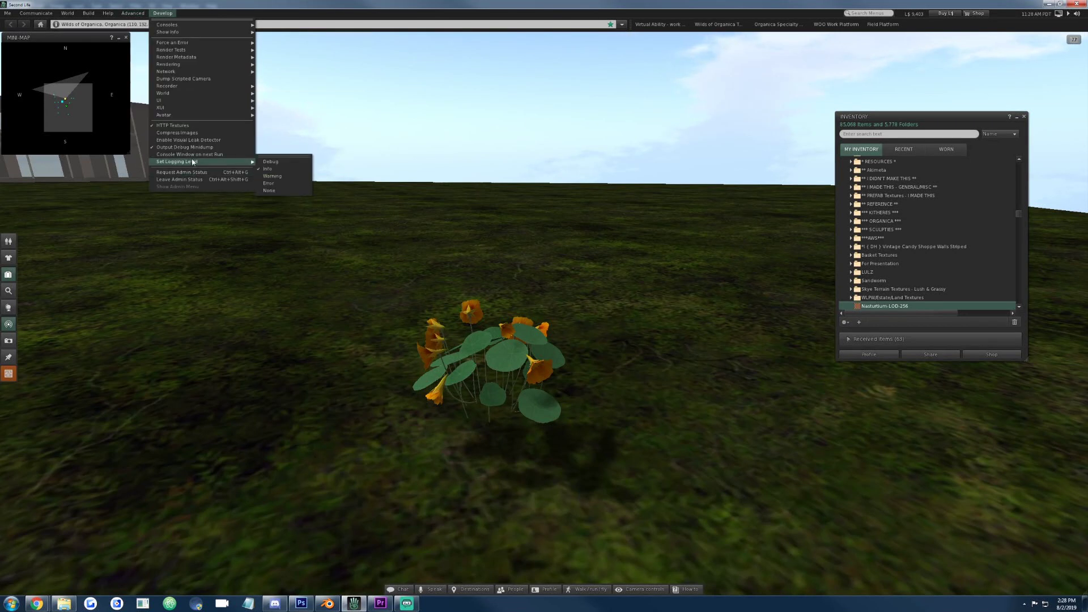
mouse_move(133, 13)
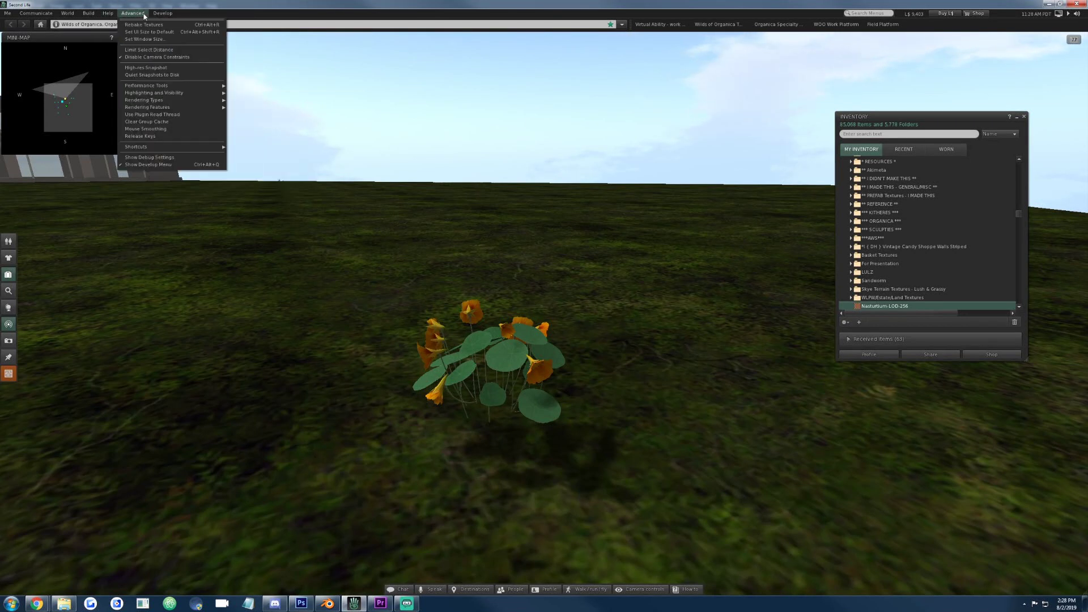
left_click(149, 157)
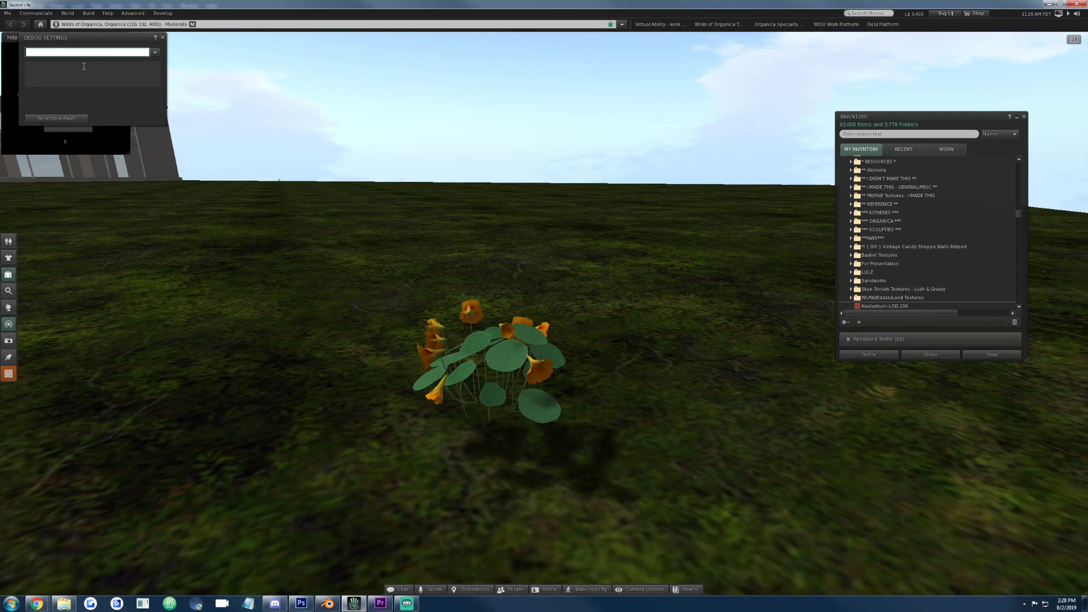
type("rendervolumeLODFactor")
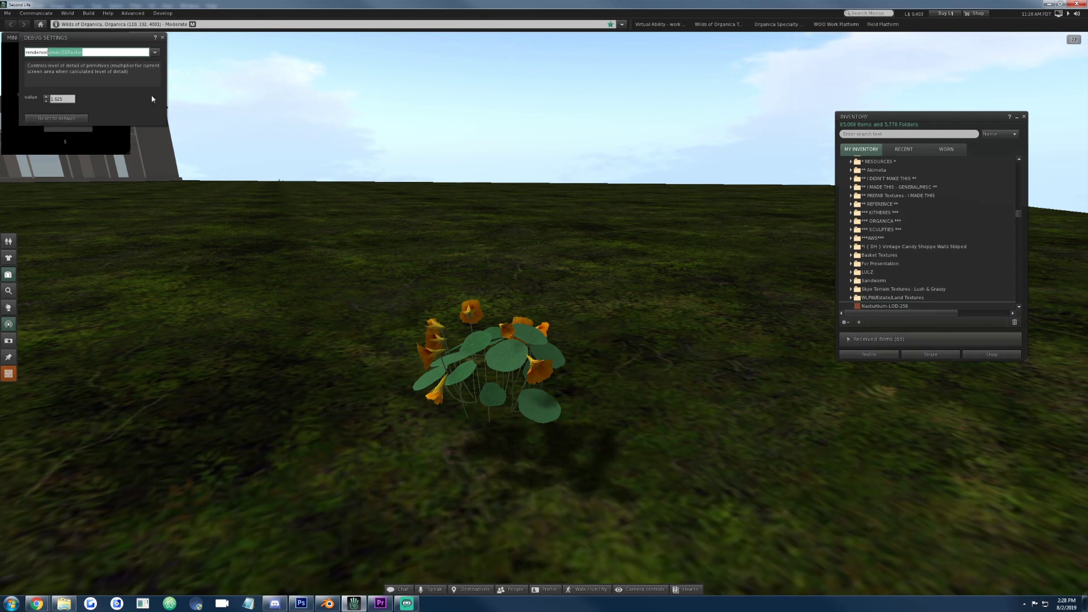
left_click(162, 37)
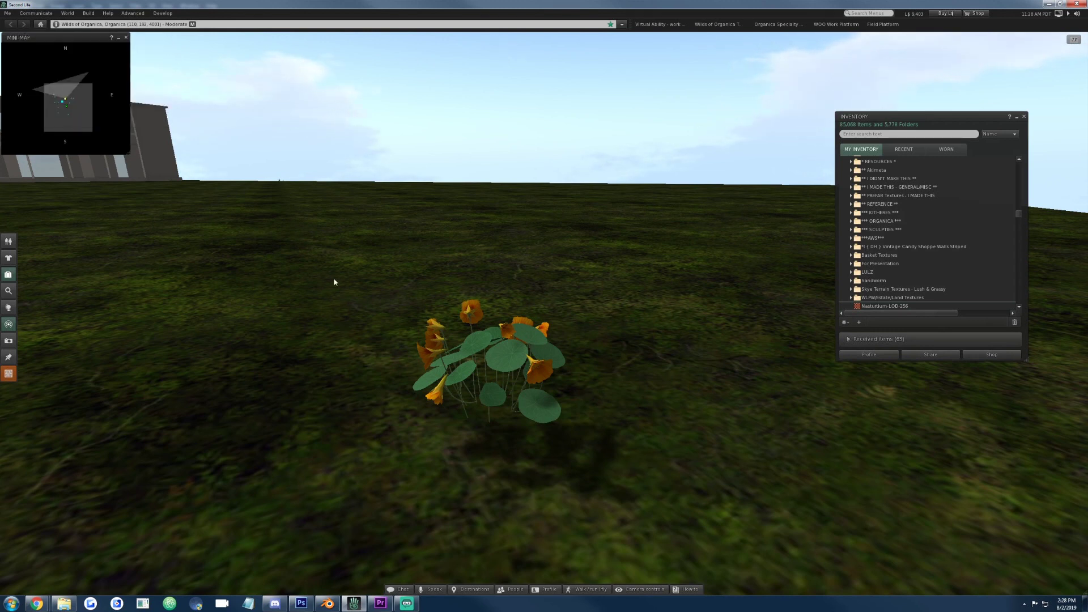
Examine the finished nasturtium plant from several angles and distances, including its leaves, flowers and stems.
left_click_drag(506, 359, 589, 396, "alt")
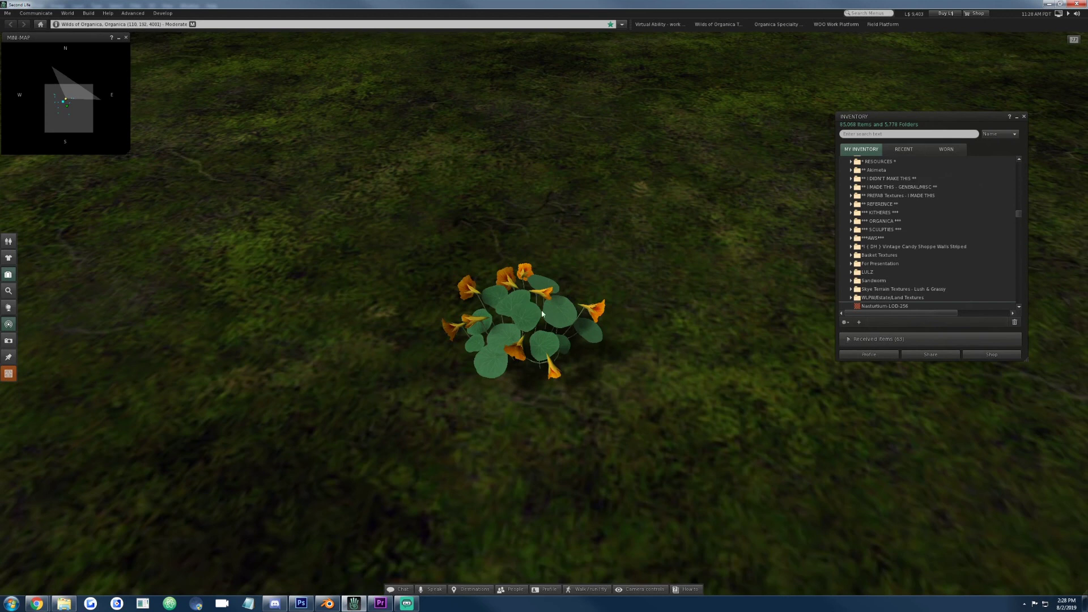
left_click_drag(524, 323, 354, 258, "alt")
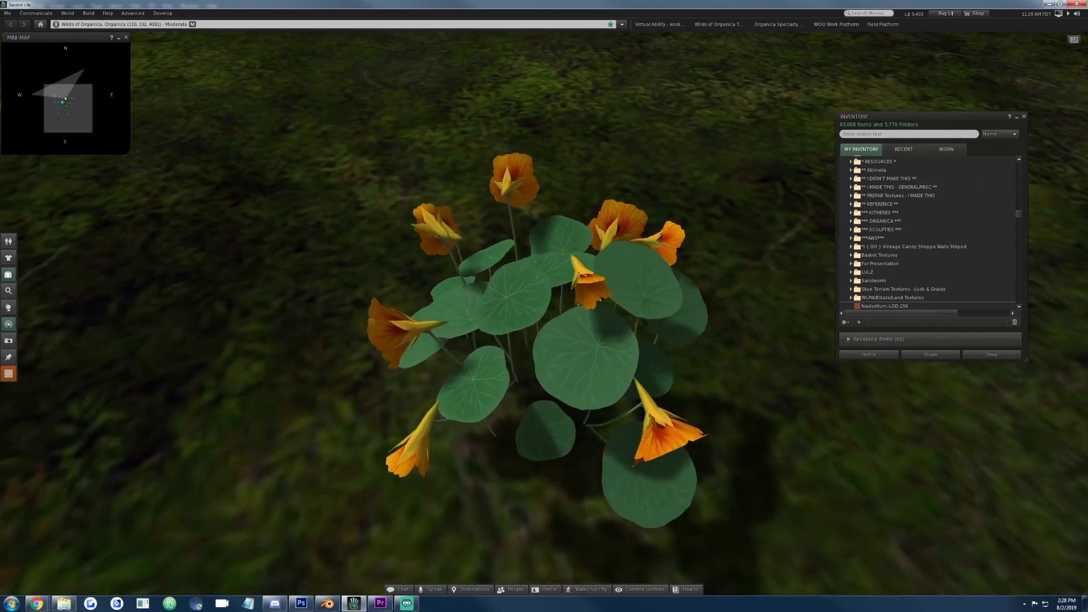
mouse_move(544, 313)
left_mouse_down("alt")
mouse_move(512, 286)
mouse_move(543, 313)
left_mouse_up("alt")
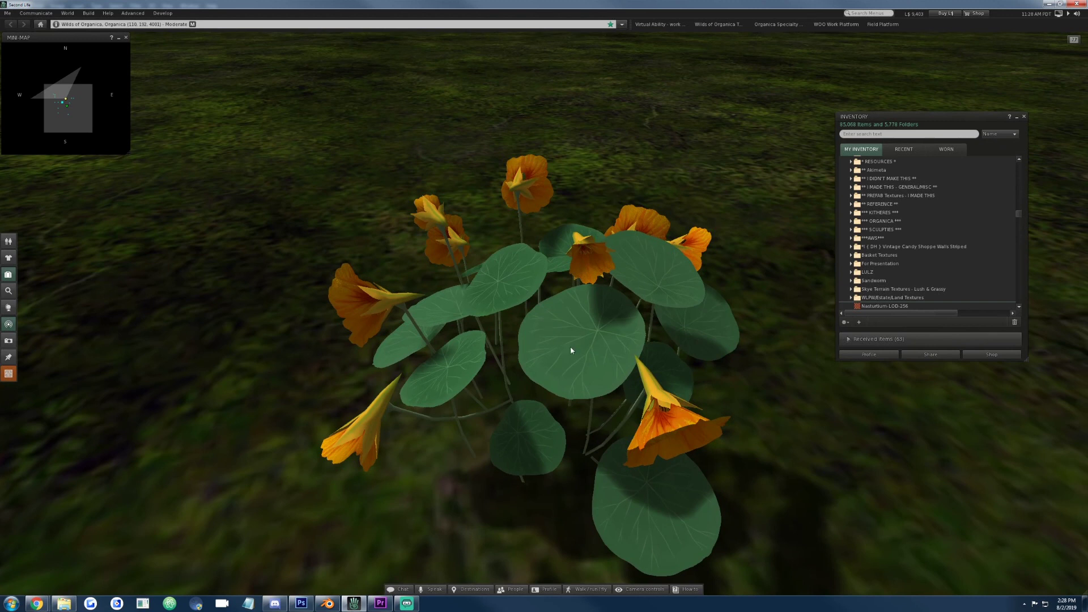
mouse_move(561, 379)
left_mouse_down("alt")
mouse_move(612, 388)
mouse_move(703, 431)
mouse_move(822, 430)
mouse_move(564, 383)
left_mouse_up("alt")
left_click_drag(551, 311, 545, 315, "ctrl+alt+shift")
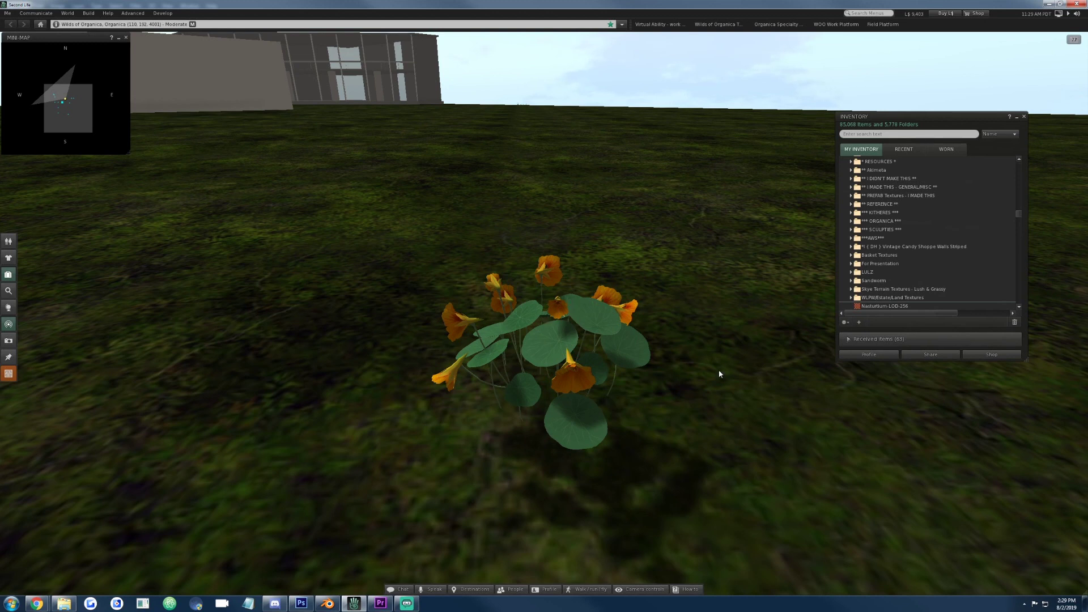
left_click_drag(547, 350, 175, 297, "alt")
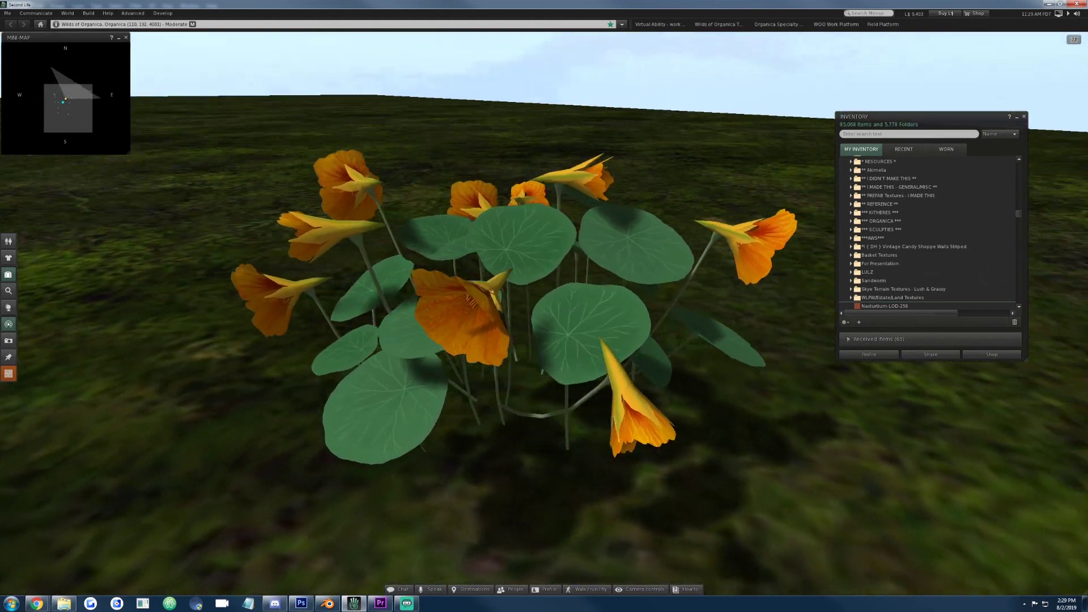
left_click_drag(331, 311, 326, 301, "alt")
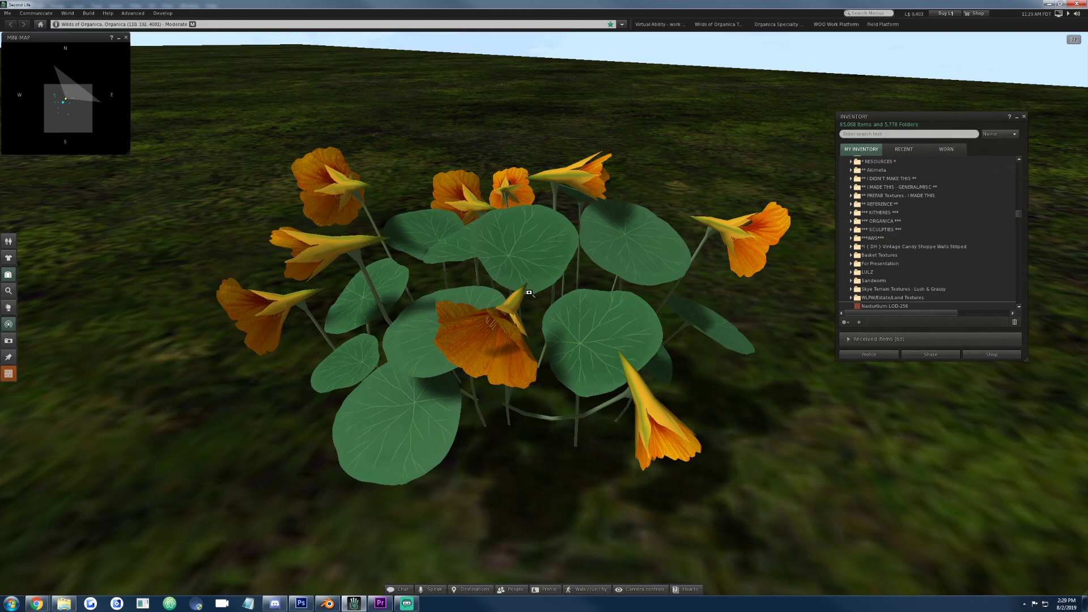
left_click_drag(528, 292, 207, 334, "ctrl+alt")
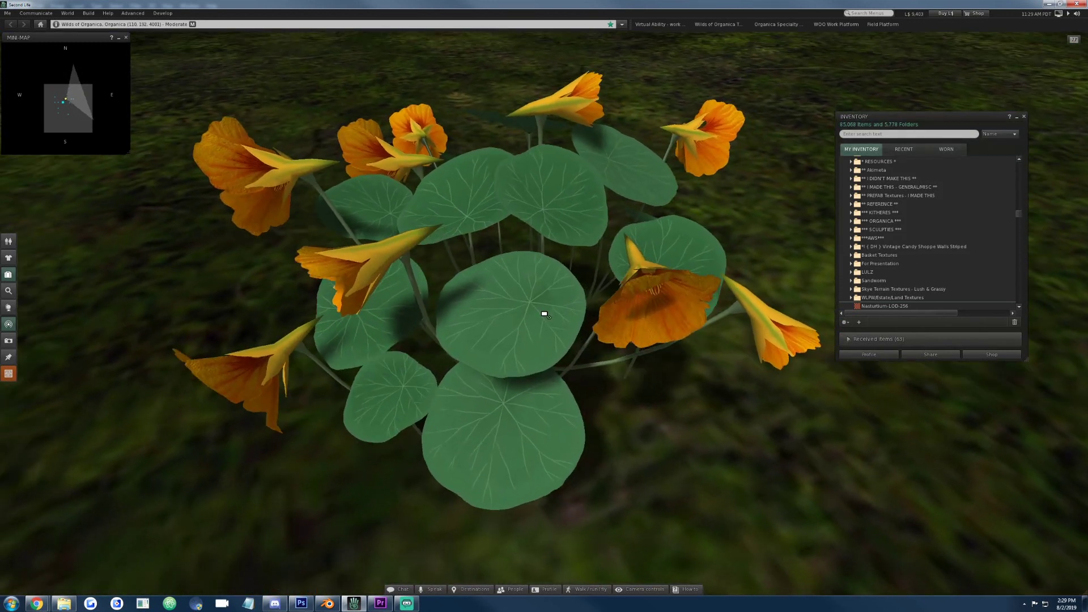